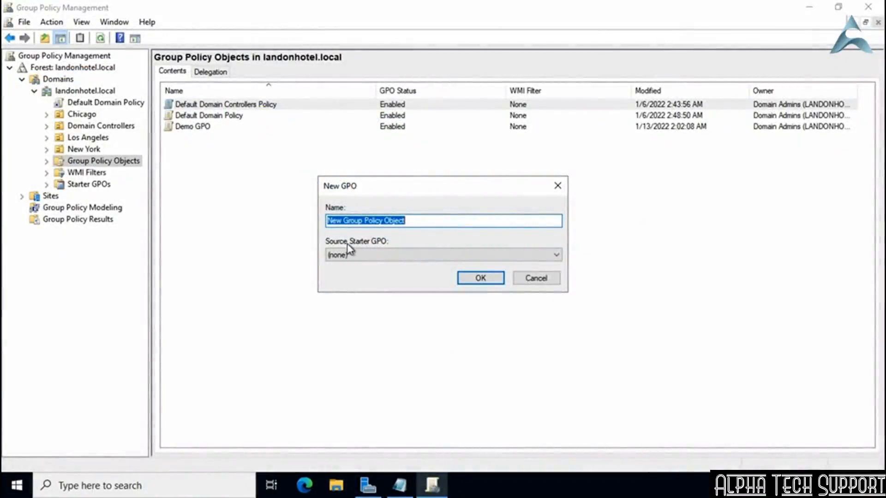
pyautogui.click(558, 256)
pyautogui.click(559, 257)
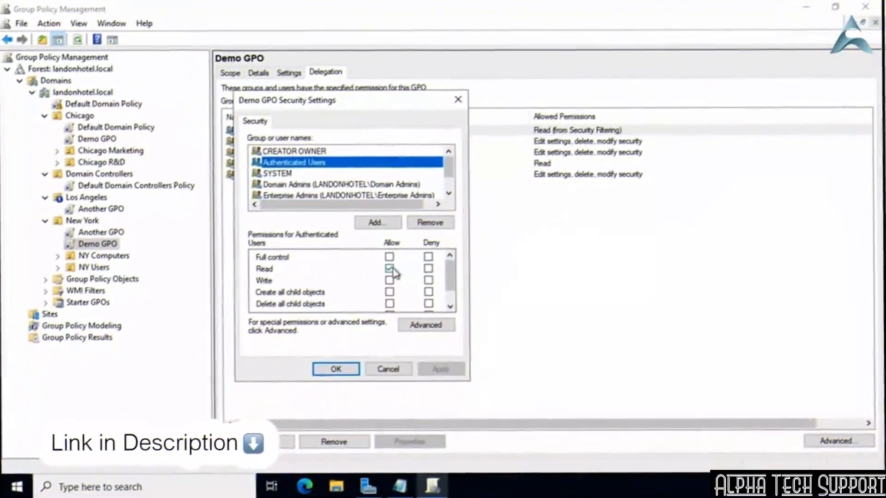
pyautogui.moveTo(443, 277); pyautogui.dragTo(444, 306)
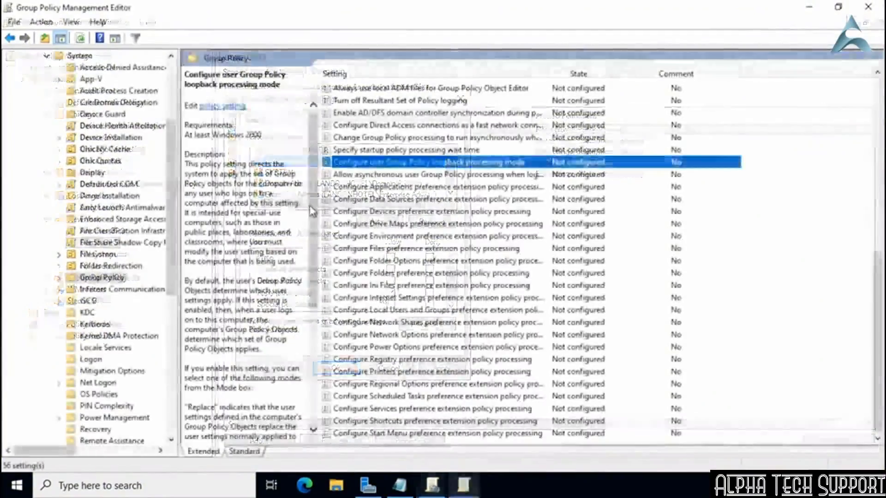
pyautogui.moveTo(312, 207); pyautogui.dragTo(312, 173)
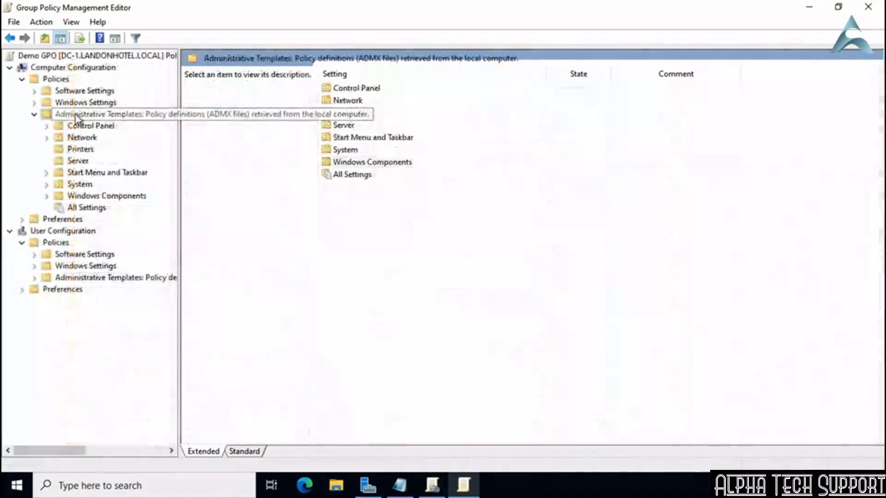
# Step: Open the filter options for the computer Administrative Templates and enable keyword filters
pyautogui.rightClick(77, 117)
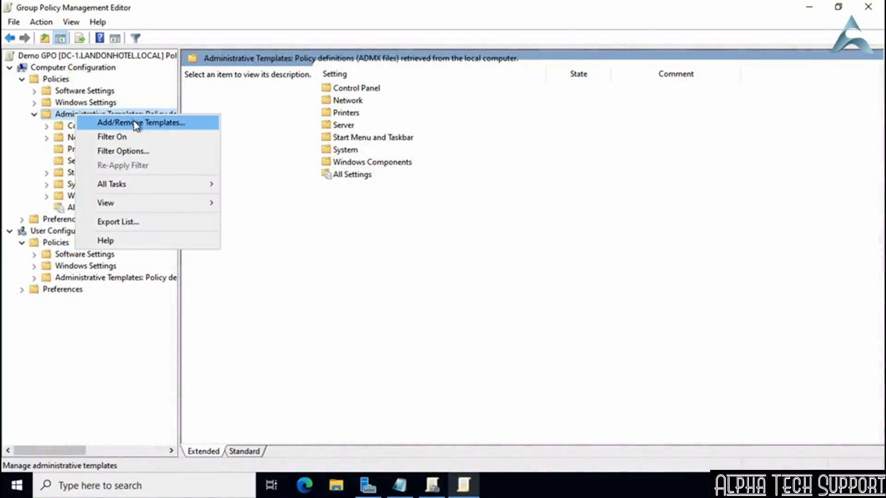
pyautogui.click(154, 151)
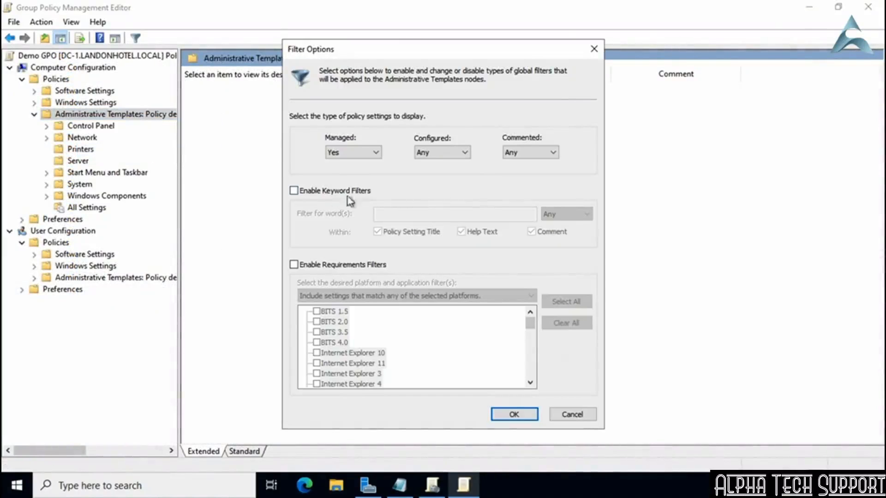
pyautogui.click(294, 191)
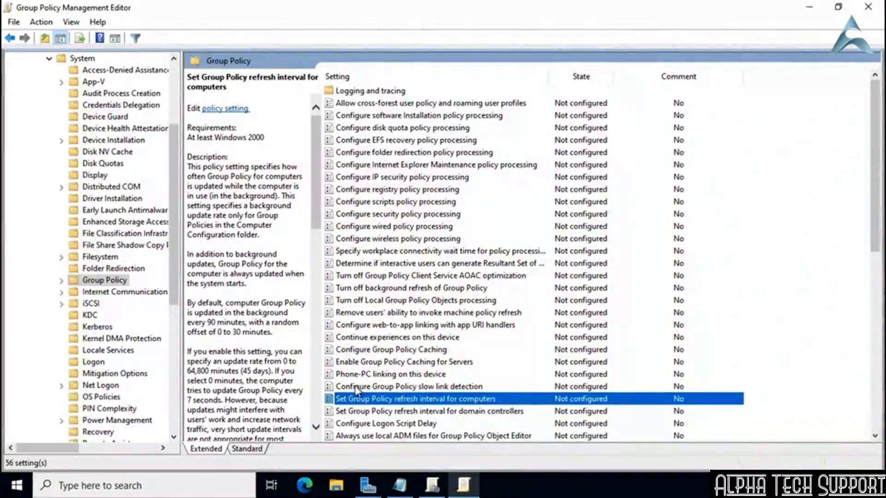
# Step: Open the "Set Group Policy refresh interval for computers" policy setting and set it to Enabled
pyautogui.doubleClick(367, 400)
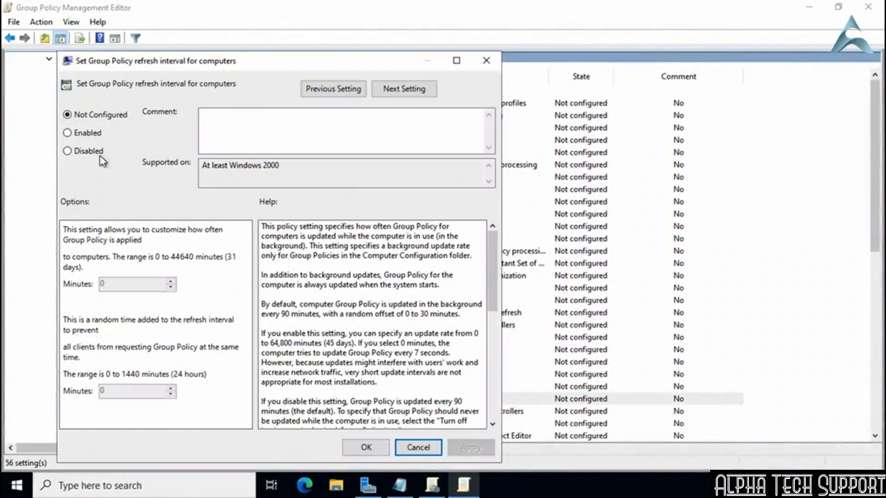
pyautogui.click(82, 138)
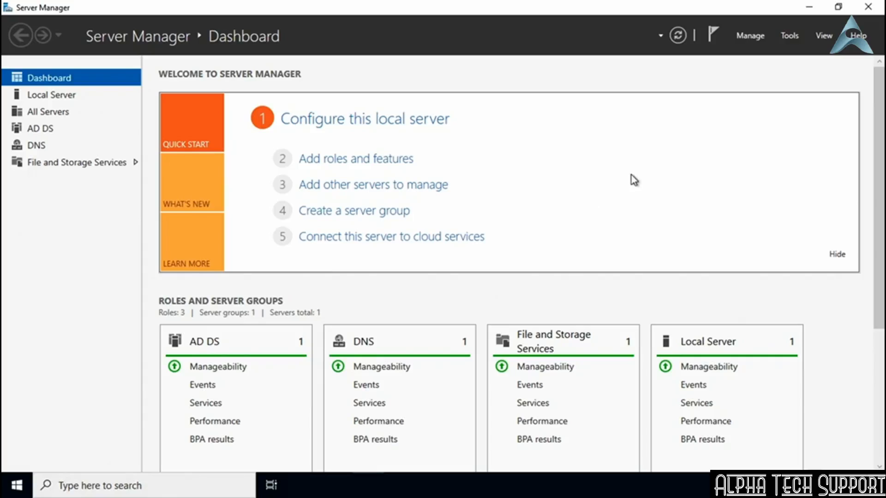
# Step: Open Group Policy Management from Server Manager and expand the forest down to the contents of the landonhotel.local domain
pyautogui.click(790, 42)
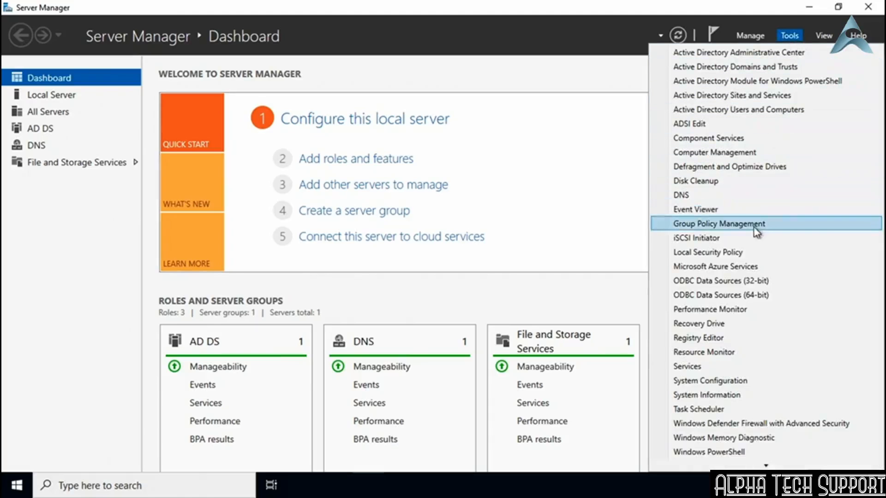
pyautogui.click(781, 226)
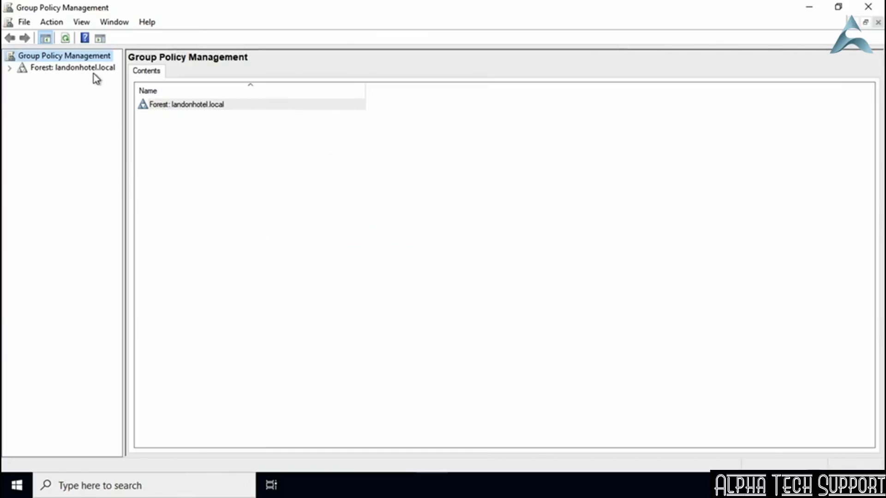
pyautogui.click(9, 69)
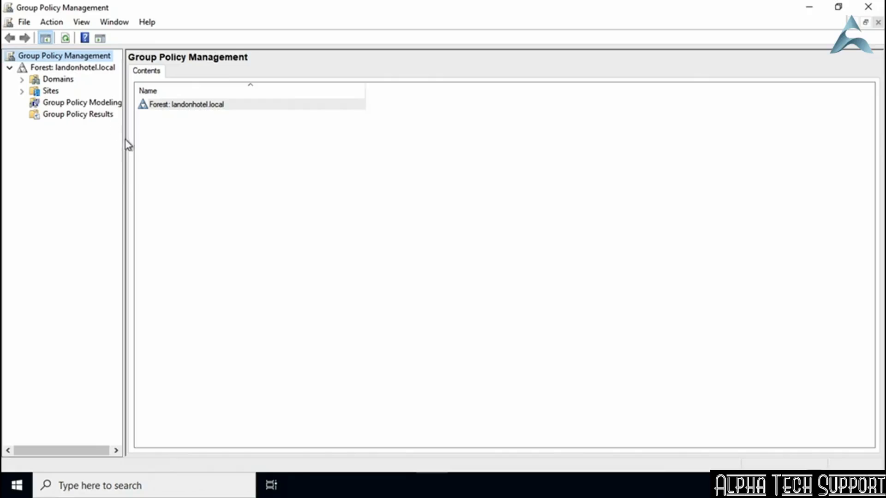
pyautogui.moveTo(123, 141); pyautogui.dragTo(151, 140)
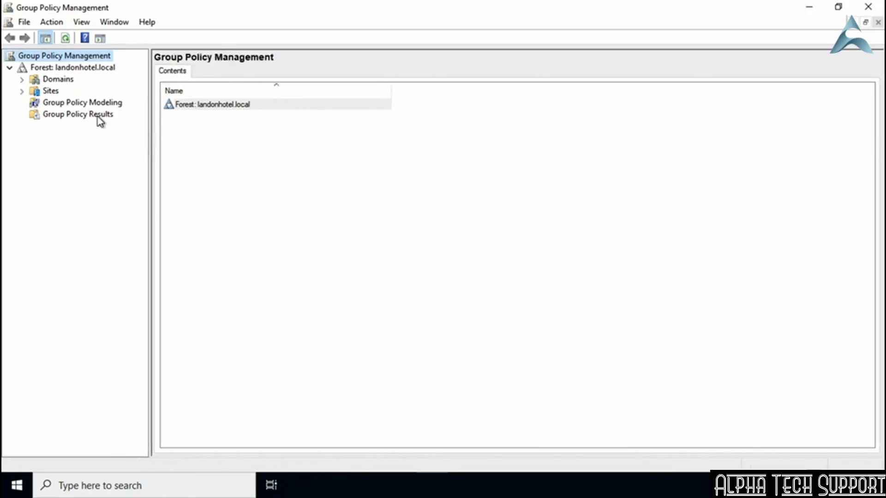
pyautogui.click(21, 80)
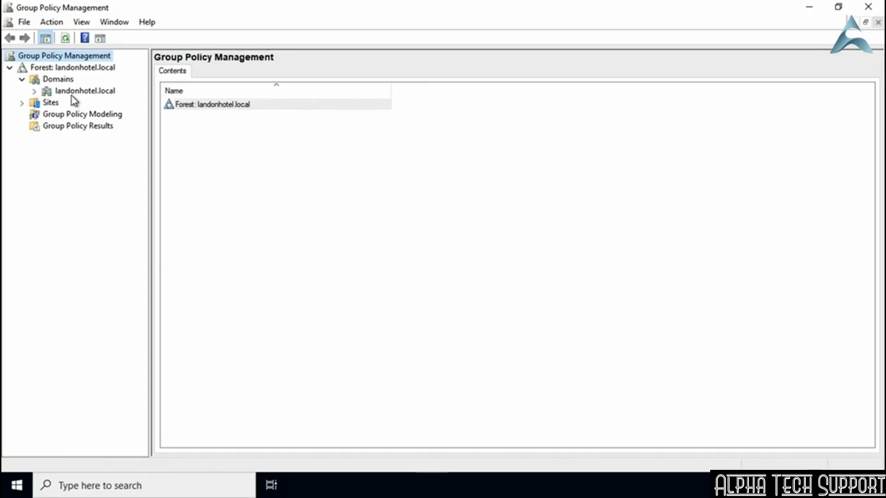
pyautogui.click(35, 91)
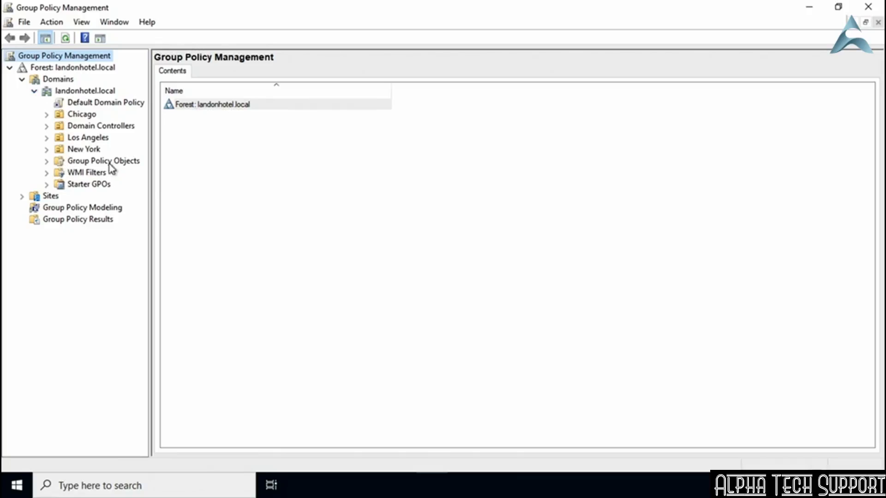
# Step: Create a Group Policy Object named Demo GPO in landonhotel.local without a source starter GPO
pyautogui.click(62, 163)
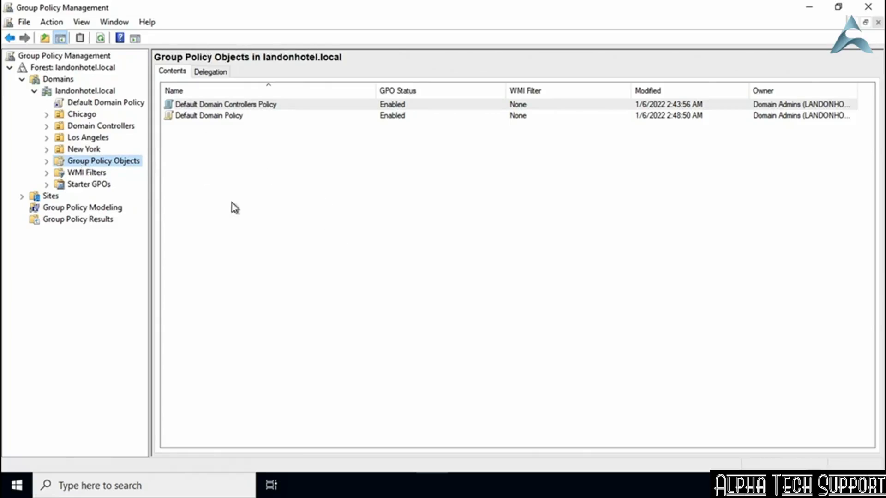
pyautogui.rightClick(116, 164)
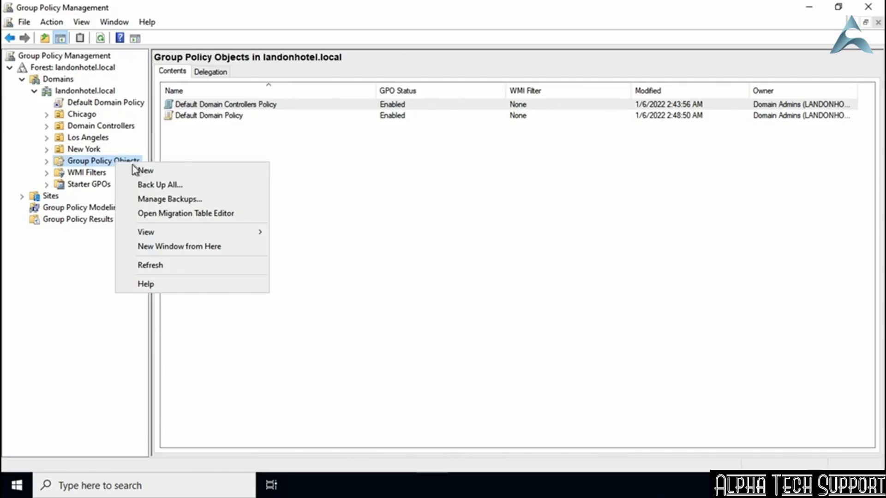
pyautogui.click(174, 178)
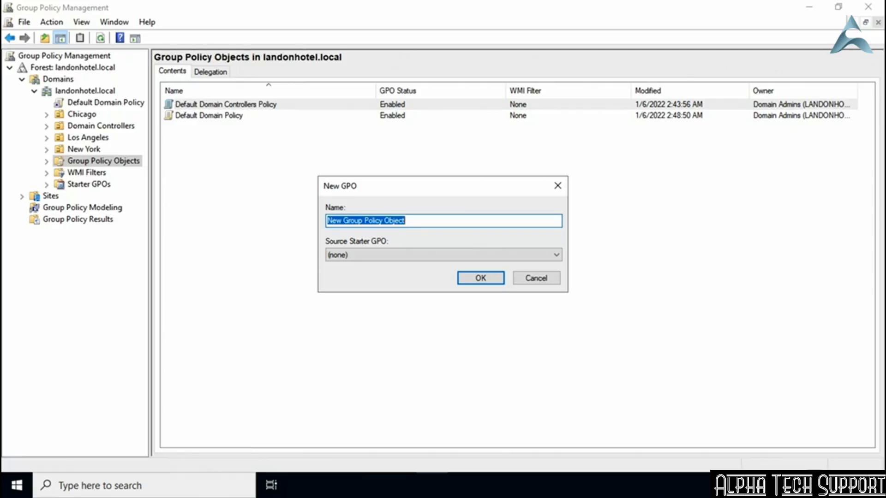
pyautogui.write('Demo GPO')
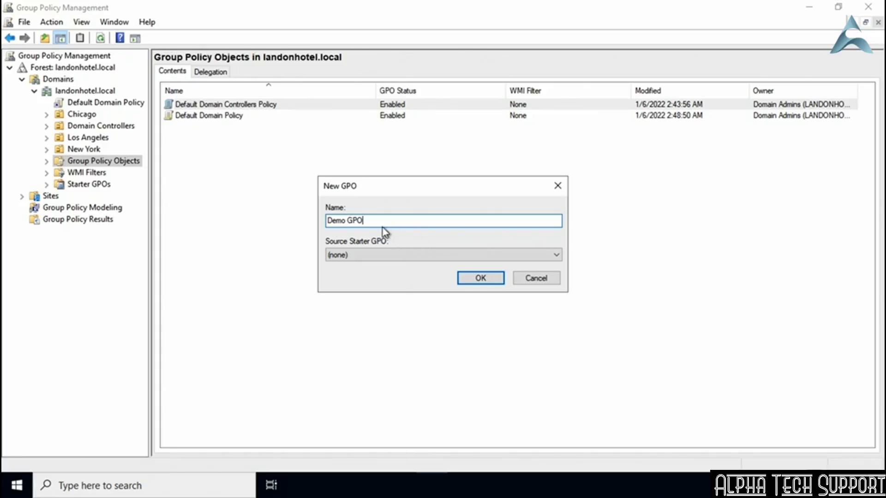
pyautogui.click(463, 280)
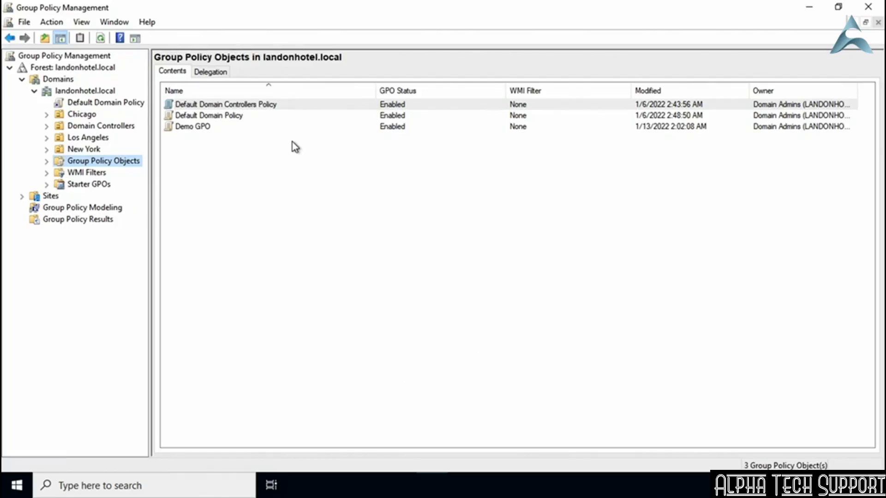
pyautogui.click(388, 198)
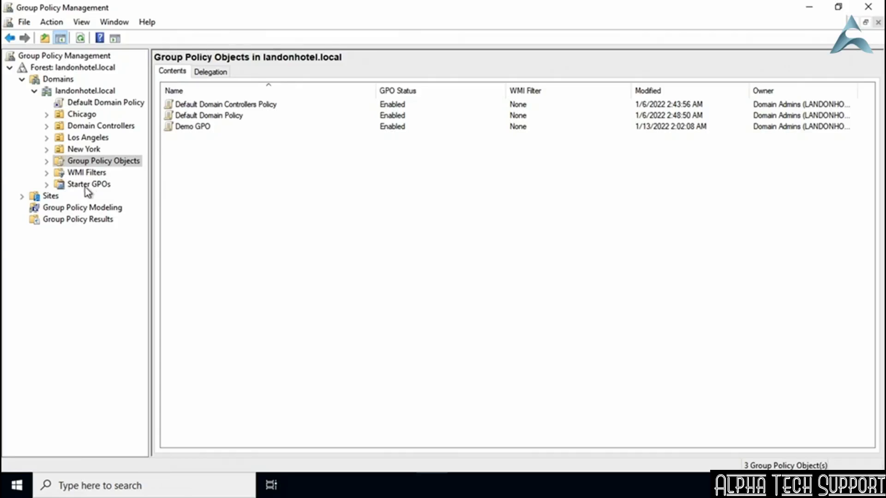
# Step: Create the Starter GPOs folder for the domain and add a starter GPO named Demo Starter GPO without a comment
pyautogui.click(60, 187)
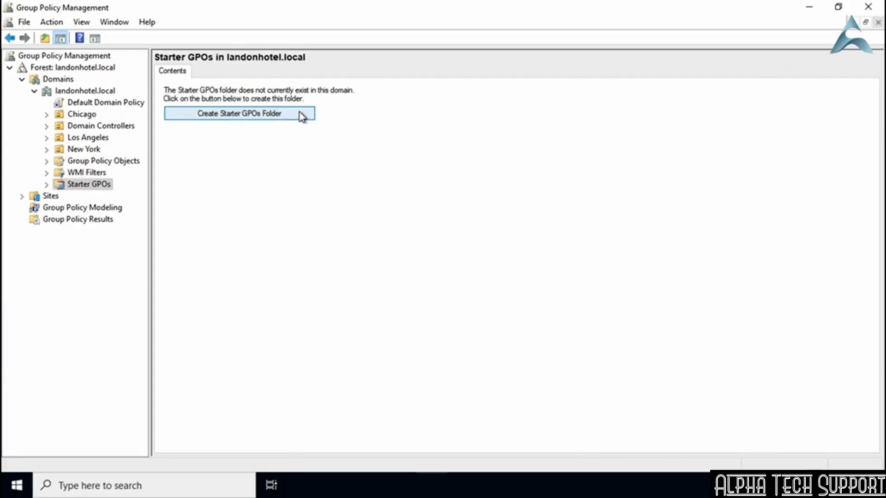
pyautogui.click(298, 112)
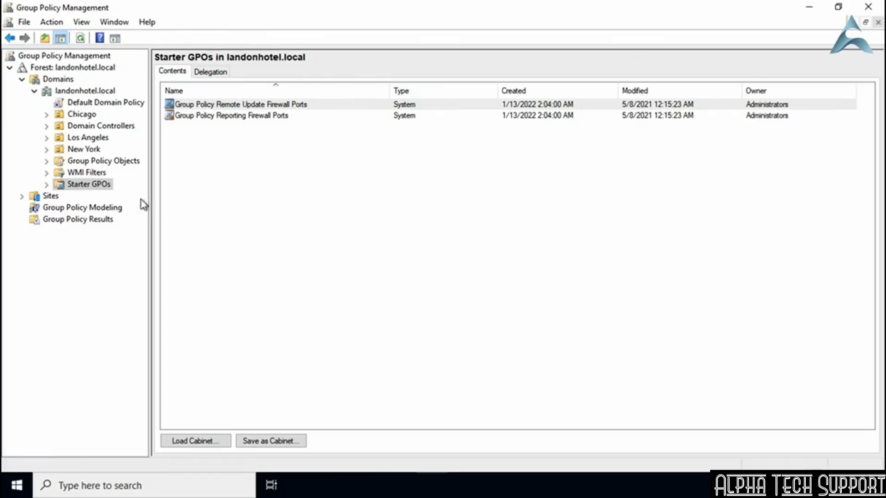
pyautogui.rightClick(93, 186)
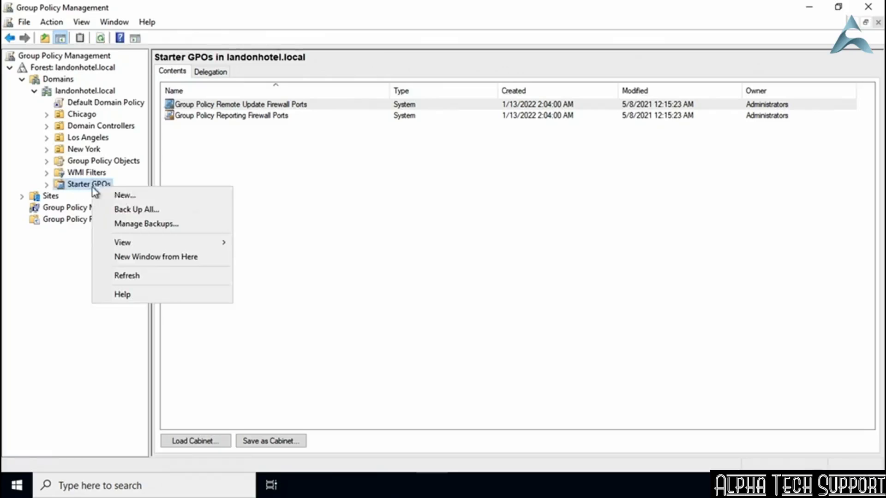
pyautogui.click(156, 196)
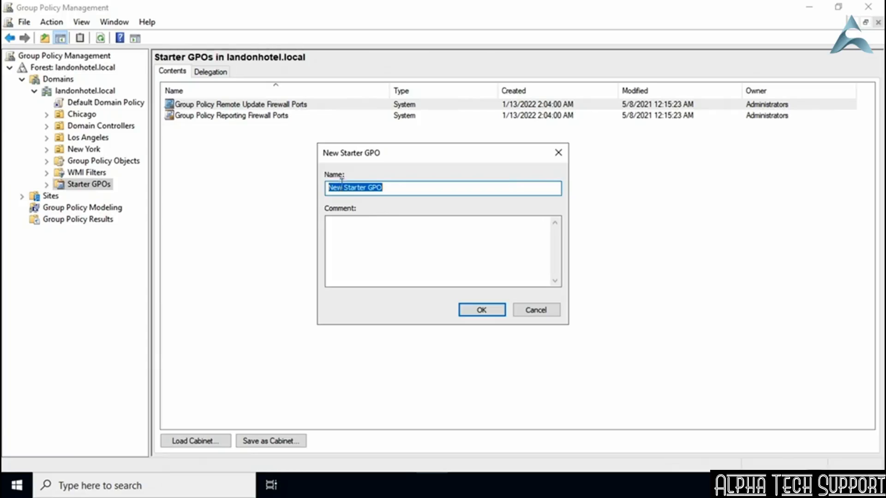
pyautogui.moveTo(342, 187); pyautogui.dragTo(318, 198)
pyautogui.write('Demo')
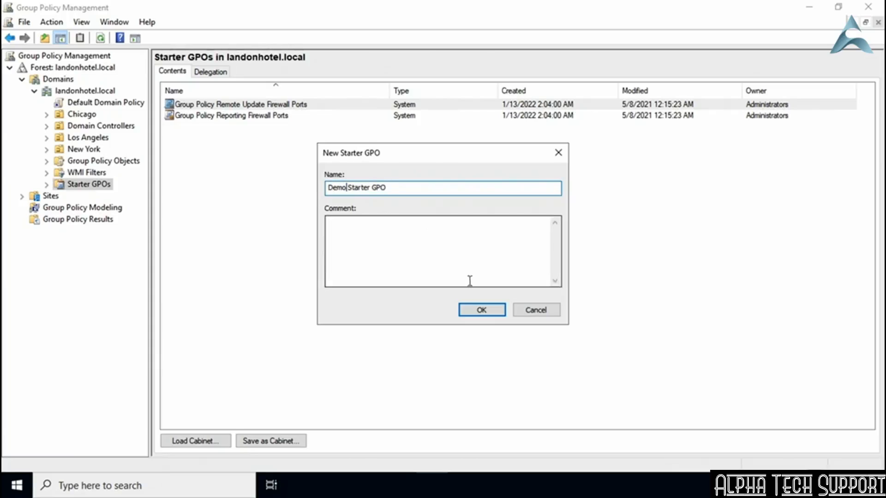
pyautogui.click(351, 231)
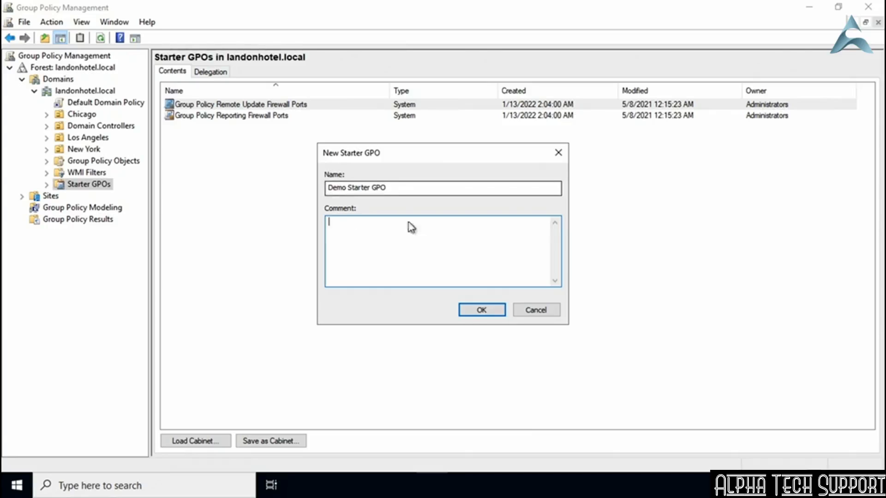
pyautogui.click(481, 310)
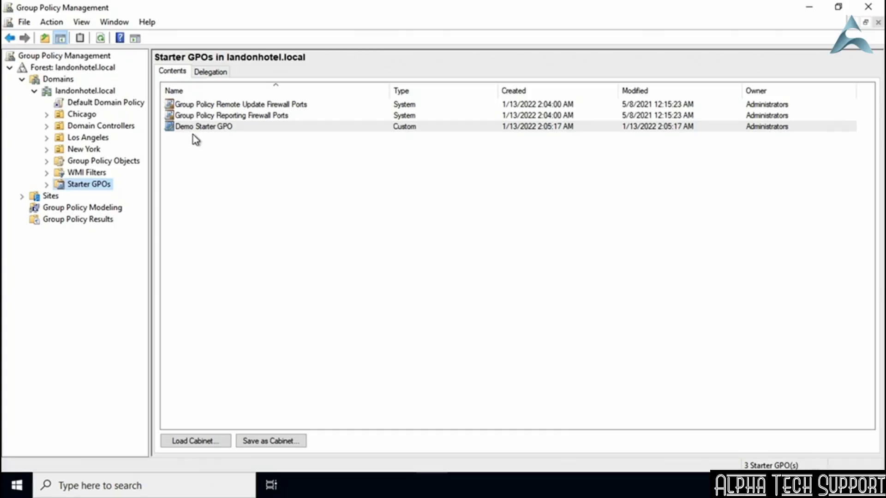
# Step: Check which source starter GPOs are offered for a new Group Policy Object, and cancel its creation
pyautogui.click(120, 166)
pyautogui.rightClick(120, 167)
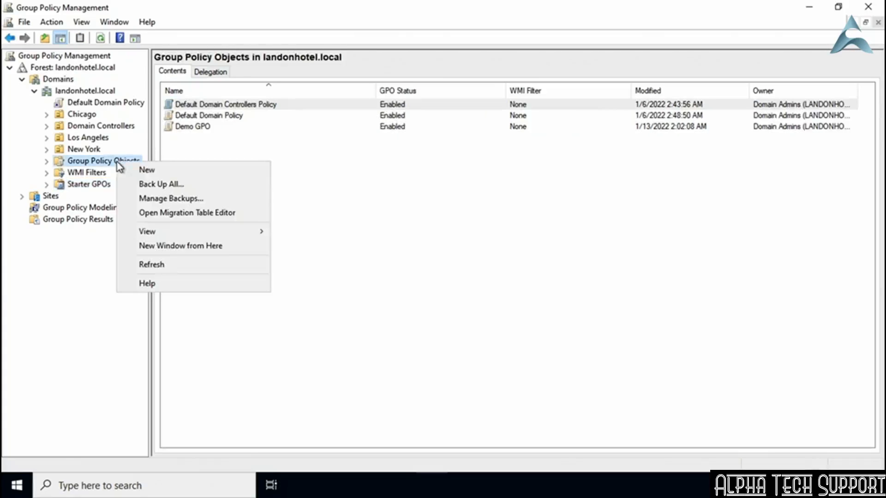
pyautogui.click(144, 171)
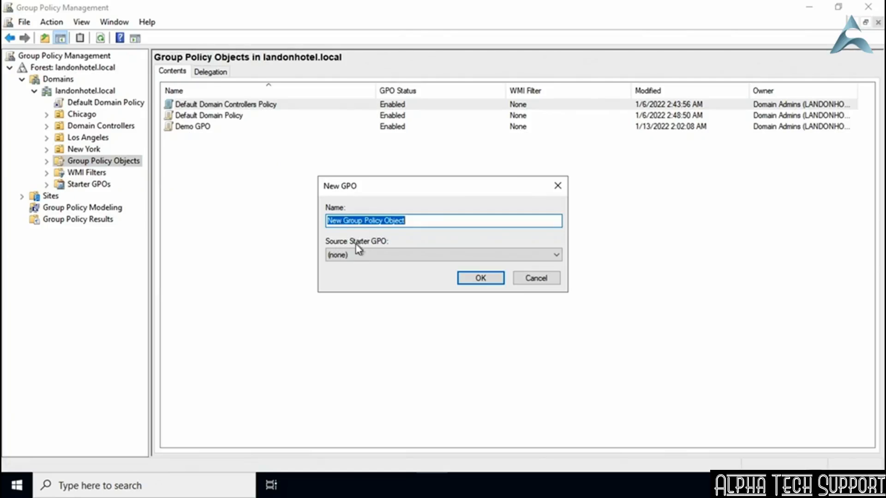
pyautogui.click(559, 256)
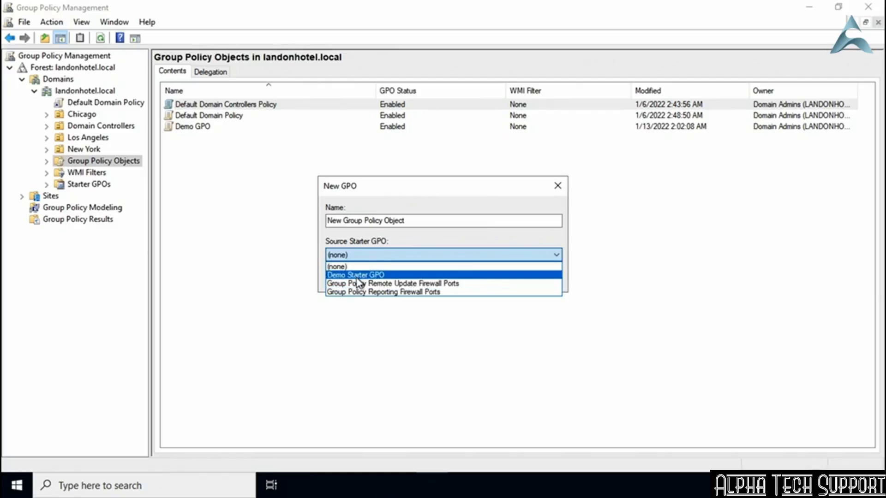
pyautogui.click(283, 238)
pyautogui.click(536, 281)
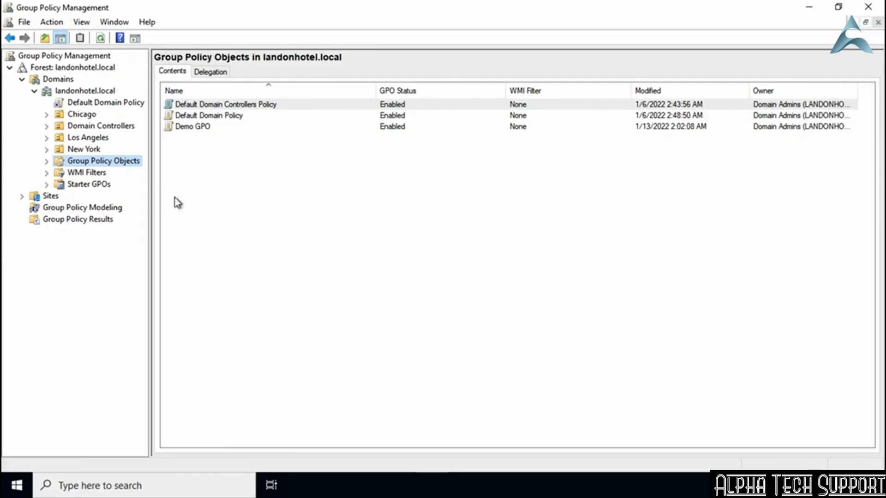
# Step: Examine the domain's starter GPOs, the Sites container and the landonhotel.local domain status
pyautogui.click(95, 185)
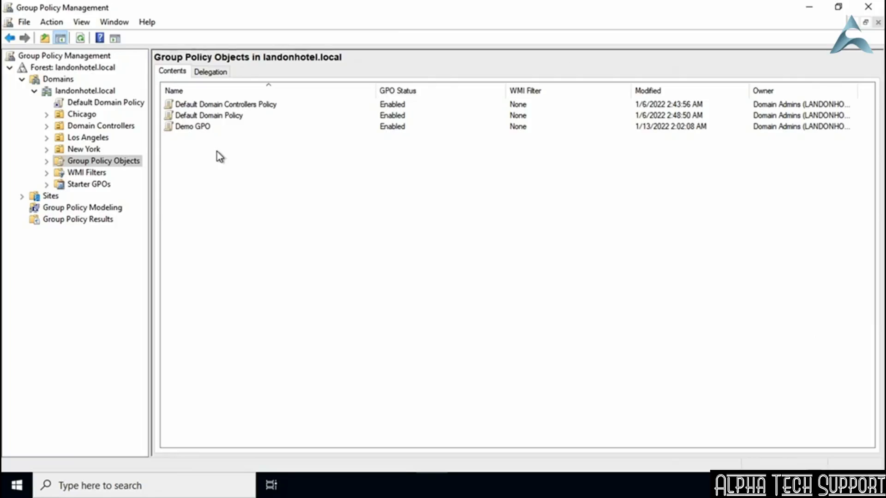
pyautogui.click(56, 92)
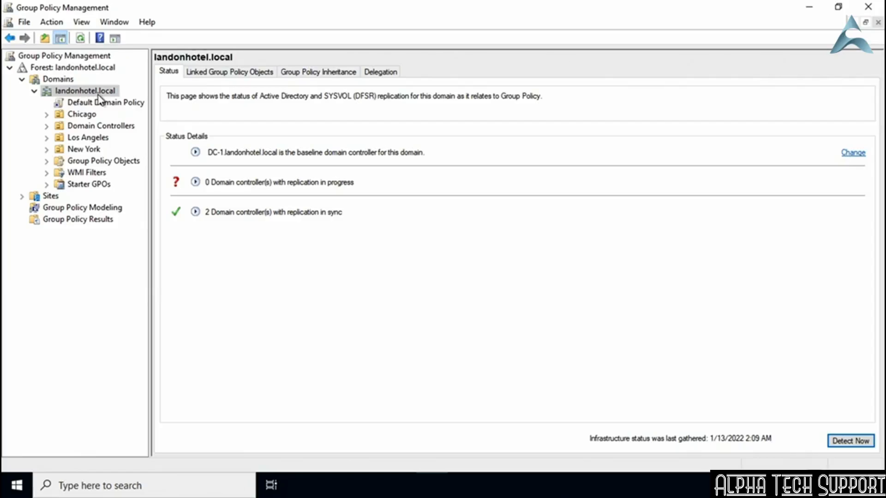
pyautogui.click(34, 198)
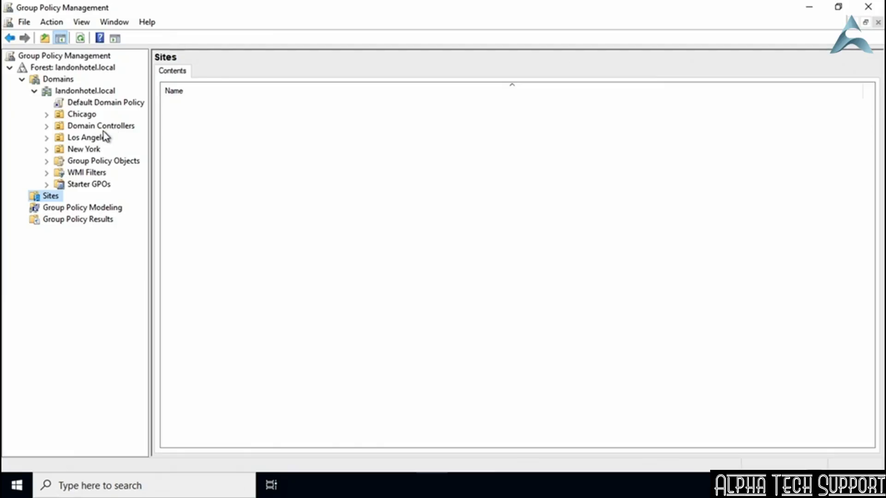
pyautogui.click(85, 92)
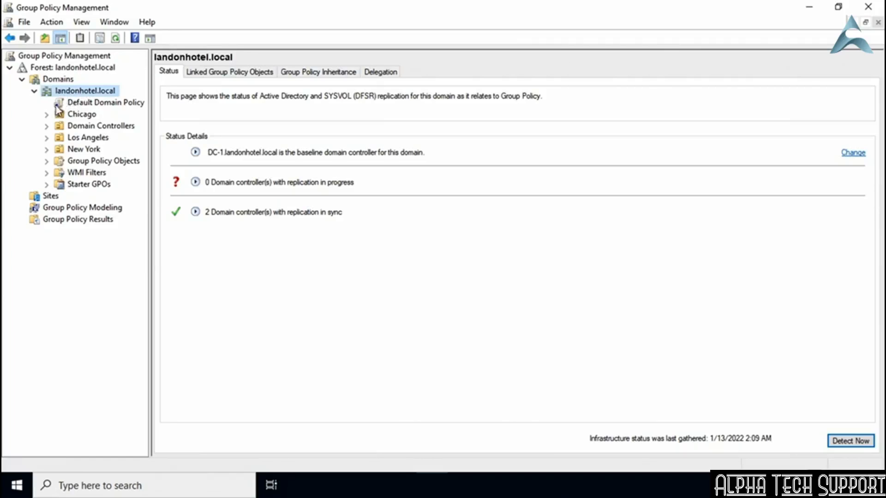
# Step: Open the Default Domain Policy link under landonhotel.local and stop the GPO link notice from being shown again
pyautogui.click(82, 104)
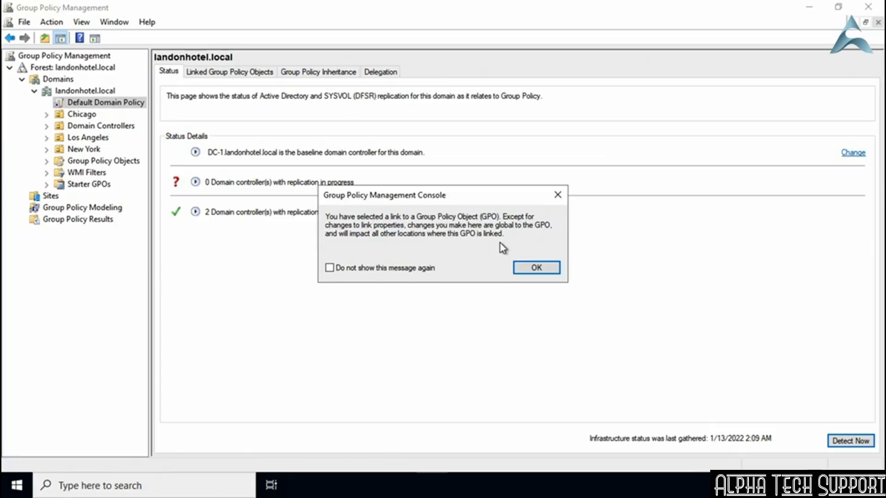
pyautogui.click(329, 267)
pyautogui.click(516, 270)
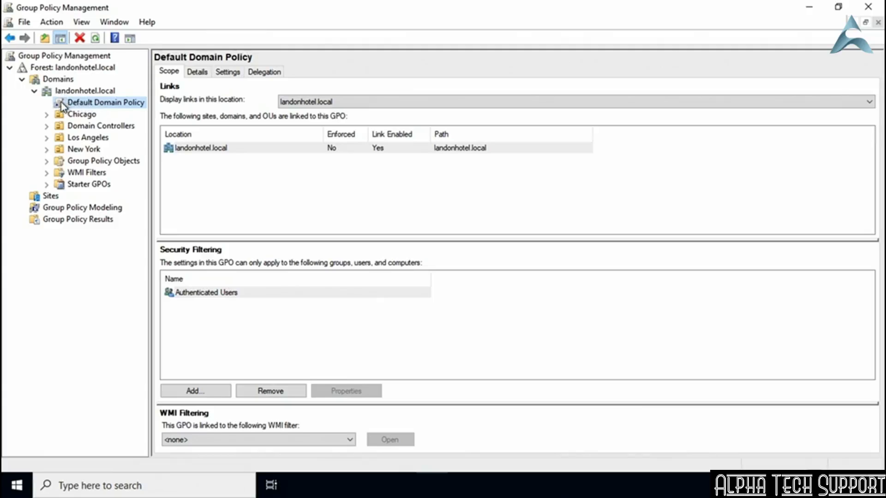
# Step: Check the policy linked to Domain Controllers and locate Demo GPO among the domain's Group Policy Objects
pyautogui.click(47, 127)
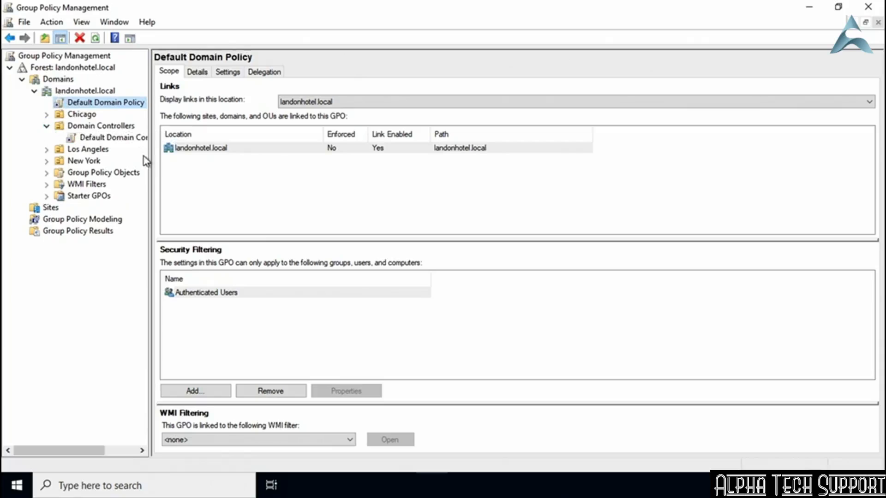
pyautogui.moveTo(150, 162); pyautogui.dragTo(217, 165)
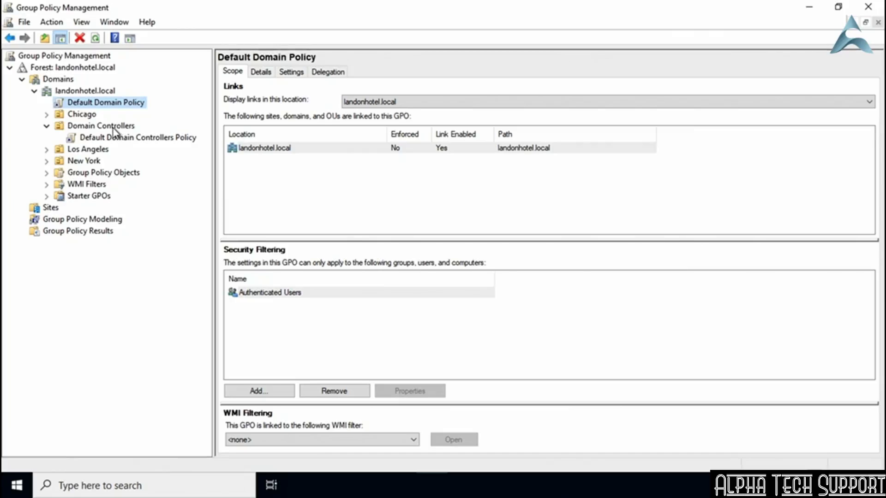
pyautogui.click(96, 174)
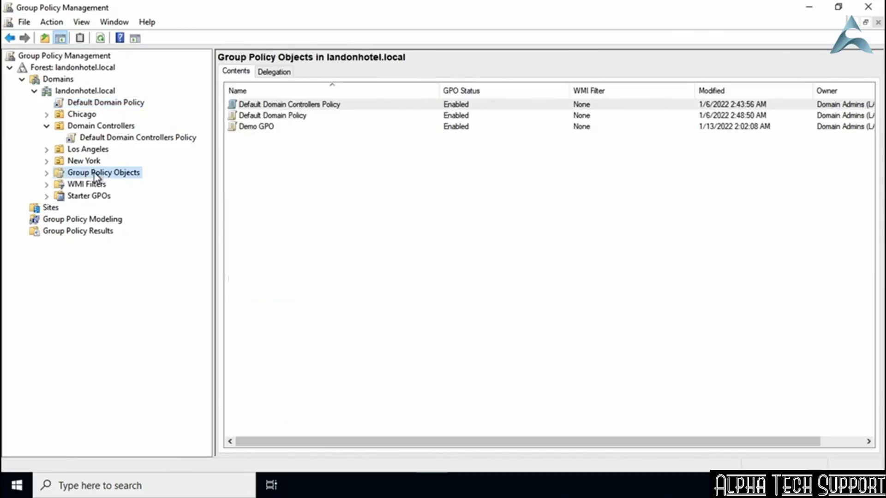
pyautogui.click(249, 127)
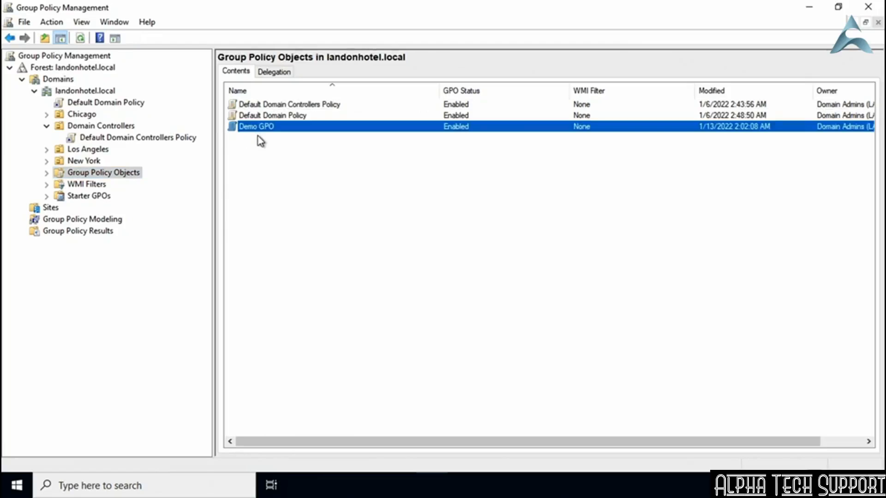
# Step: Link the existing Demo GPO from landonhotel.local to the Chicago organizational unit and expand the unit to check the link
pyautogui.click(85, 118)
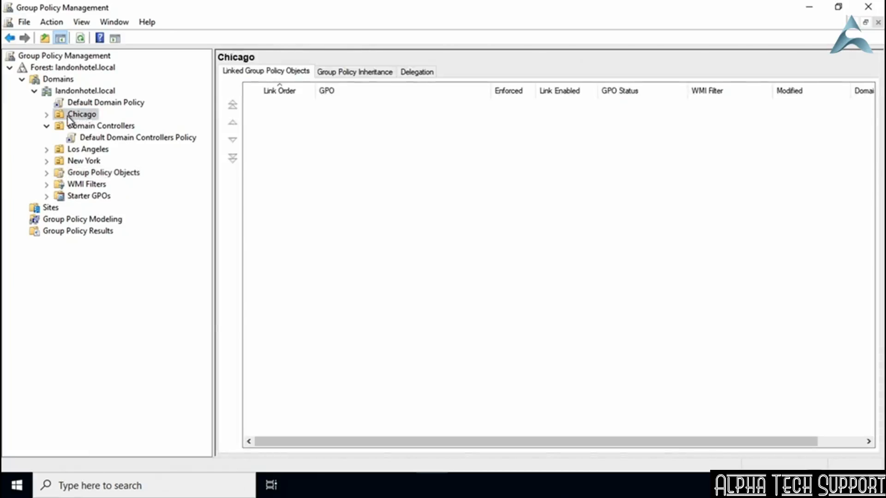
pyautogui.rightClick(69, 117)
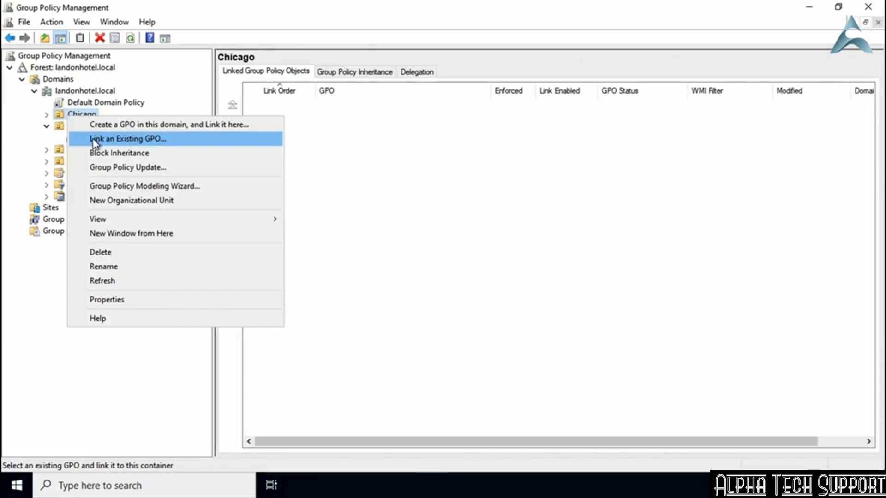
pyautogui.click(165, 140)
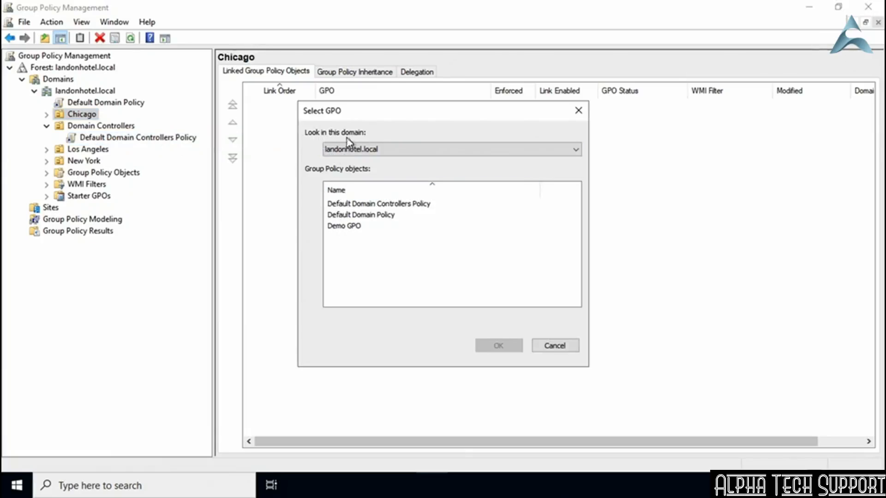
pyautogui.click(412, 150)
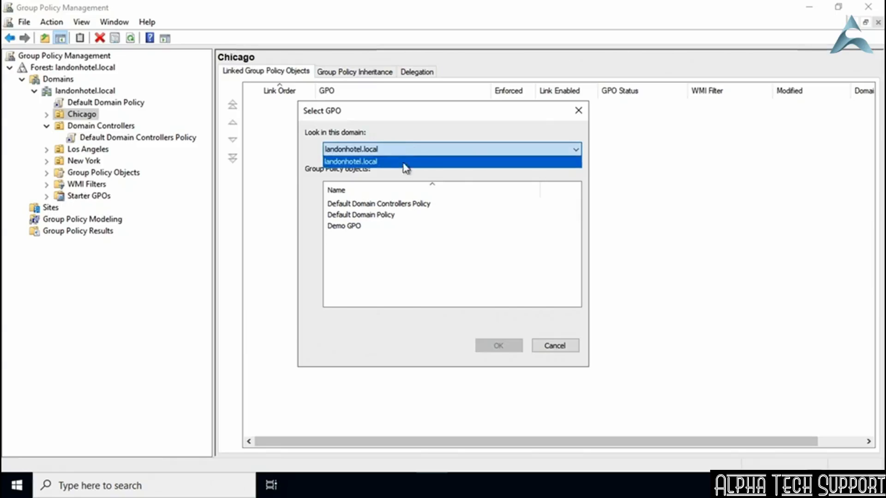
pyautogui.click(402, 135)
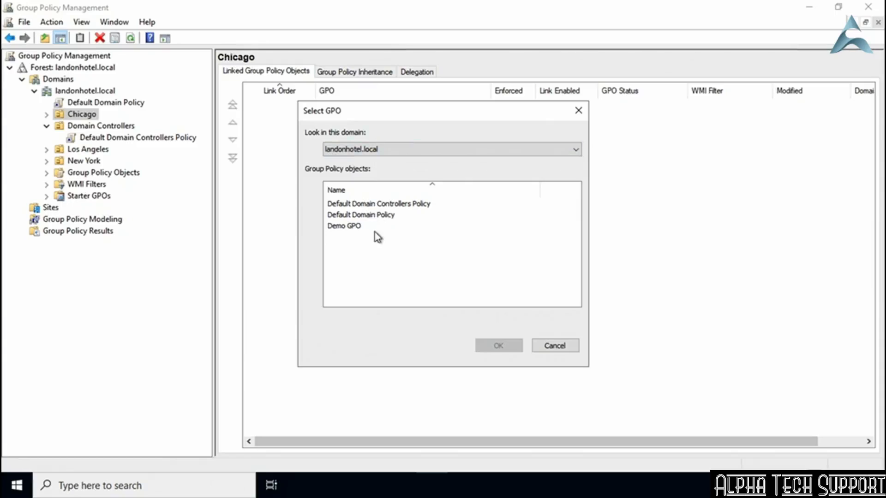
pyautogui.click(343, 227)
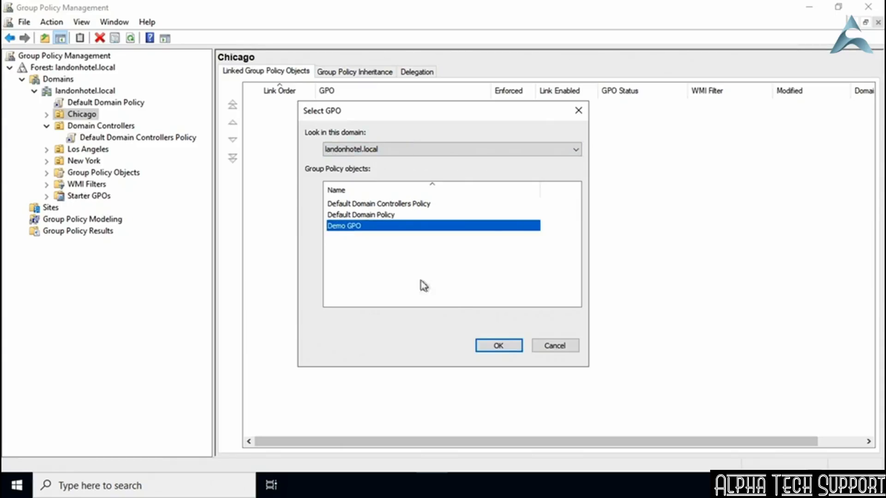
pyautogui.click(484, 349)
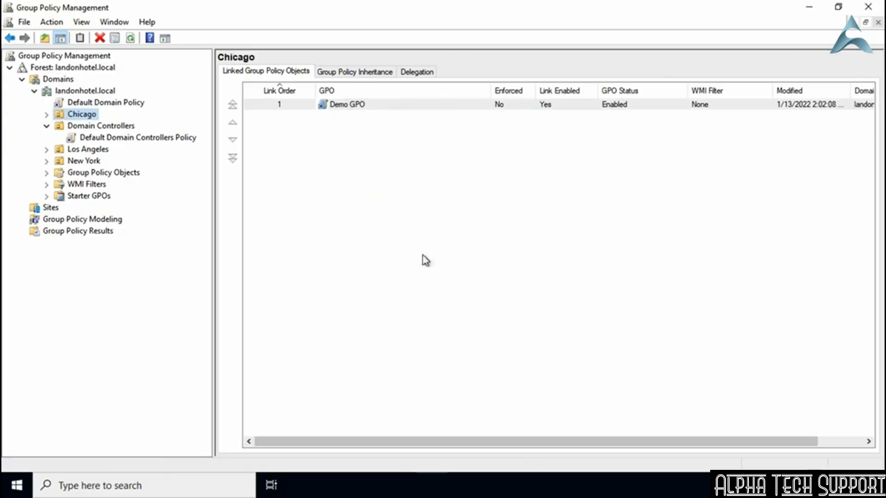
pyautogui.click(47, 114)
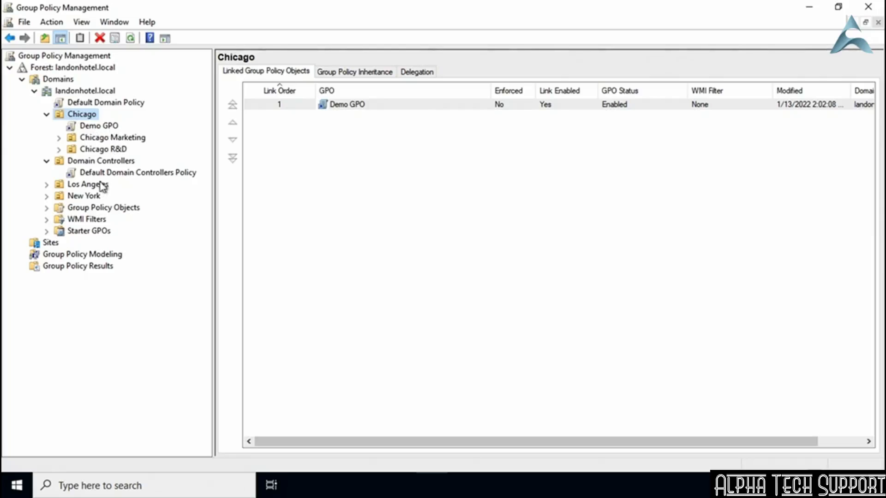
# Step: Link the existing Demo GPO to the New York organizational unit and check the link beneath it
pyautogui.click(74, 197)
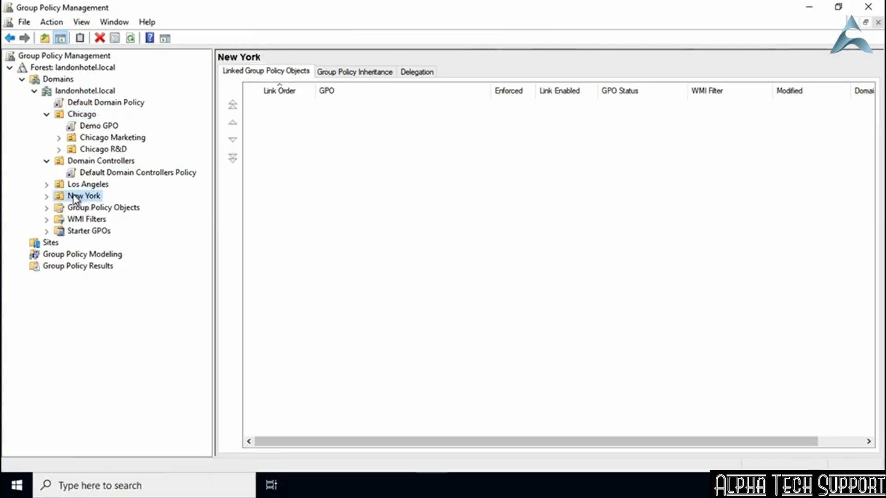
pyautogui.rightClick(74, 197)
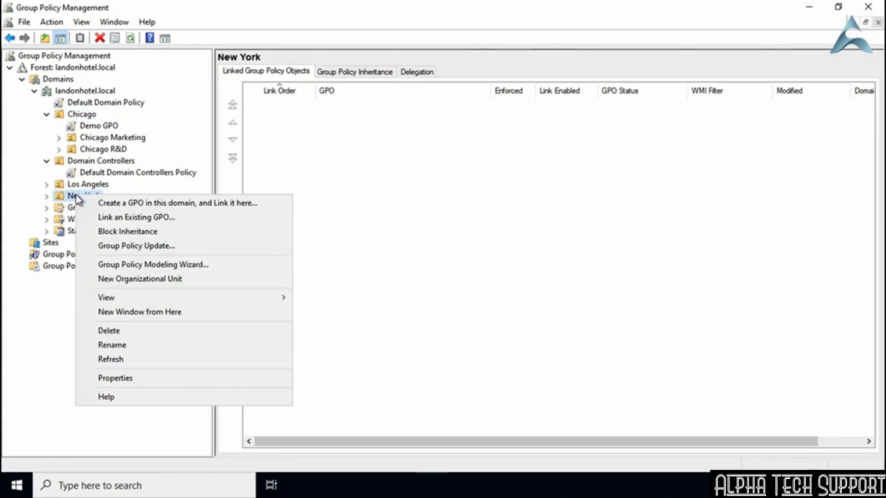
pyautogui.click(109, 218)
pyautogui.click(336, 226)
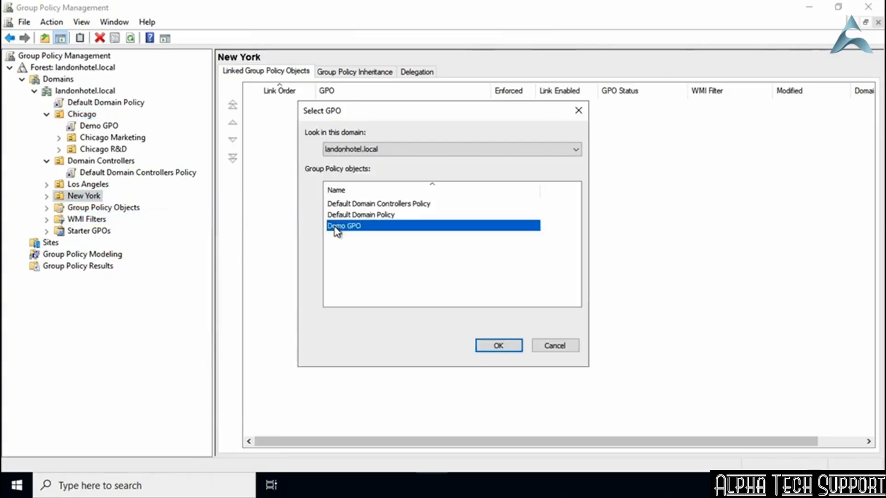
pyautogui.click(482, 345)
pyautogui.click(46, 196)
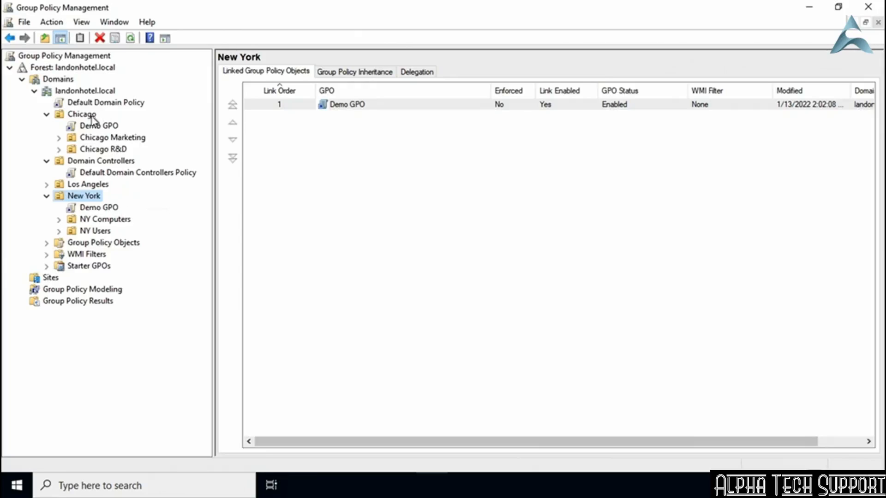
pyautogui.doubleClick(84, 196)
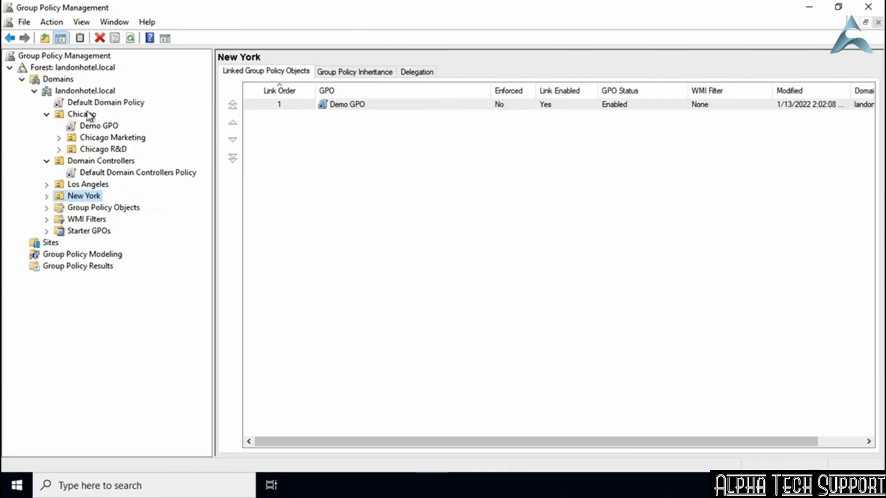
# Step: Link the existing Default Domain Policy to the Chicago organizational unit
pyautogui.click(81, 116)
pyautogui.rightClick(79, 116)
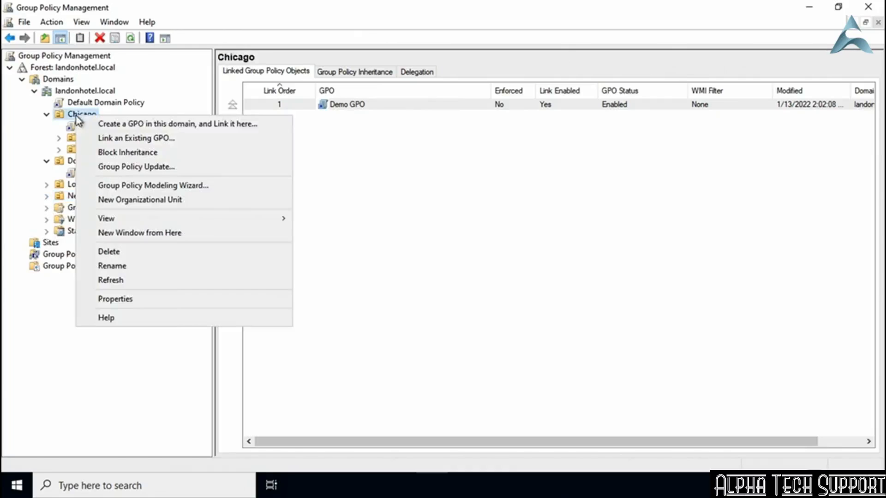
pyautogui.click(144, 140)
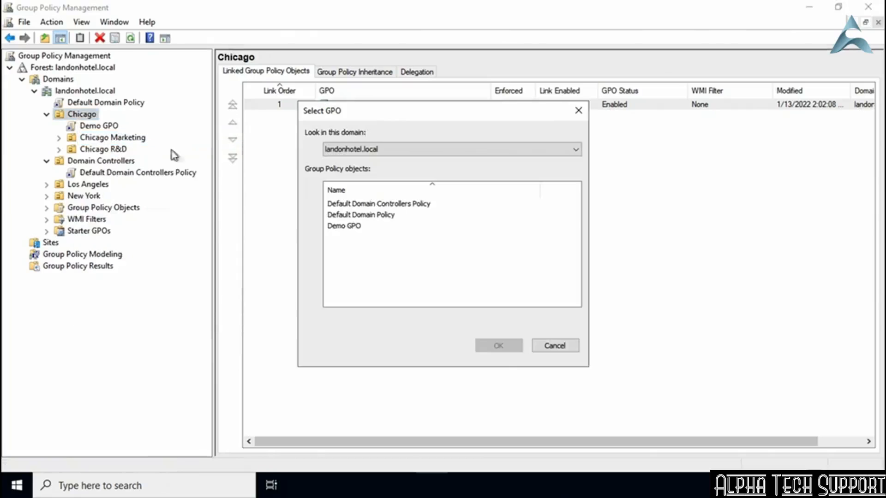
pyautogui.click(341, 215)
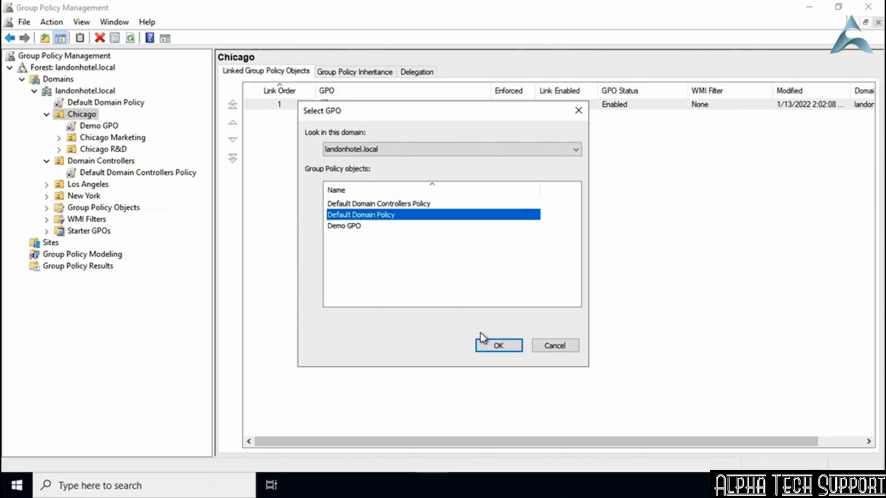
pyautogui.click(483, 347)
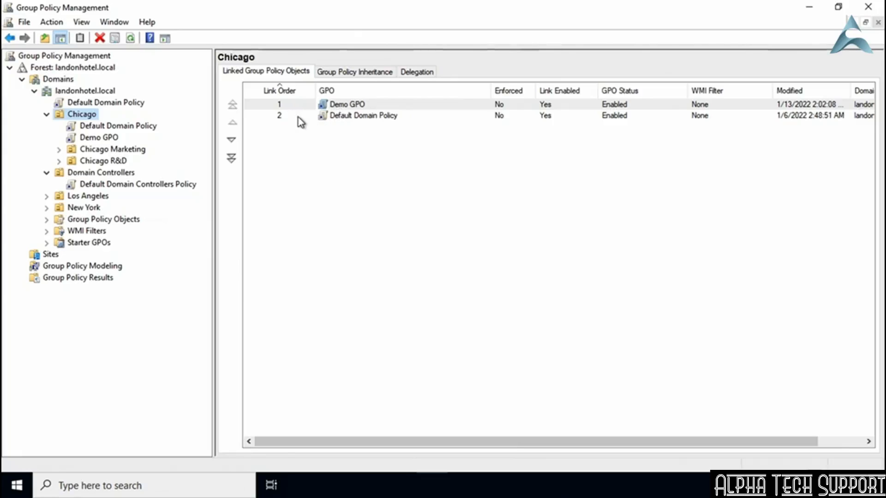
# Step: Move Demo GPO down one place in Chicago's link order, and return it to first place
pyautogui.click(281, 106)
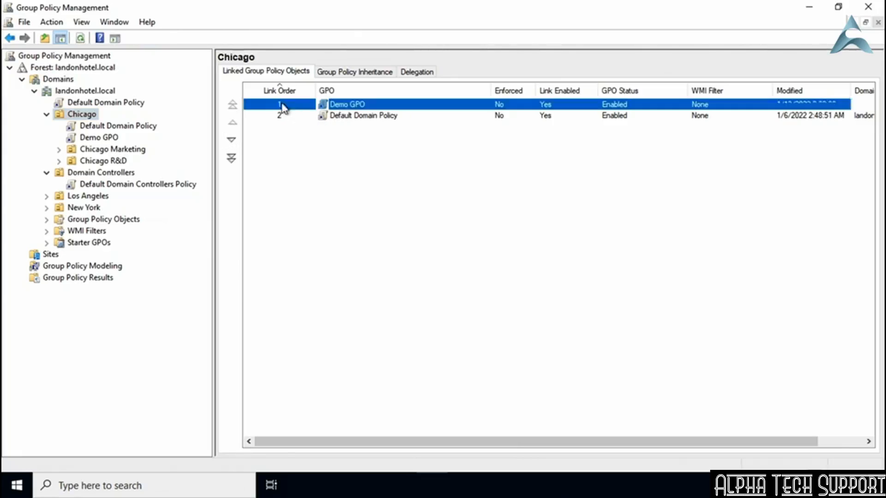
pyautogui.click(231, 143)
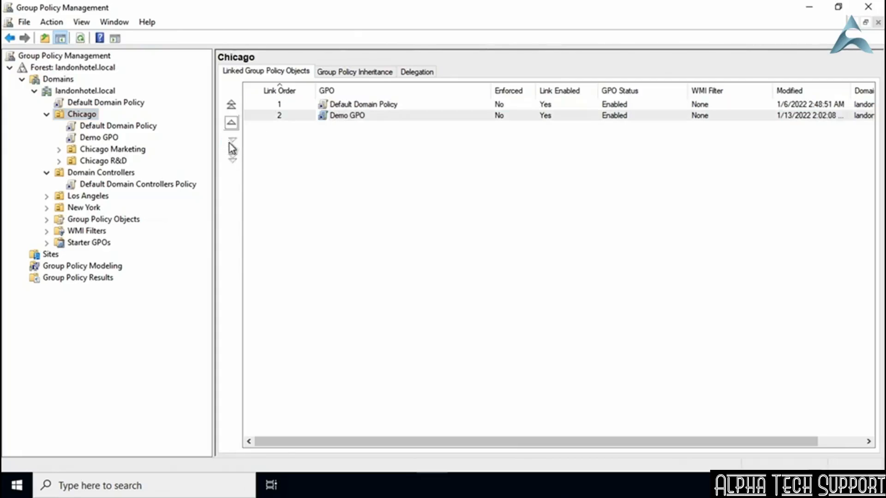
pyautogui.click(233, 123)
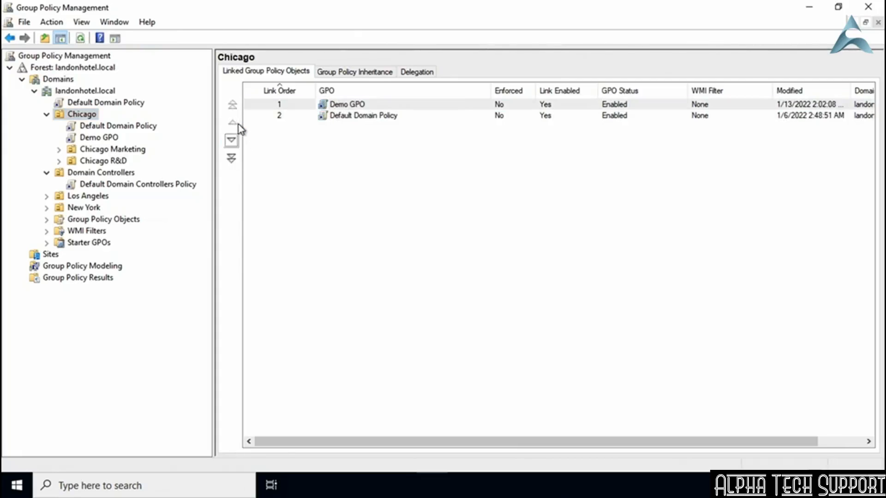
pyautogui.click(297, 143)
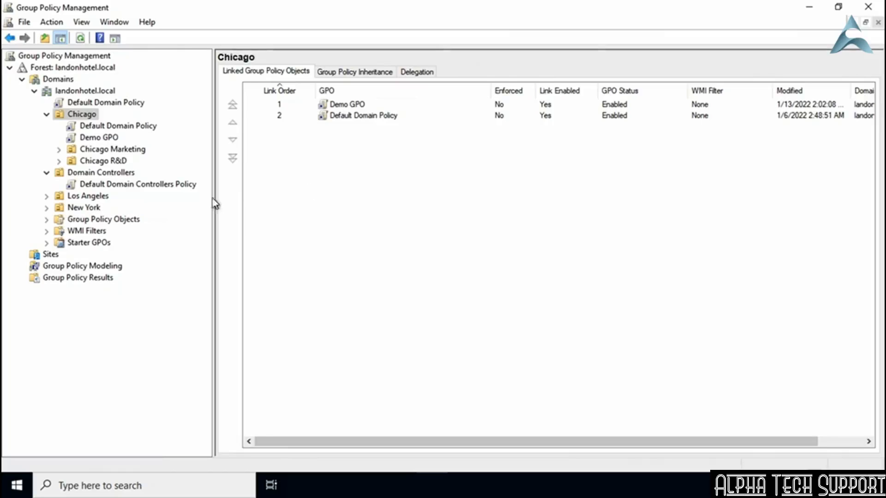
# Step: Review the domain's Group Policy Objects and the policies linked to the Chicago organizational unit
pyautogui.click(104, 219)
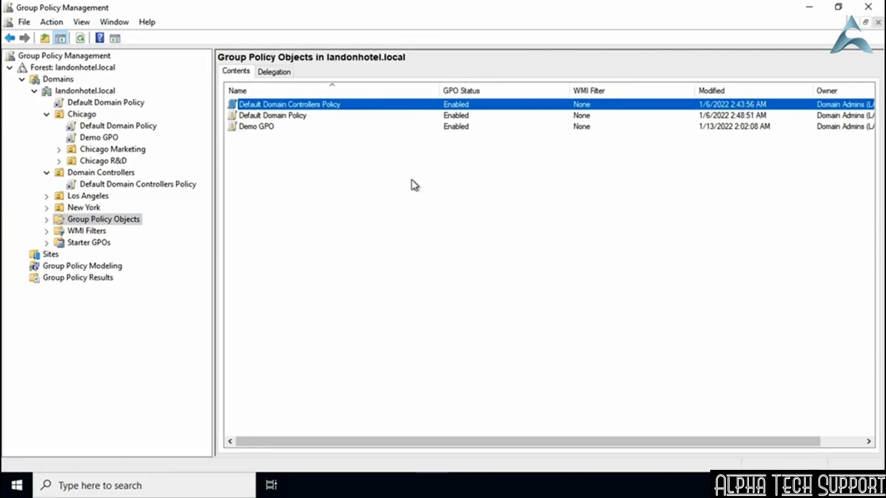
pyautogui.click(82, 116)
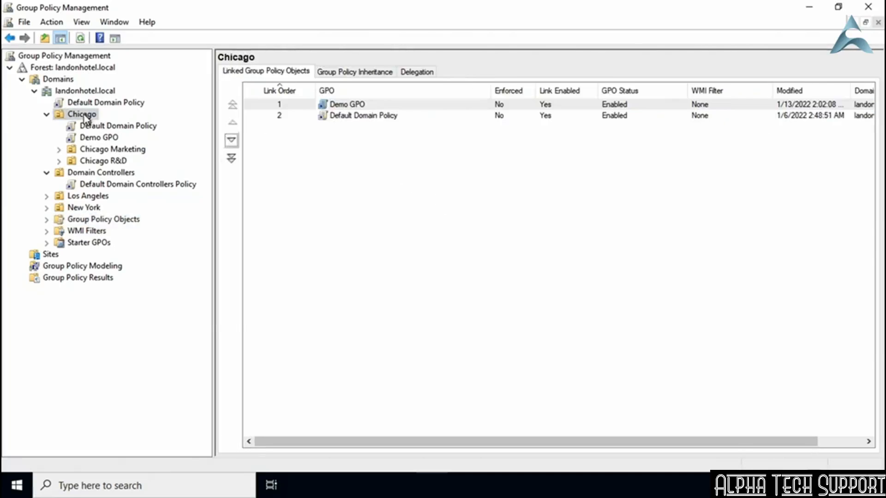
pyautogui.rightClick(83, 115)
pyautogui.click(351, 177)
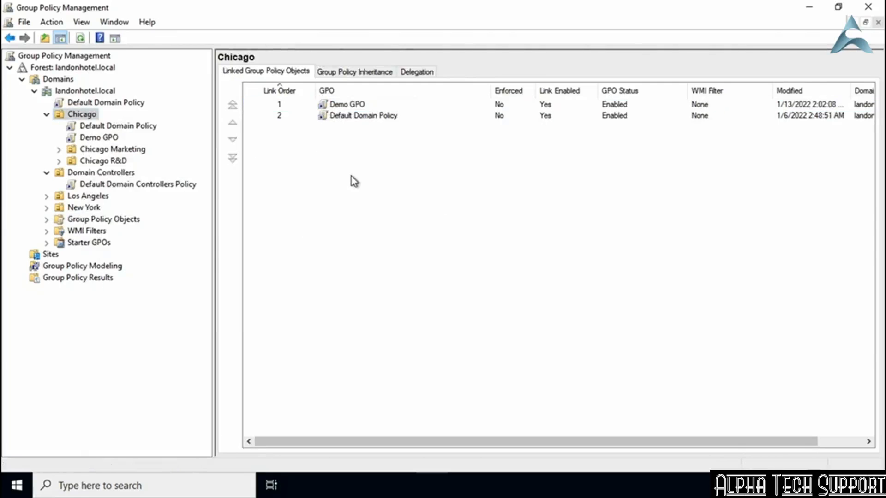
# Step: Create a GPO named Another GPO linked to the Los Angeles organizational unit with no source starter GPO, and check the domain's Group Policy Objects
pyautogui.click(70, 198)
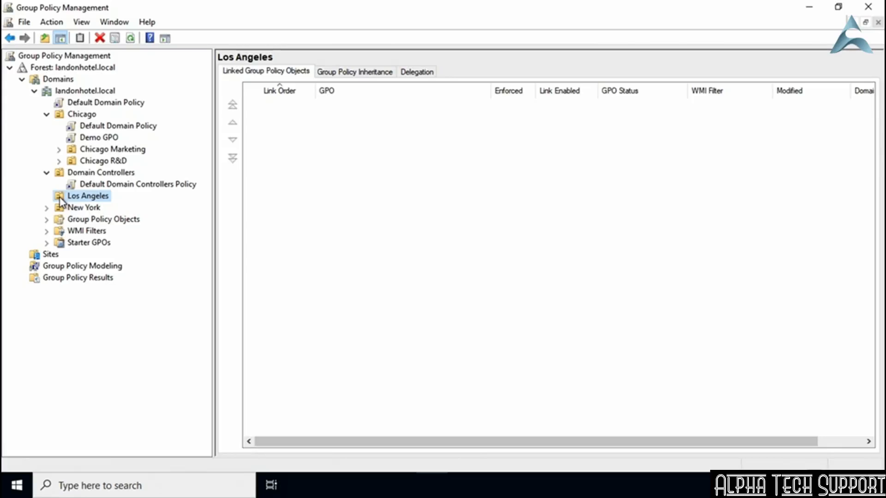
pyautogui.rightClick(61, 198)
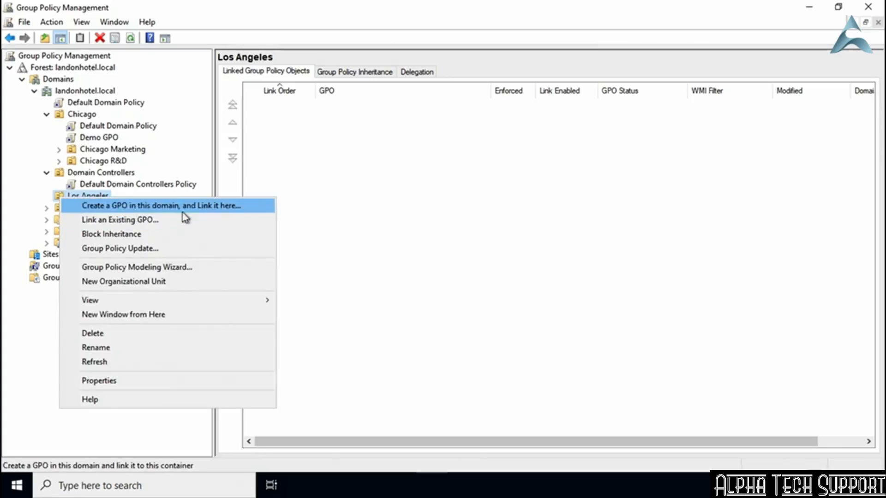
pyautogui.click(226, 211)
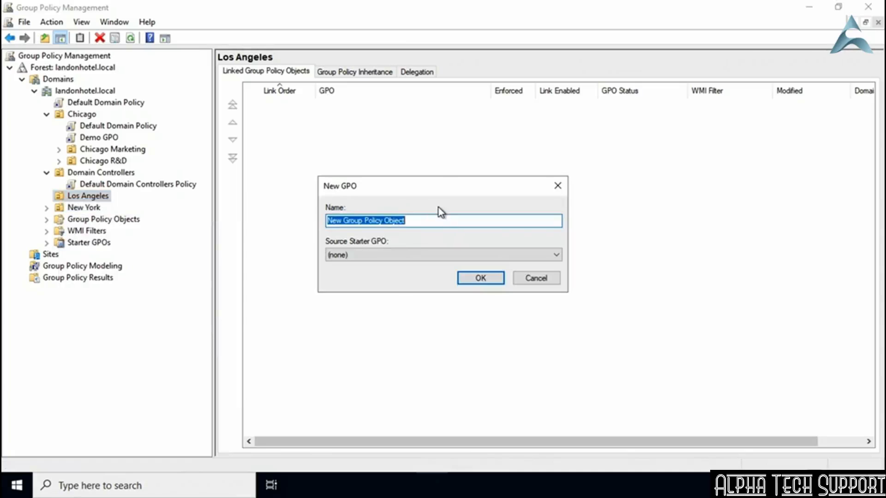
pyautogui.write('Anot')
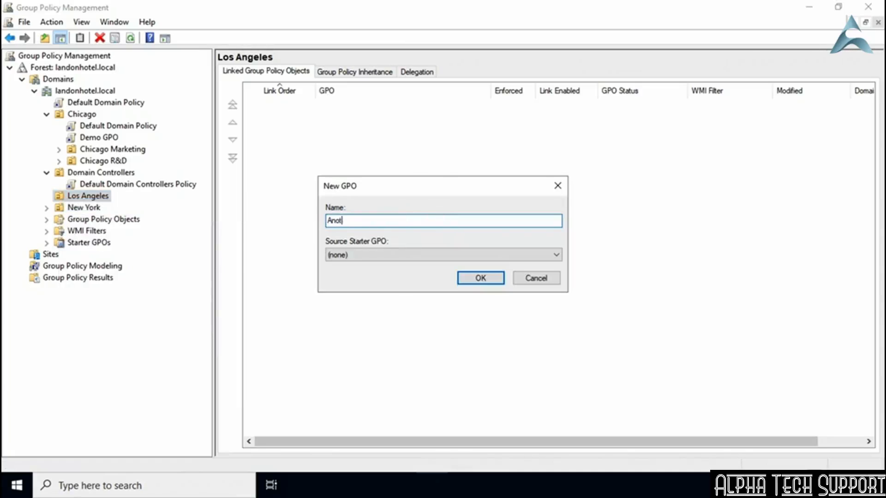
pyautogui.write('her GPO')
pyautogui.click(418, 250)
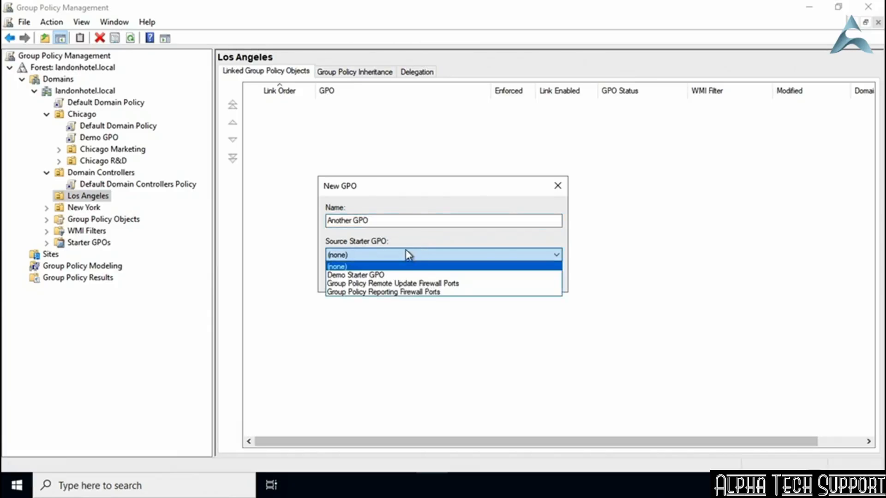
pyautogui.click(409, 249)
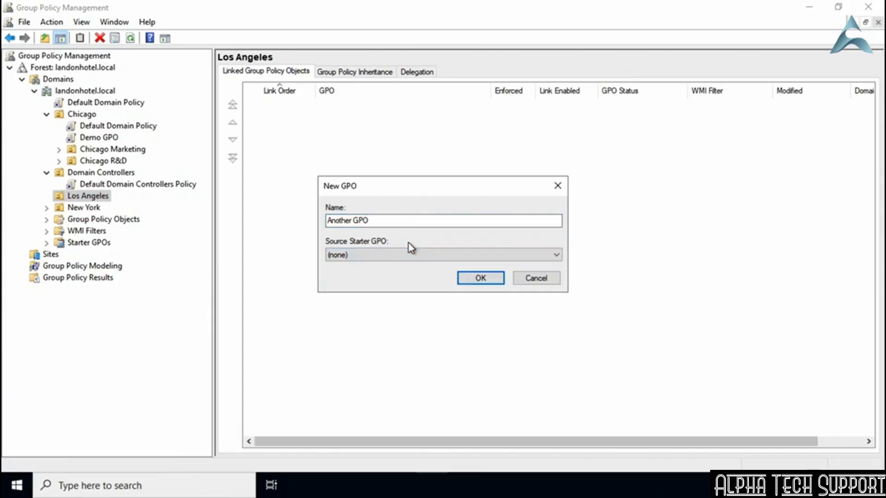
pyautogui.click(469, 280)
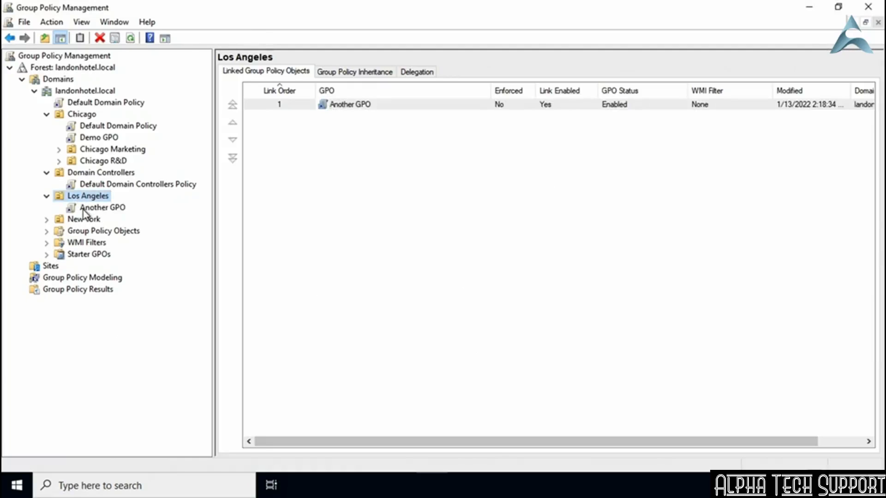
pyautogui.click(110, 234)
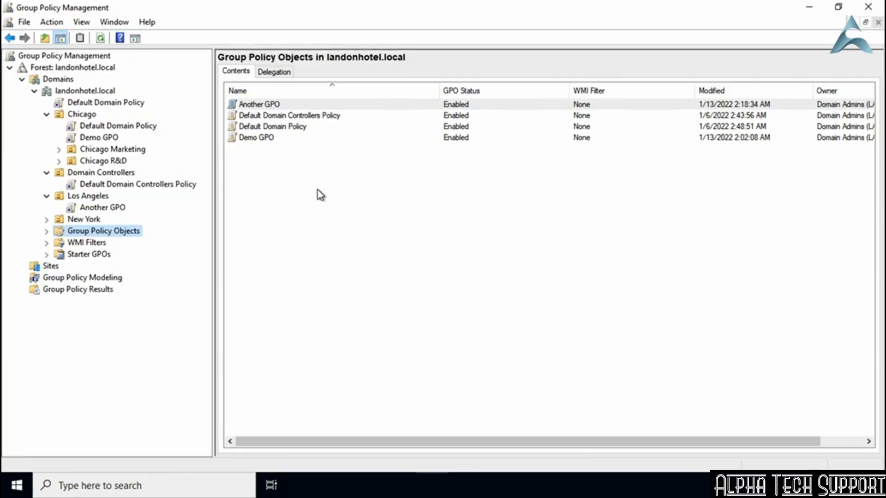
# Step: Link the existing Another GPO to the New York organizational unit
pyautogui.click(74, 221)
pyautogui.doubleClick(74, 221)
pyautogui.rightClick(74, 221)
pyautogui.click(103, 243)
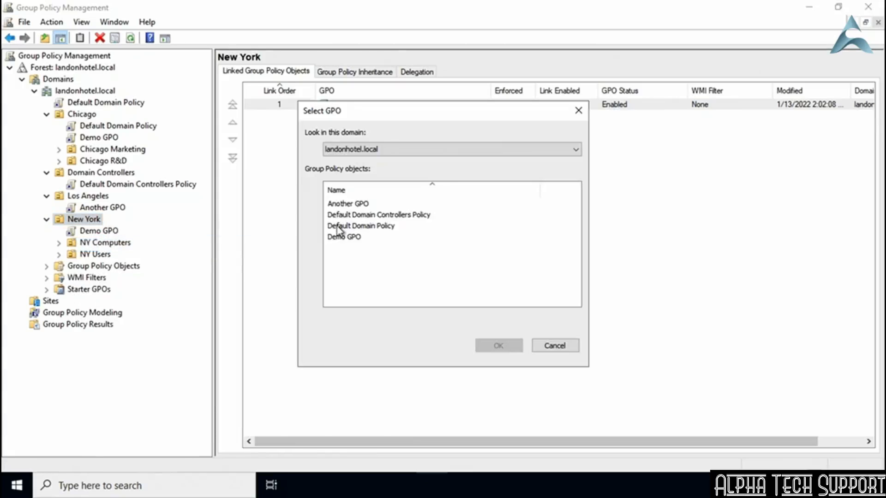
pyautogui.click(347, 204)
pyautogui.click(508, 352)
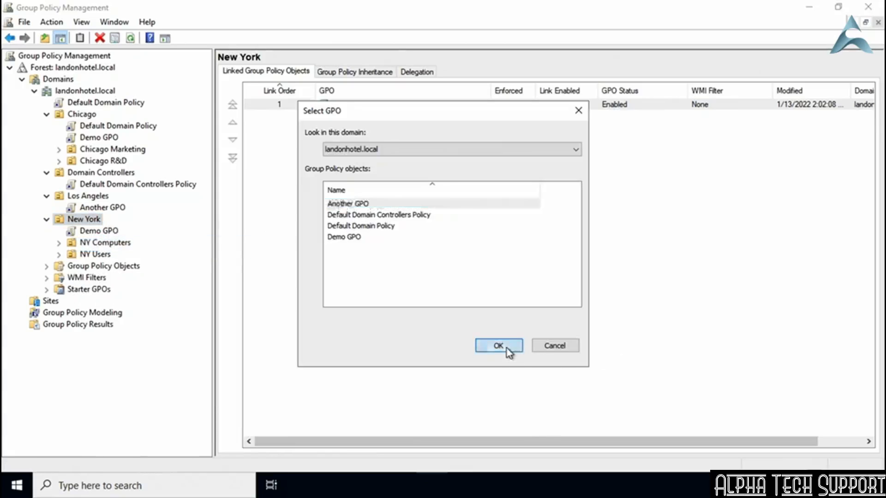
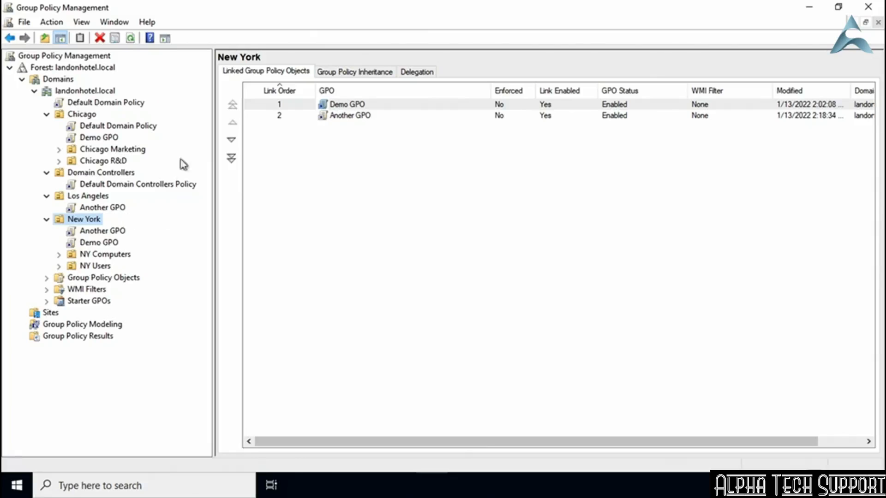
# Step: Review the domain-level Default Domain Policy and turn on Block Inheritance for the Los Angeles organizational unit
pyautogui.click(78, 93)
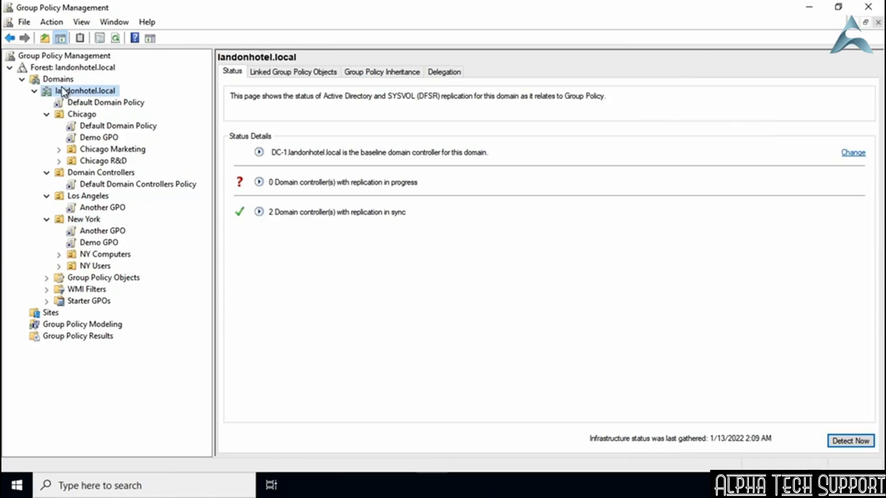
pyautogui.click(82, 104)
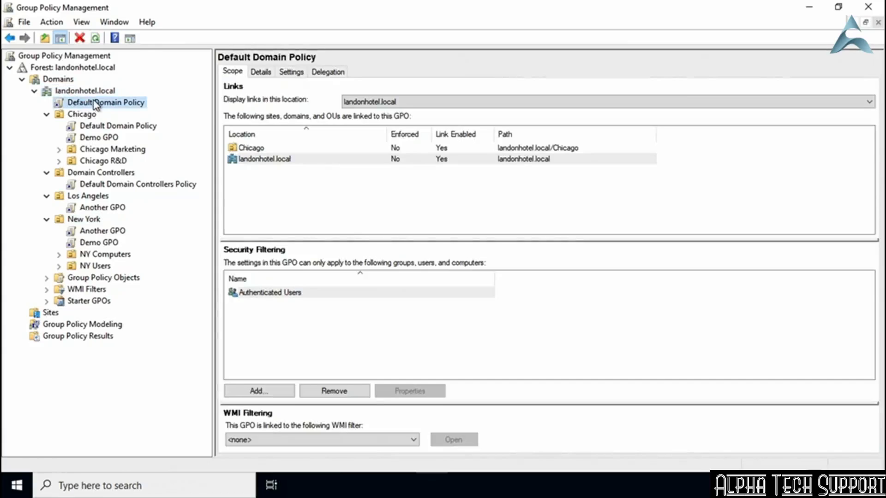
pyautogui.click(84, 221)
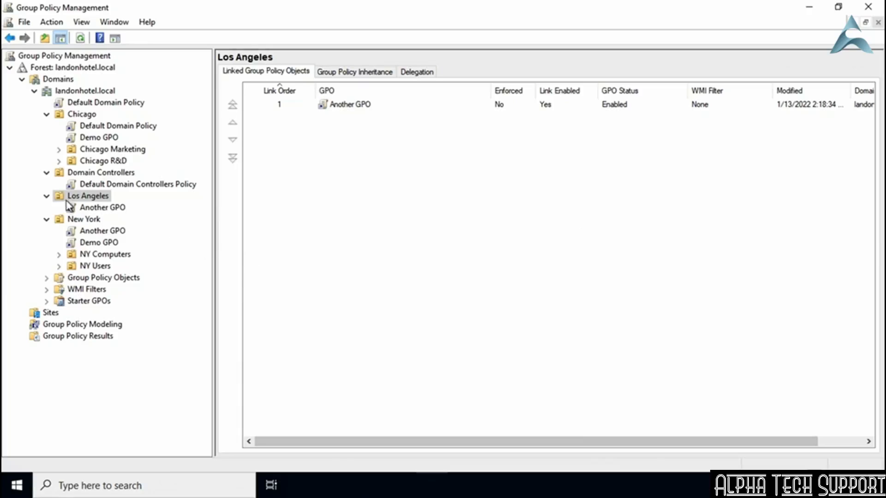
pyautogui.click(82, 199)
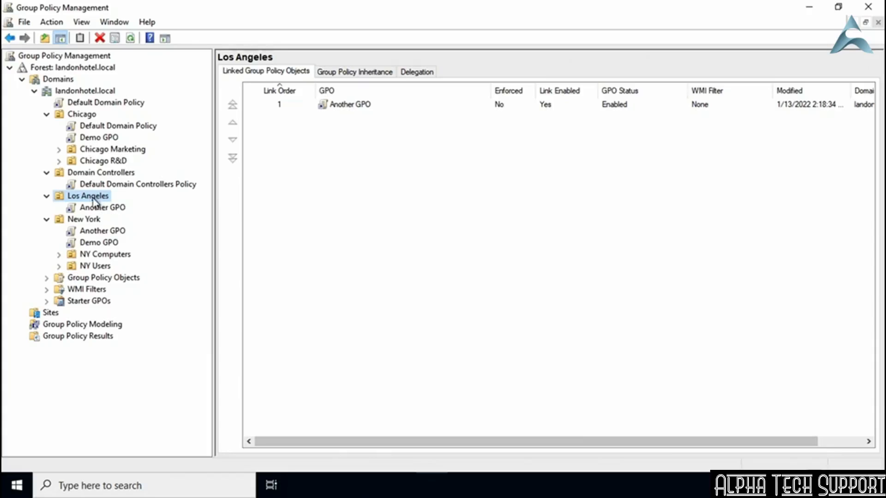
pyautogui.rightClick(62, 202)
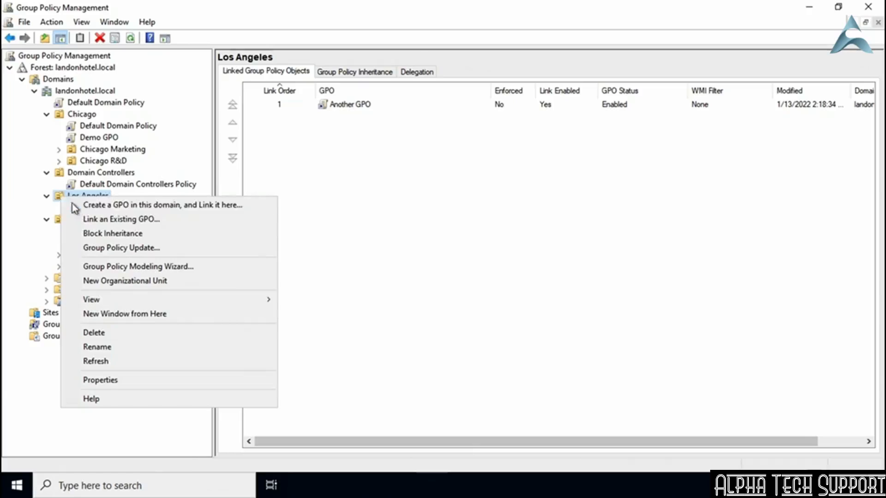
pyautogui.click(161, 237)
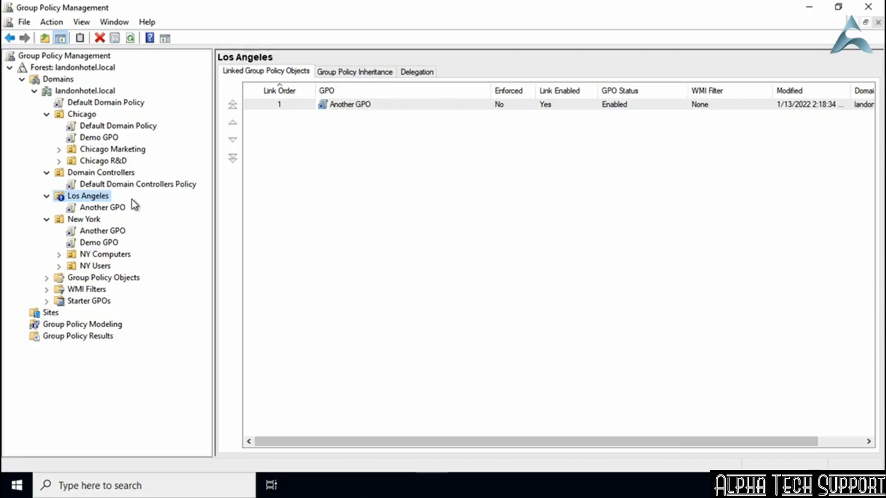
# Step: Set the Default Domain Policy link directly under landonhotel.local to Enforced
pyautogui.click(74, 91)
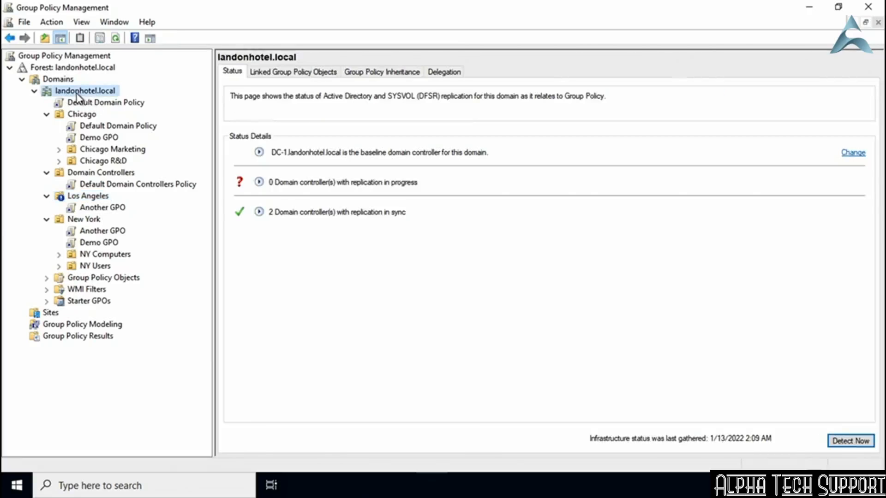
pyautogui.rightClick(76, 94)
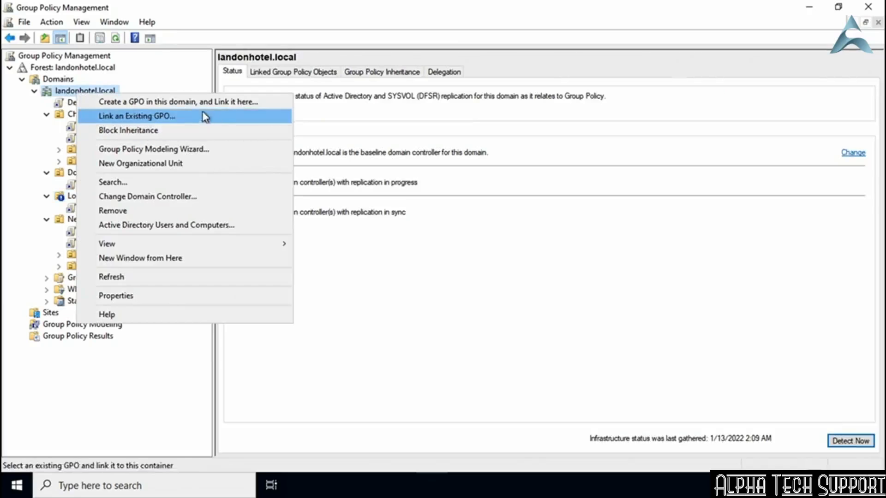
pyautogui.click(133, 85)
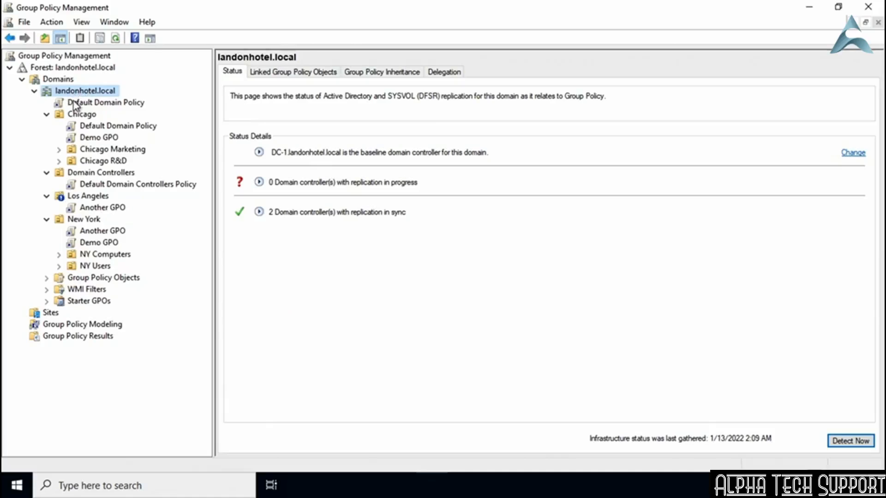
pyautogui.click(74, 103)
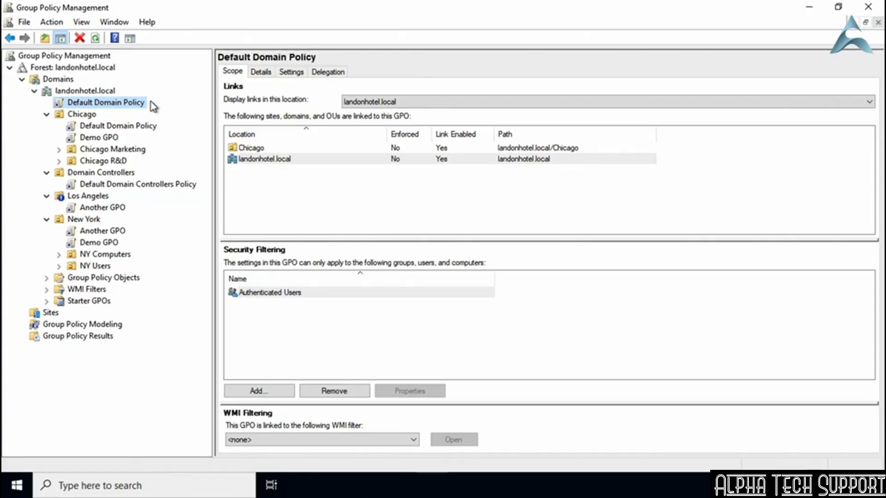
pyautogui.rightClick(95, 102)
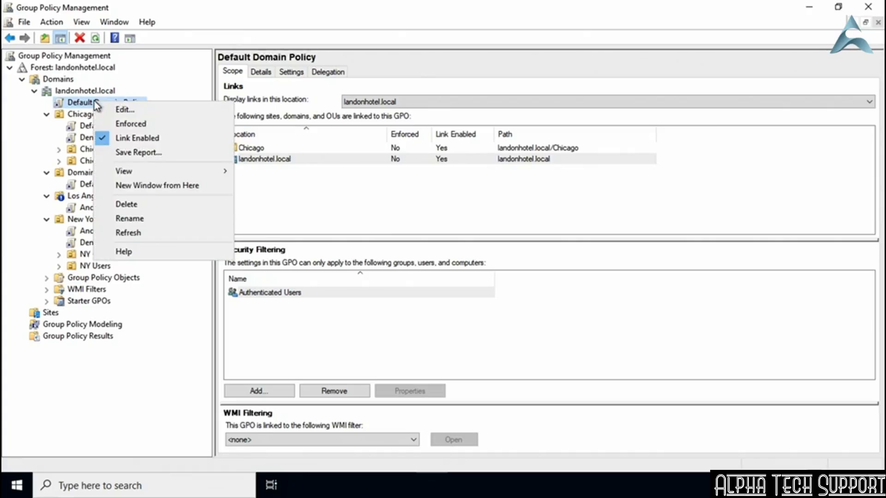
pyautogui.click(155, 126)
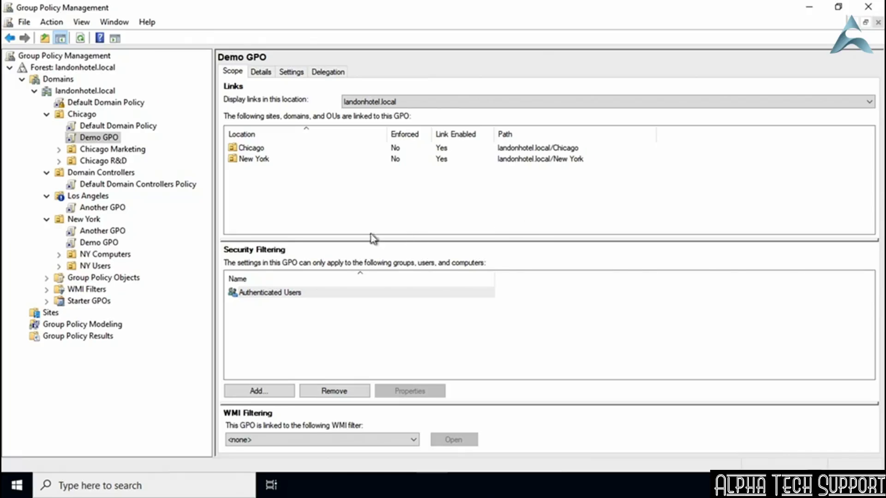
# Step: Add the CustSvc Users group to the security filtering of Demo GPO under Chicago
pyautogui.click(93, 138)
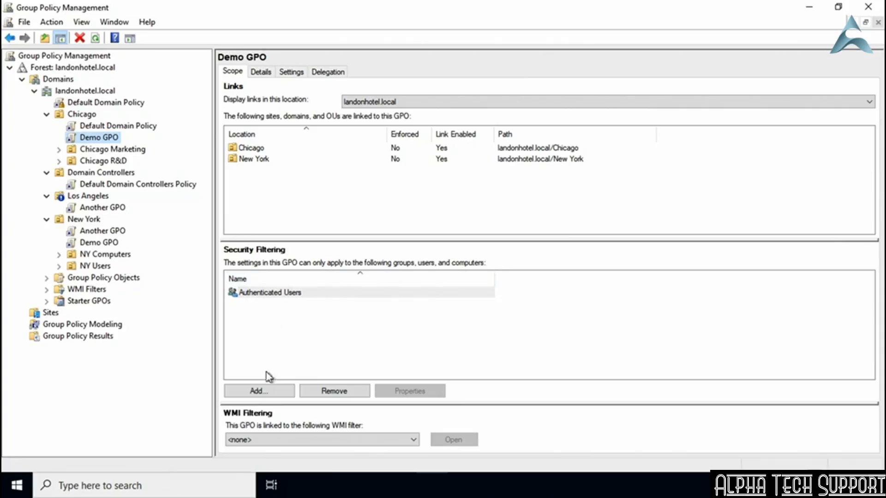
pyautogui.click(276, 393)
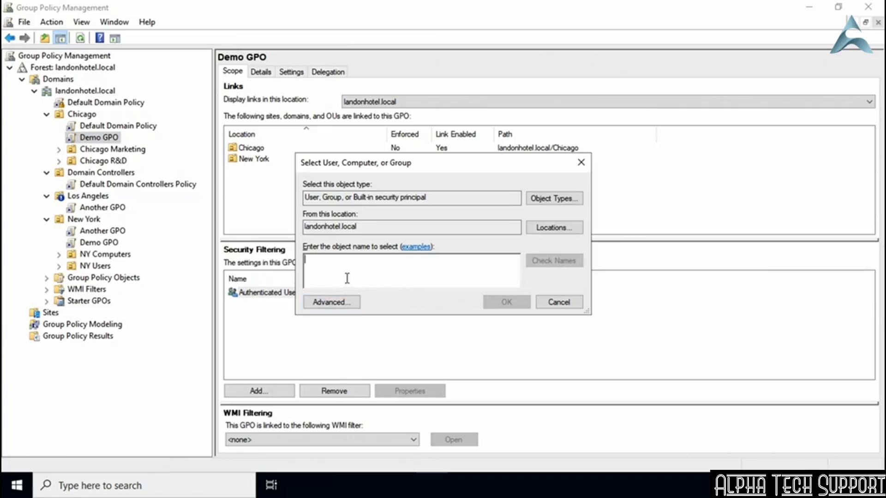
pyautogui.write('cust')
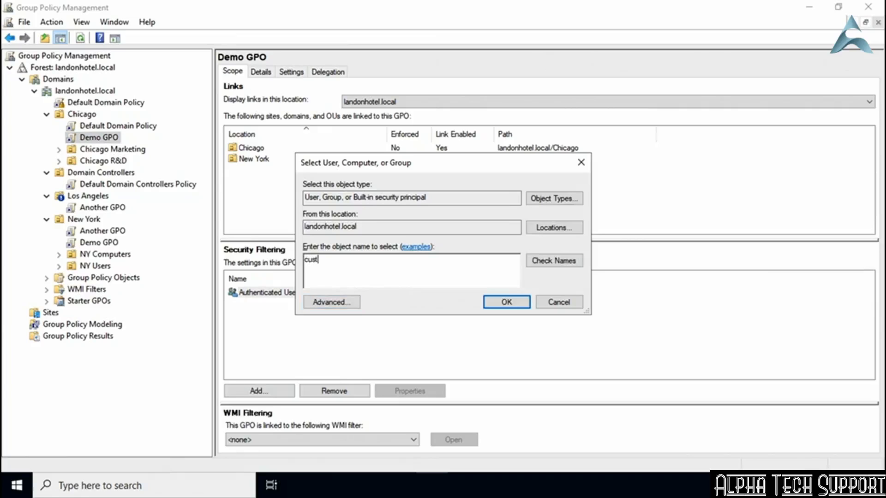
pyautogui.click(531, 262)
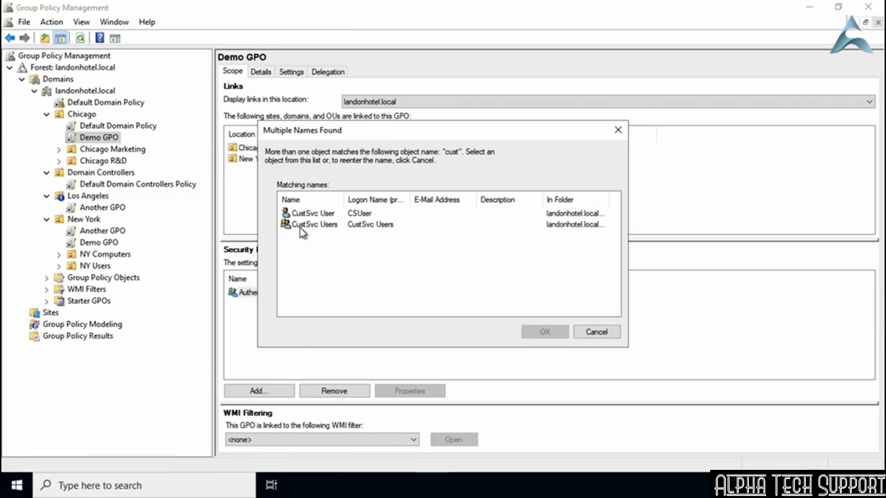
pyautogui.click(329, 227)
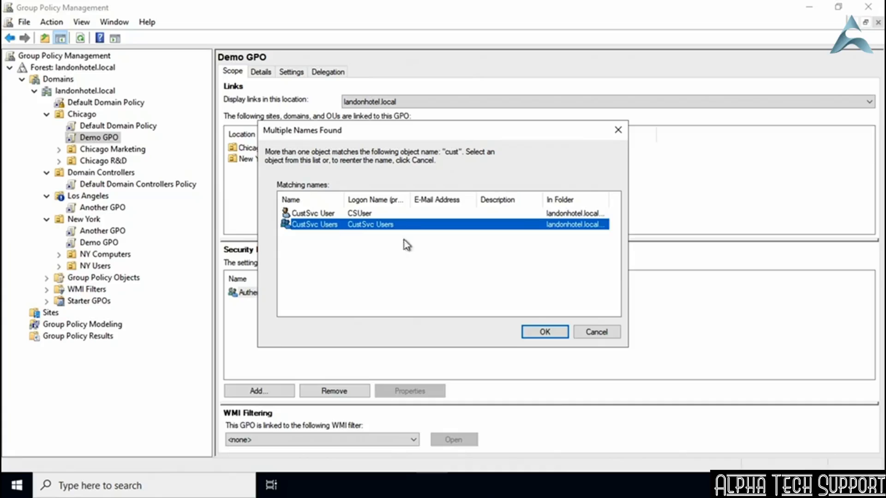
pyautogui.click(531, 330)
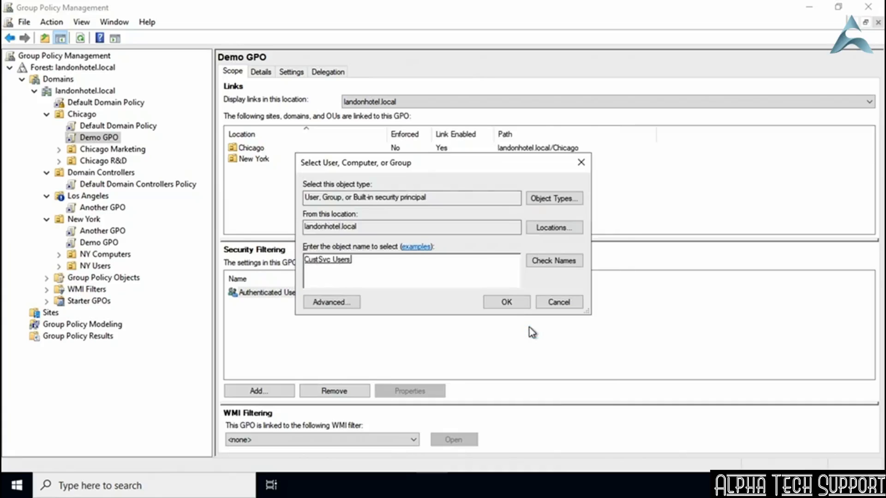
pyautogui.click(508, 304)
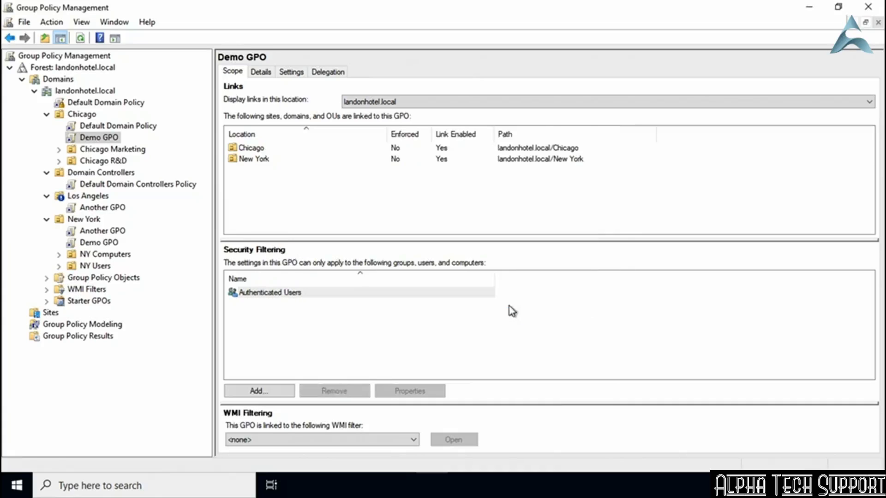
# Step: Remove Authenticated Users from Demo GPO's security filtering and check the same filtering on the Demo GPO link under New York
pyautogui.click(261, 295)
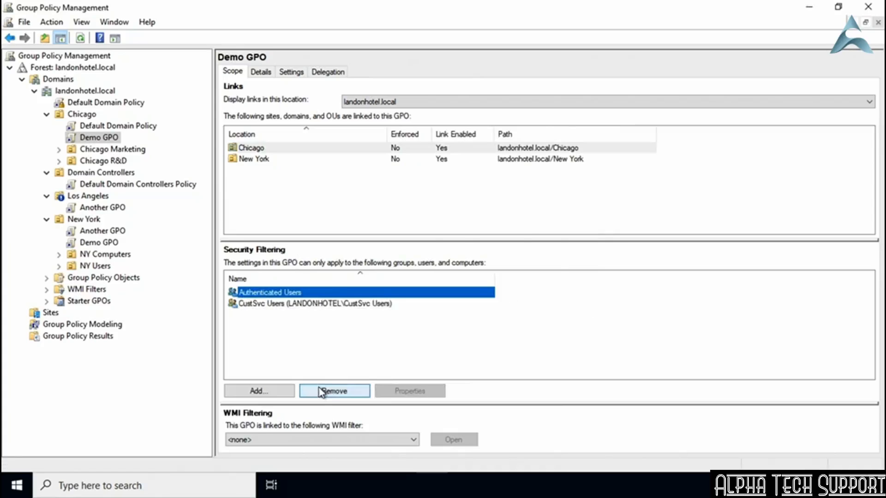
pyautogui.click(332, 391)
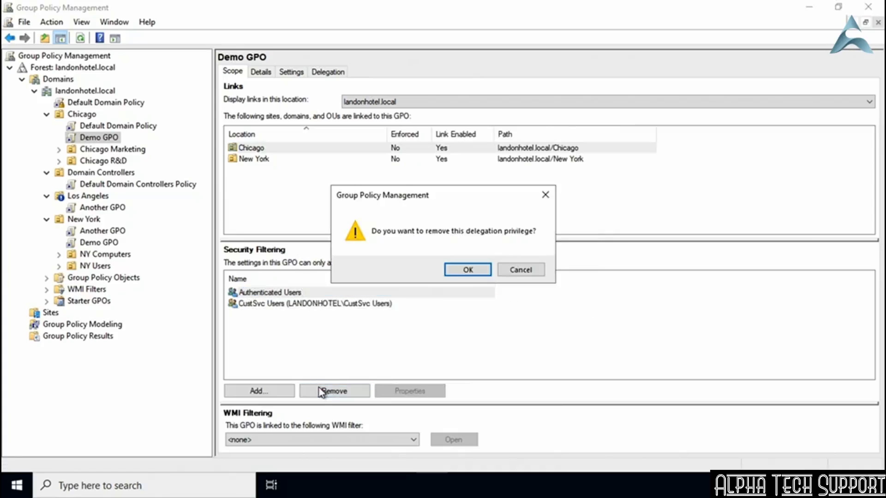
pyautogui.click(458, 274)
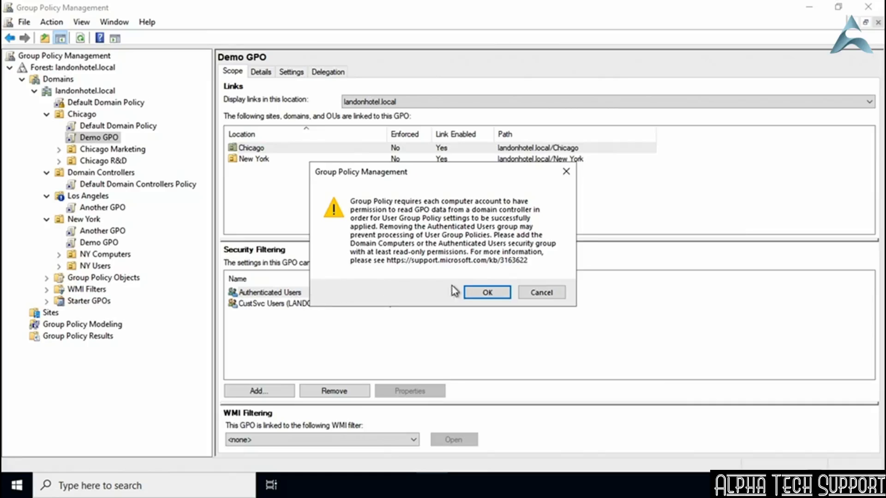
pyautogui.click(467, 295)
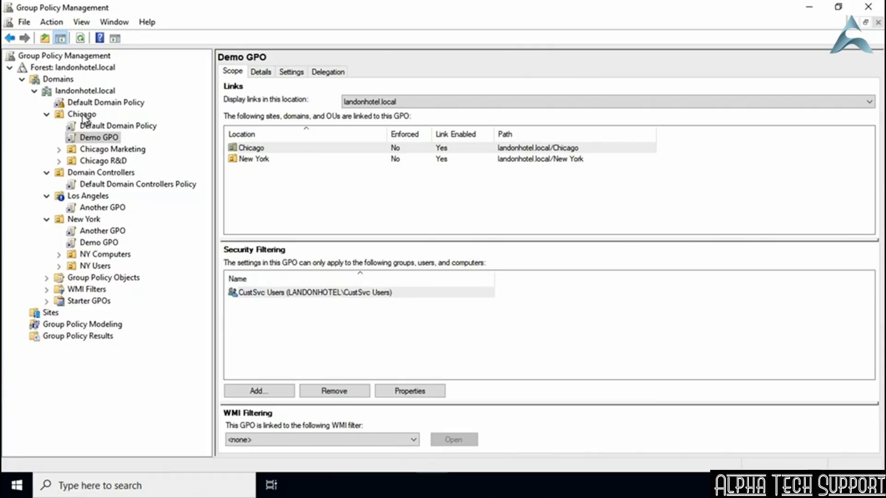
pyautogui.click(86, 245)
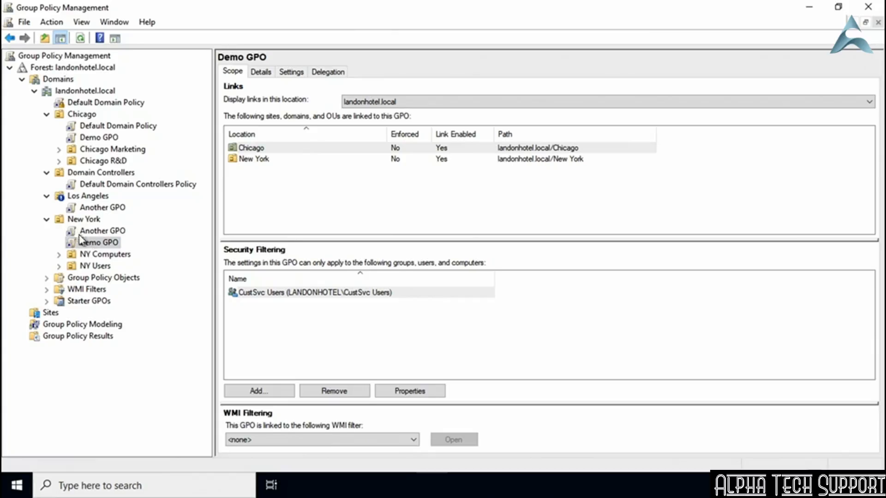
# Step: Compare the Demo GPO links under Chicago and New York and add Authenticated Users back to the GPO's security filtering
pyautogui.click(102, 138)
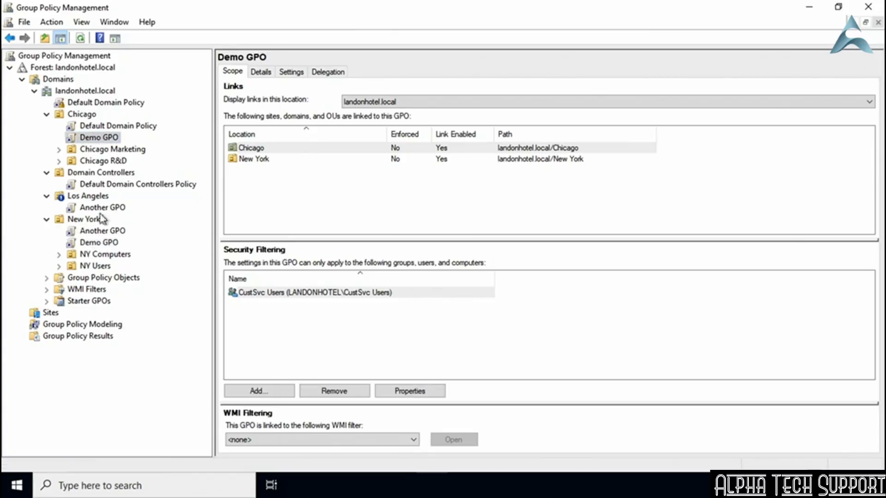
pyautogui.click(92, 243)
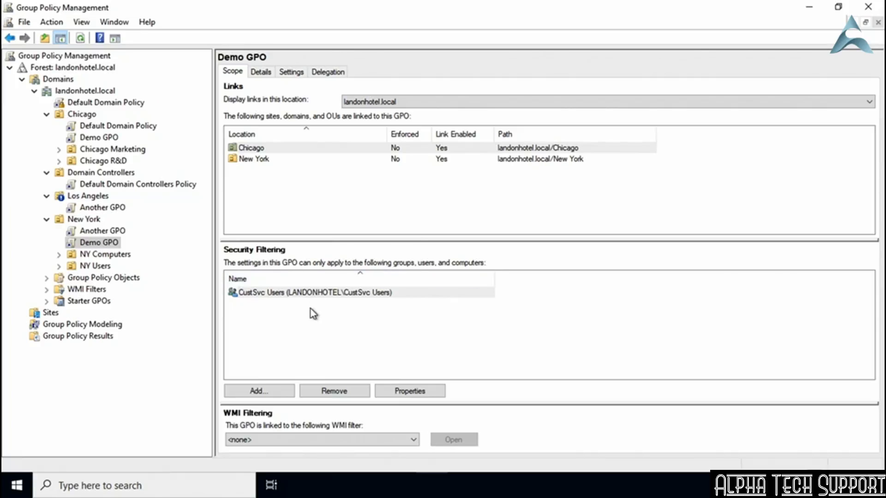
pyautogui.click(254, 392)
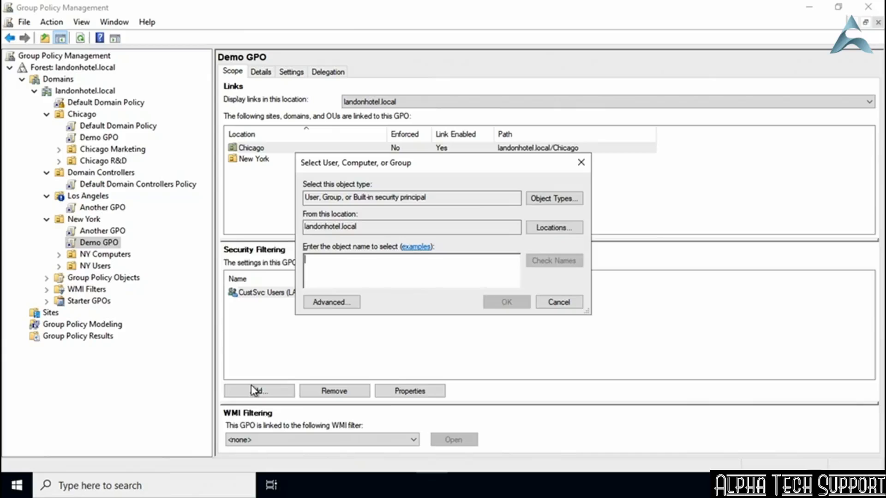
pyautogui.write('auth')
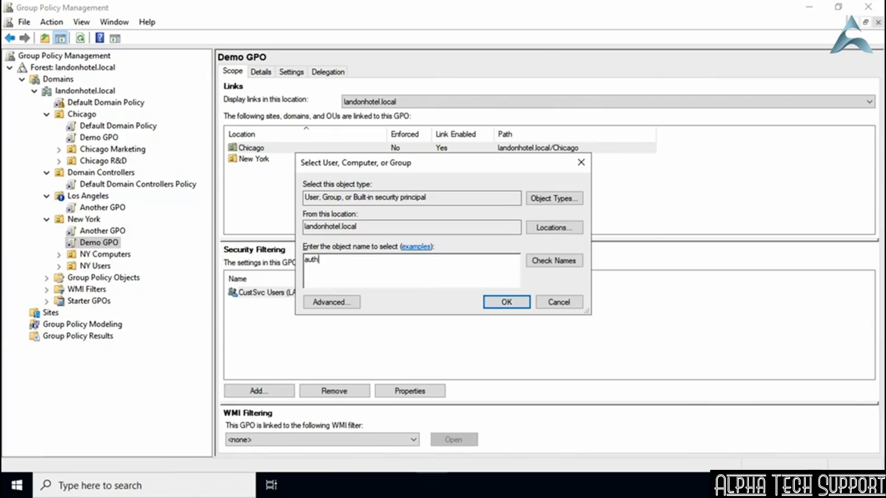
pyautogui.click(537, 260)
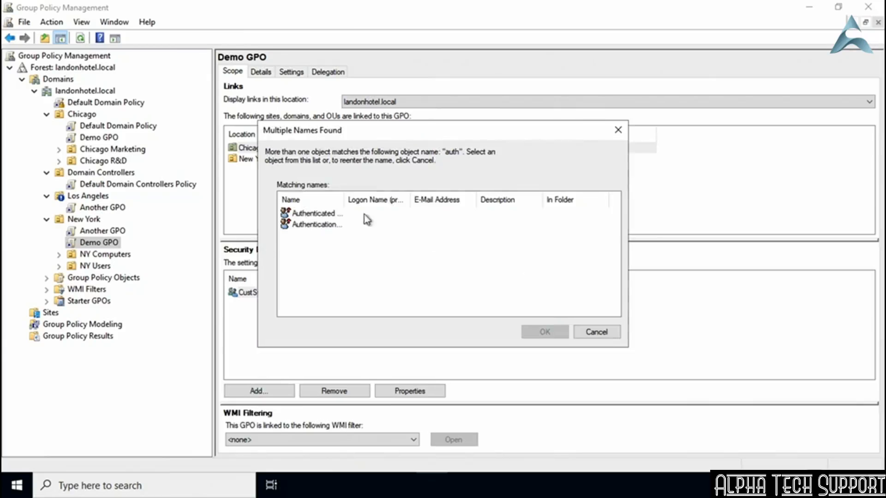
pyautogui.click(327, 214)
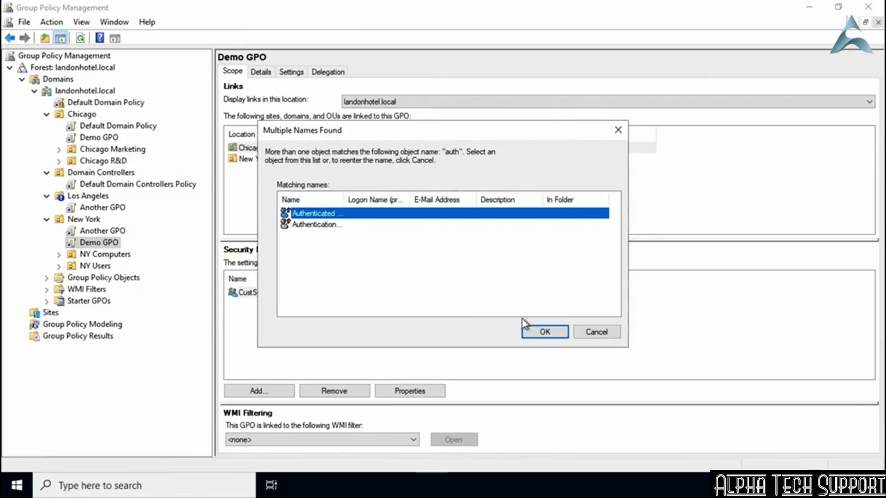
pyautogui.click(535, 332)
pyautogui.click(503, 304)
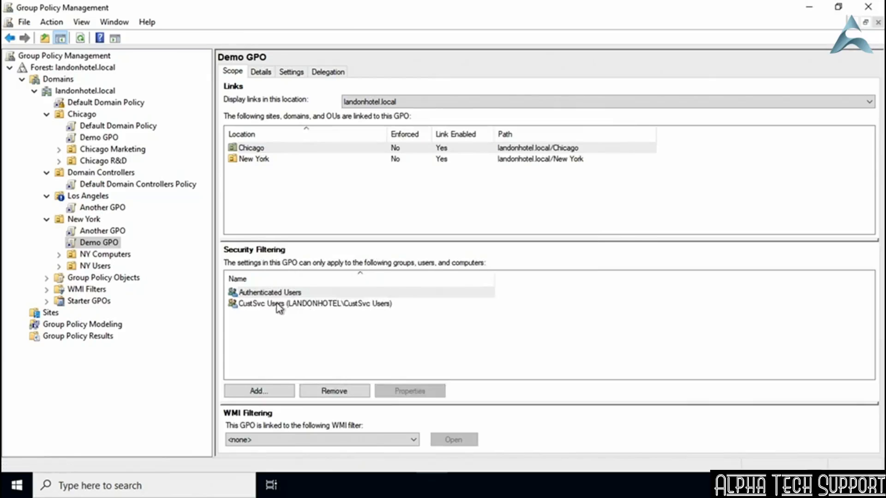
# Step: Remove the CustSvc Users group from Demo GPO's security filtering
pyautogui.click(280, 304)
pyautogui.click(328, 391)
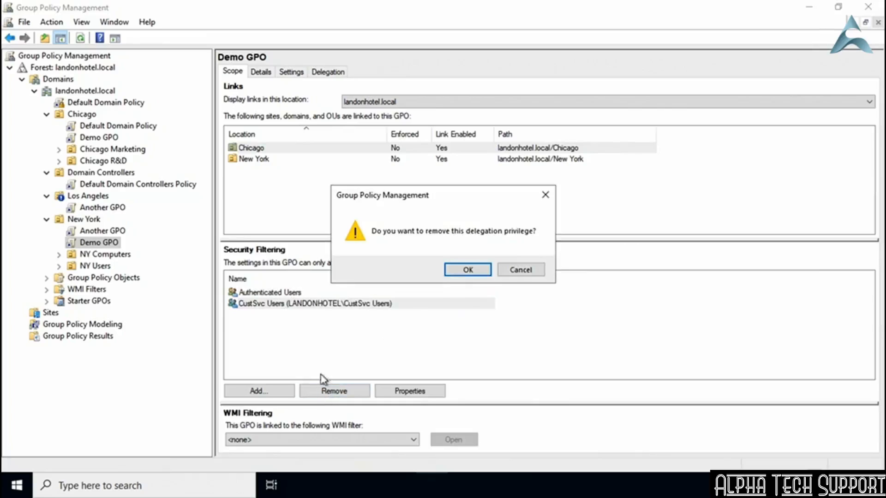
pyautogui.click(466, 273)
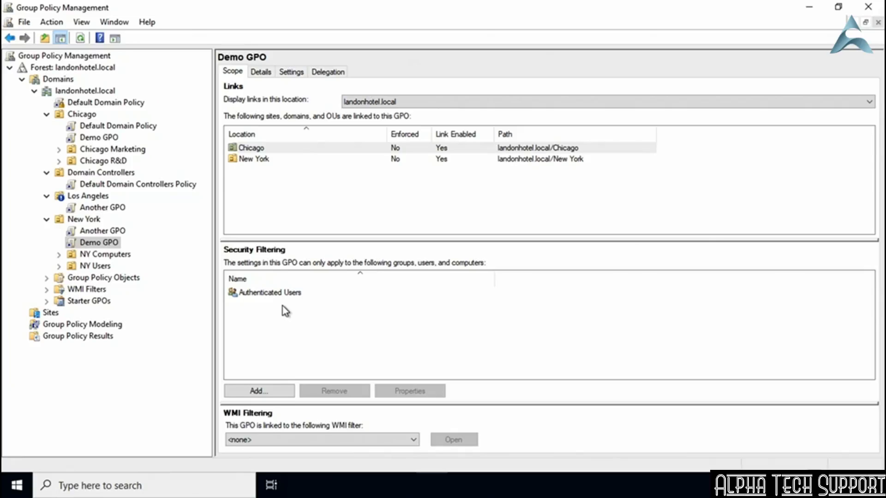
# Step: Open Demo GPO's advanced delegation security settings and examine the permissions of Authenticated Users, including Apply group policy
pyautogui.click(326, 78)
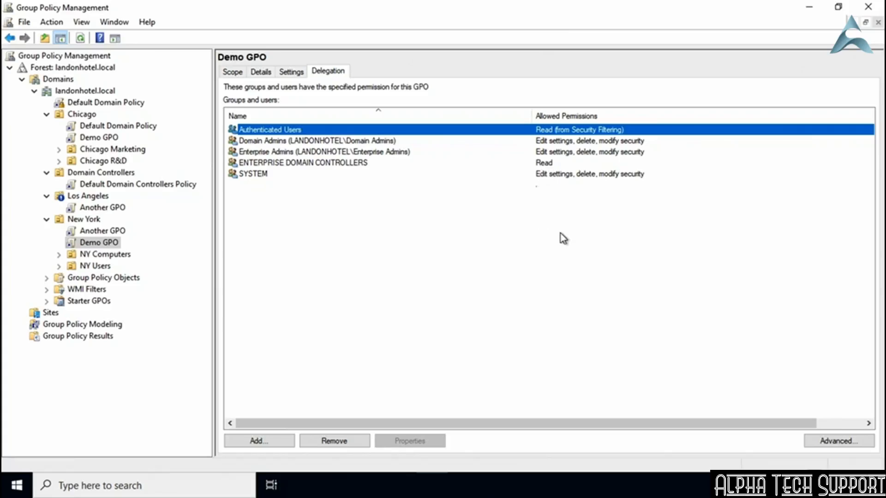
pyautogui.click(866, 443)
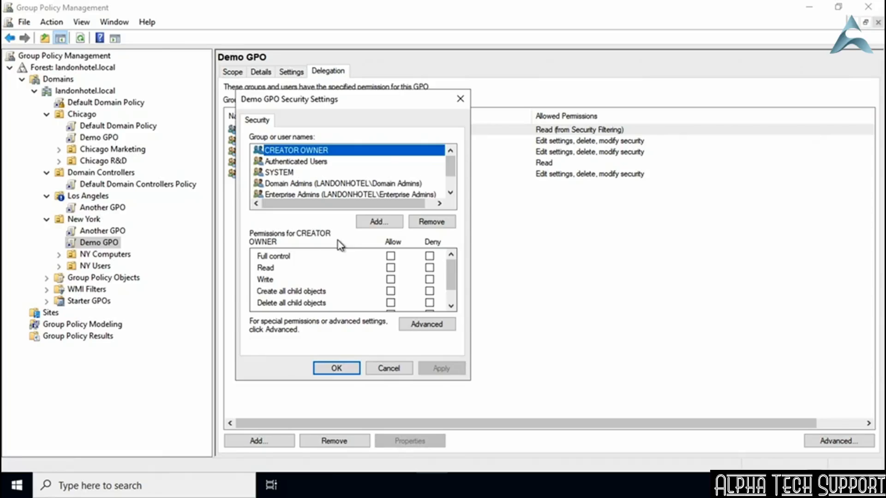
pyautogui.click(294, 162)
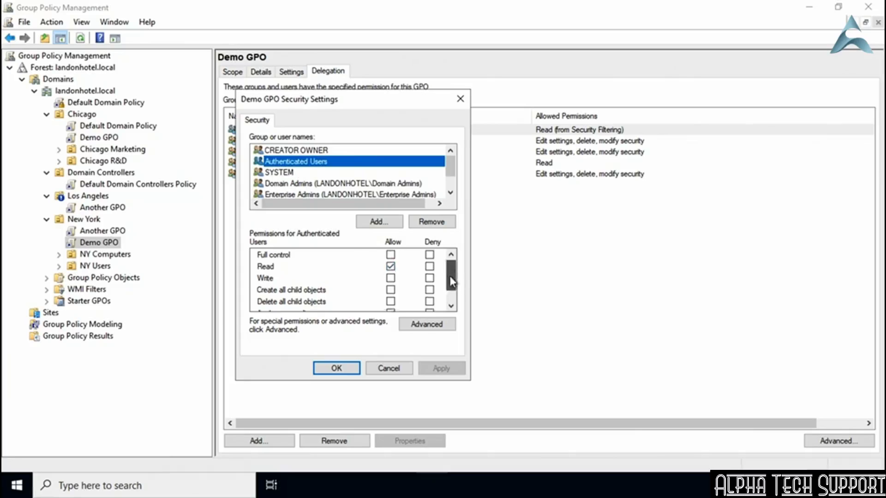
pyautogui.moveTo(450, 276); pyautogui.dragTo(451, 297)
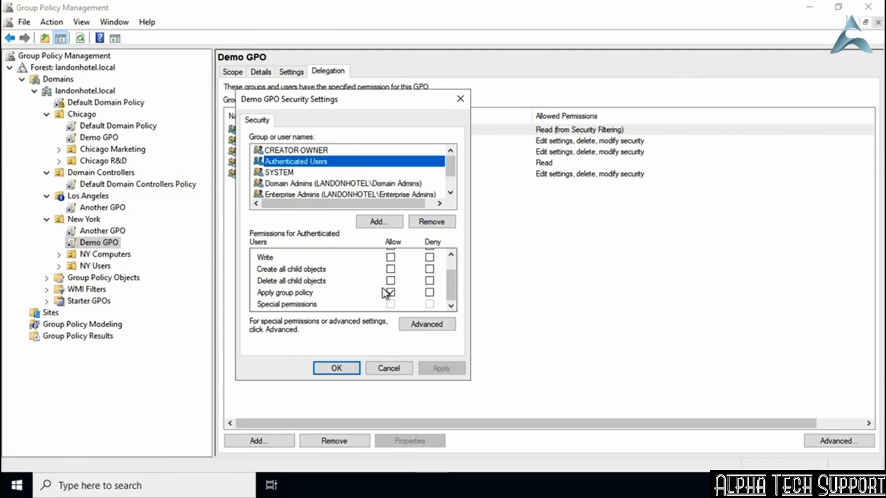
# Step: Add the CustSvc Users group to the Demo GPO security settings
pyautogui.click(380, 223)
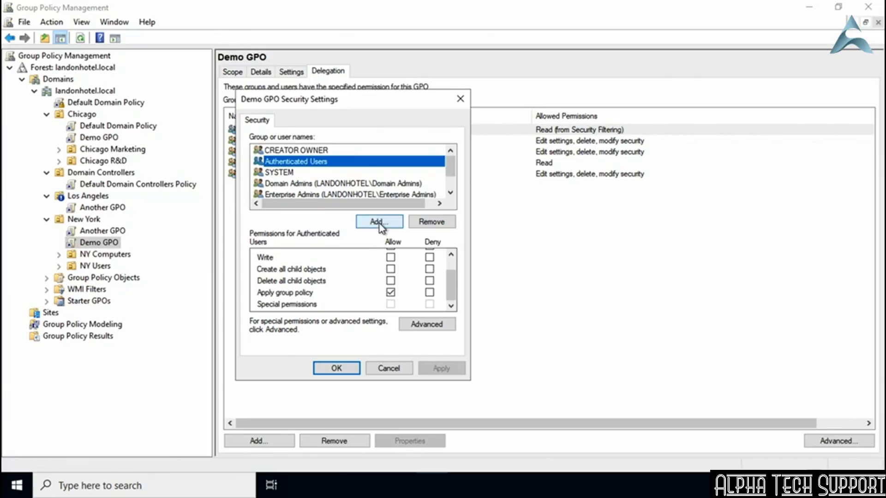
pyautogui.write('cust')
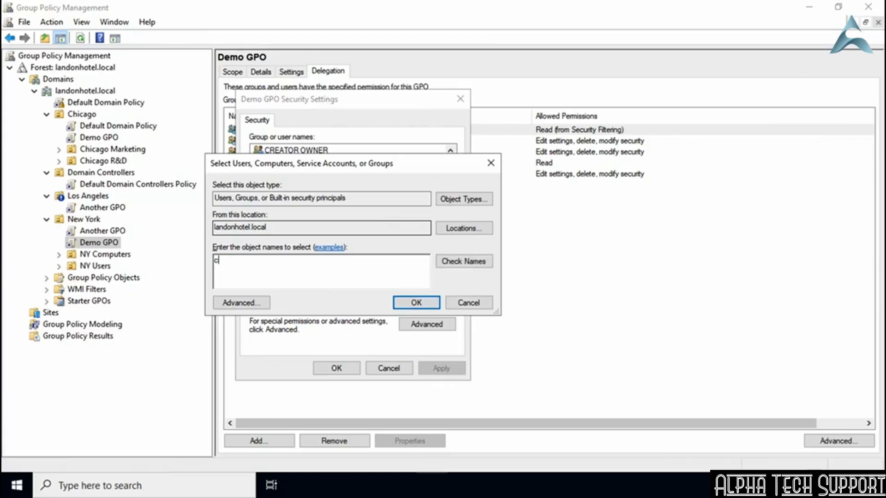
pyautogui.click(480, 268)
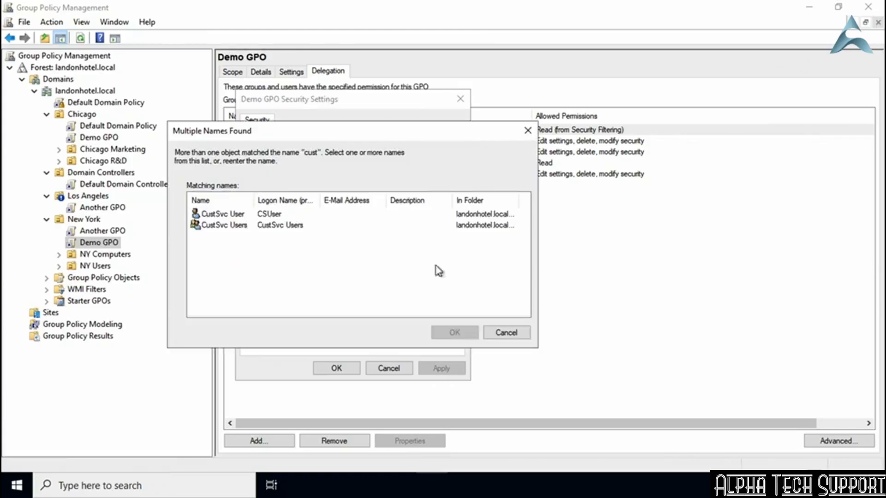
pyautogui.doubleClick(231, 225)
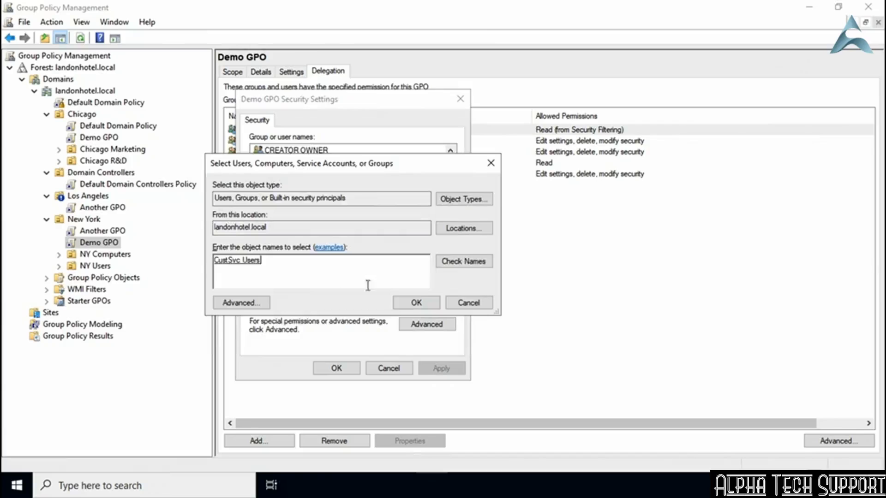
pyautogui.click(407, 305)
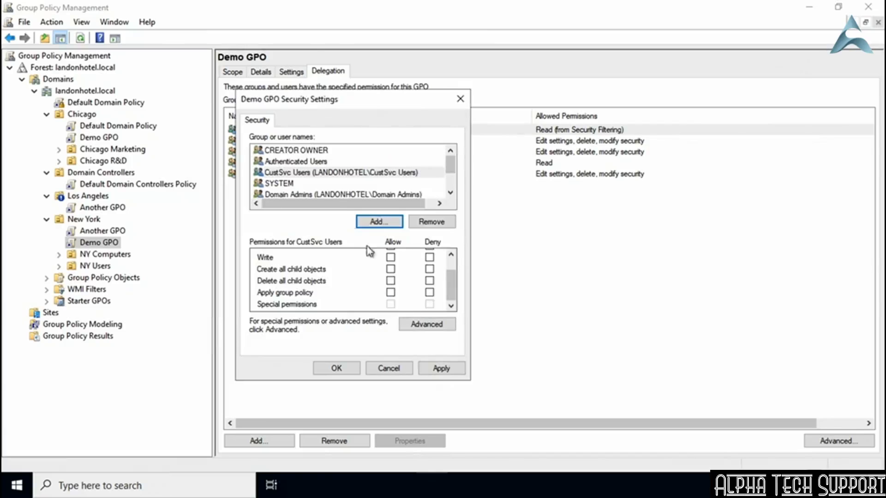
# Step: Deny the Apply group policy permission to CustSvc Users on Demo GPO and accept the deny entry
pyautogui.click(291, 173)
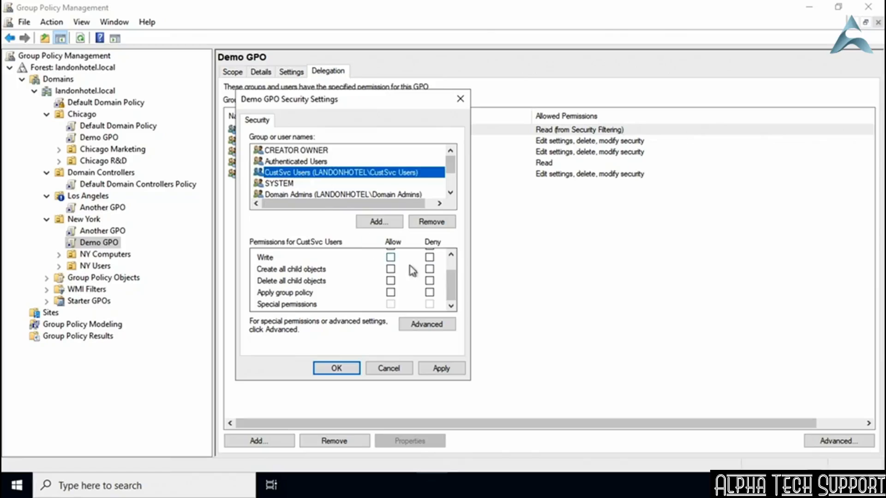
pyautogui.click(430, 292)
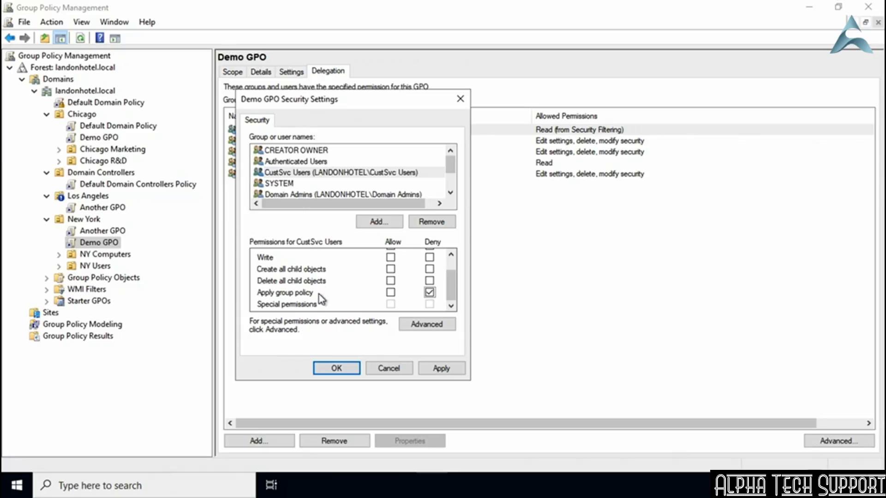
pyautogui.click(345, 369)
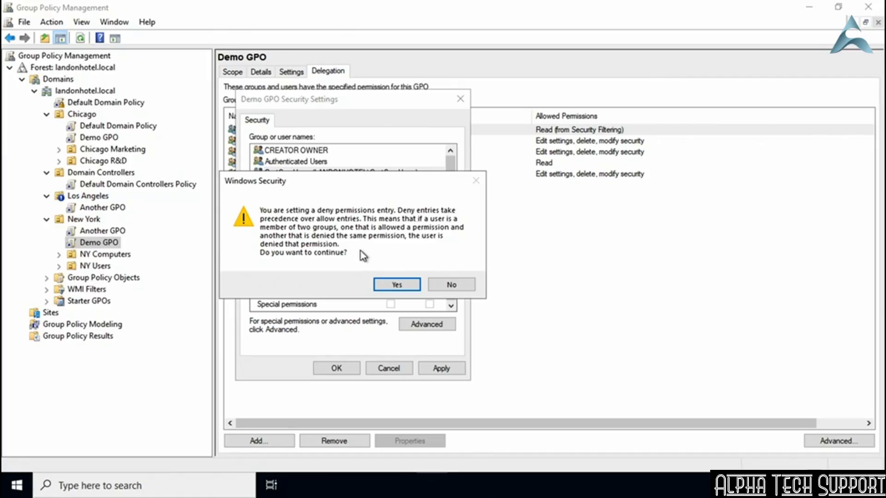
pyautogui.click(397, 285)
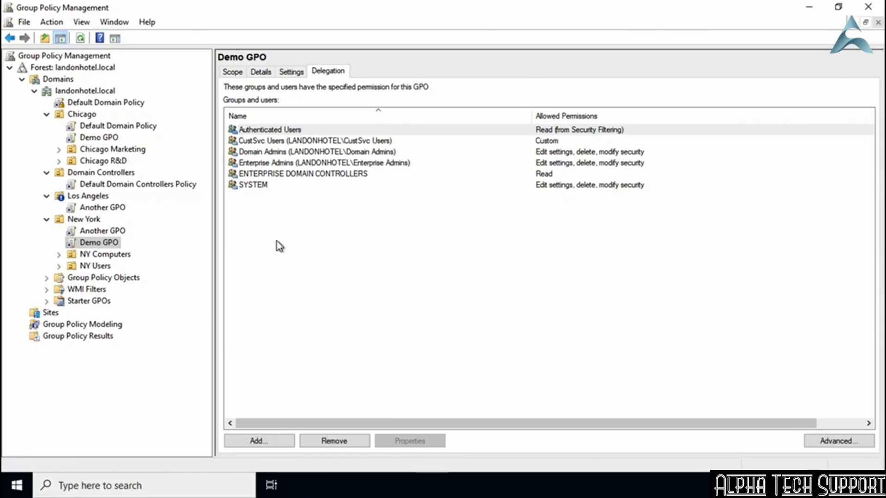
# Step: Review New York's linked GPOs, Demo GPO's security filtering and the WMI filters available for linking to it
pyautogui.click(76, 220)
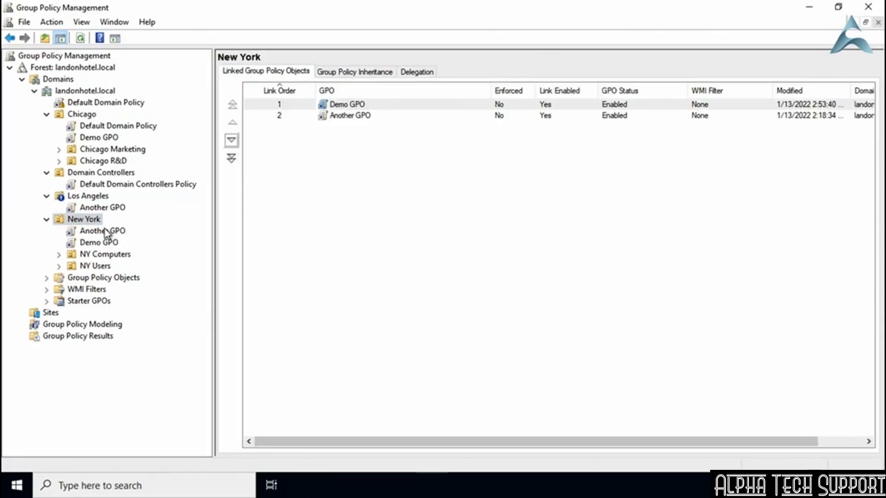
pyautogui.click(98, 242)
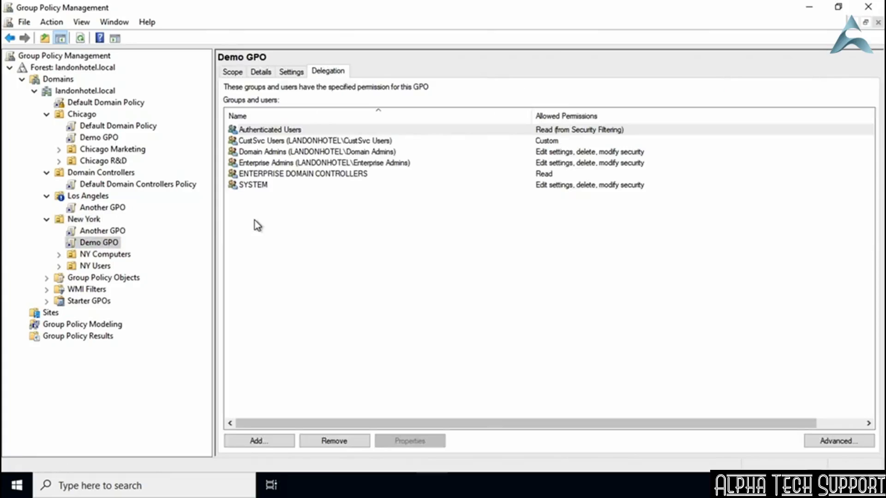
pyautogui.click(232, 71)
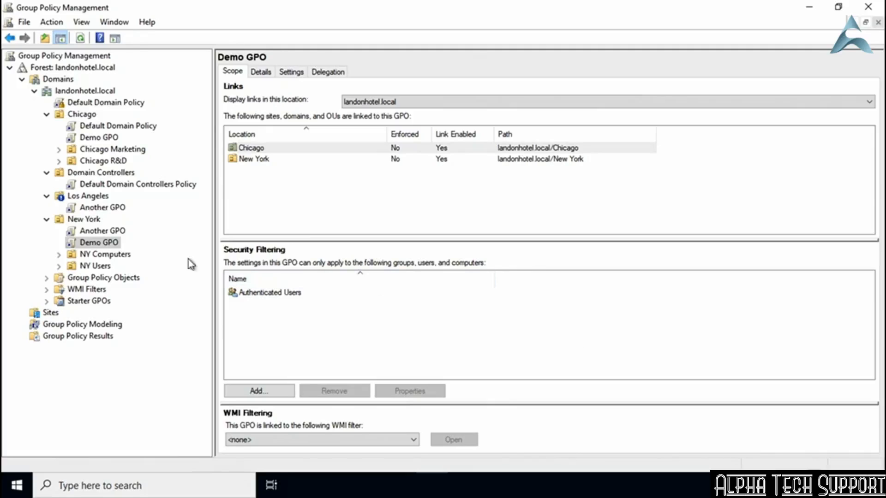
pyautogui.click(91, 243)
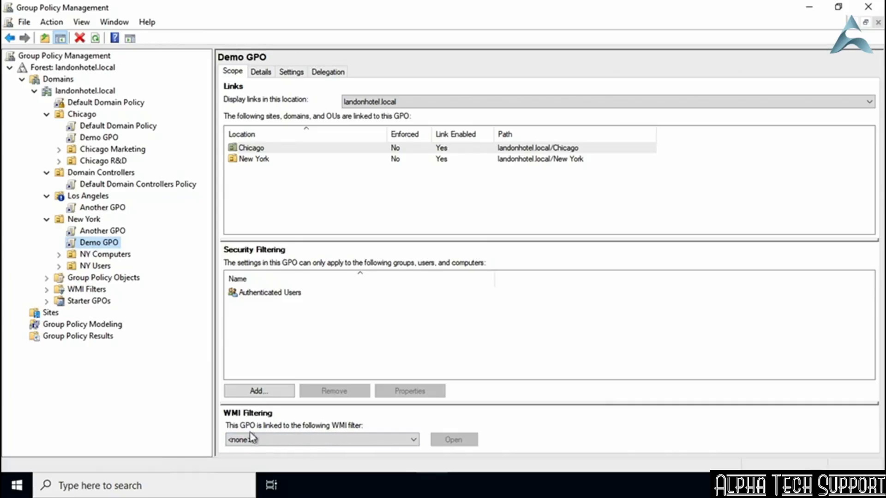
pyautogui.click(413, 443)
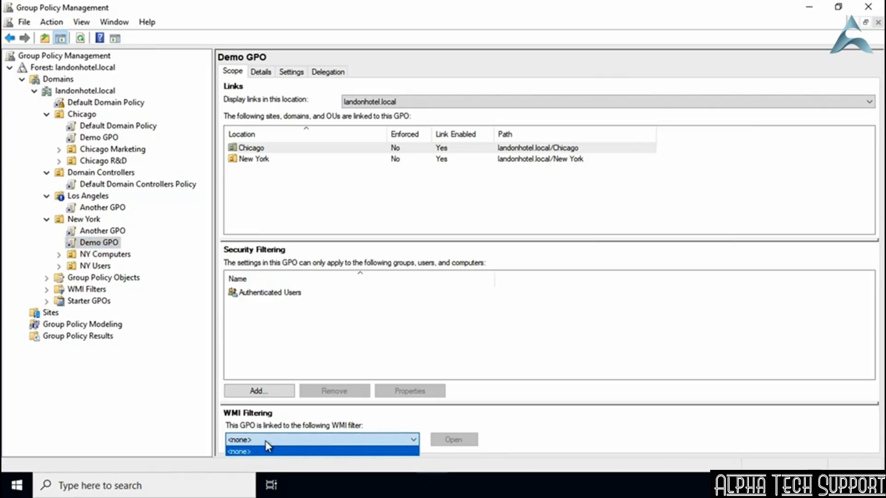
pyautogui.click(508, 432)
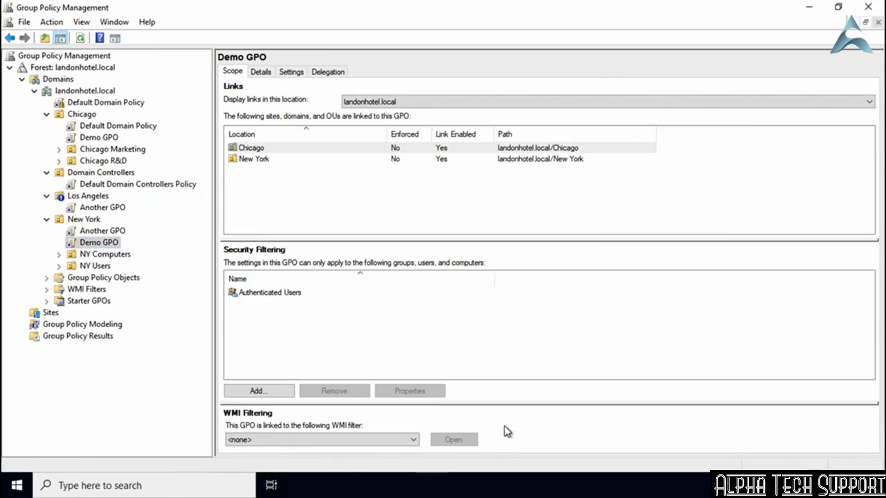
# Step: Create a new WMI filter in landonhotel.local and name it Windows 10 WMI Filter
pyautogui.click(73, 291)
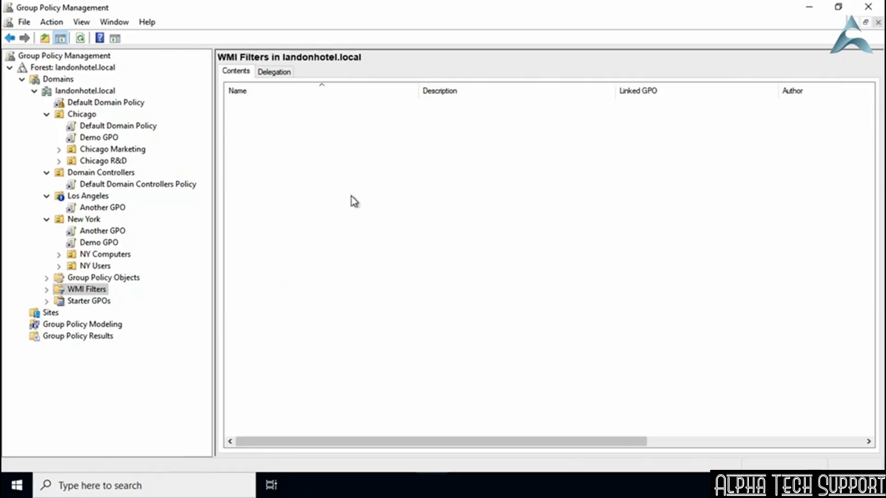
pyautogui.rightClick(98, 295)
pyautogui.click(122, 295)
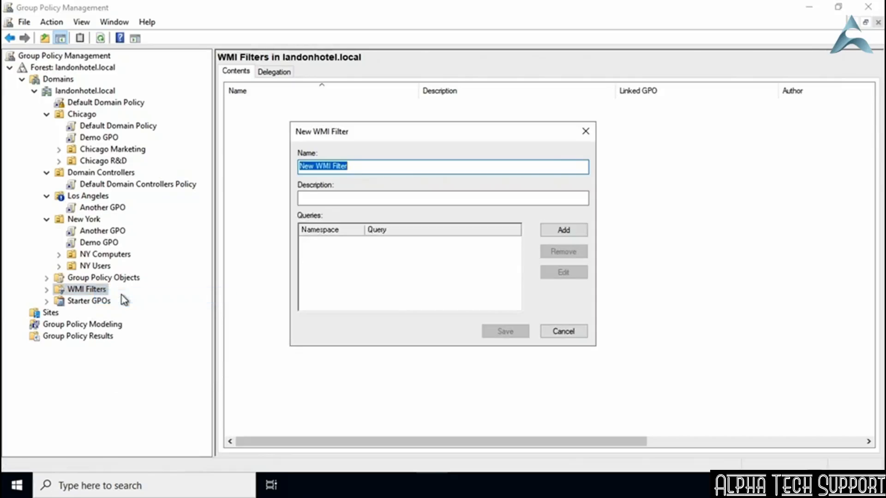
pyautogui.doubleClick(305, 165)
pyautogui.write('Demo')
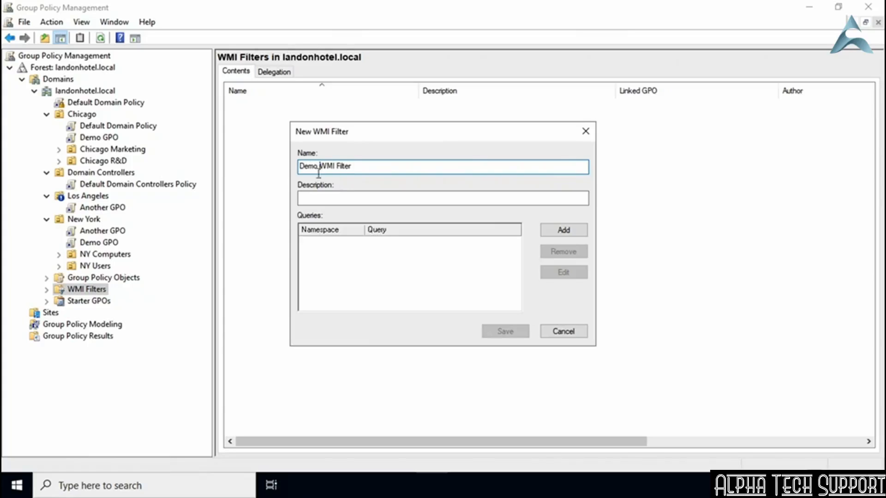
pyautogui.moveTo(316, 166); pyautogui.dragTo(291, 170)
pyautogui.press('BackSpace')
pyautogui.write('Windows 10')
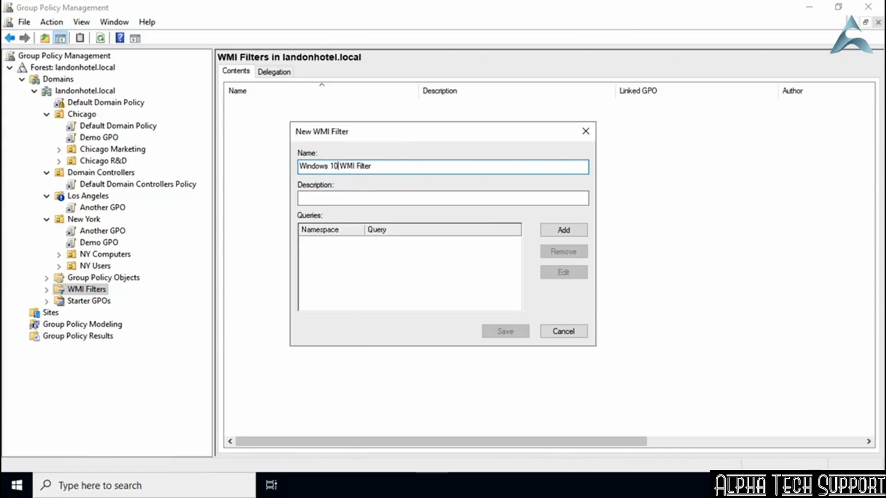
pyautogui.click(381, 164)
# Step: Add the root\CIMv2 query SELECT * FROM Win32_OperatingSystem WHERE Version like "10.%" AND ProductType = "1" and save the WMI filter
pyautogui.click(337, 253)
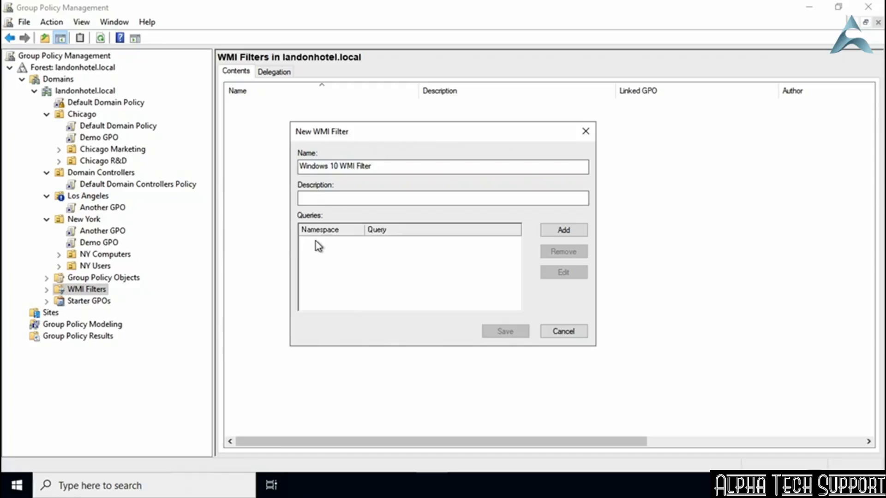
pyautogui.click(558, 234)
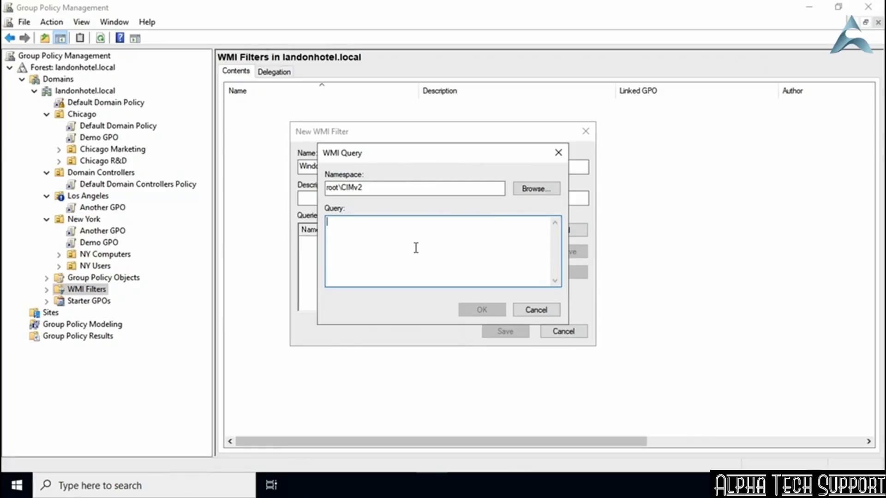
pyautogui.write('SELECT * FROM Win32_OperatingSystem WHERE Version like "10.%" AND ProductType = "1"')
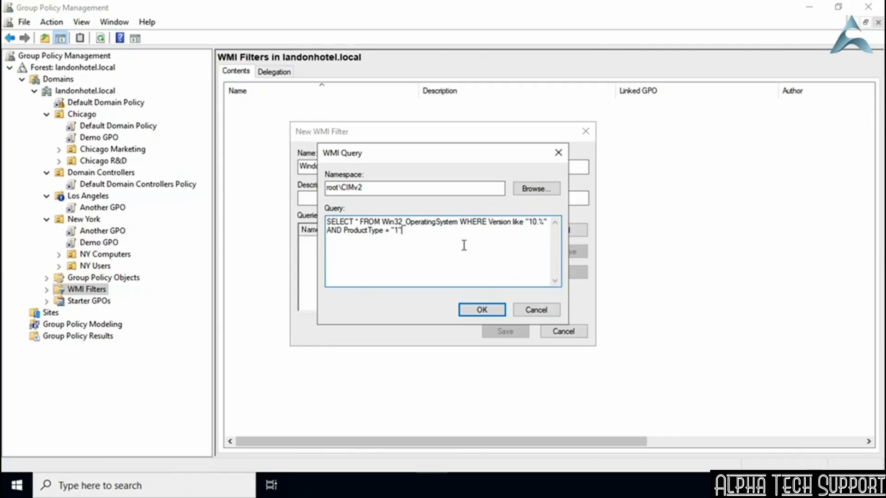
pyautogui.click(489, 308)
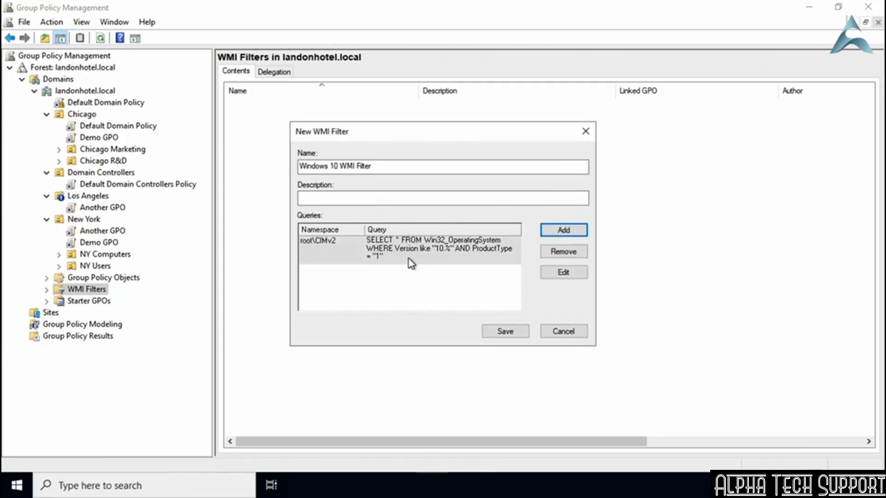
pyautogui.click(519, 331)
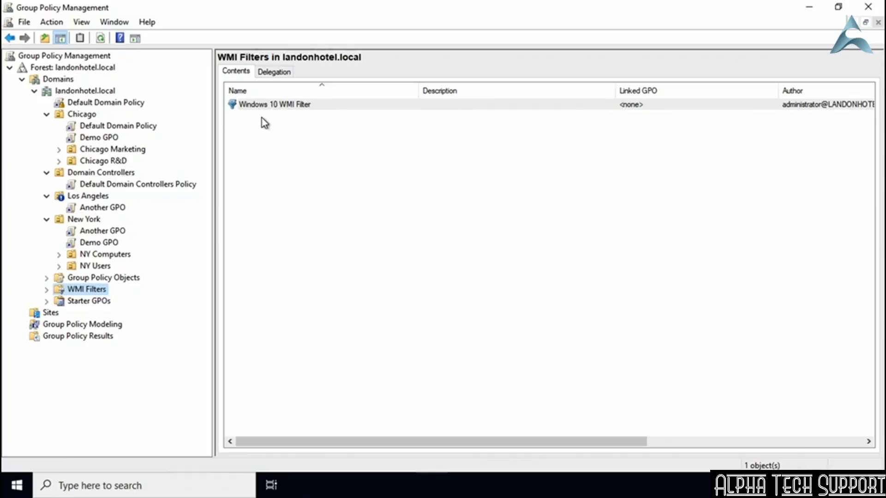
# Step: Link the Windows 10 WMI Filter to Another GPO under New York and confirm the change
pyautogui.click(102, 230)
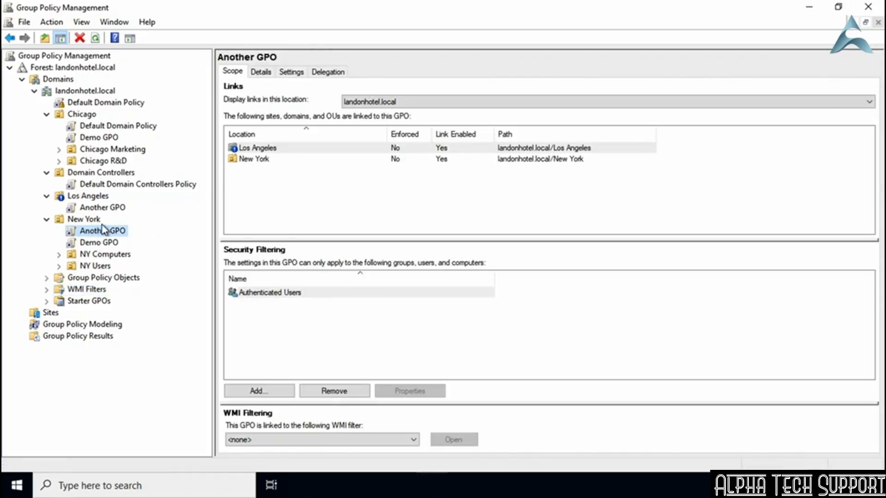
pyautogui.click(392, 444)
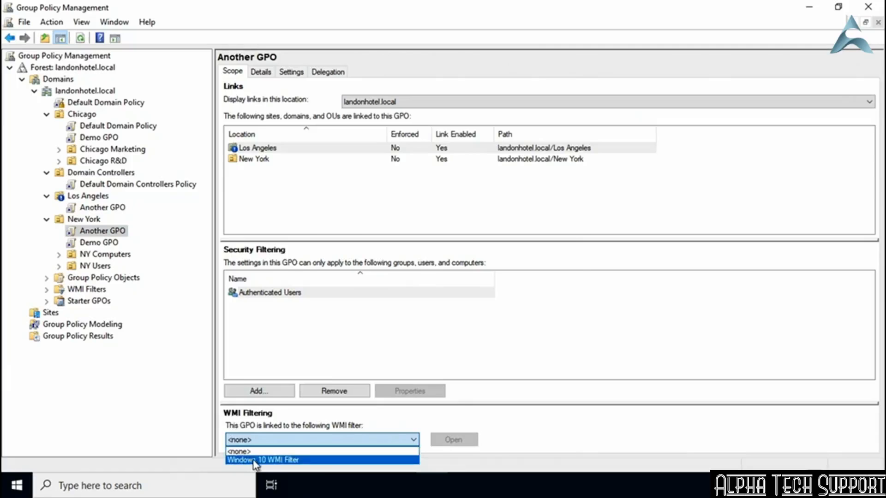
pyautogui.click(255, 460)
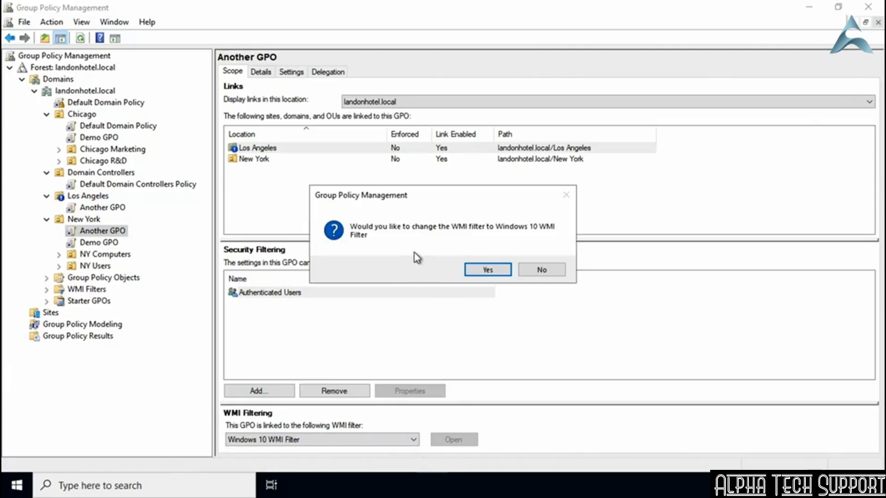
pyautogui.click(488, 271)
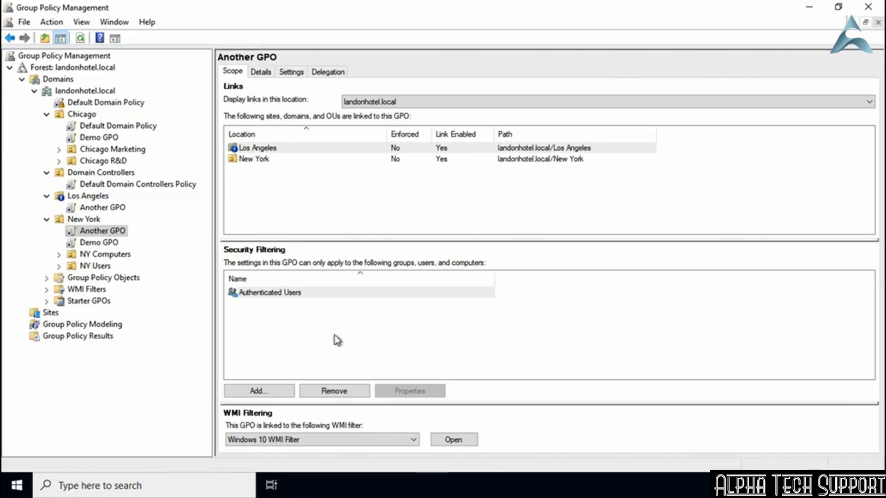
pyautogui.click(610, 215)
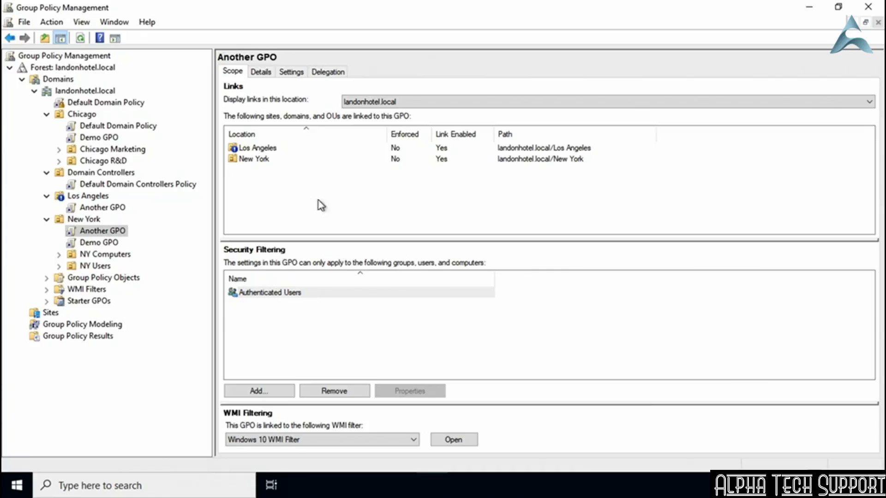
# Step: Open the Demo GPO linked to Chicago for editing and maximize its editor window
pyautogui.click(98, 138)
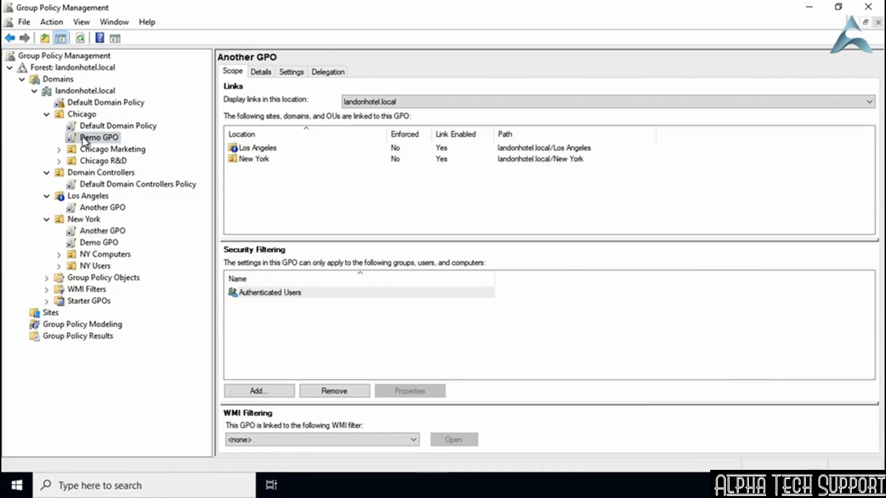
pyautogui.rightClick(86, 141)
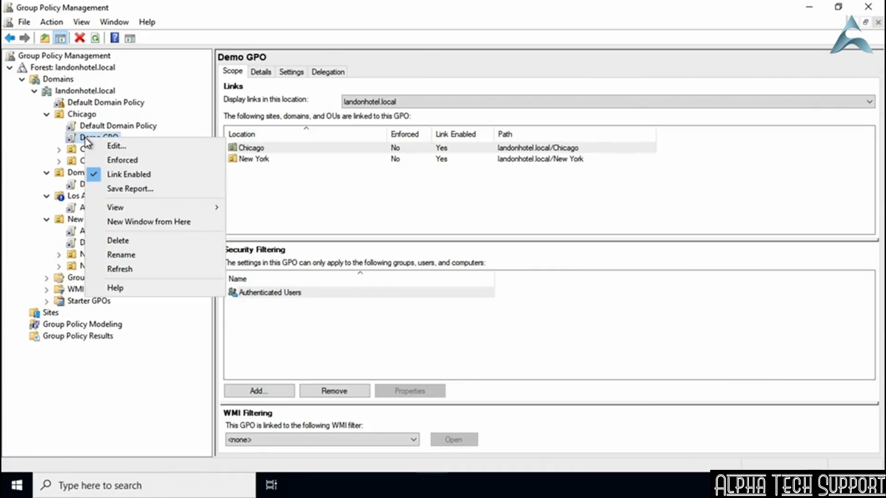
pyautogui.click(129, 147)
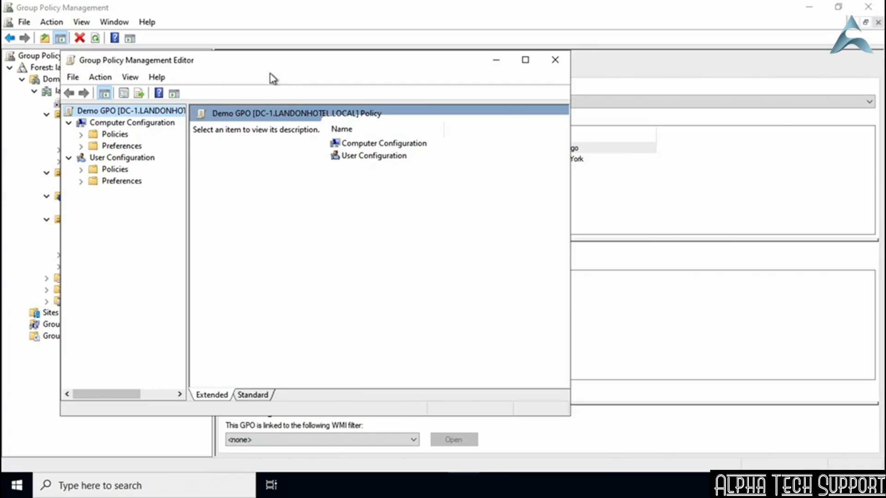
pyautogui.doubleClick(286, 63)
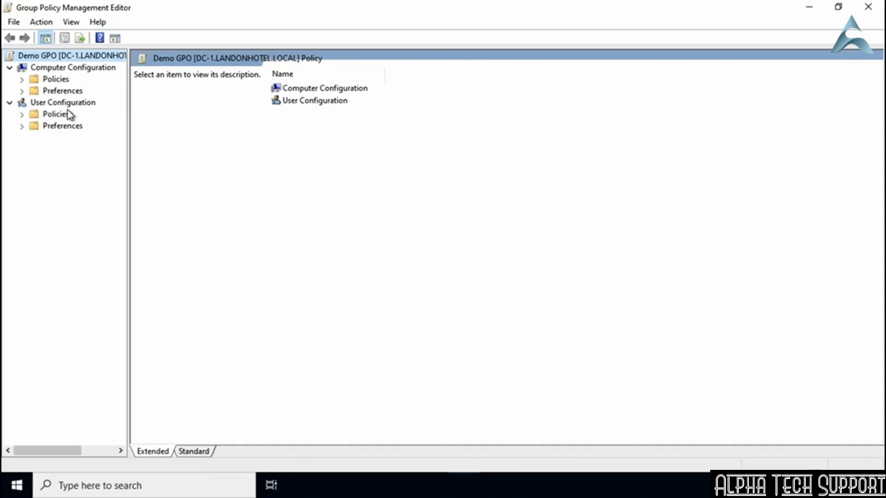
# Step: Expand the computer and user Policies and display the computer Administrative Templates' System > Group Policy settings
pyautogui.click(22, 79)
pyautogui.click(22, 149)
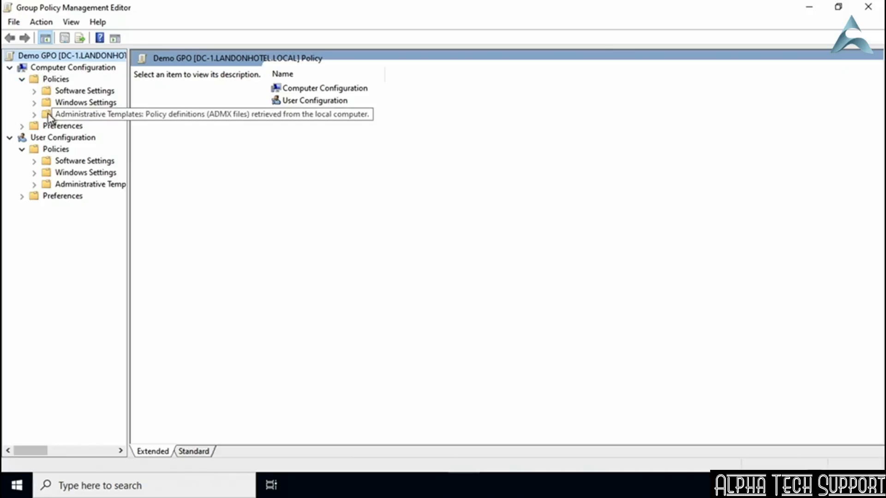
pyautogui.click(34, 114)
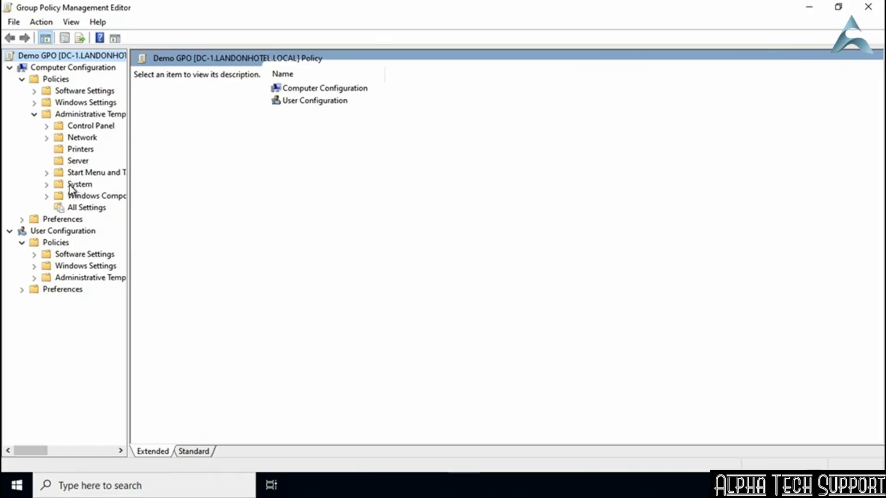
pyautogui.click(47, 185)
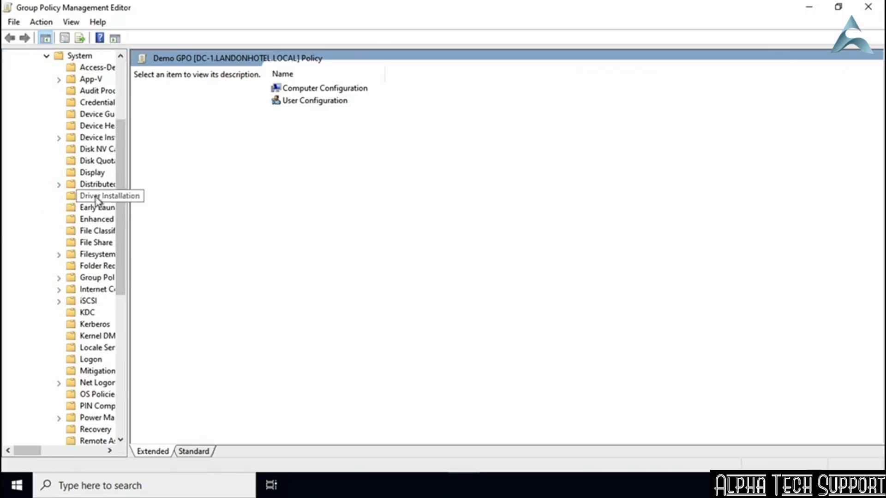
pyautogui.moveTo(129, 209); pyautogui.dragTo(179, 214)
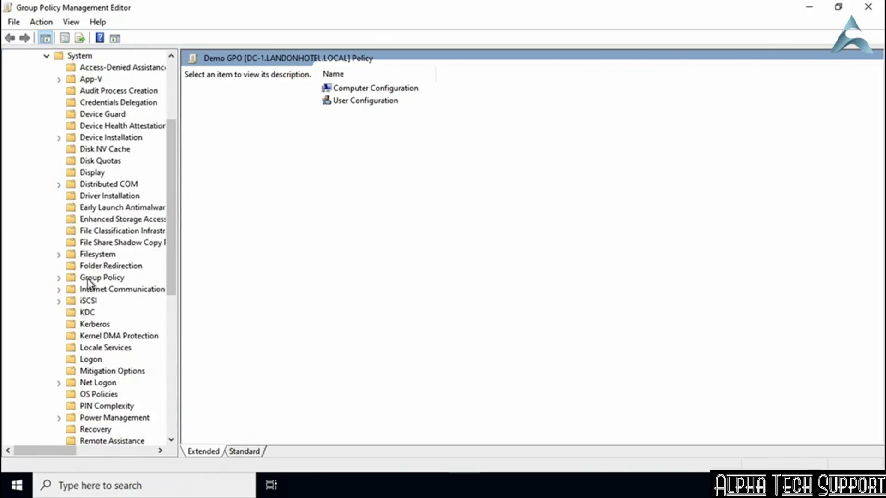
pyautogui.click(90, 279)
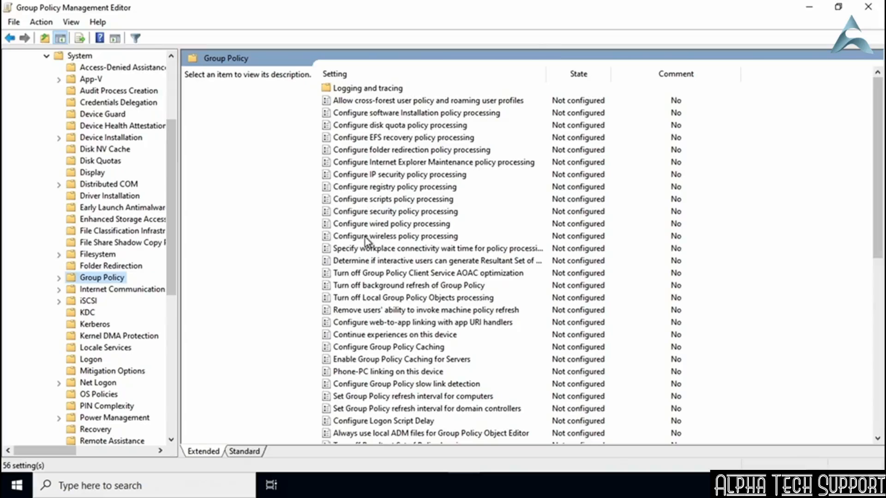
# Step: Find Configure user Group Policy loopback processing mode, examine its description, and collapse the computer Administrative Templates
pyautogui.scroll(-9, 412, 233)
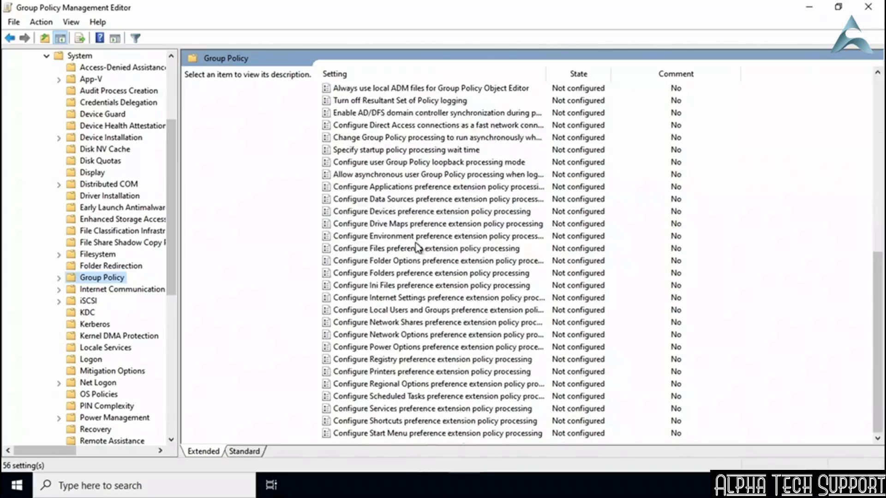
pyautogui.scroll(9, 418, 251)
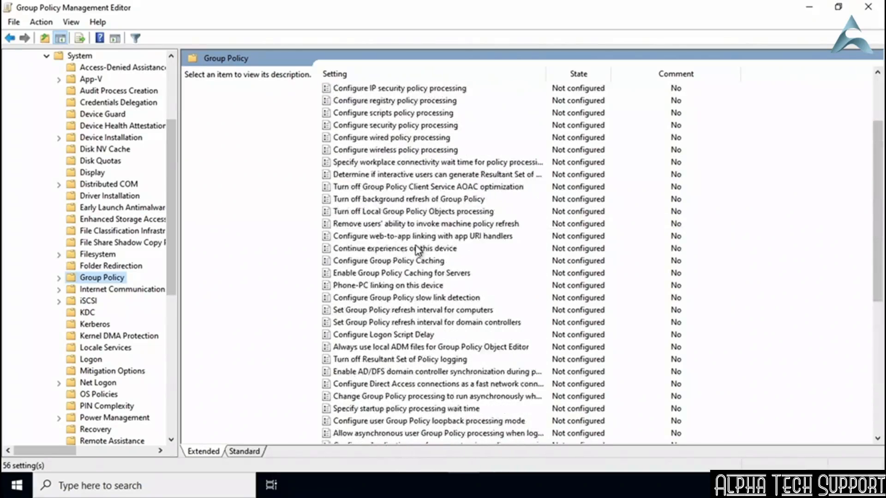
pyautogui.scroll(-4, 418, 251)
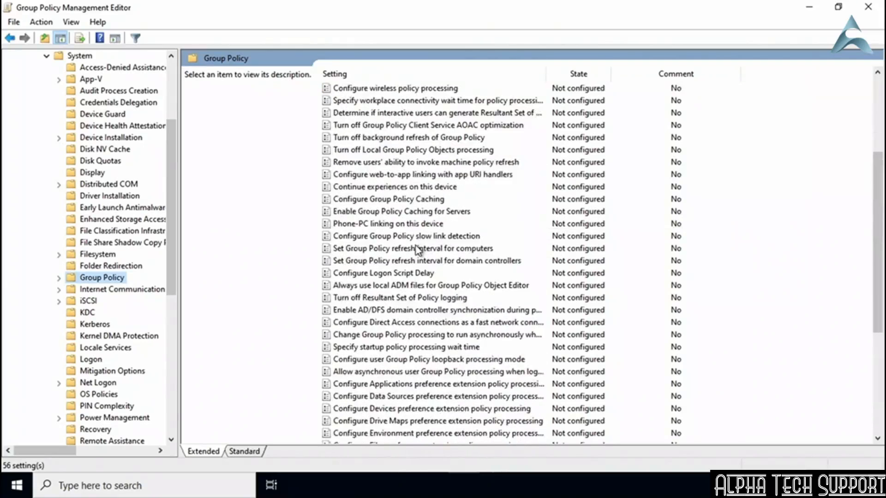
pyautogui.scroll(-5, 418, 251)
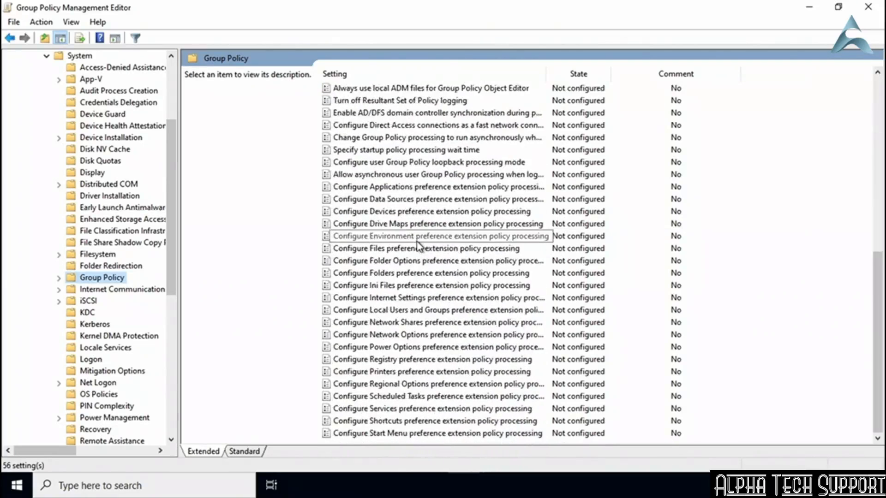
pyautogui.click(350, 163)
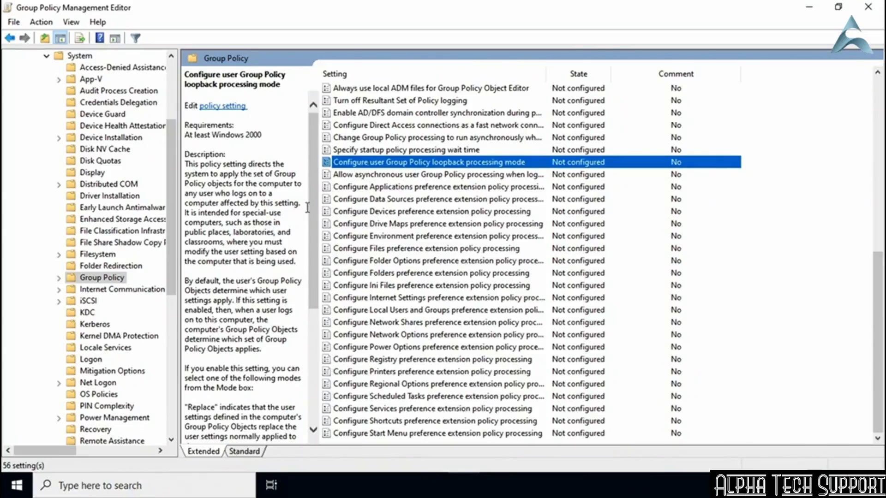
pyautogui.moveTo(308, 203); pyautogui.dragTo(311, 178)
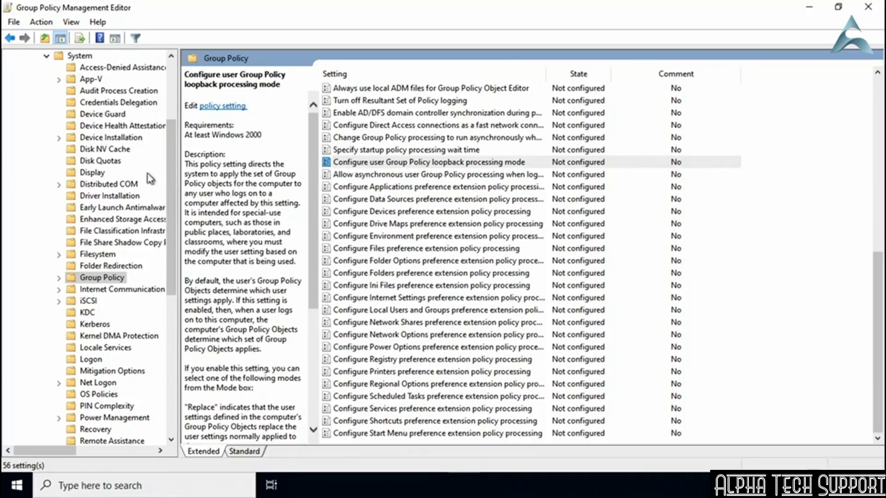
pyautogui.scroll(4, 150, 179)
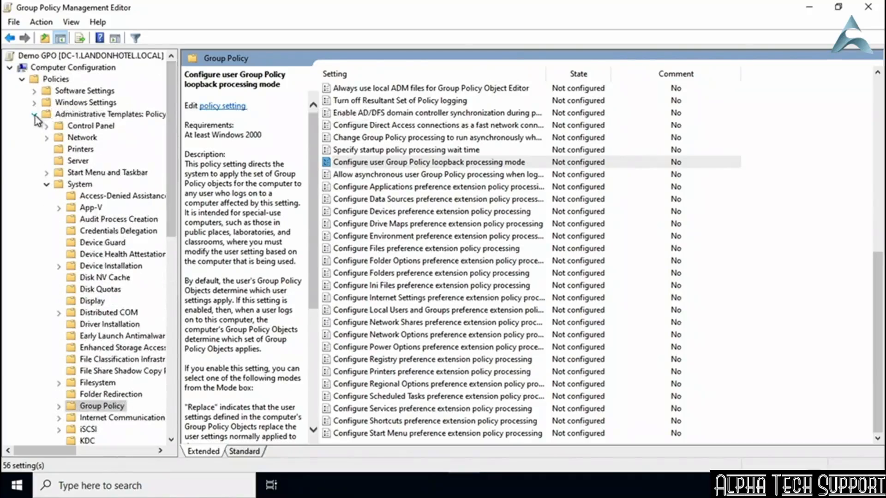
pyautogui.click(34, 115)
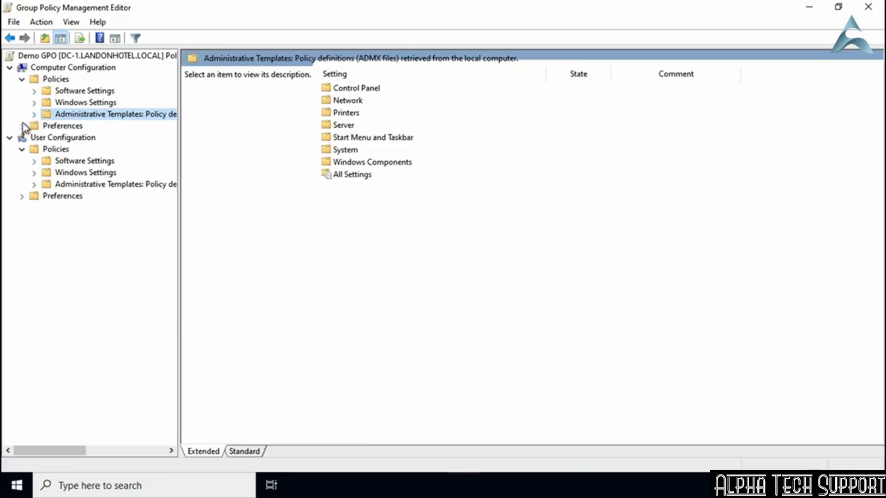
# Step: Return to the computer System > Group Policy settings and select Configure user Group Policy loopback processing mode
pyautogui.click(35, 115)
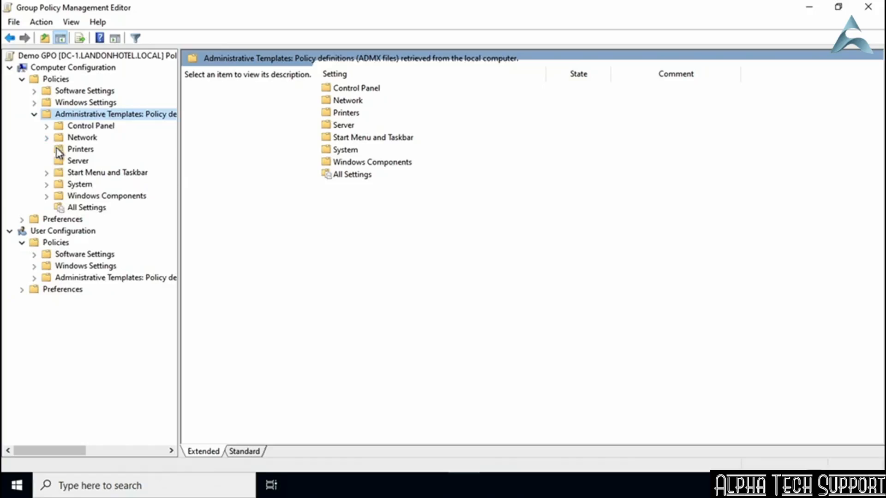
pyautogui.click(47, 185)
pyautogui.click(101, 277)
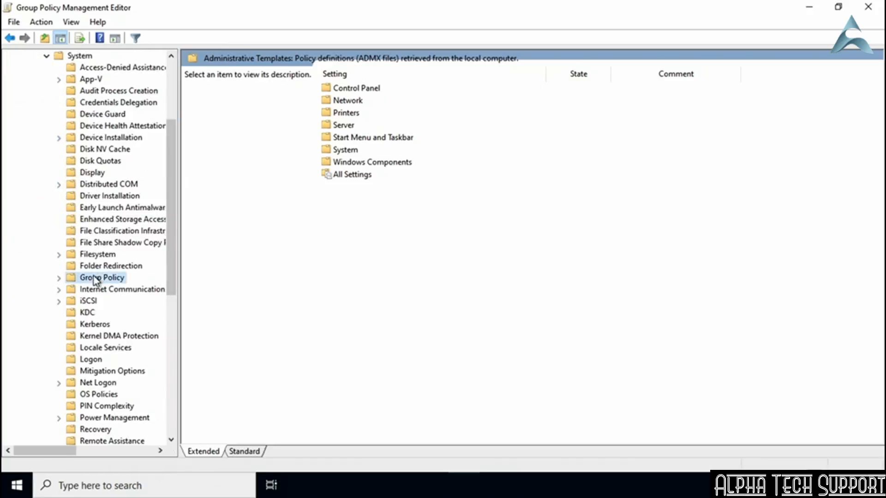
pyautogui.scroll(-3, 477, 277)
pyautogui.scroll(-3, 476, 277)
pyautogui.click(425, 286)
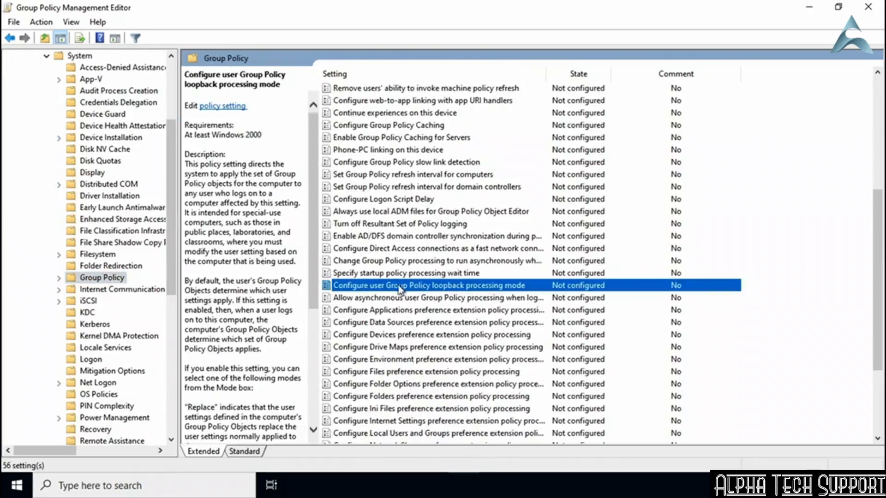
# Step: Try the Enabled state of the loopback processing setting, discard the change, and collapse the computer Administrative Templates
pyautogui.doubleClick(423, 287)
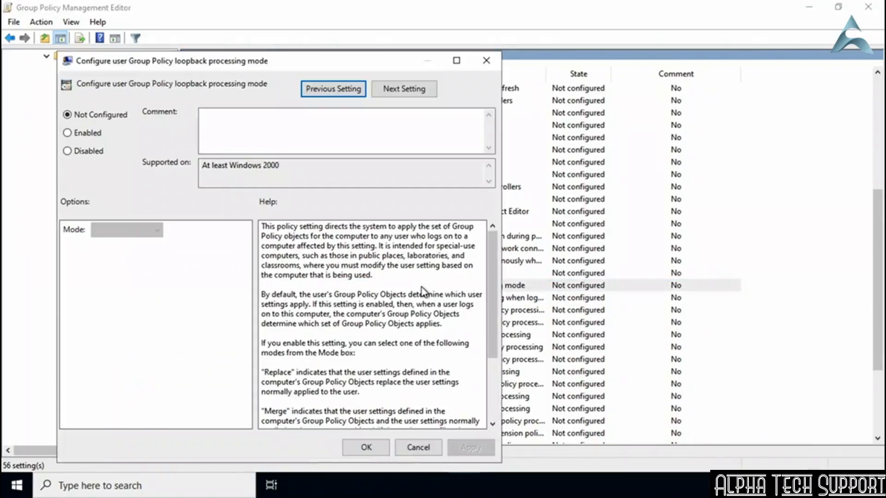
pyautogui.click(88, 133)
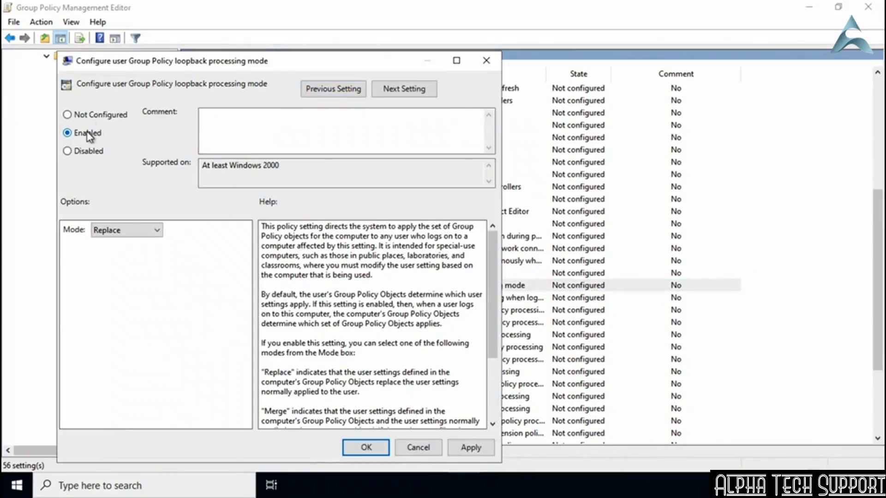
pyautogui.moveTo(400, 66); pyautogui.dragTo(448, 33)
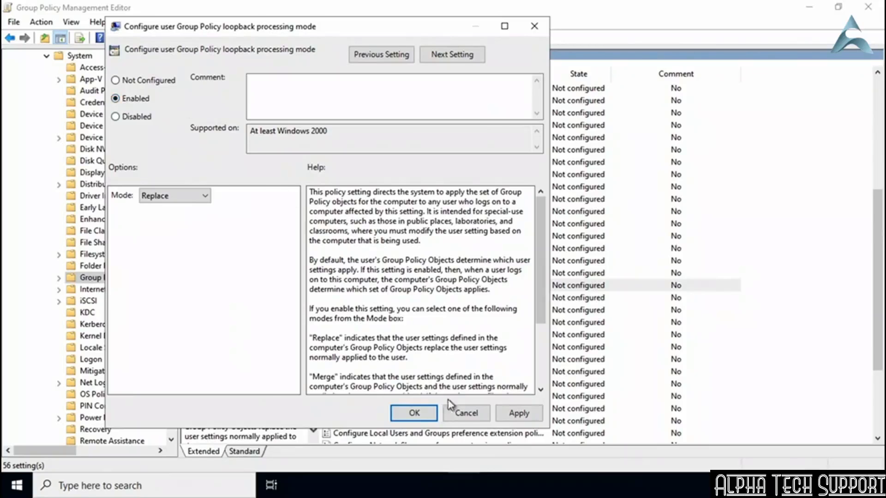
pyautogui.click(468, 413)
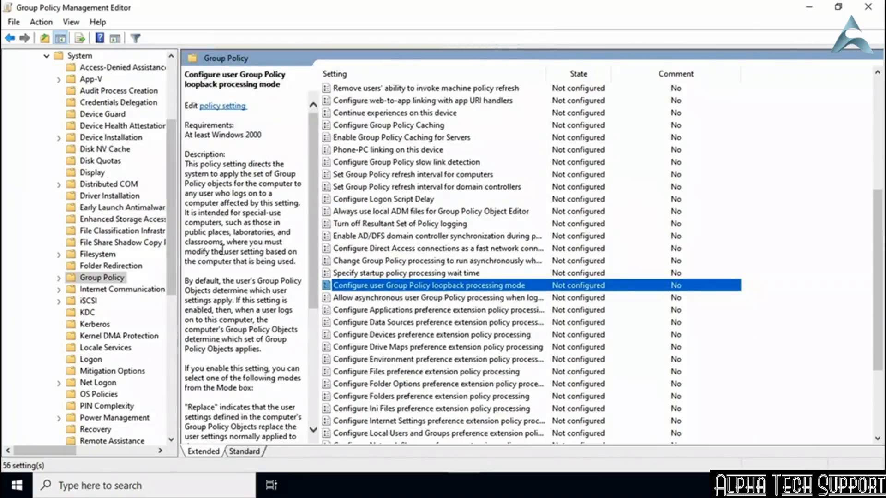
pyautogui.moveTo(168, 232); pyautogui.dragTo(169, 173)
pyautogui.click(34, 115)
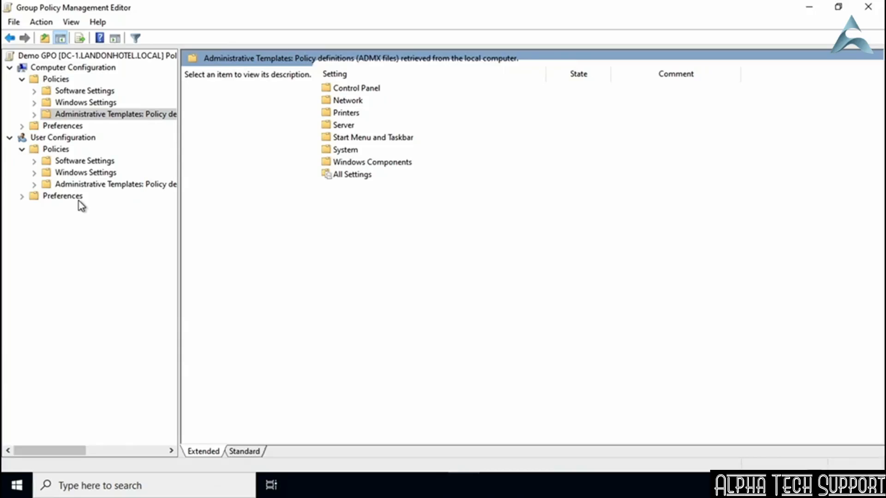
# Step: Open the Configure user Group Policy loopback processing mode setting under the computer Administrative Templates' System > Group Policy
pyautogui.click(34, 114)
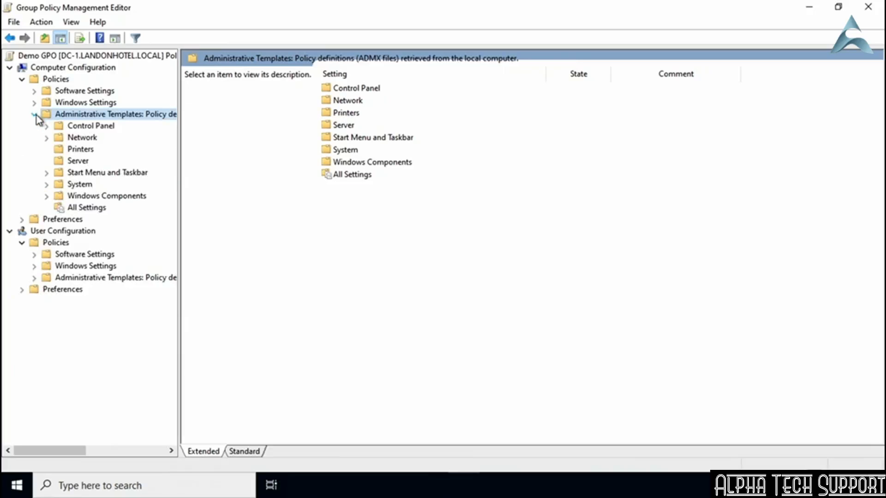
pyautogui.click(47, 185)
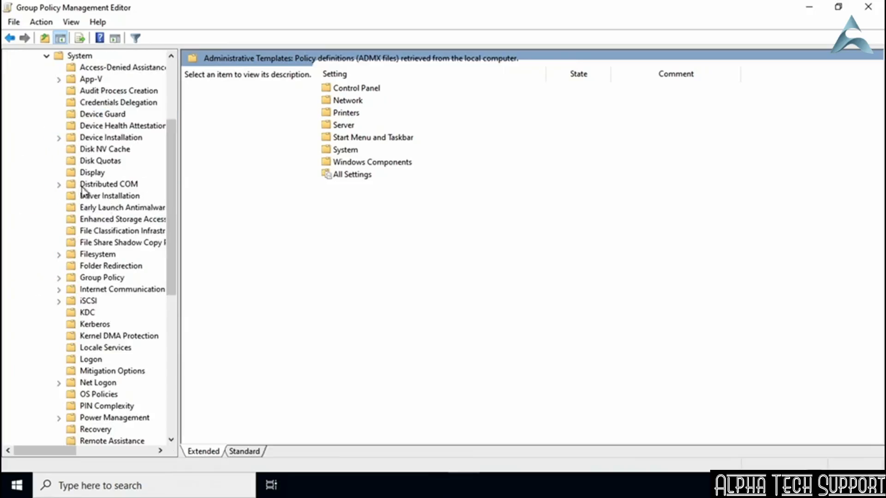
pyautogui.click(103, 278)
pyautogui.scroll(-5, 375, 304)
pyautogui.doubleClick(428, 322)
pyautogui.moveTo(348, 83); pyautogui.dragTo(436, 53)
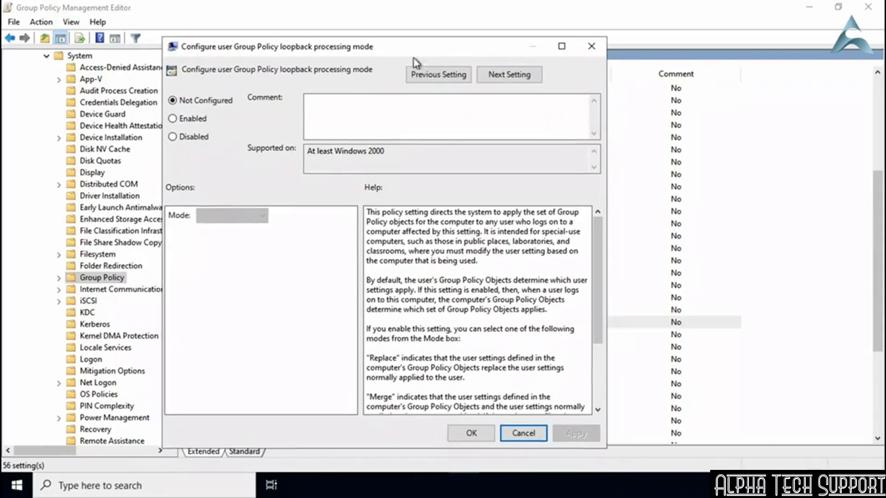
# Step: Try the Enabled state, review the Merge and Replace modes and their help text, discard the change, and collapse the computer Administrative Templates
pyautogui.click(173, 118)
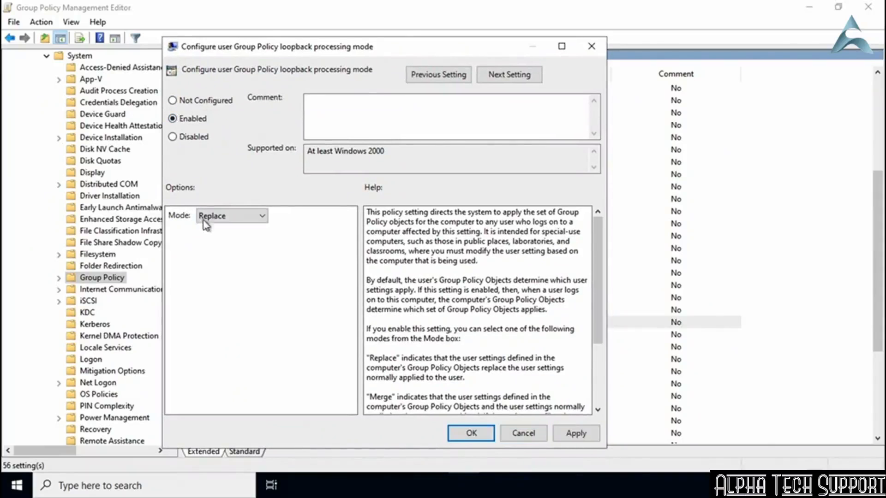
pyautogui.click(258, 224)
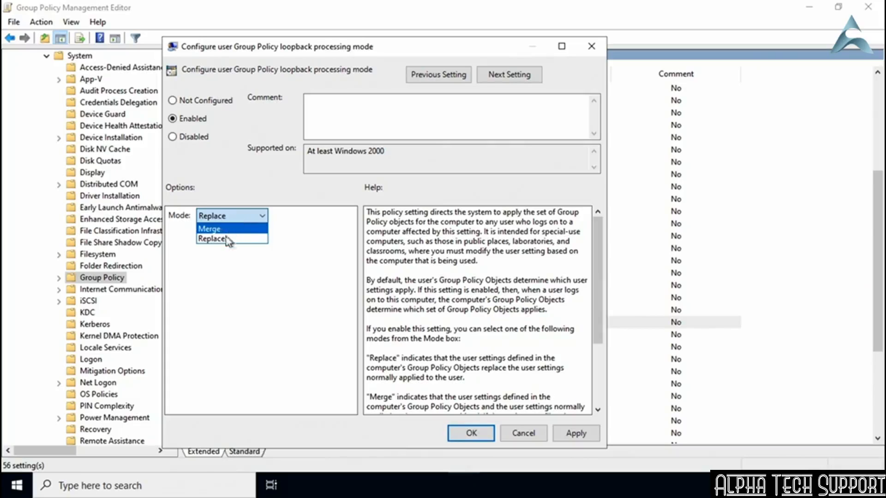
pyautogui.click(254, 265)
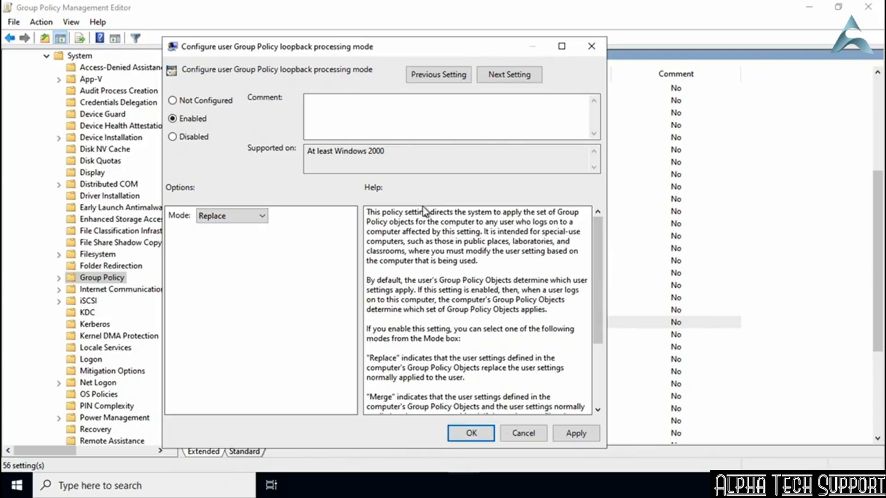
pyautogui.moveTo(594, 258); pyautogui.dragTo(594, 290)
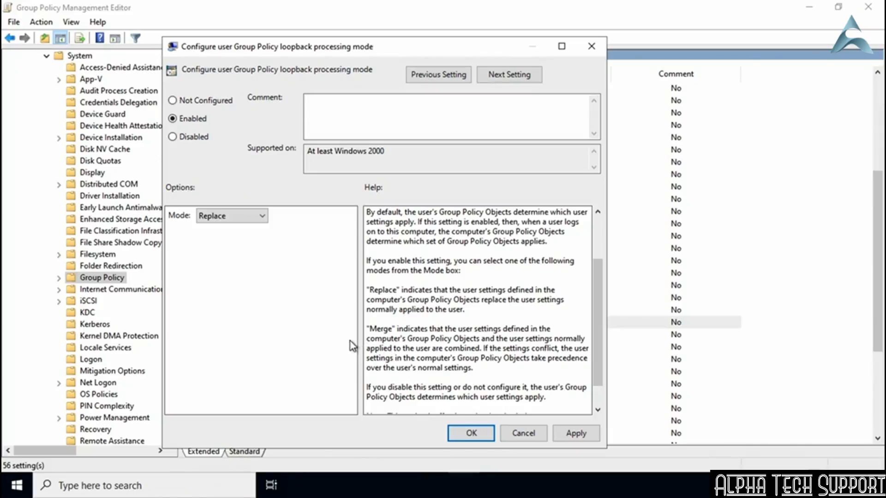
pyautogui.click(524, 433)
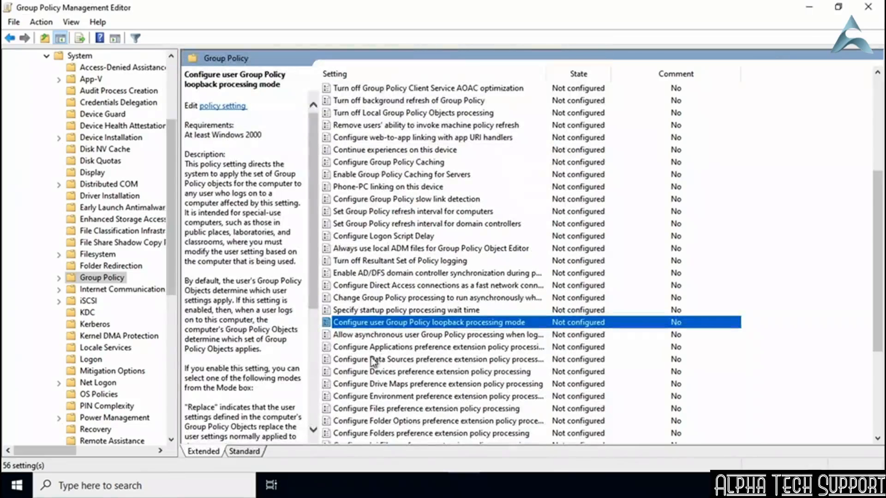
pyautogui.moveTo(170, 272); pyautogui.dragTo(178, 196)
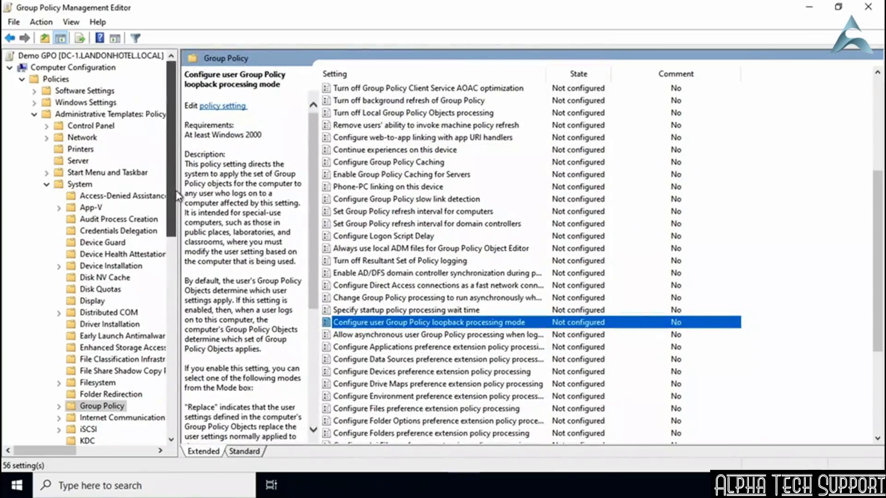
pyautogui.click(34, 114)
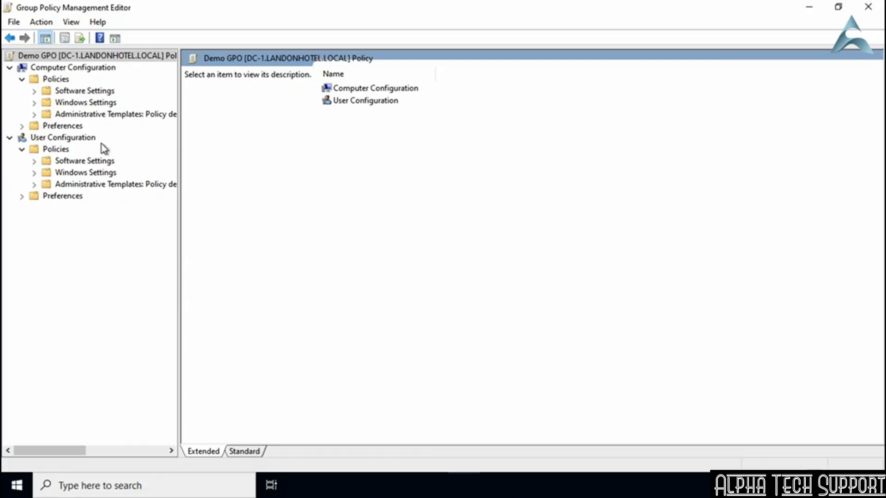
# Step: Open the Configure Group Policy slow link detection setting under the computer Administrative Templates' System > Group Policy
pyautogui.click(34, 115)
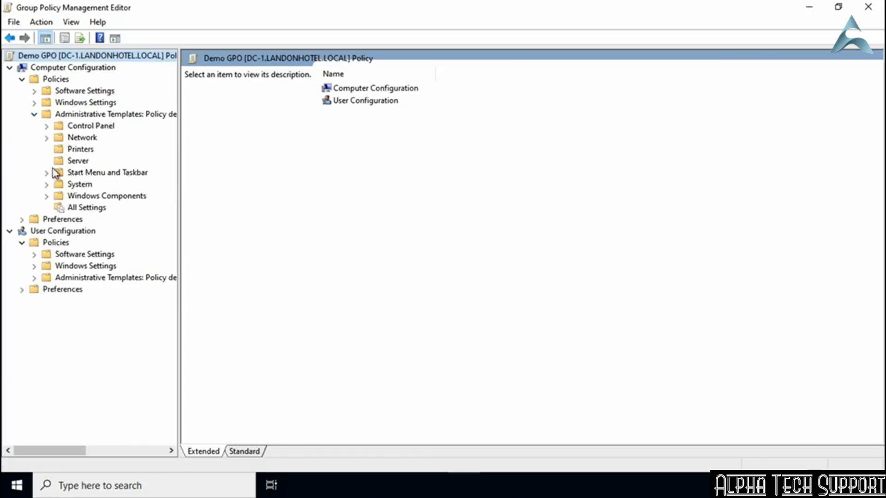
pyautogui.click(46, 184)
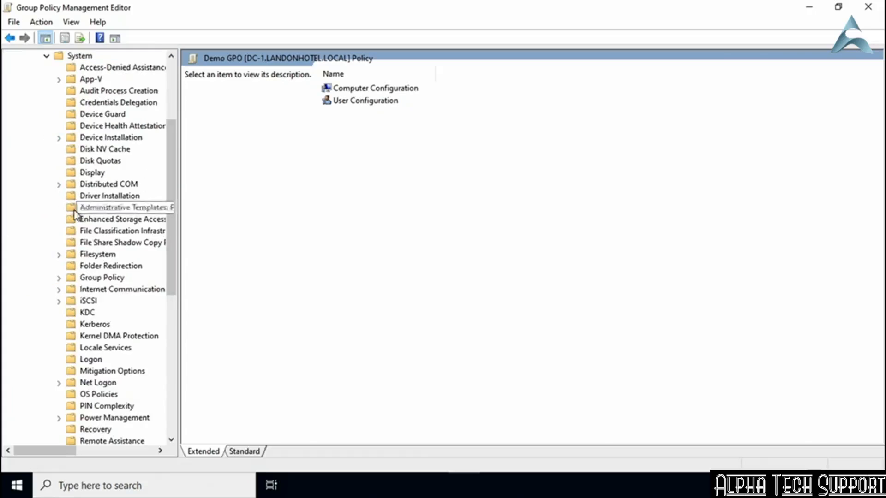
pyautogui.click(99, 279)
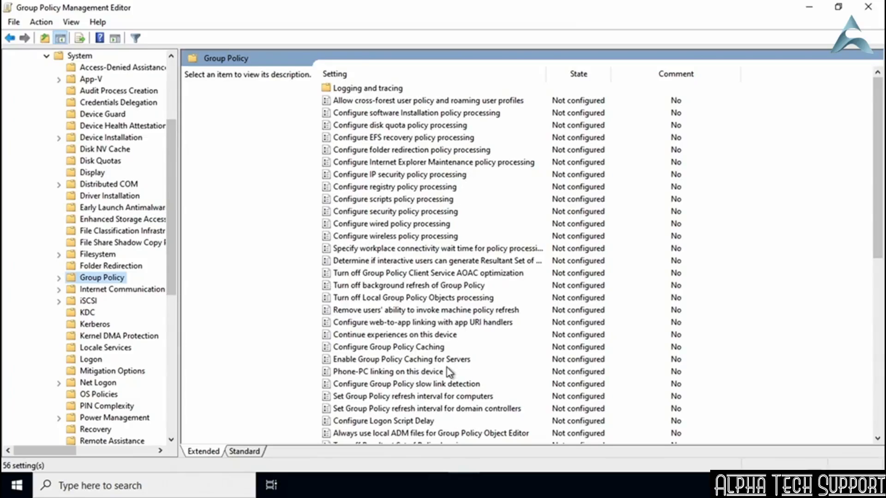
pyautogui.click(392, 387)
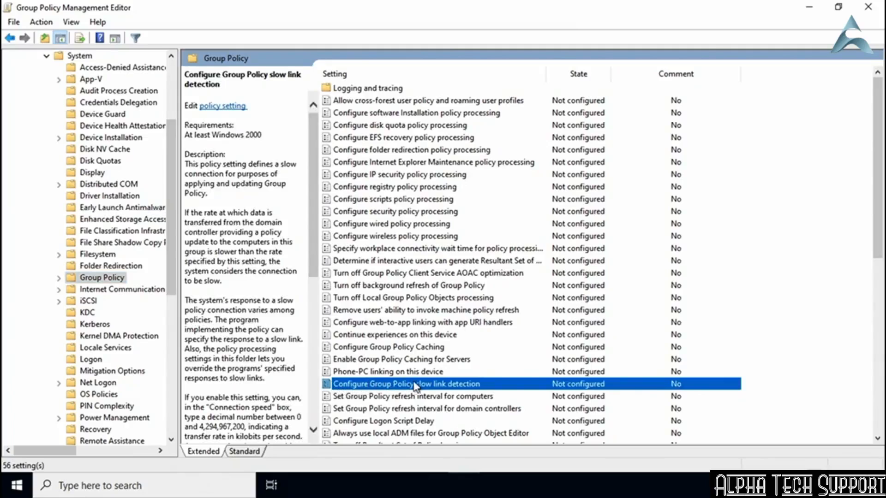
pyautogui.doubleClick(490, 385)
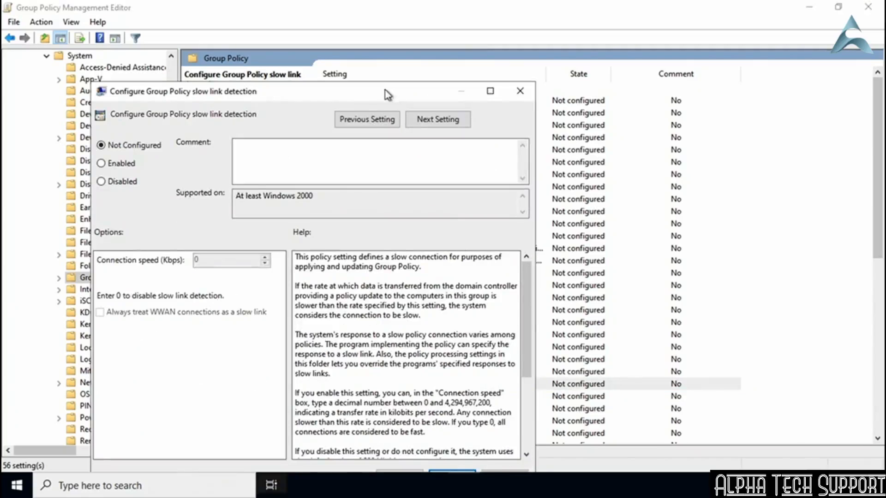
pyautogui.moveTo(395, 85); pyautogui.dragTo(451, 60)
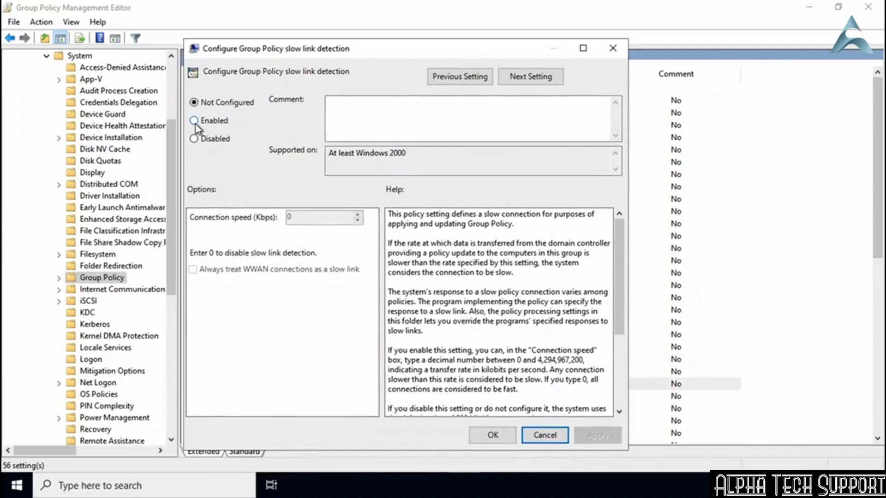
# Step: Try enabling computer slow link detection with connection speeds of 1000, 2000 and 500 Kbps, and discard the changes
pyautogui.click(194, 121)
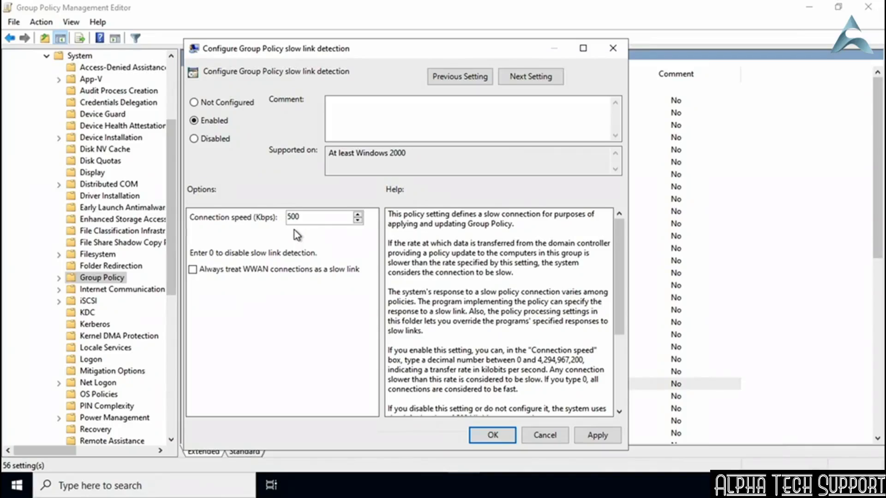
pyautogui.moveTo(306, 217); pyautogui.dragTo(286, 219)
pyautogui.write('1000')
pyautogui.press('BackSpace')
pyautogui.press('BackSpace')
pyautogui.press('BackSpace')
pyautogui.press('BackSpace')
pyautogui.write('2000')
pyautogui.press('BackSpace')
pyautogui.press('BackSpace')
pyautogui.press('BackSpace')
pyautogui.press('BackSpace')
pyautogui.write('500')
pyautogui.click(526, 438)
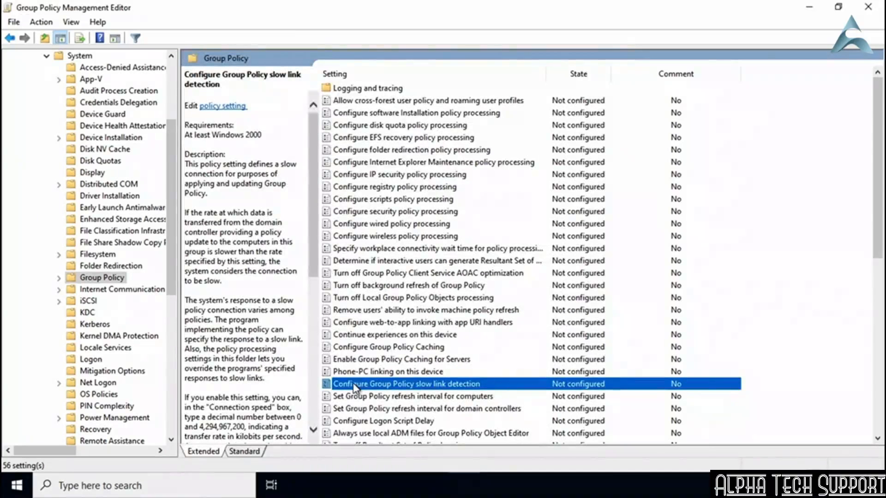
# Step: Collapse the computer Administrative Templates and select Configure Group Policy slow link detection under the user Administrative Templates' System > Group Policy
pyautogui.scroll(4, 106, 198)
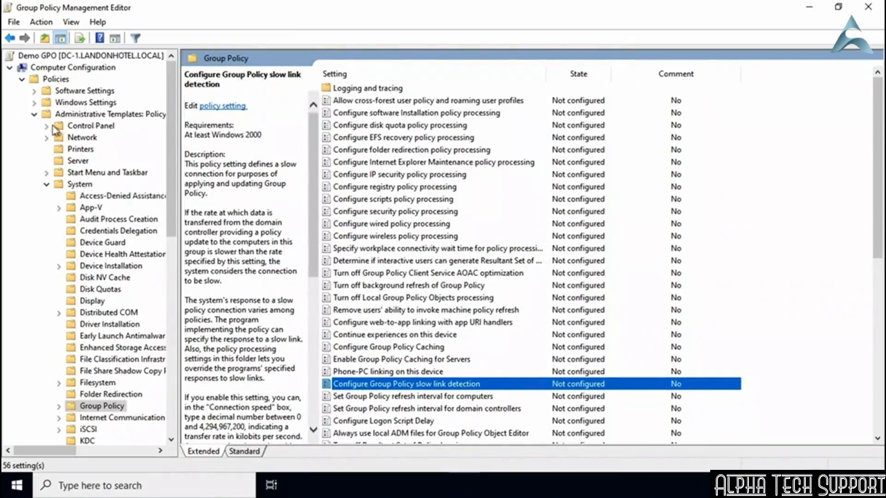
pyautogui.click(35, 114)
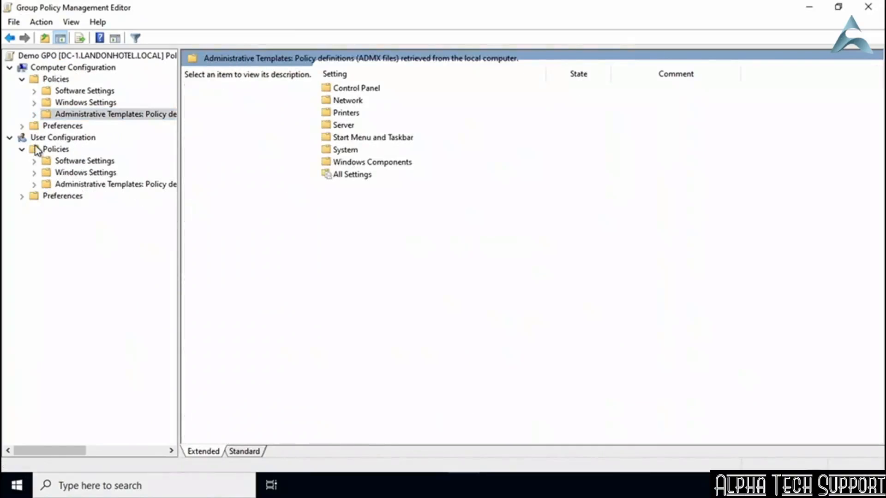
pyautogui.click(35, 185)
pyautogui.click(46, 254)
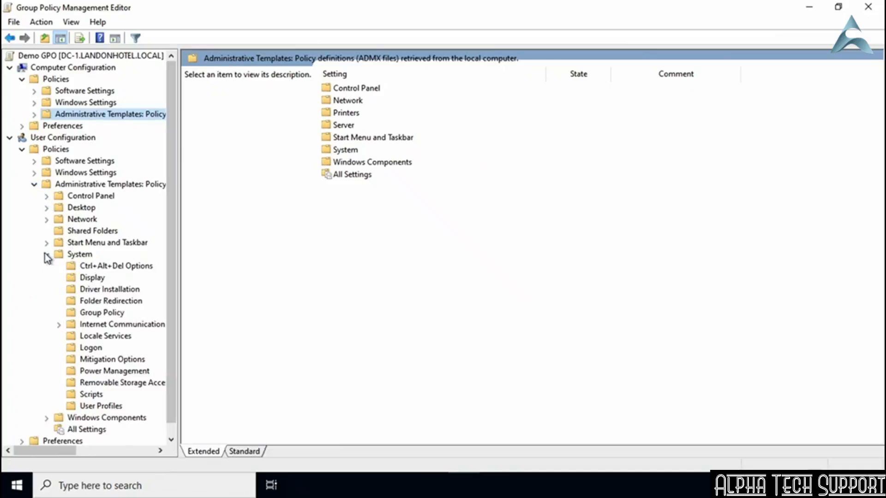
pyautogui.click(96, 312)
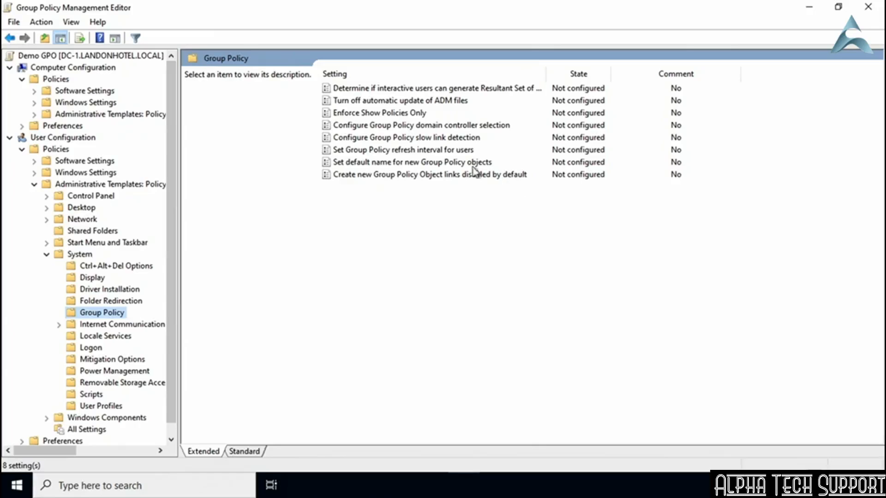
pyautogui.click(362, 141)
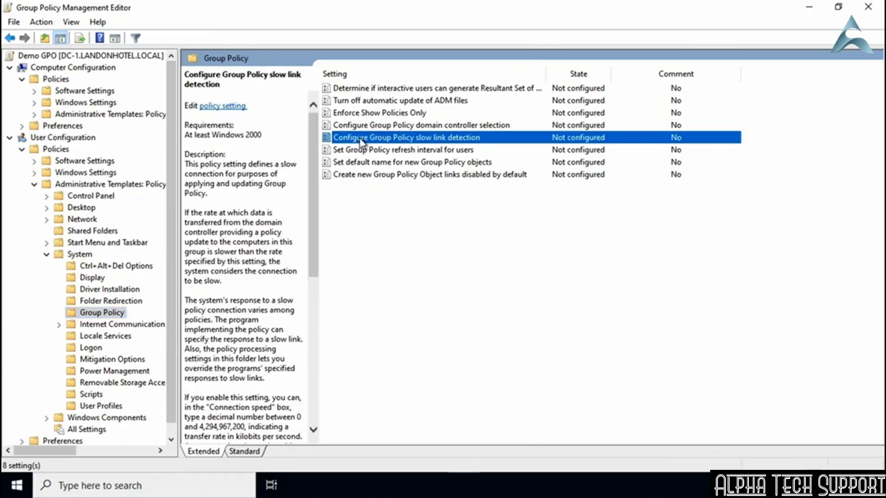
# Step: Open the user slow link detection setting, try its Enabled state, and discard the change
pyautogui.doubleClick(386, 140)
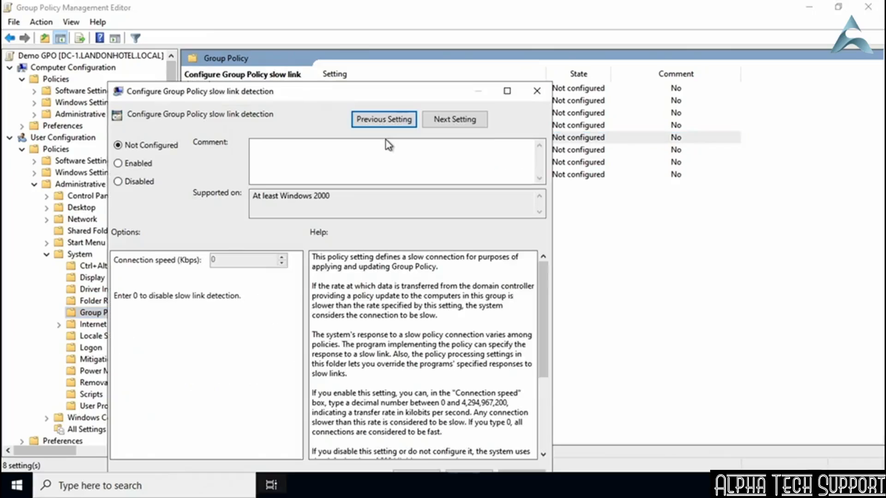
pyautogui.moveTo(344, 87); pyautogui.dragTo(433, 31)
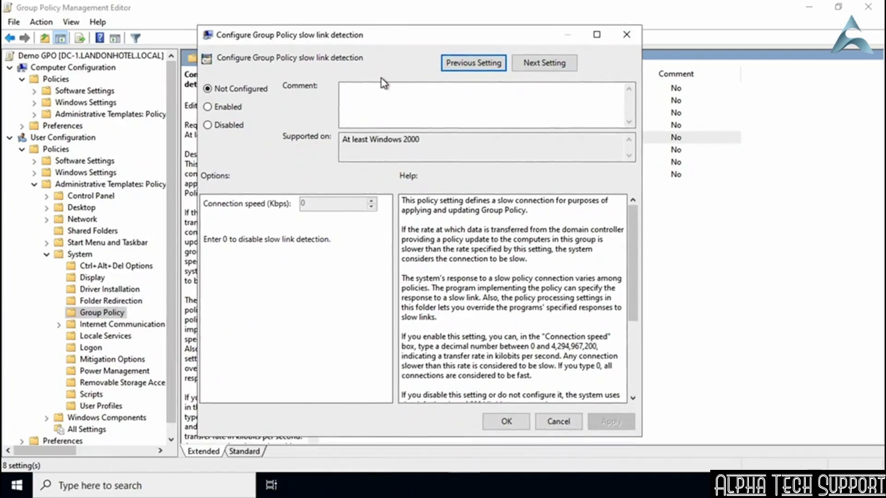
pyautogui.click(208, 108)
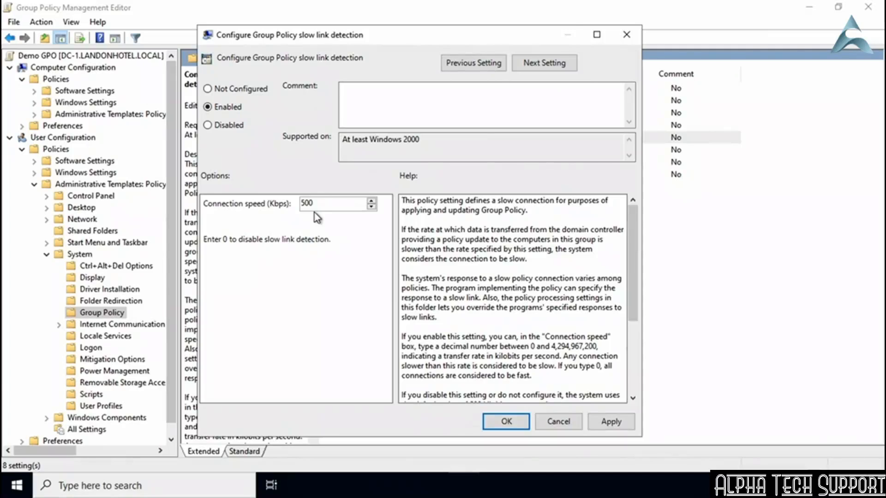
pyautogui.click(559, 421)
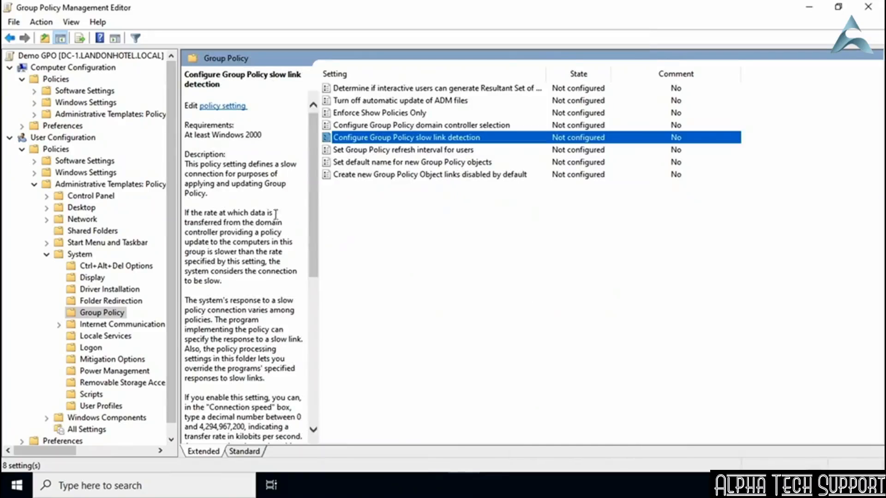
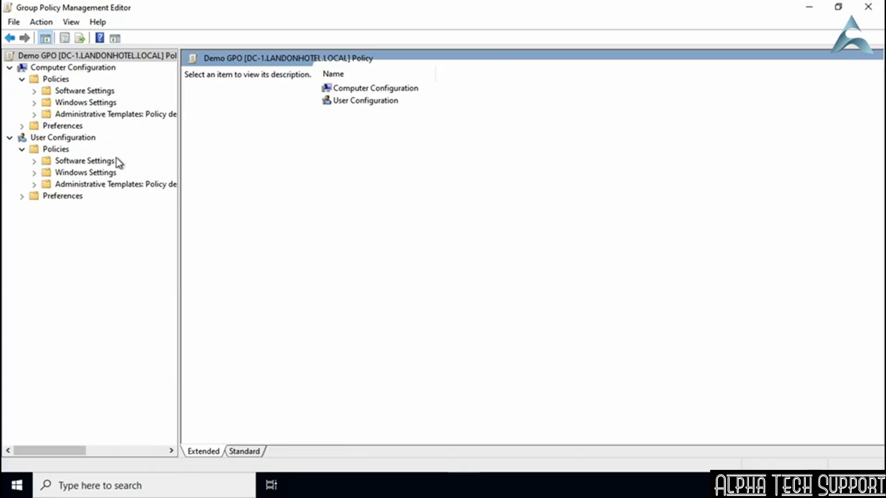
# Step: Inspect the contents of the computer Software Settings and Windows Settings, and collapse both folders
pyautogui.click(35, 91)
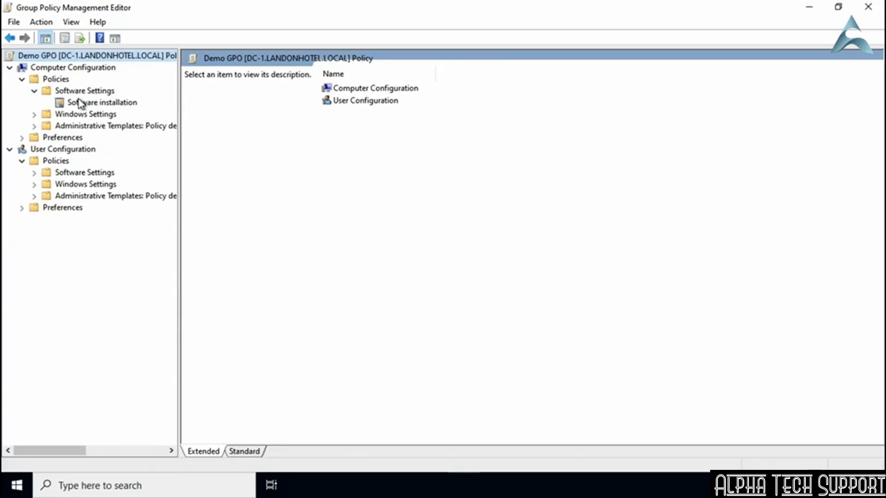
pyautogui.click(35, 113)
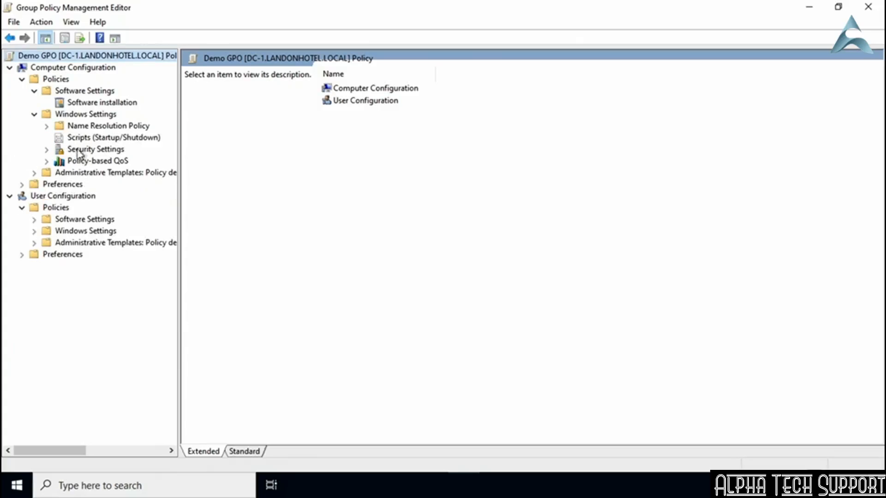
pyautogui.click(34, 114)
pyautogui.click(34, 91)
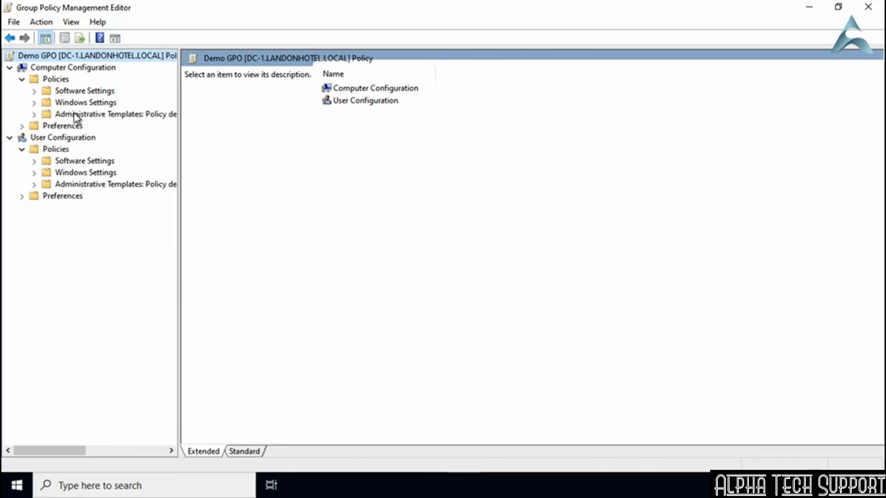
# Step: Examine the Control Panel and Personalization settings in the computer Administrative Templates, and collapse the folders
pyautogui.click(37, 118)
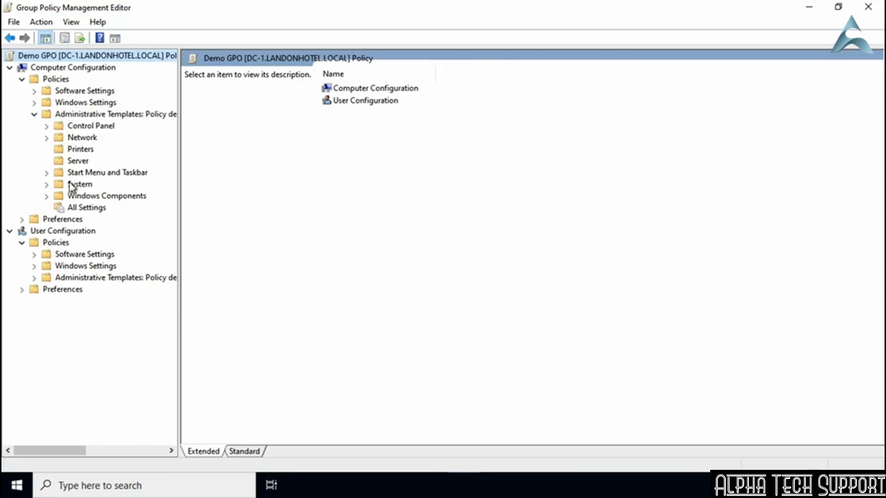
pyautogui.click(75, 129)
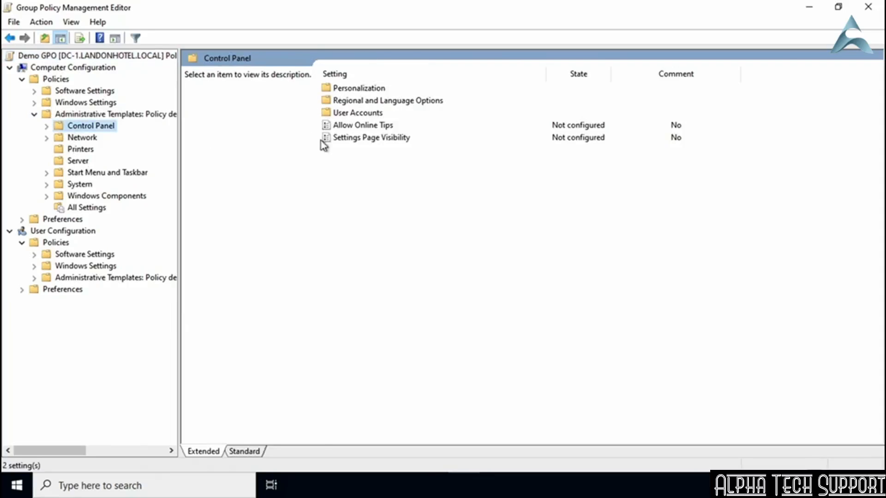
pyautogui.click(50, 128)
pyautogui.click(82, 139)
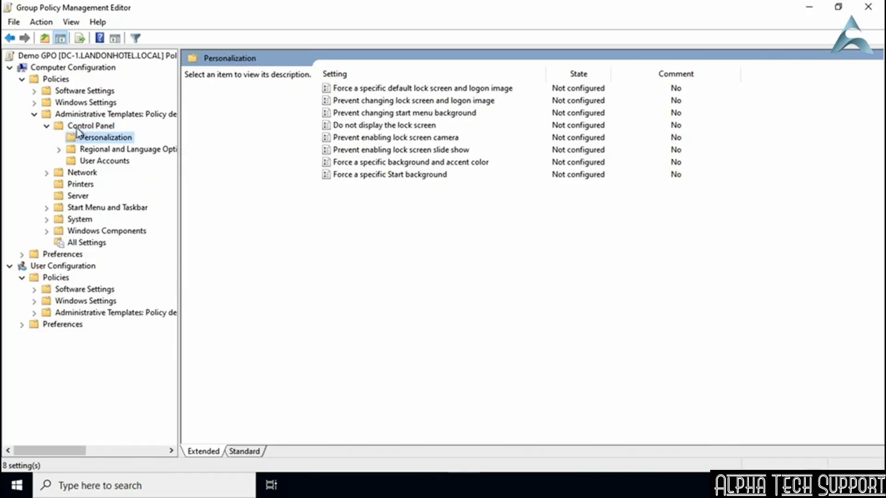
pyautogui.click(48, 126)
pyautogui.click(35, 115)
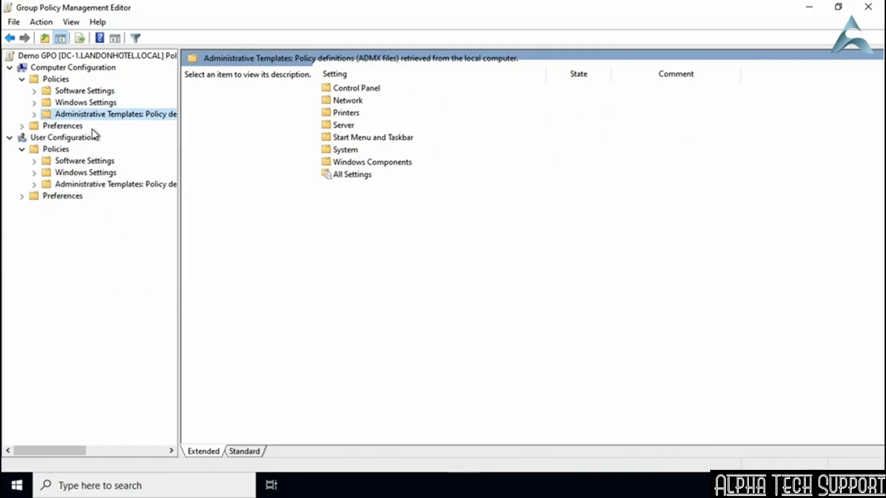
# Step: Open the Prohibit access to Control Panel and PC settings policy in the user Administrative Templates' Control Panel folder and read its help
pyautogui.click(34, 184)
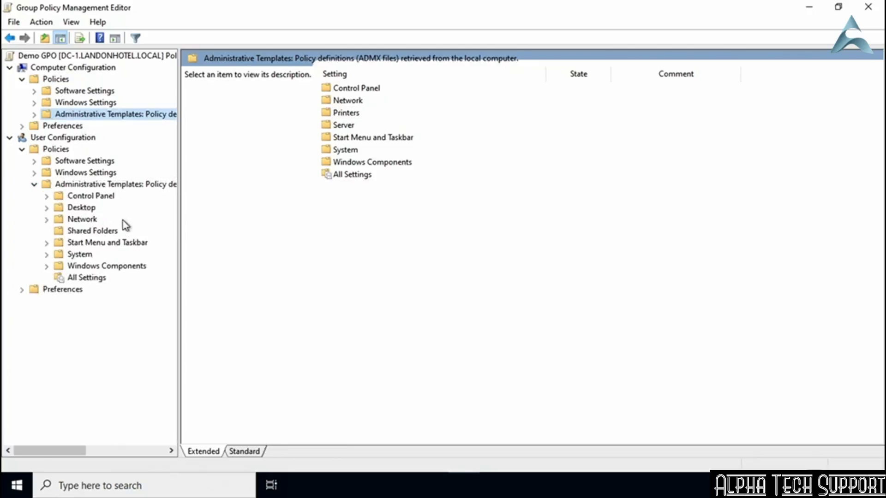
pyautogui.click(99, 198)
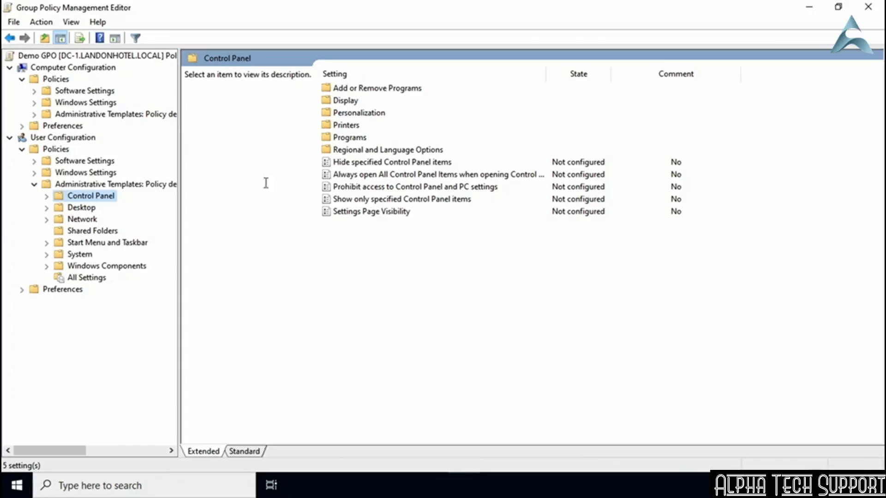
pyautogui.click(352, 187)
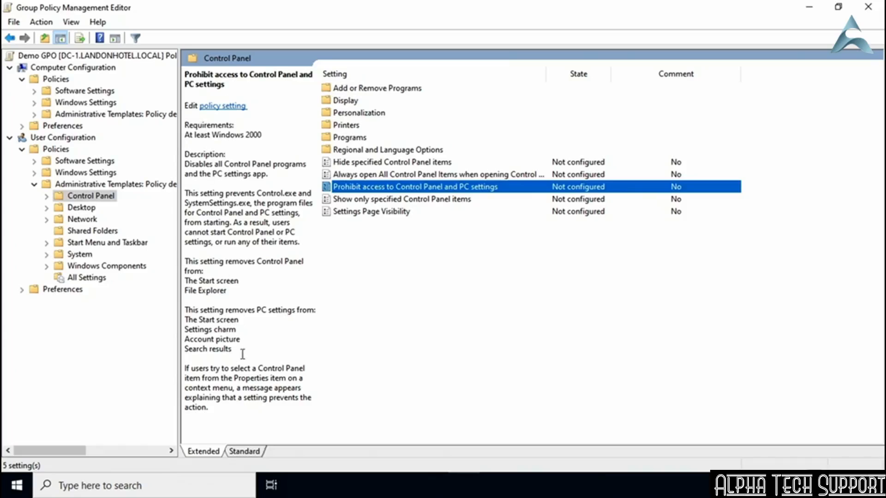
pyautogui.doubleClick(389, 192)
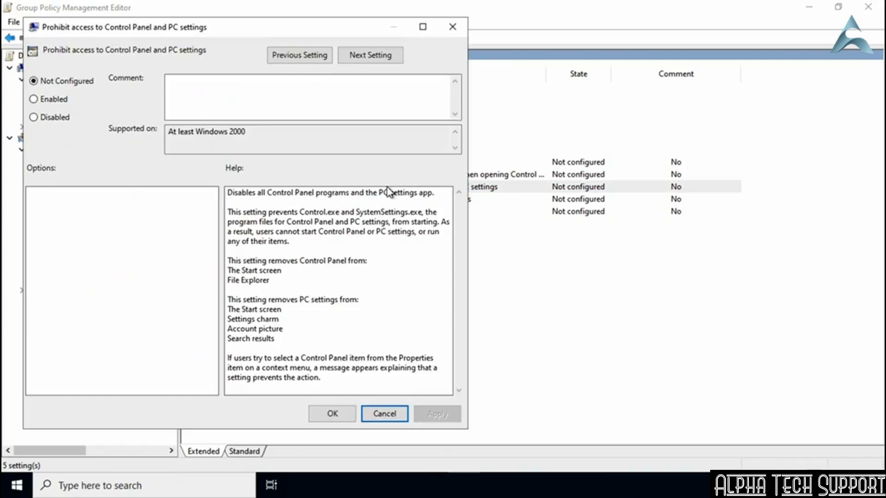
pyautogui.moveTo(247, 27); pyautogui.dragTo(406, 26)
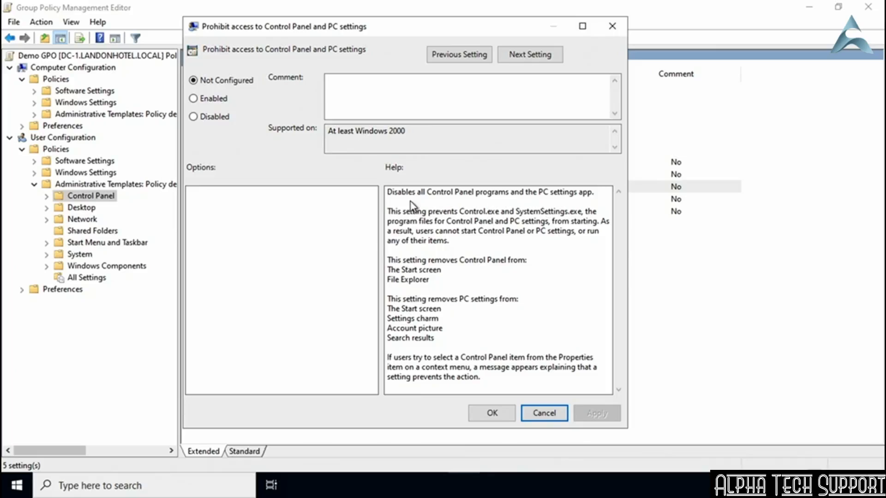
# Step: Try the Disabled, Not Configured and Enabled states of the Control Panel and PC settings prohibition, and discard the change
pyautogui.click(194, 117)
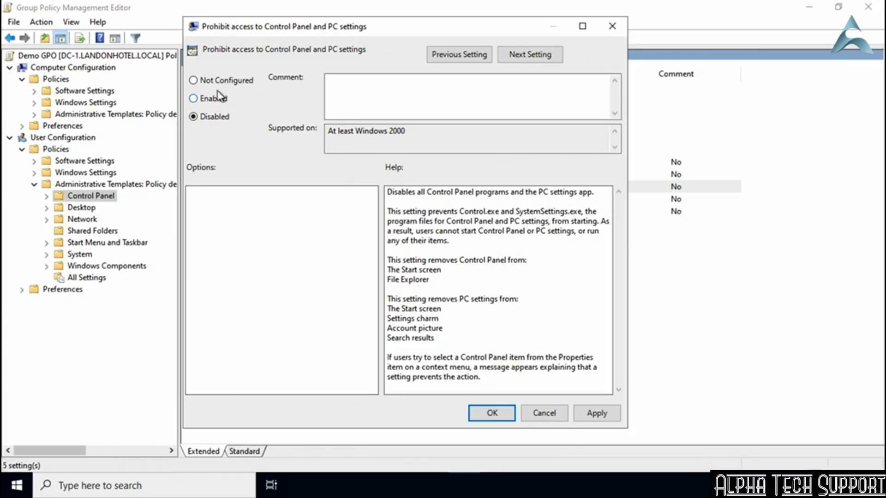
pyautogui.click(193, 81)
pyautogui.click(194, 100)
pyautogui.click(194, 118)
pyautogui.click(208, 98)
pyautogui.click(207, 115)
pyautogui.click(205, 100)
pyautogui.click(209, 117)
pyautogui.click(212, 101)
pyautogui.click(209, 119)
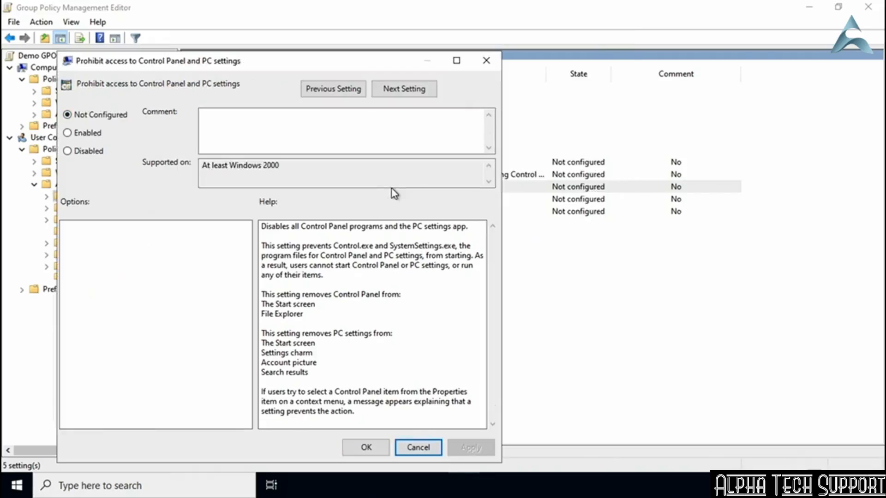
pyautogui.click(93, 135)
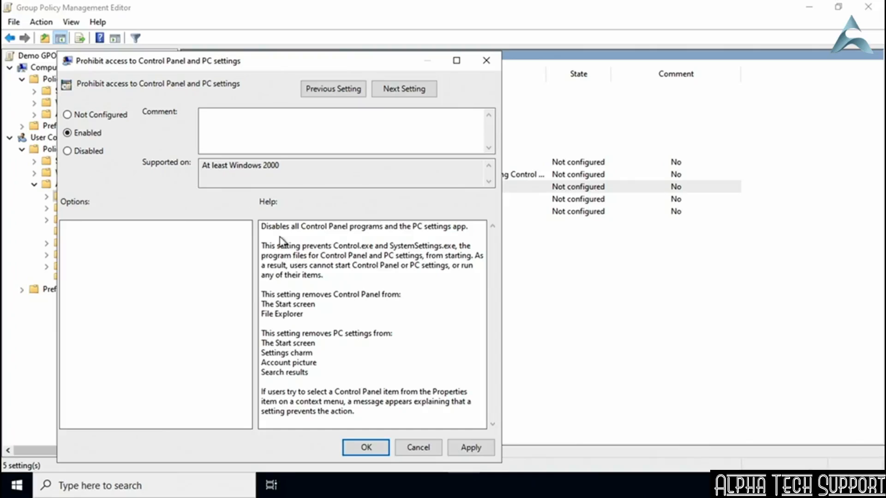
pyautogui.click(421, 447)
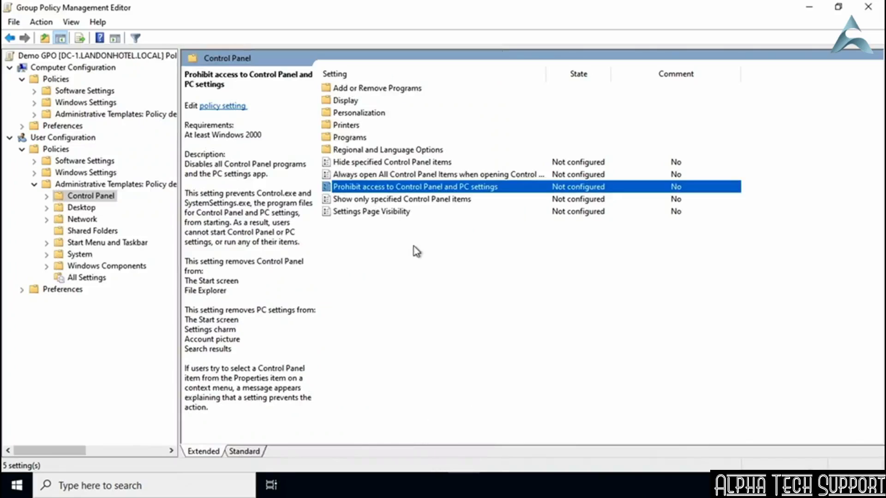
# Step: Open the Hide specified Control Panel items policy, try its Enabled state to expose the disallowed items option, and discard the change
pyautogui.click(353, 201)
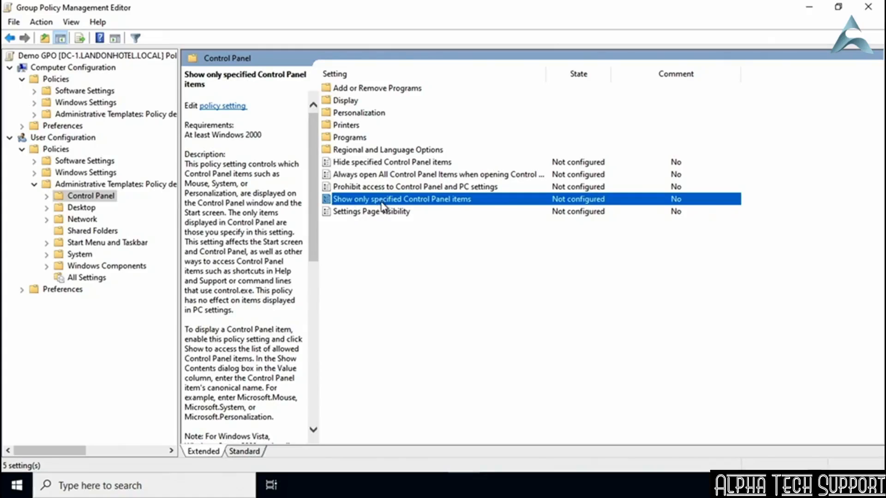
pyautogui.click(373, 162)
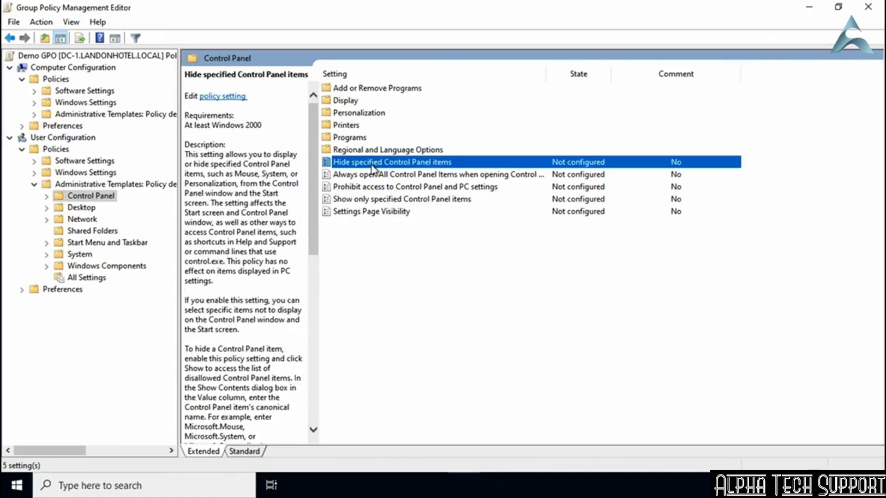
pyautogui.doubleClick(373, 167)
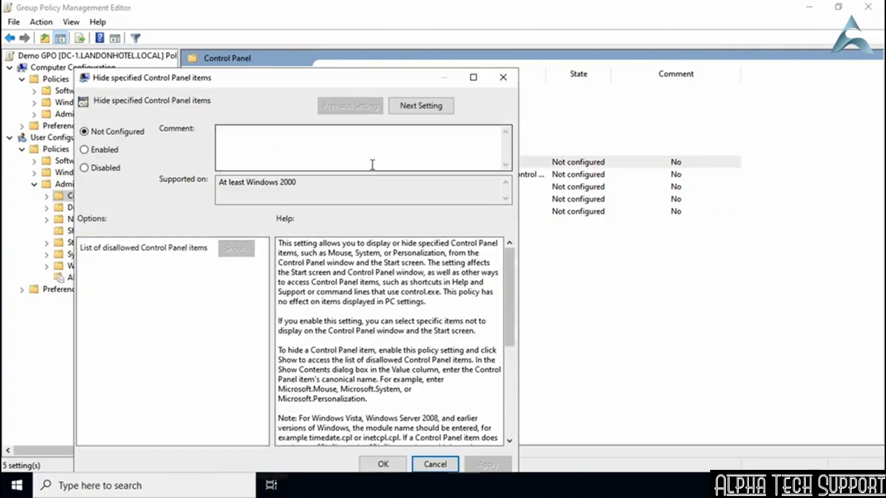
pyautogui.click(109, 151)
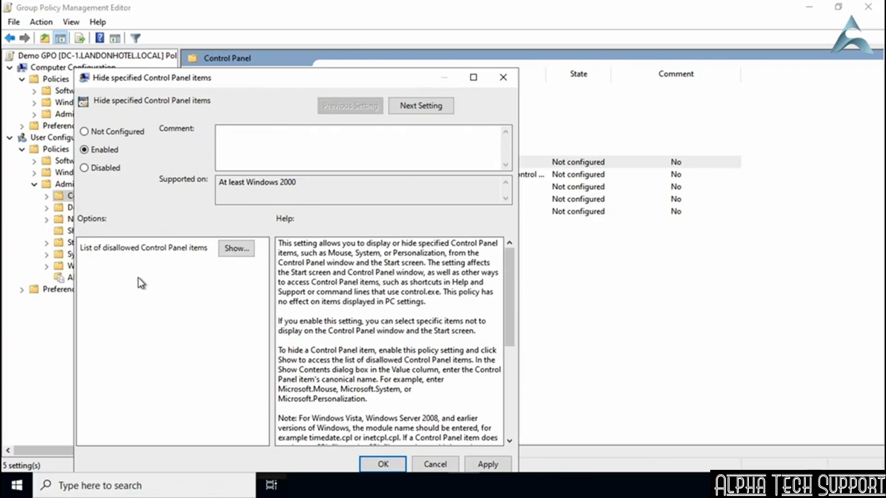
pyautogui.click(437, 466)
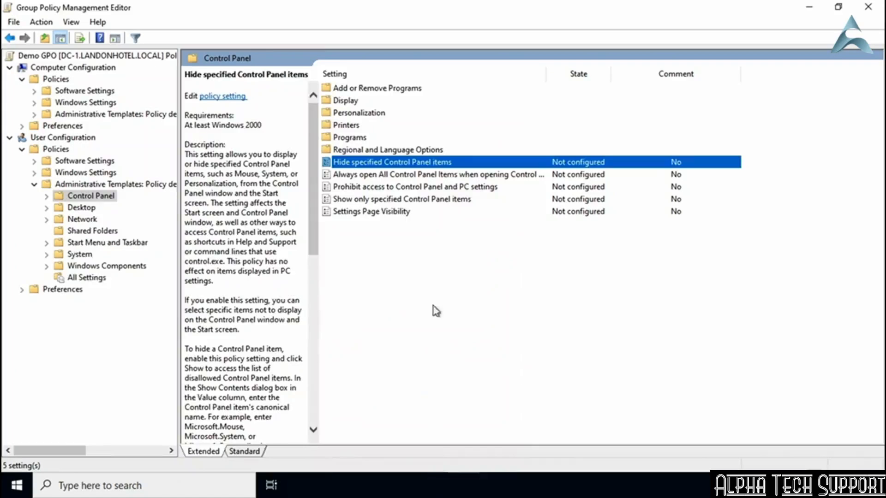
# Step: Open the Show only specified Control Panel items policy, try its Enabled state to expose the allowed items option, and discard the change
pyautogui.click(367, 203)
pyautogui.doubleClick(367, 203)
pyautogui.click(124, 164)
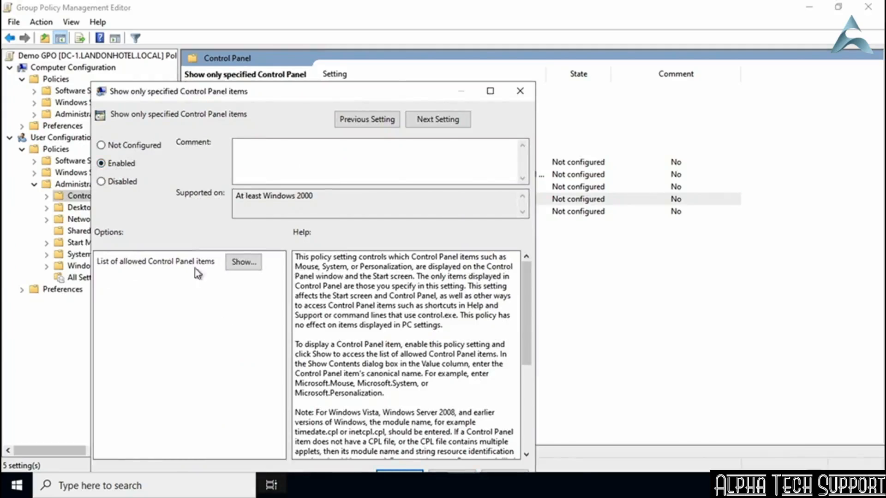
pyautogui.moveTo(414, 97); pyautogui.dragTo(452, 56)
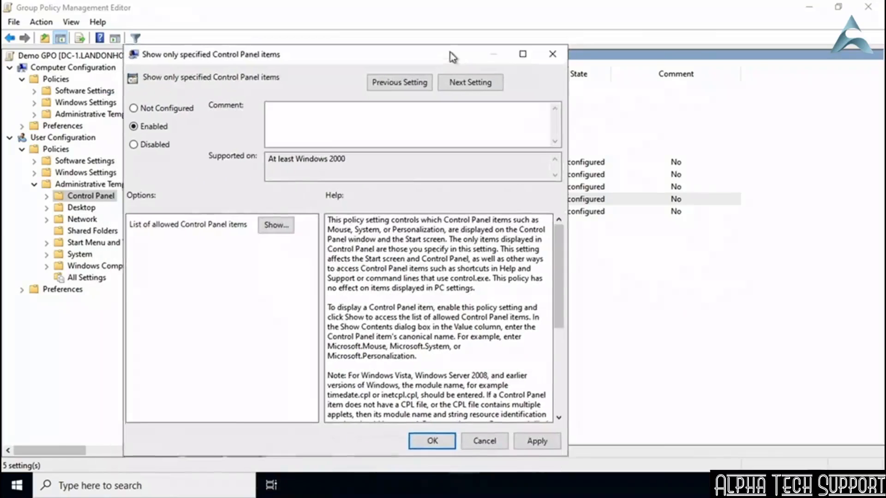
pyautogui.click(492, 440)
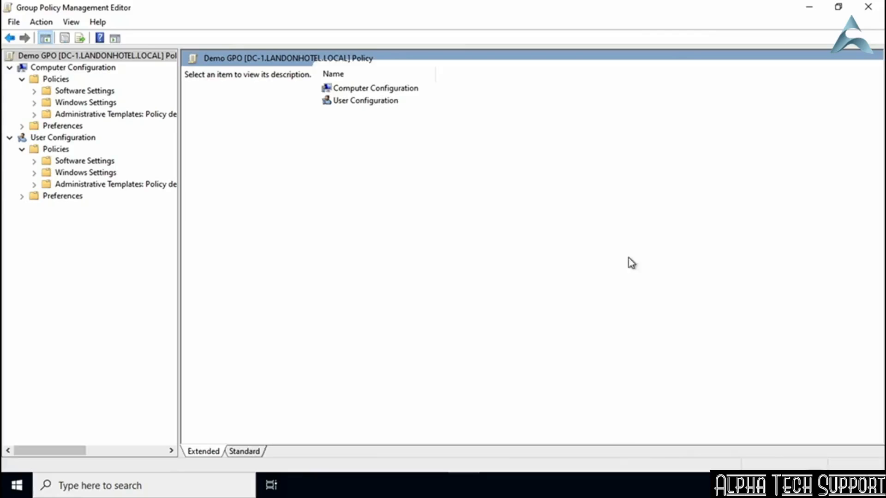
# Step: Examine the computer Control Panel templates, including Personalization, Regional and Language Options, Handwriting personalization and User Accounts, and collapse the folder
pyautogui.click(35, 115)
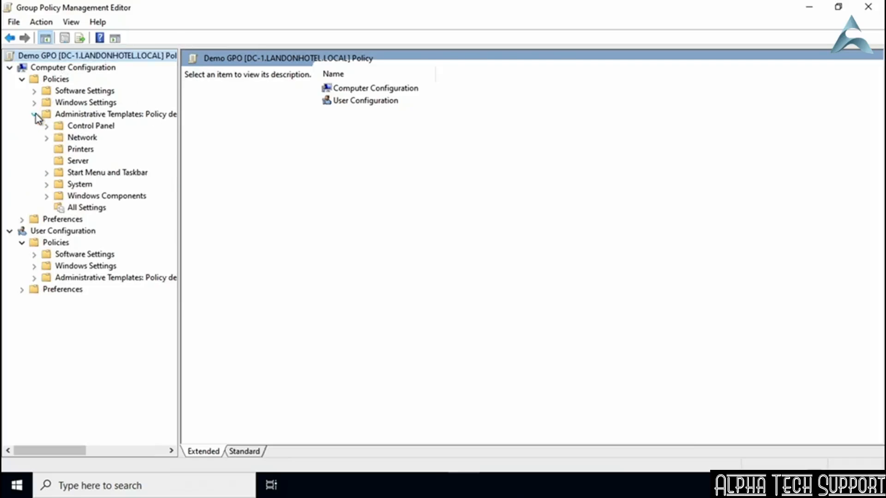
pyautogui.click(75, 129)
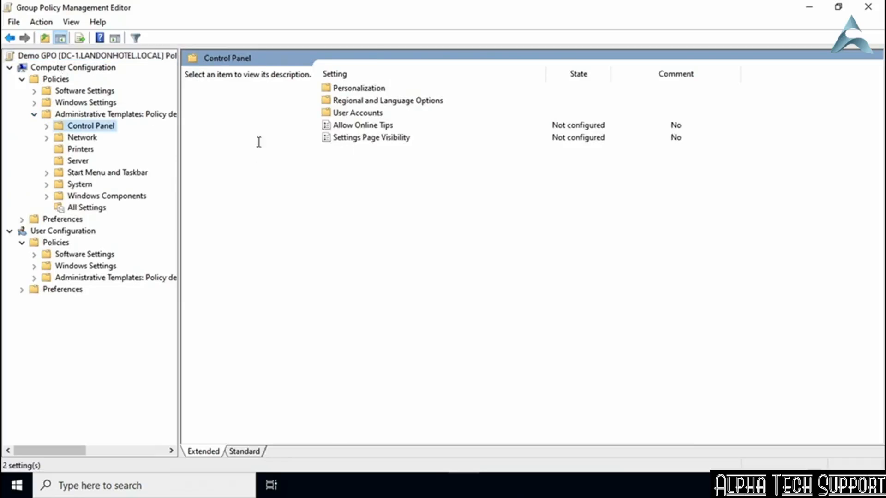
pyautogui.click(46, 127)
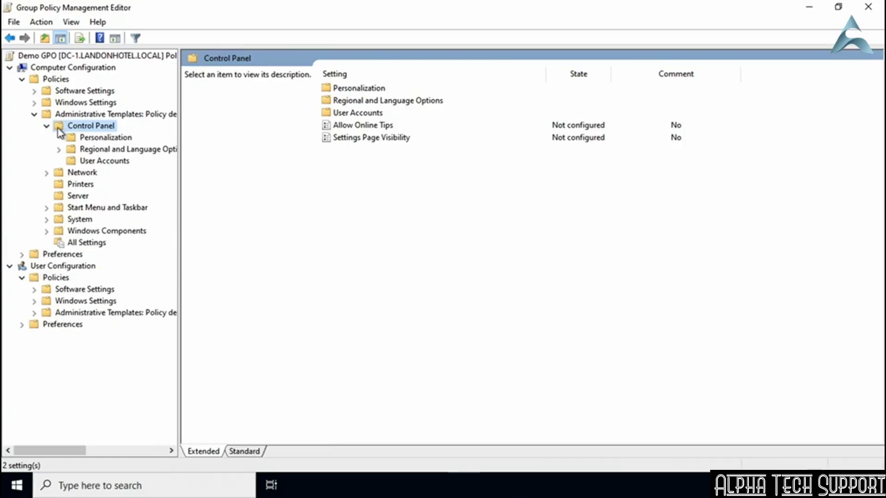
pyautogui.click(98, 139)
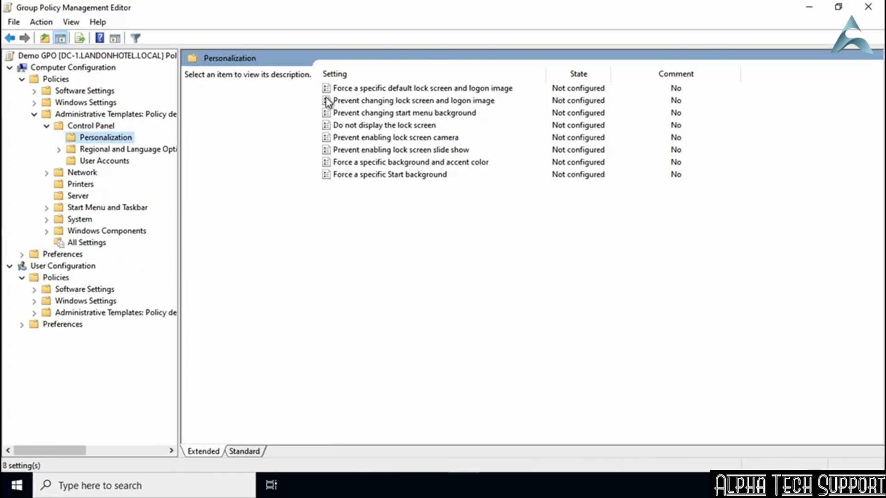
pyautogui.click(90, 149)
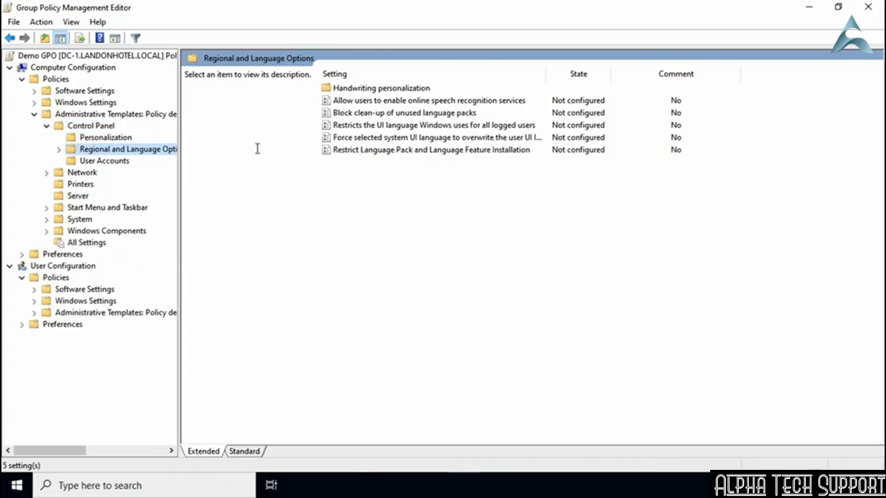
pyautogui.click(59, 149)
pyautogui.click(103, 162)
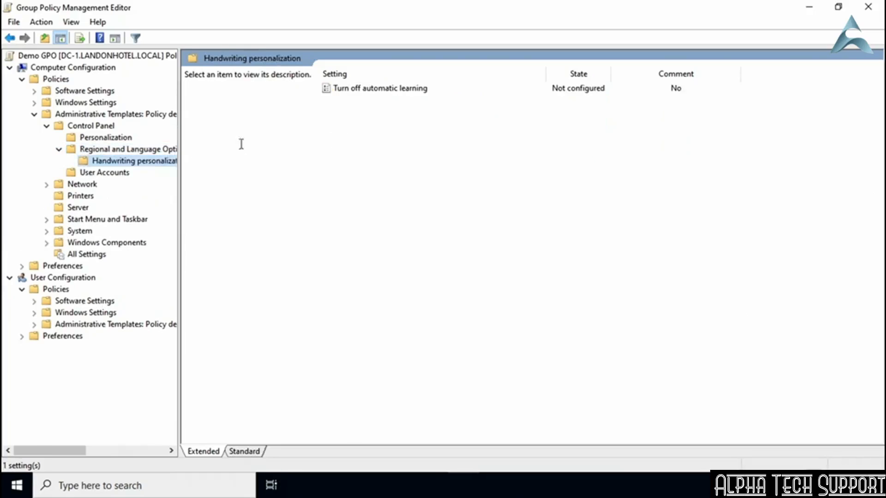
pyautogui.click(112, 173)
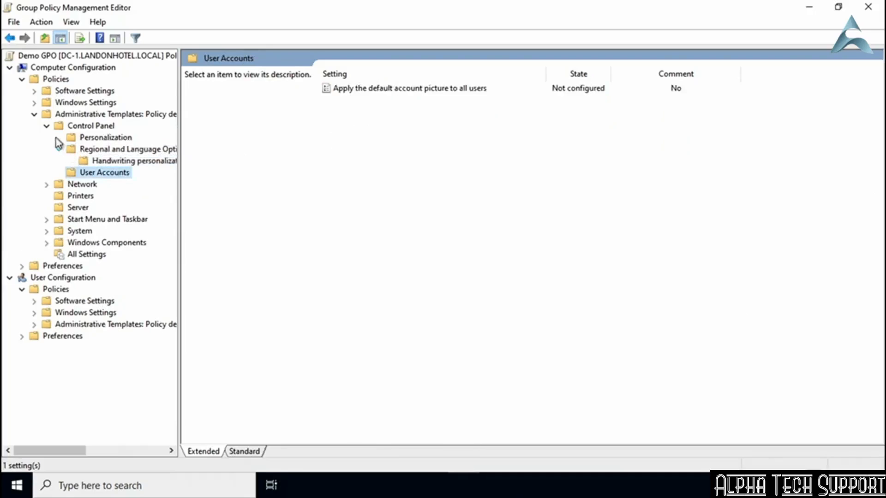
pyautogui.click(47, 126)
# Step: Examine the computer Network templates, expanding Microsoft Peer-to-Peer, Network Connections and QoS Packet Scheduler, and collapse the Network folder
pyautogui.click(76, 138)
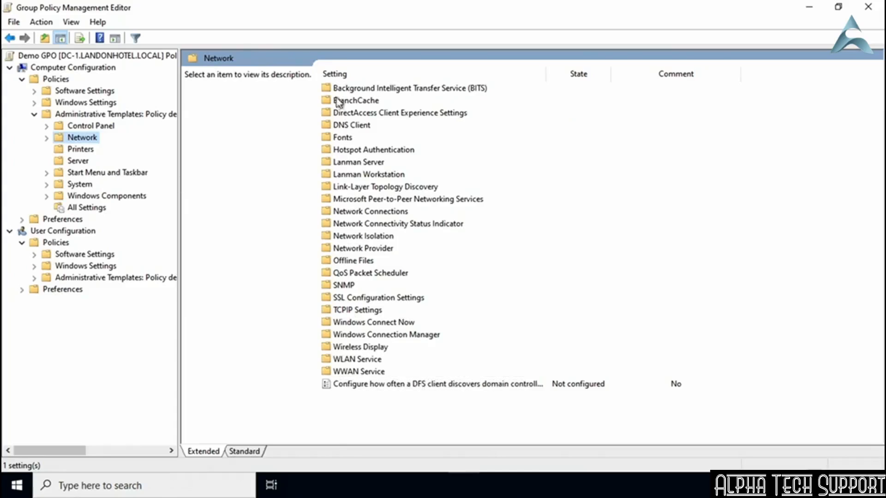
pyautogui.click(46, 138)
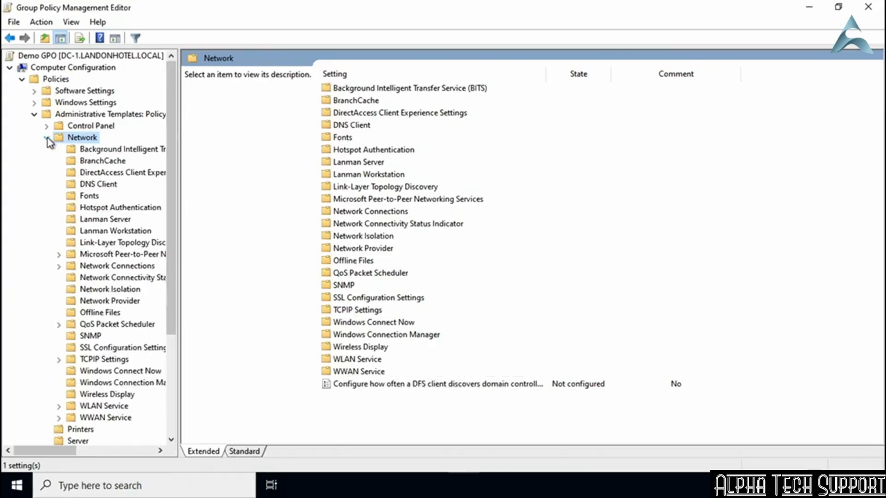
pyautogui.click(58, 254)
pyautogui.click(71, 267)
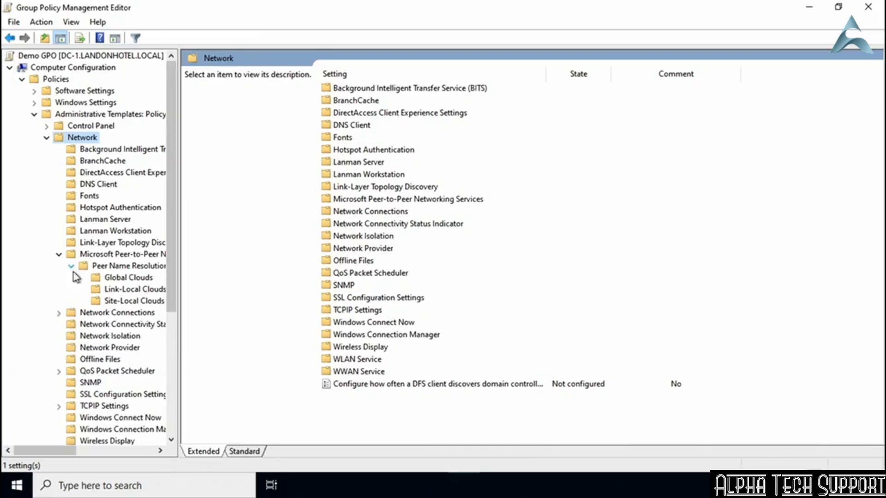
pyautogui.click(59, 312)
pyautogui.scroll(-2, 69, 341)
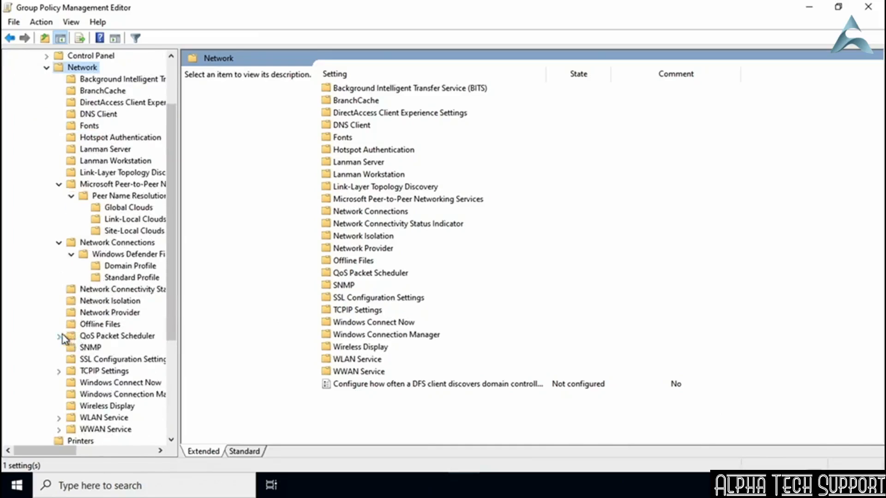
pyautogui.click(59, 336)
pyautogui.scroll(-1, 86, 345)
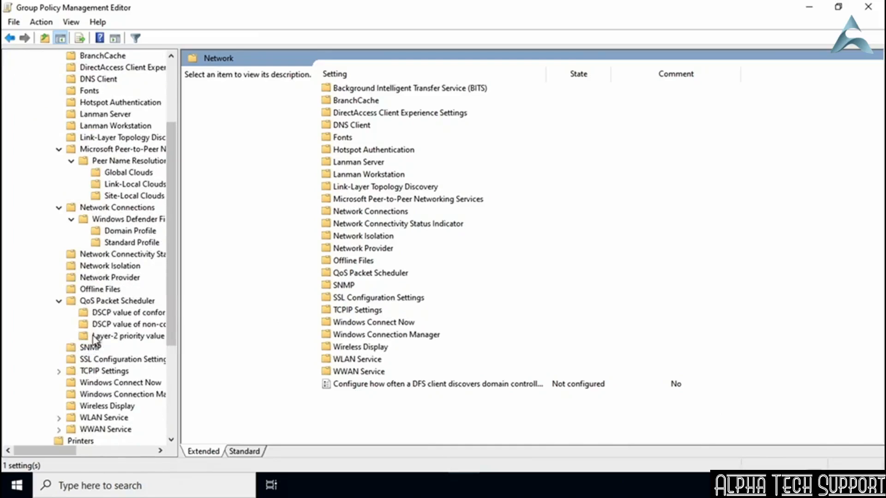
pyautogui.scroll(3, 92, 341)
pyautogui.click(47, 138)
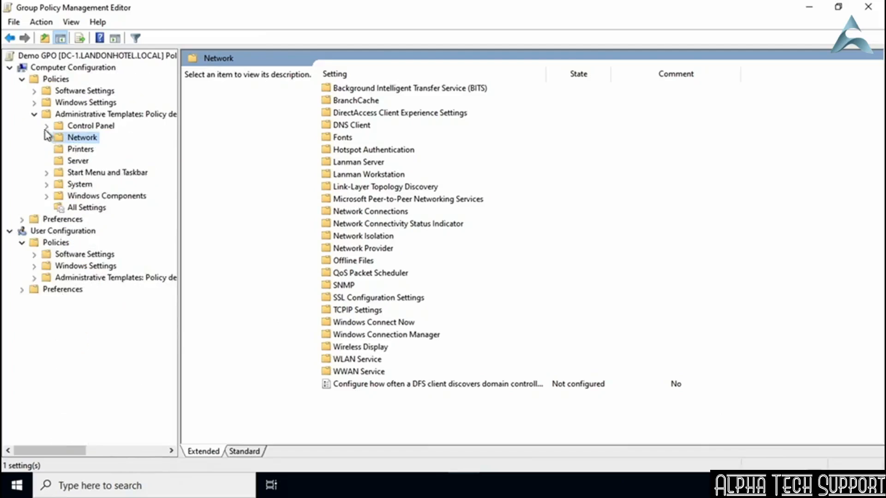
# Step: View the All Settings lists of the computer Administrative Templates and the user Administrative Templates
pyautogui.click(34, 114)
pyautogui.click(34, 115)
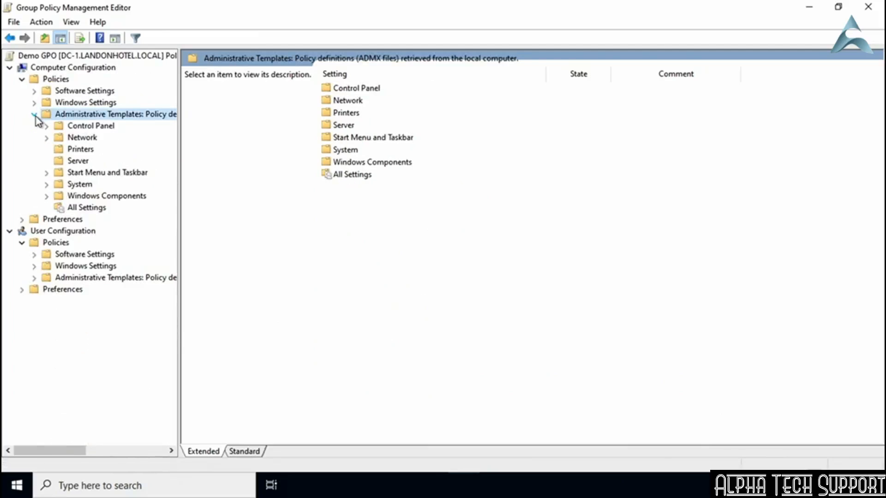
pyautogui.click(80, 210)
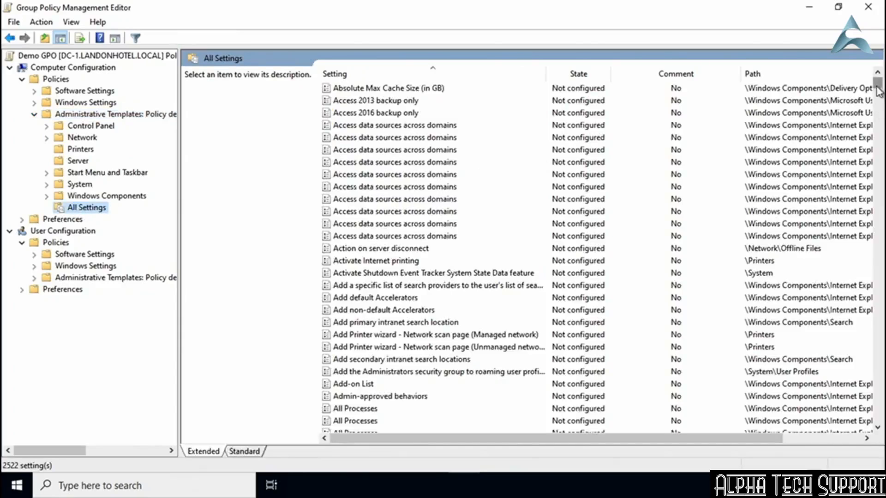
pyautogui.moveTo(879, 89); pyautogui.dragTo(866, 54)
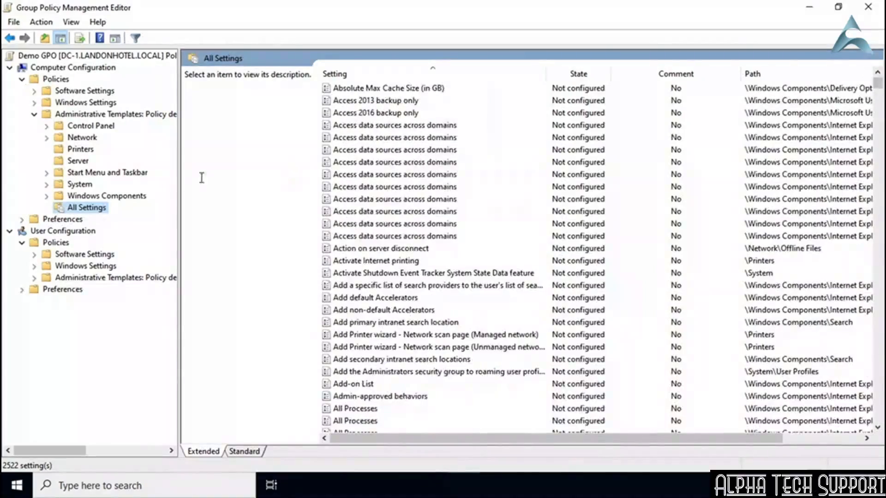
pyautogui.click(34, 277)
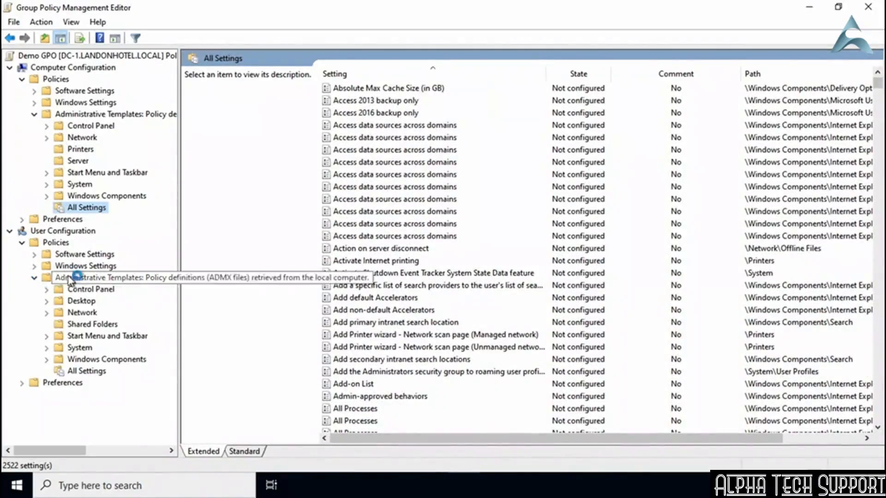
pyautogui.click(75, 371)
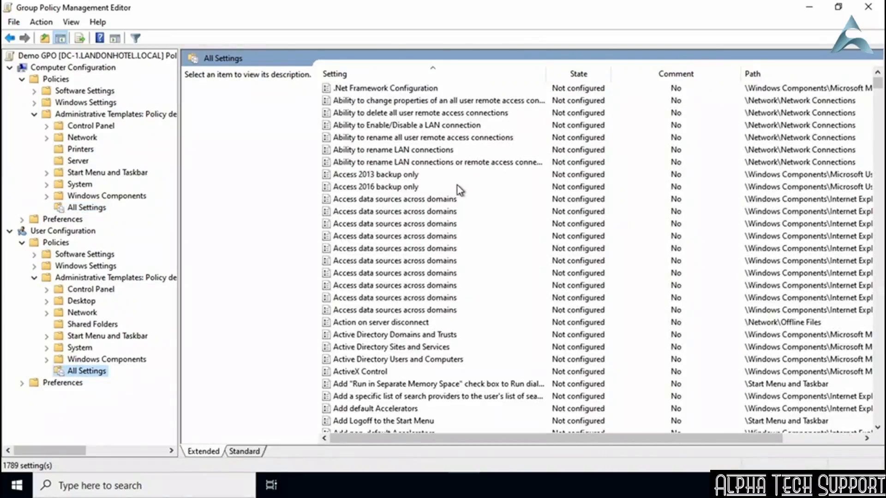
# Step: Collapse the user Administrative Templates and find the Configure user Group Policy loopback processing mode policy in the computer System > Group Policy templates to read its description
pyautogui.click(34, 279)
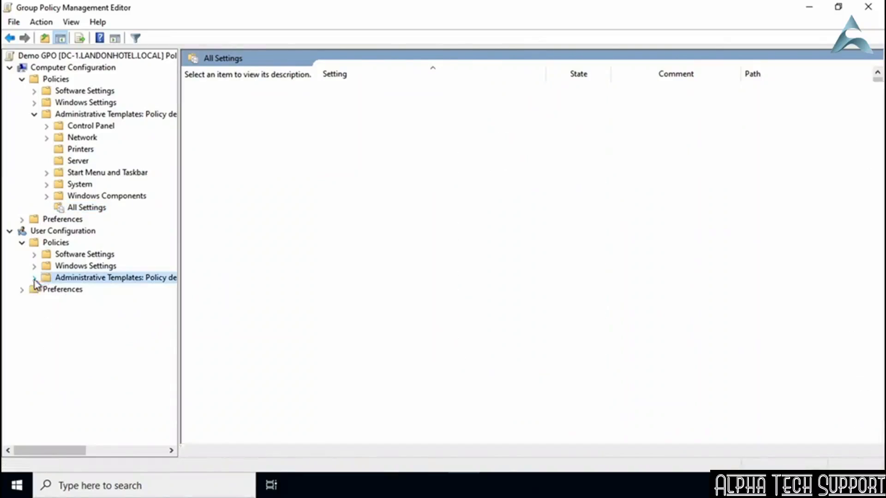
pyautogui.click(76, 116)
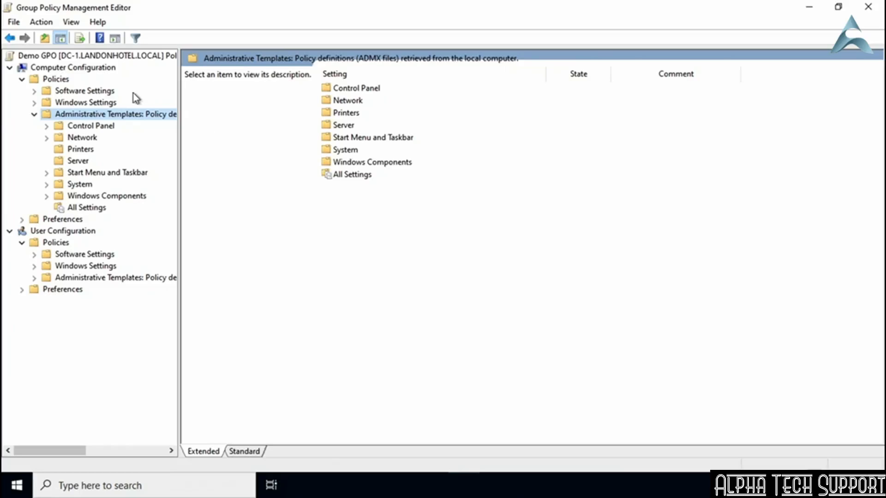
pyautogui.click(47, 184)
pyautogui.click(92, 278)
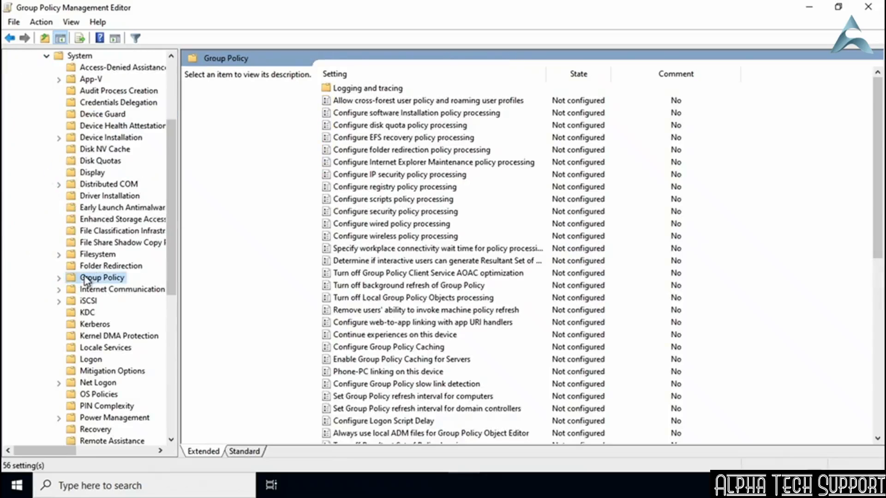
pyautogui.scroll(-8, 417, 277)
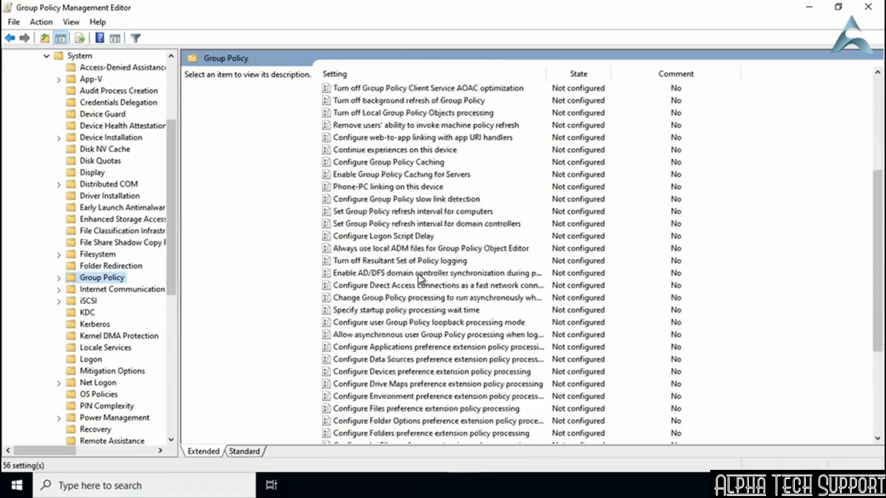
pyautogui.scroll(-1, 419, 276)
pyautogui.scroll(8, 419, 277)
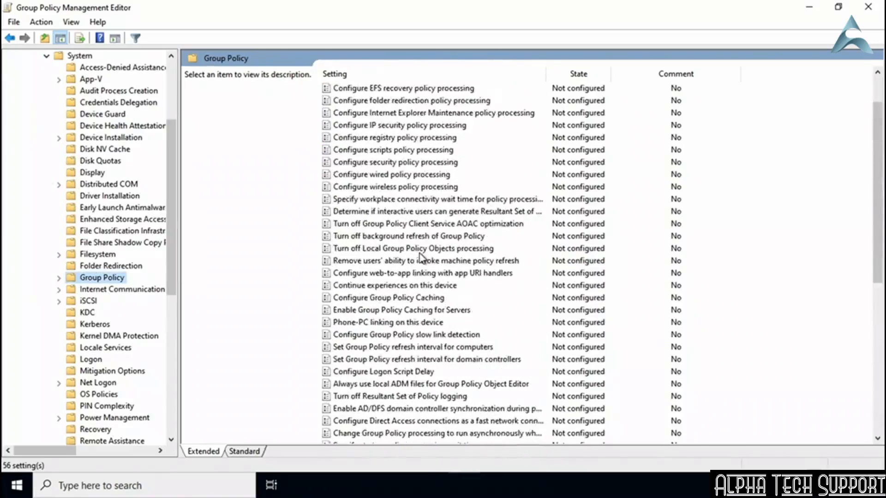
pyautogui.scroll(-8, 419, 272)
pyautogui.scroll(-1, 421, 256)
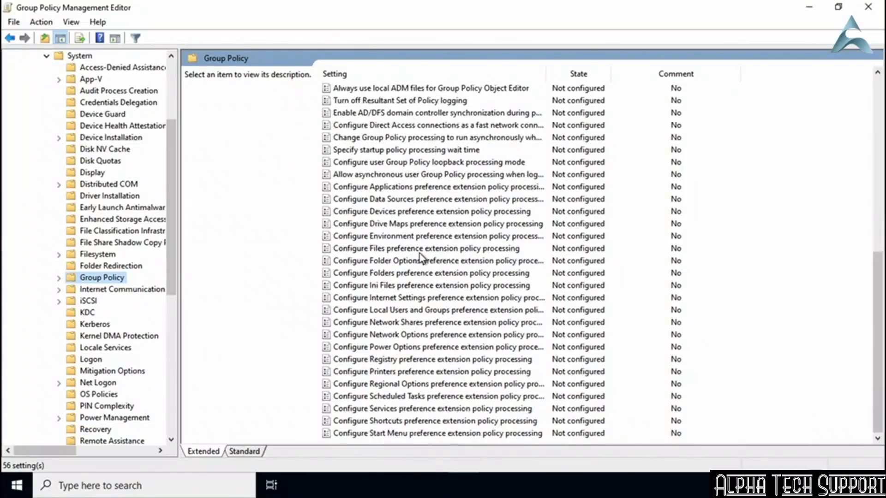
pyautogui.click(353, 163)
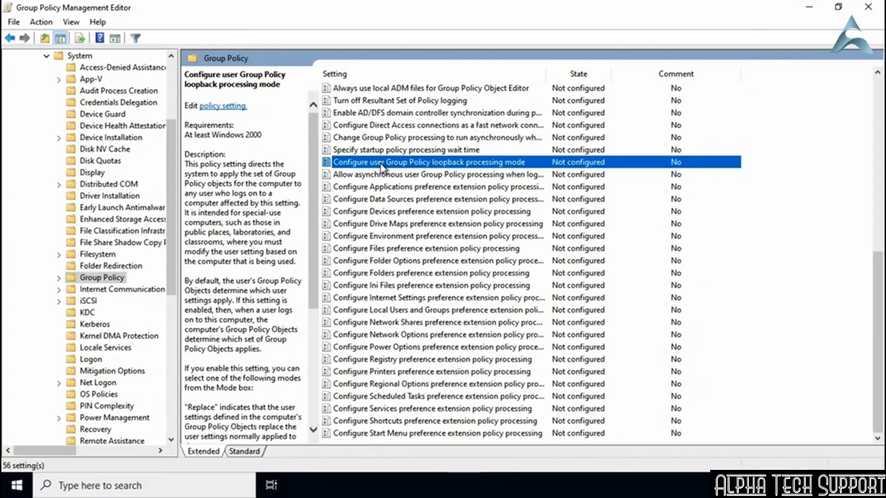
# Step: Collapse the computer System templates folder and return to the top level of the computer Administrative Templates
pyautogui.scroll(9, 381, 168)
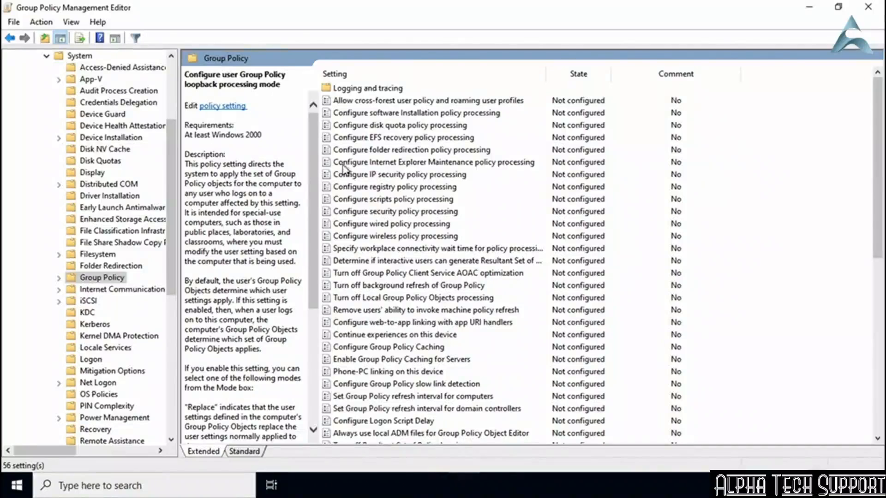
pyautogui.moveTo(172, 182); pyautogui.dragTo(179, 141)
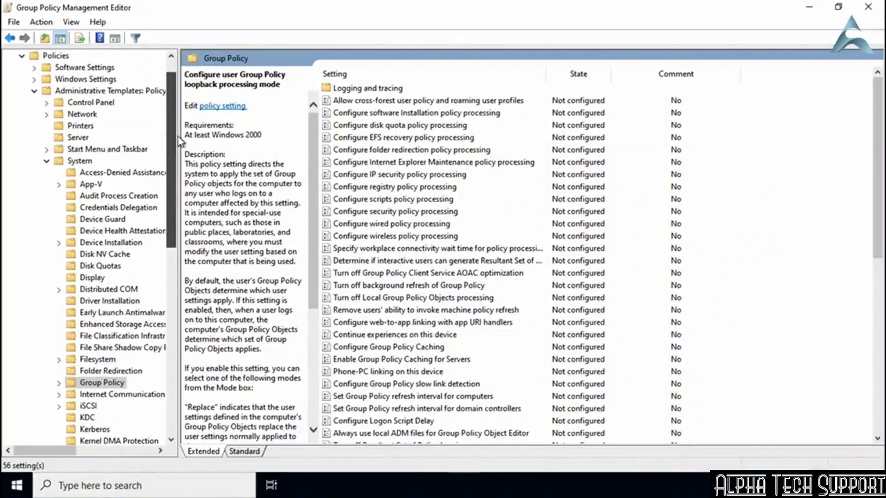
pyautogui.click(46, 161)
pyautogui.click(76, 119)
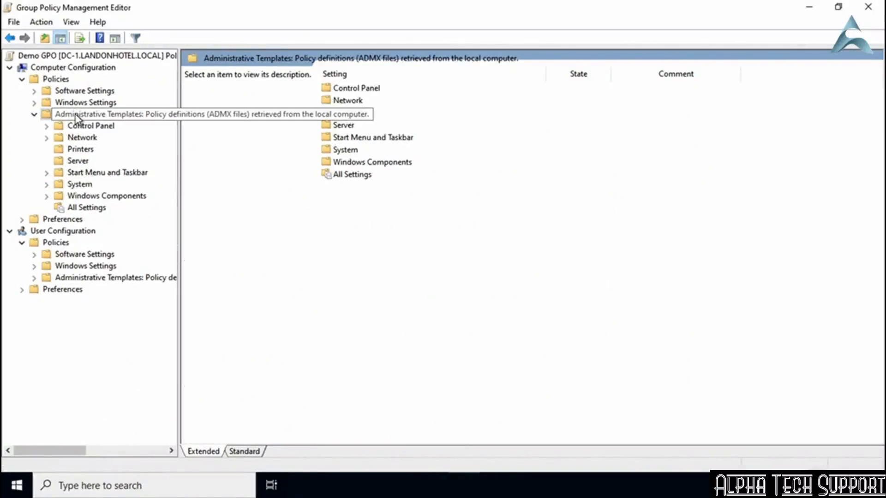
# Step: Filter the computer Administrative Templates by the keyword Loopback, searching only policy setting titles and excluding help text and comments
pyautogui.rightClick(76, 117)
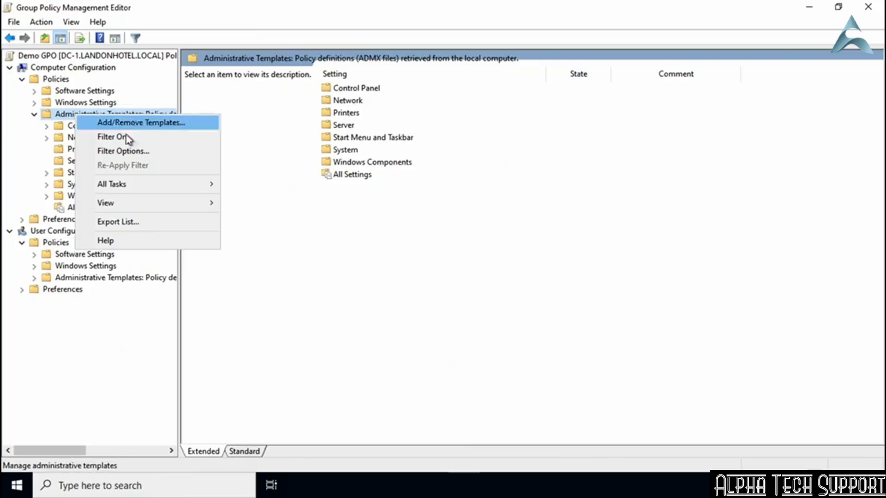
pyautogui.click(157, 152)
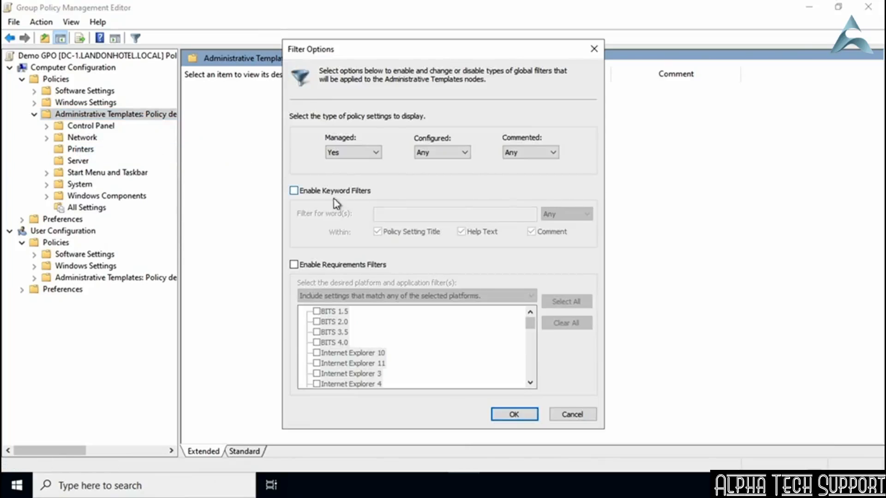
pyautogui.click(294, 191)
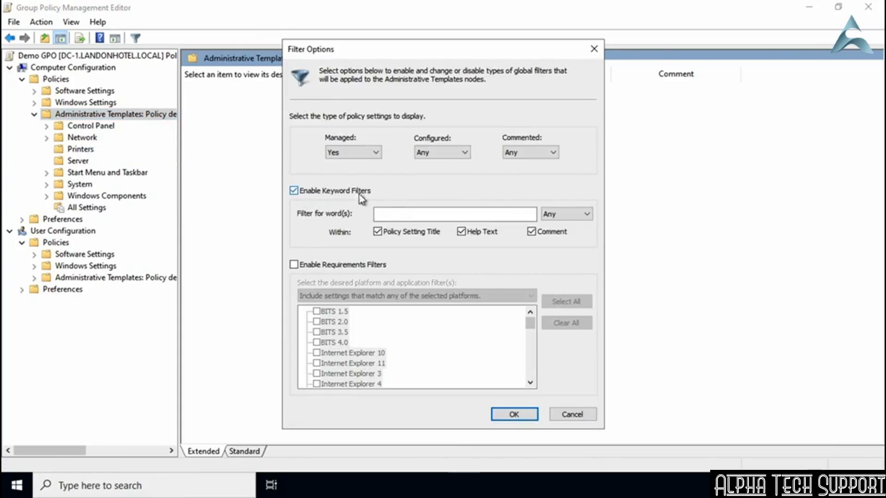
pyautogui.click(388, 214)
pyautogui.write('L')
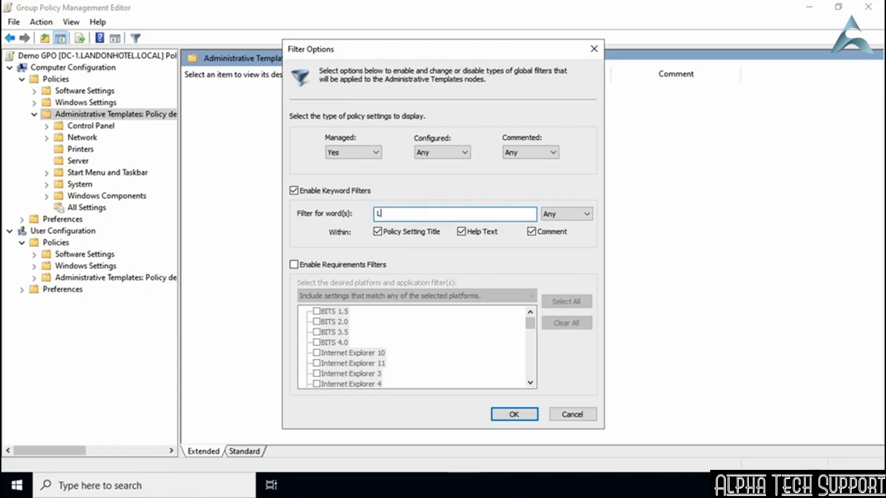
pyautogui.write('oopback')
pyautogui.click(532, 231)
pyautogui.click(461, 231)
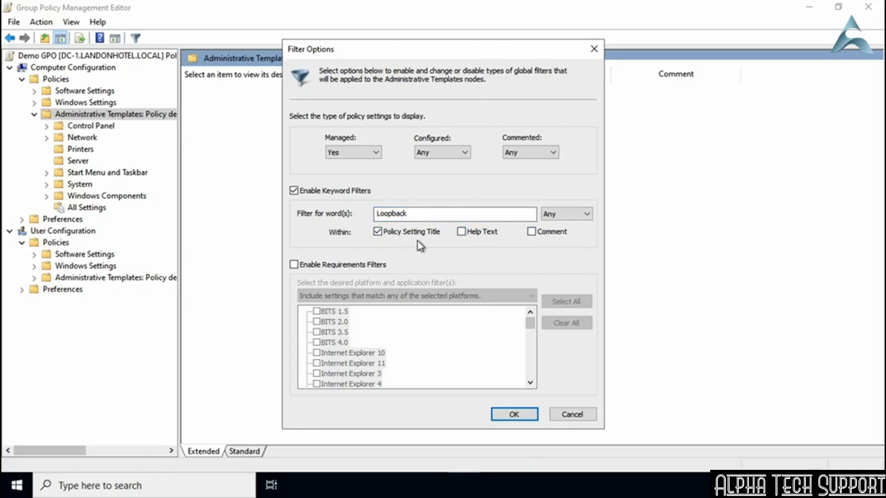
pyautogui.click(499, 415)
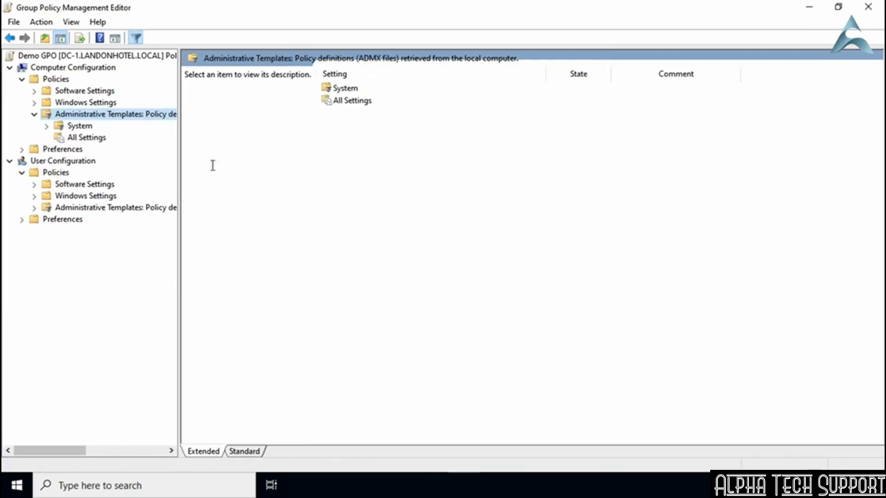
# Step: Examine the filtered computer templates in the System > Group Policy folder and in the All Settings list
pyautogui.rightClick(98, 116)
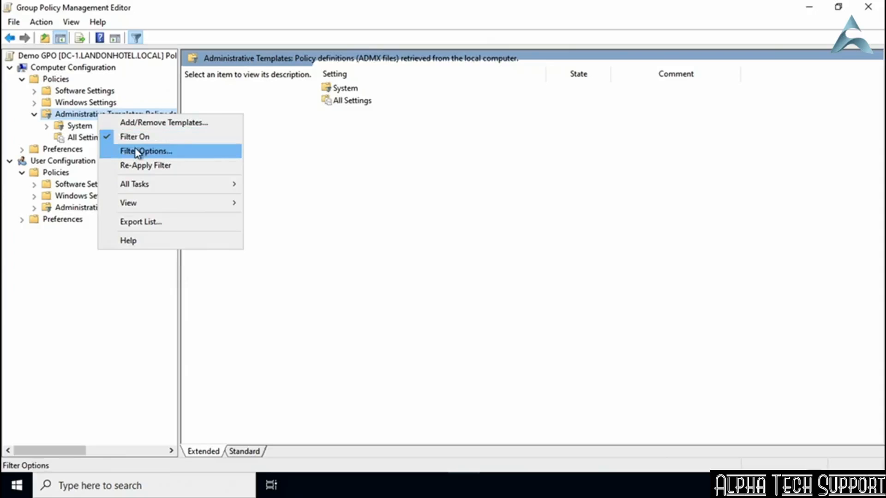
pyautogui.click(326, 148)
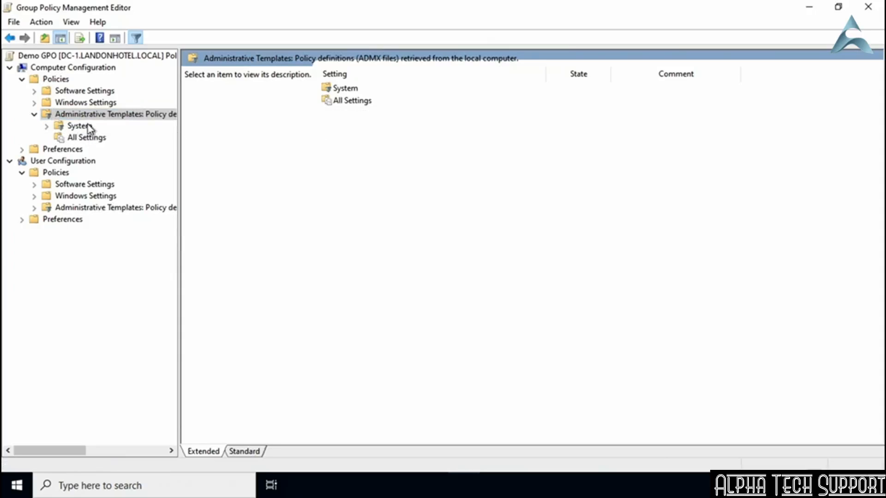
pyautogui.click(46, 127)
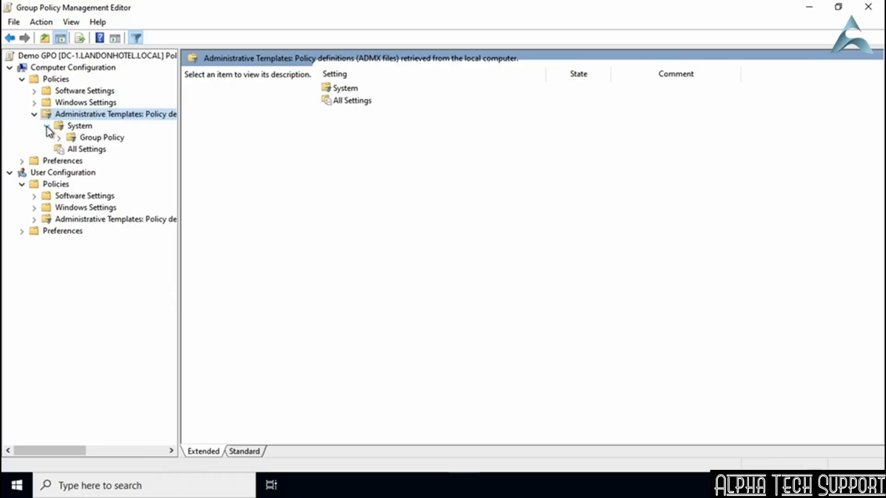
pyautogui.click(72, 140)
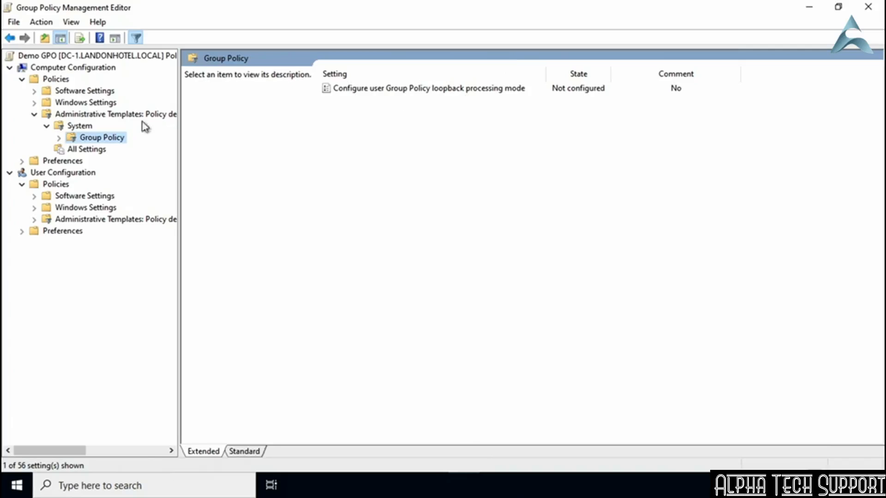
pyautogui.click(94, 150)
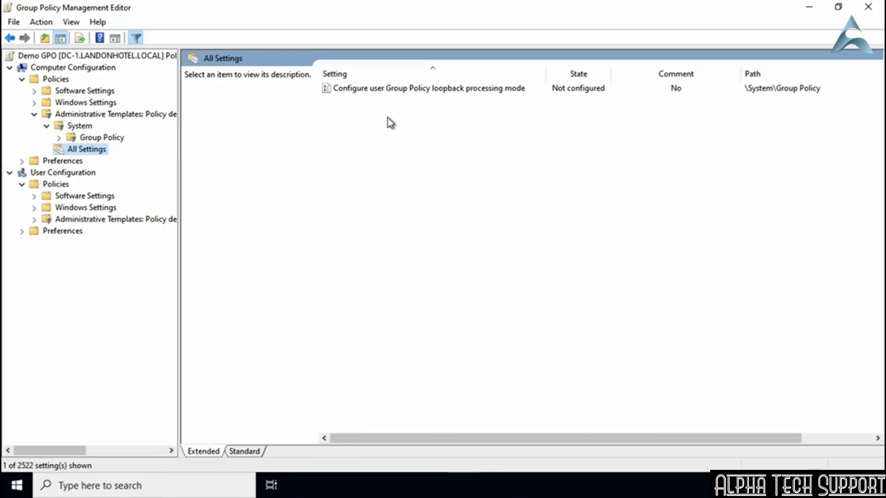
# Step: Open the filter commands for the computer Administrative Templates
pyautogui.rightClick(83, 115)
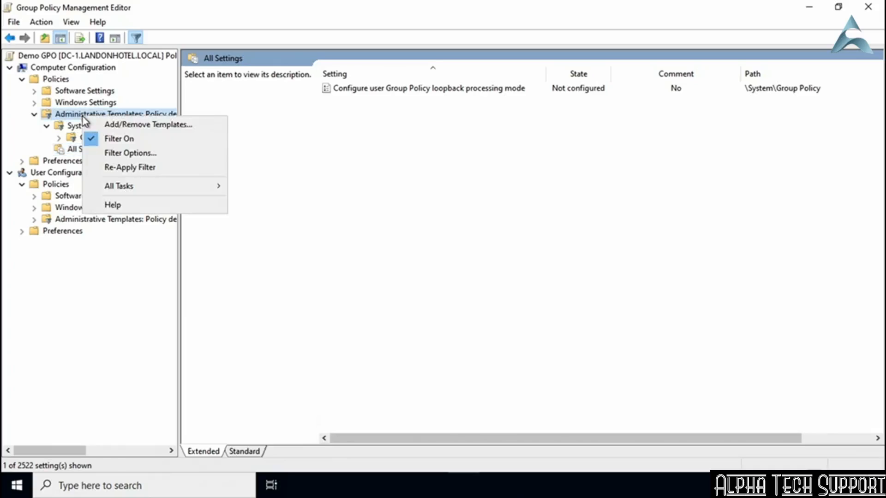
# Step: Turn off the filter on the Computer Configuration administrative templates
pyautogui.click(95, 141)
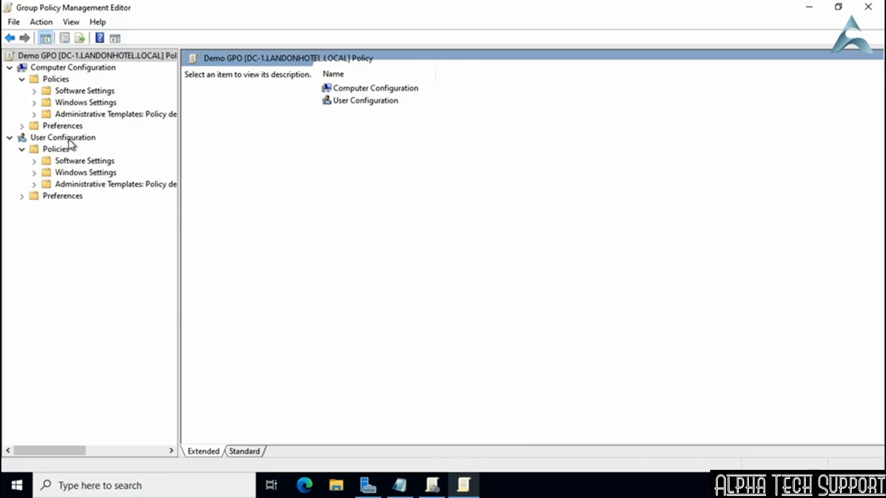
# Step: Set the user Documents folder redirection in the Demo GPO to Basic - Redirect everyone's folder to the same location
pyautogui.click(34, 173)
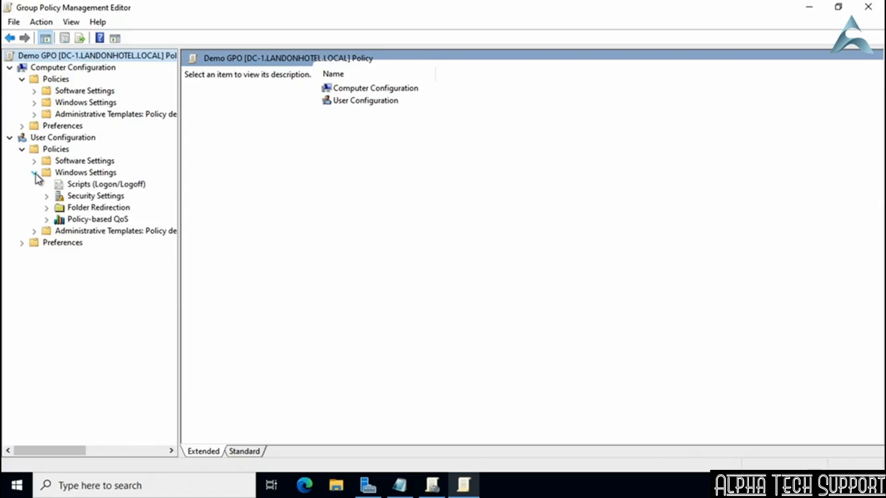
pyautogui.click(67, 211)
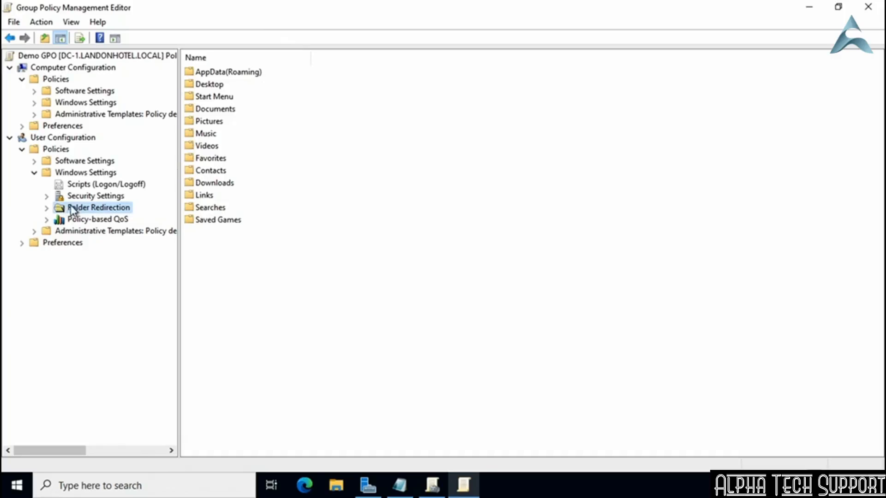
pyautogui.click(46, 208)
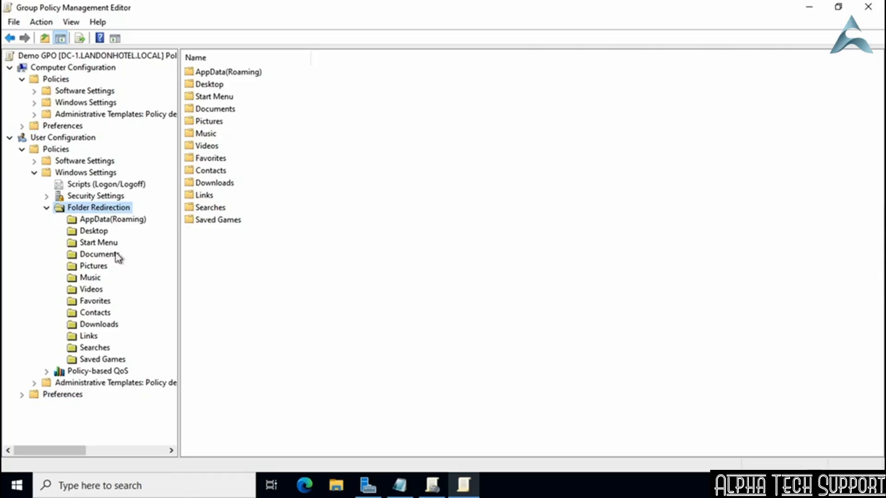
pyautogui.click(97, 257)
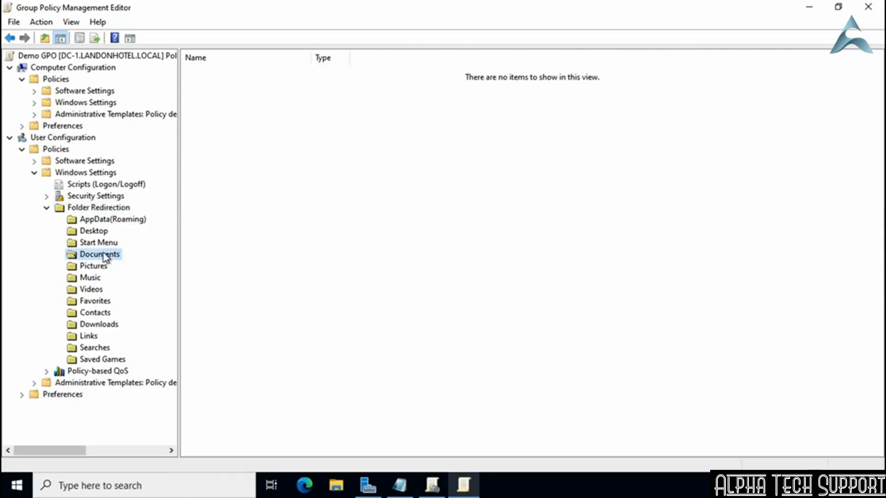
pyautogui.rightClick(100, 255)
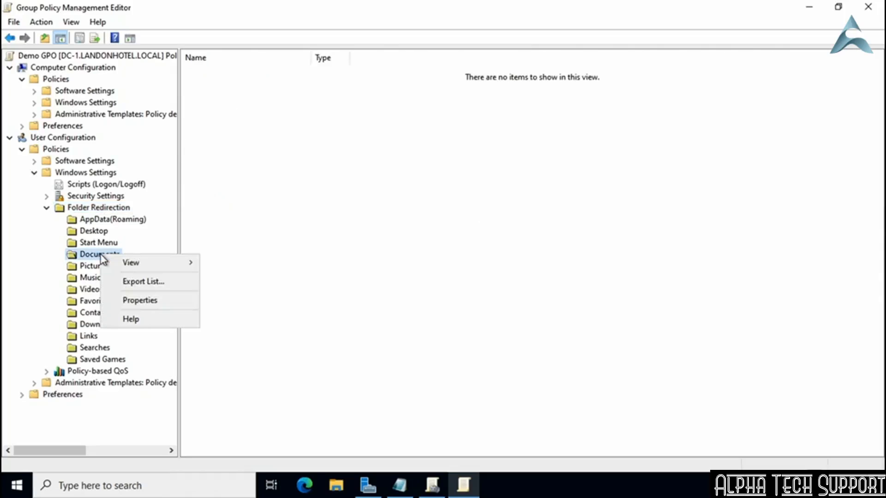
pyautogui.click(139, 300)
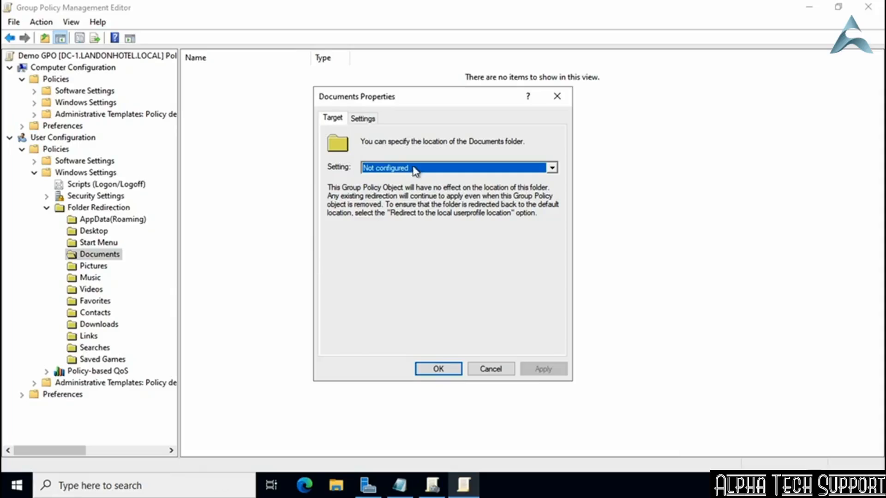
pyautogui.click(552, 169)
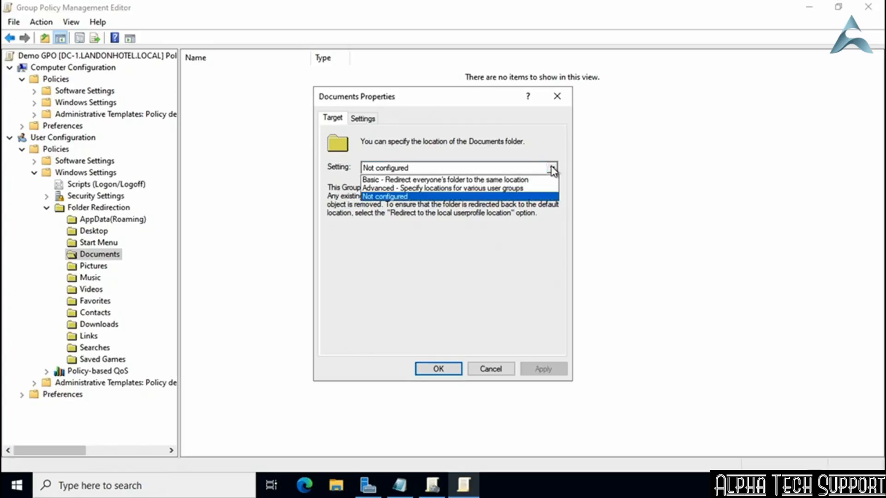
pyautogui.click(382, 183)
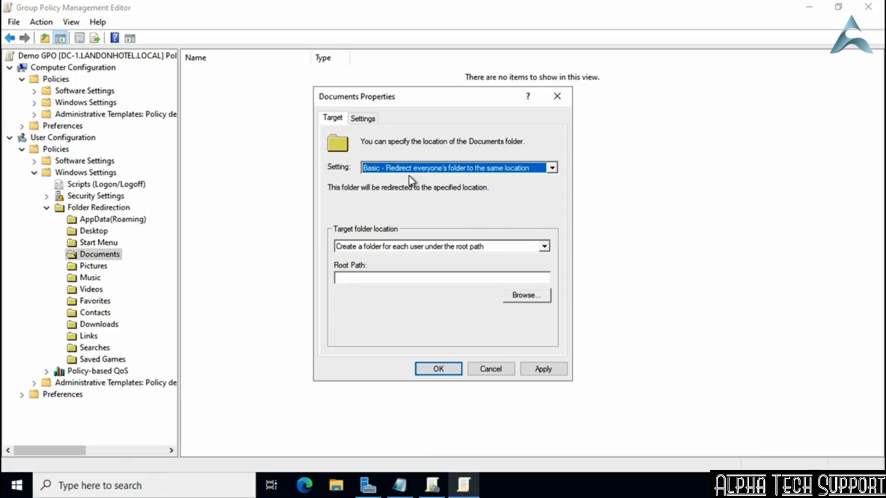
# Step: Try the Advanced - Specify locations for various user groups setting for Documents, and return to the Basic setting
pyautogui.click(552, 169)
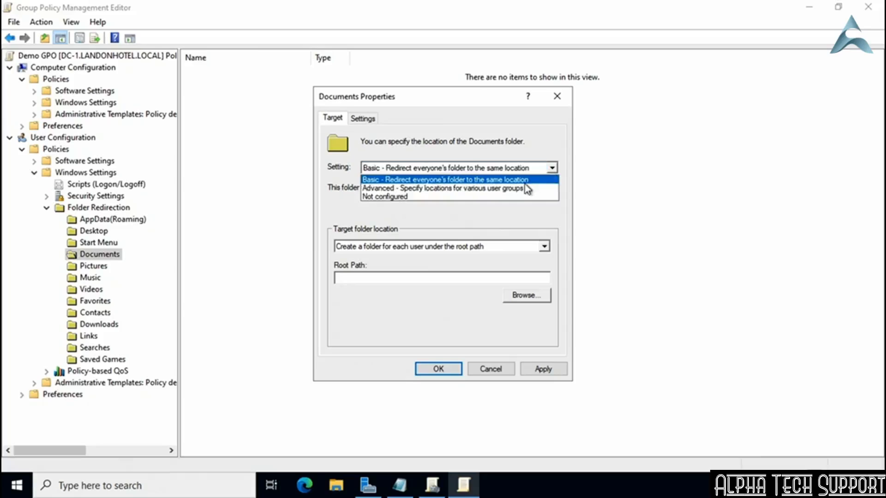
pyautogui.click(477, 189)
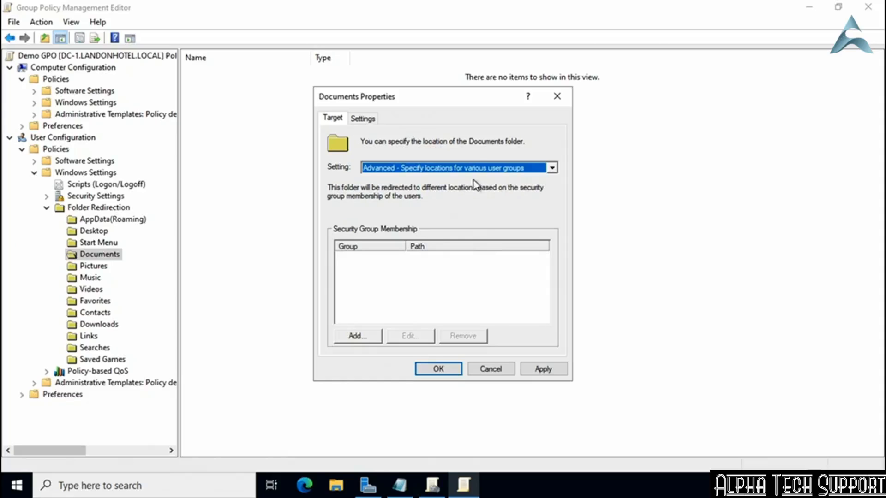
pyautogui.click(552, 169)
pyautogui.click(520, 180)
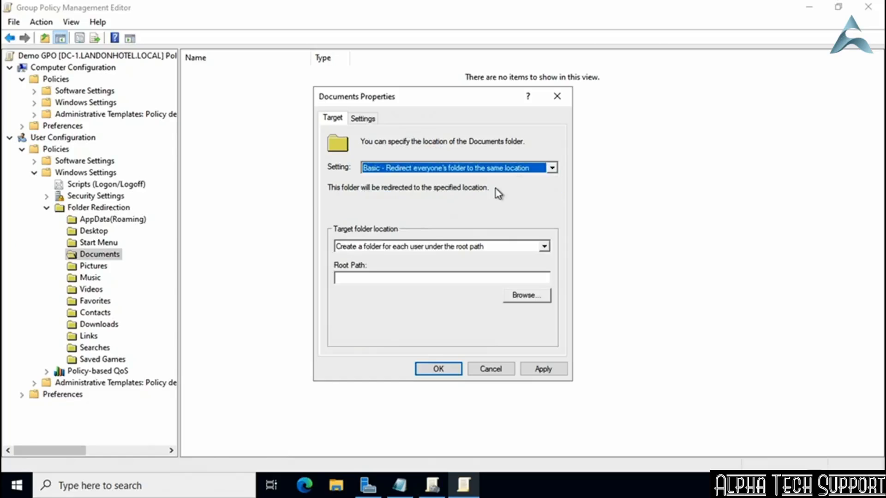
# Step: Set the root path for the redirected Documents folders to \\server\sharedfolder
pyautogui.click(358, 279)
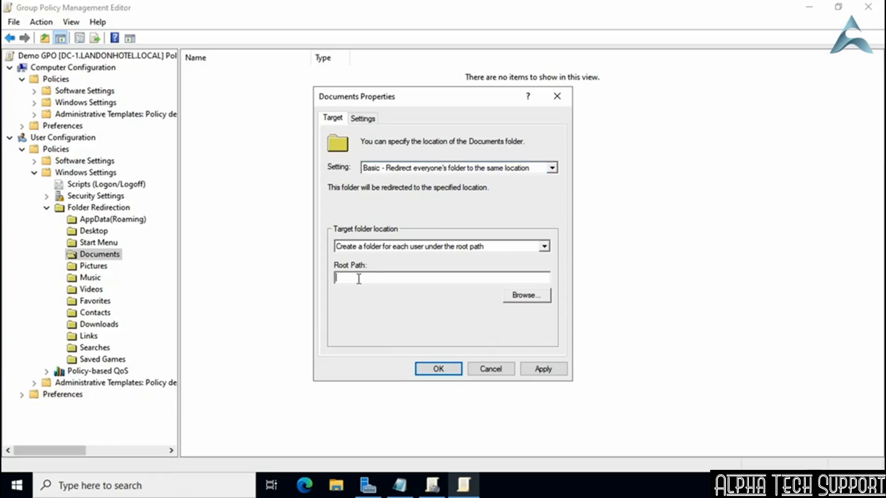
pyautogui.write('\\server')
pyautogui.write('\\share')
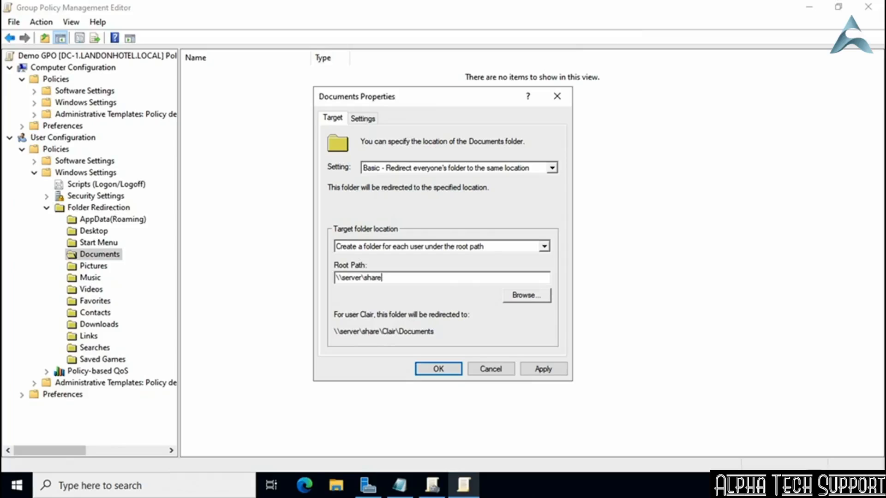
pyautogui.write('dfolder')
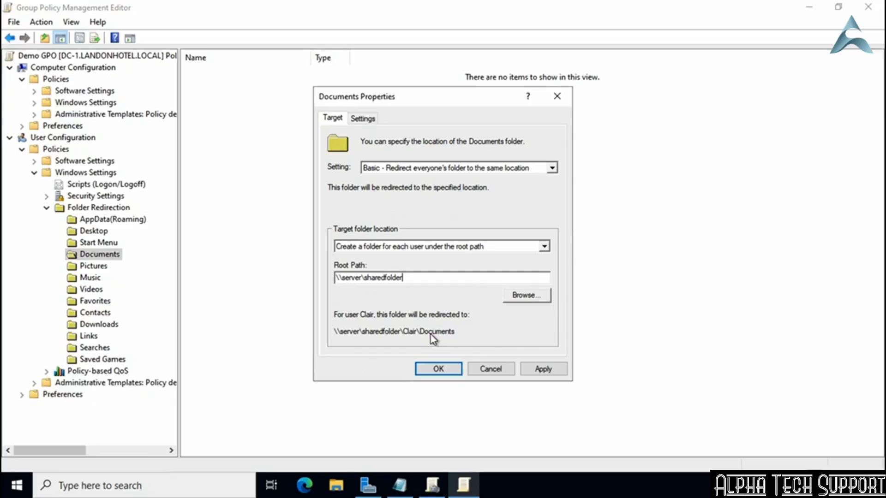
# Step: Review the rights and policy removal options for the Documents redirection, and apply the redirection
pyautogui.click(362, 120)
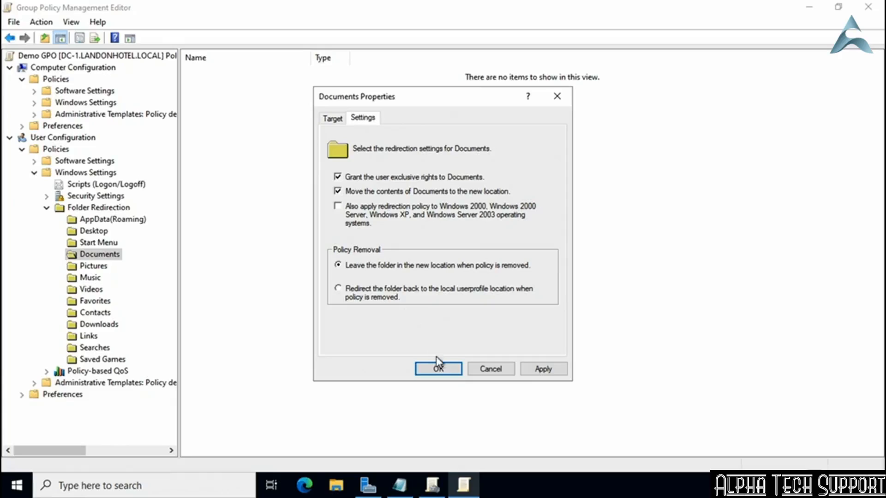
pyautogui.click(334, 120)
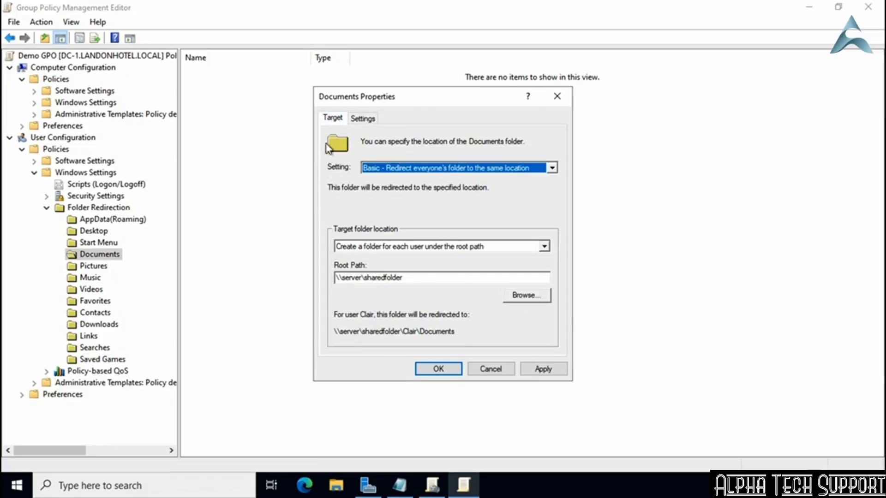
pyautogui.click(543, 369)
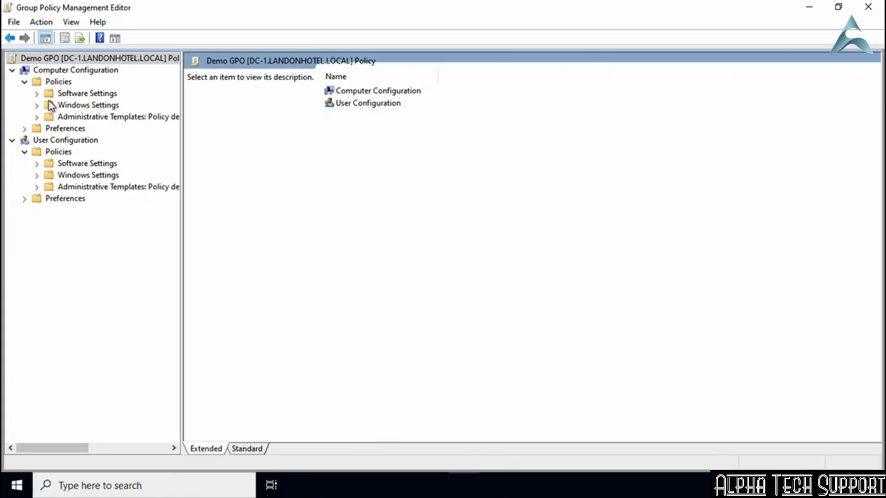
# Step: Expand both Windows Settings branches of the Demo GPO and open the properties of the user Logon scripts
pyautogui.click(37, 106)
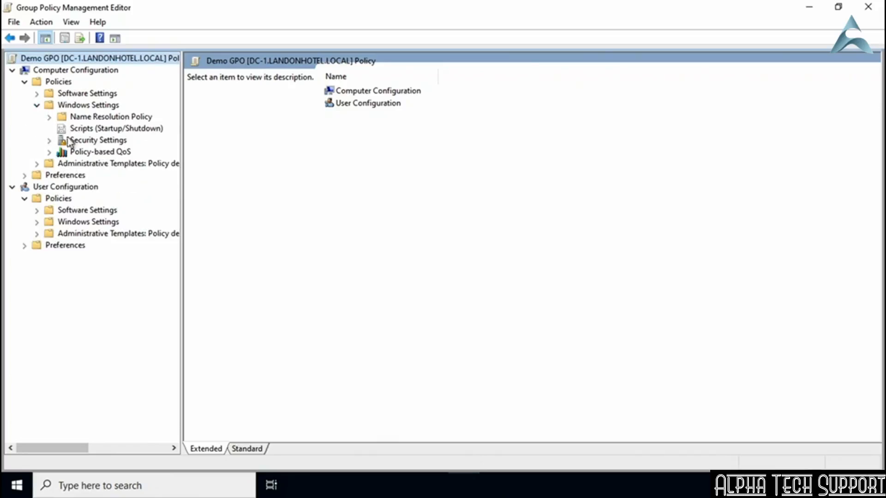
pyautogui.click(37, 222)
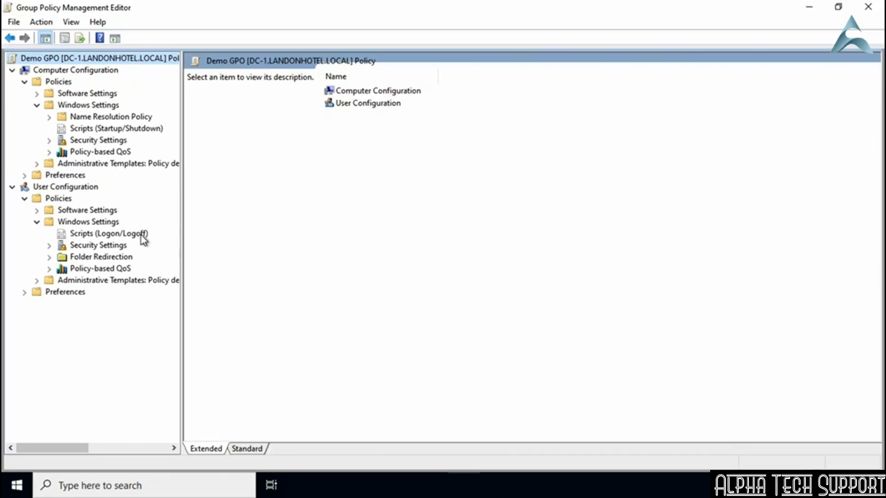
pyautogui.click(103, 234)
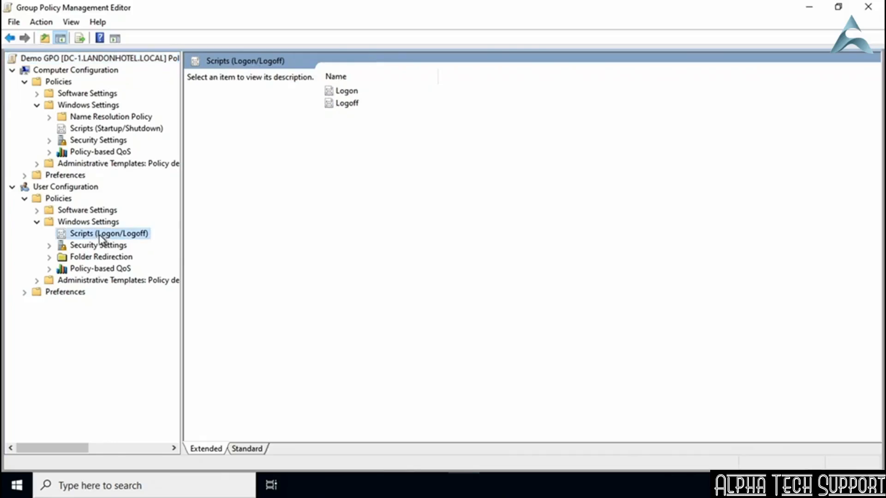
pyautogui.doubleClick(347, 92)
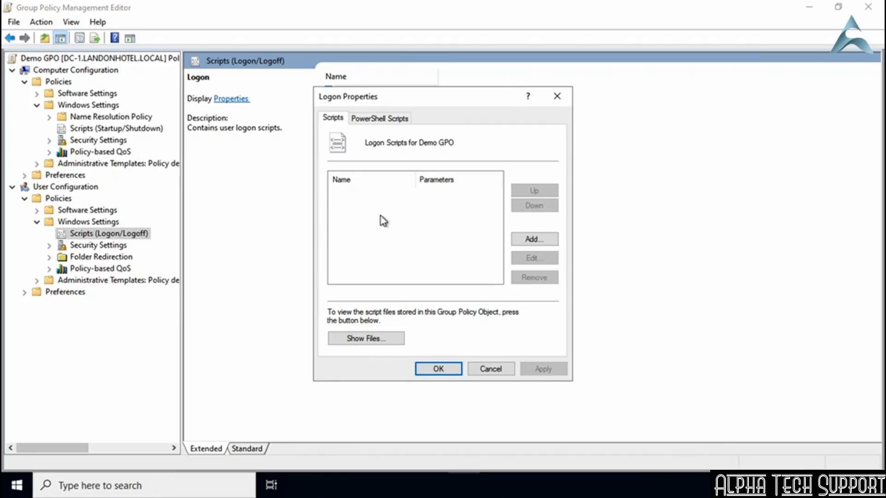
# Step: Start adding a logon script and choose Logon.bat from the root of Local Disk (C:)
pyautogui.click(546, 237)
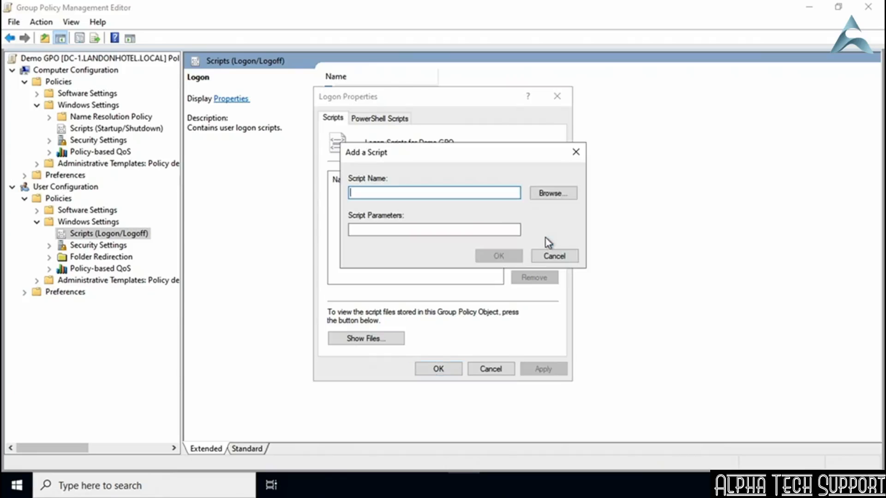
pyautogui.click(539, 196)
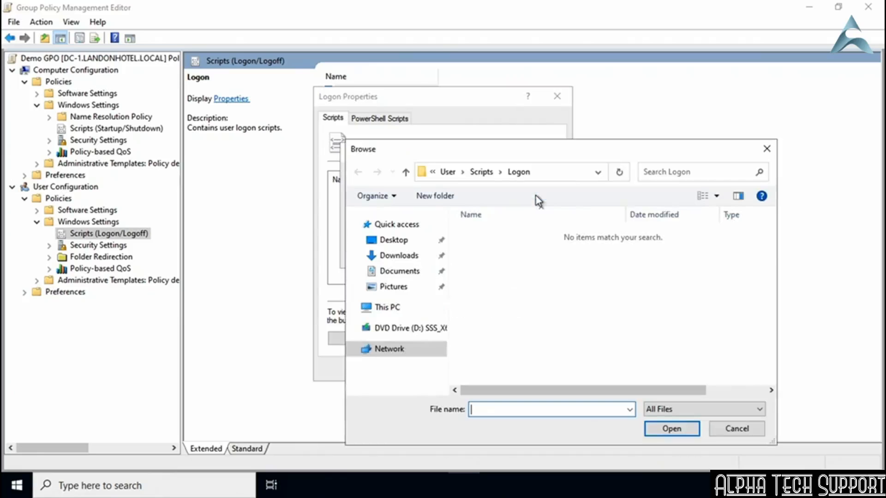
pyautogui.click(389, 308)
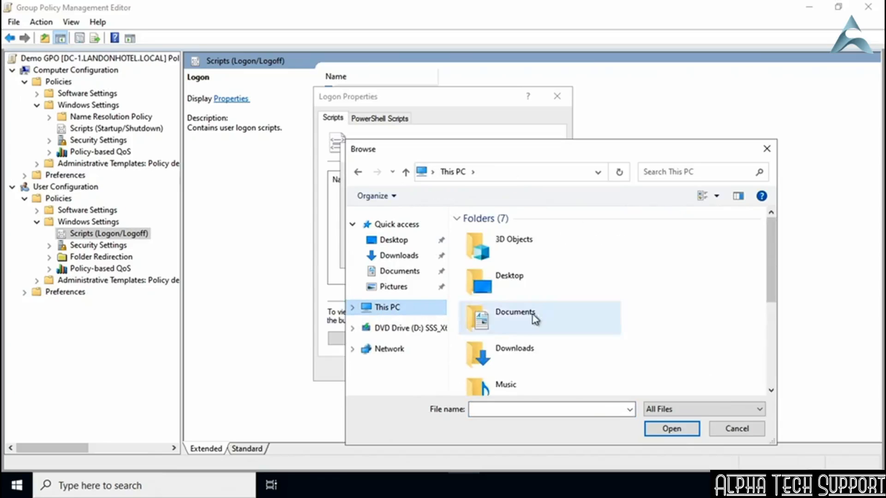
pyautogui.scroll(-3, 549, 317)
pyautogui.doubleClick(535, 350)
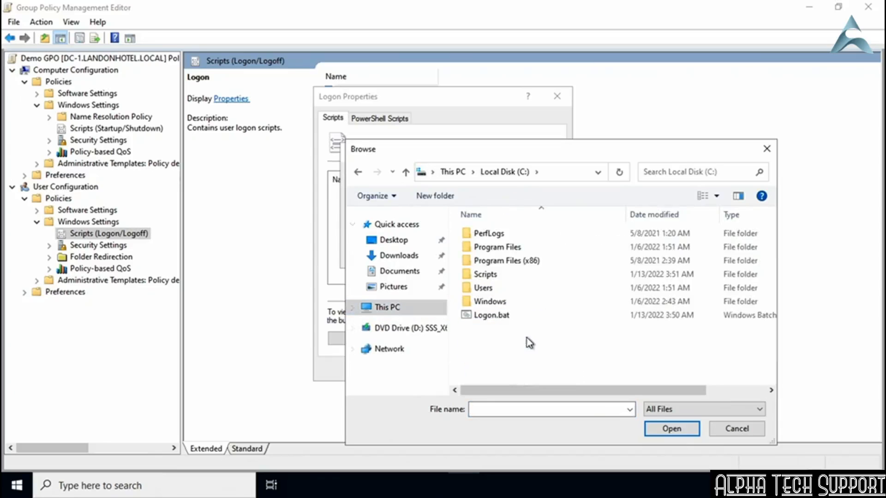
pyautogui.doubleClick(486, 315)
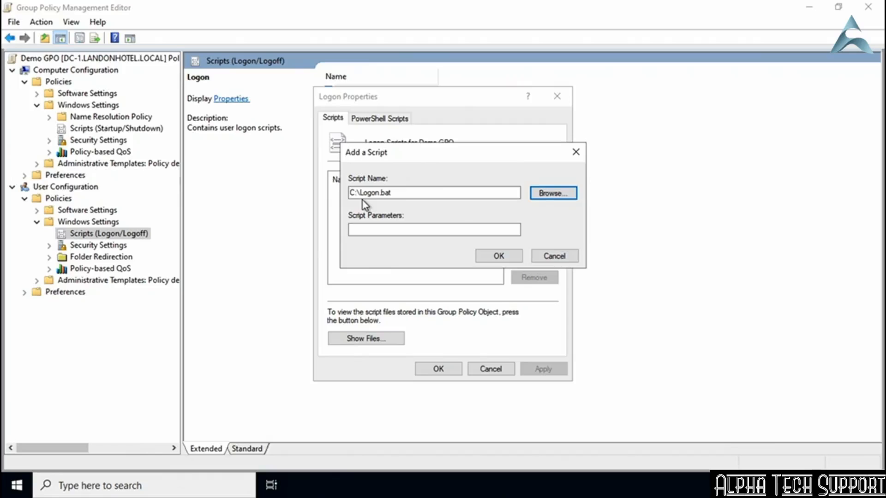
# Step: Choose Logon.bat from the \\dc-1\scripts network share as the script instead, and cancel adding it
pyautogui.click(545, 195)
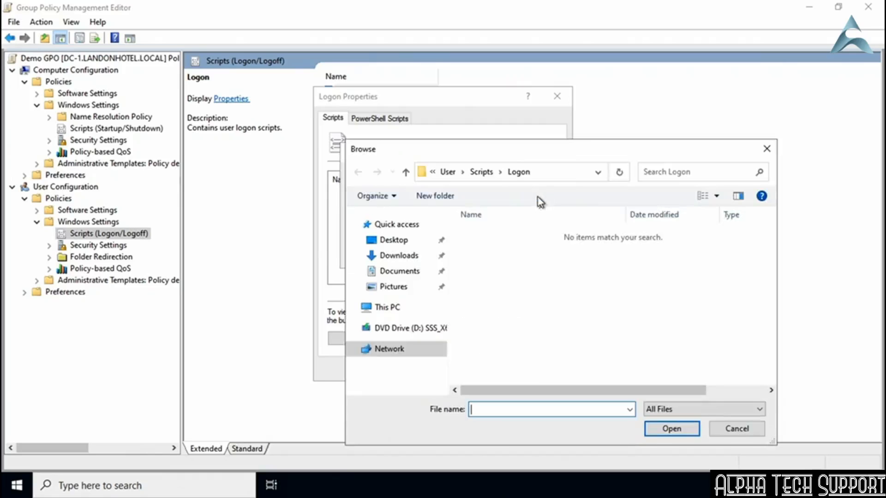
pyautogui.click(555, 170)
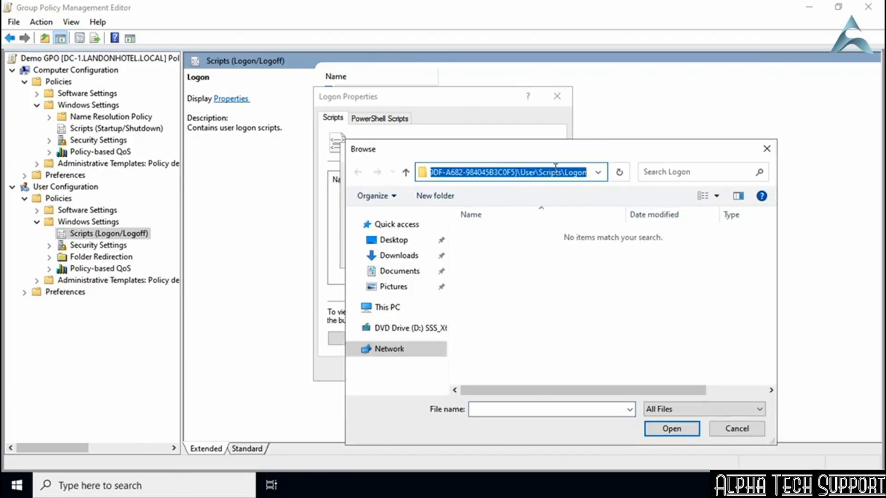
pyautogui.write('\\\\')
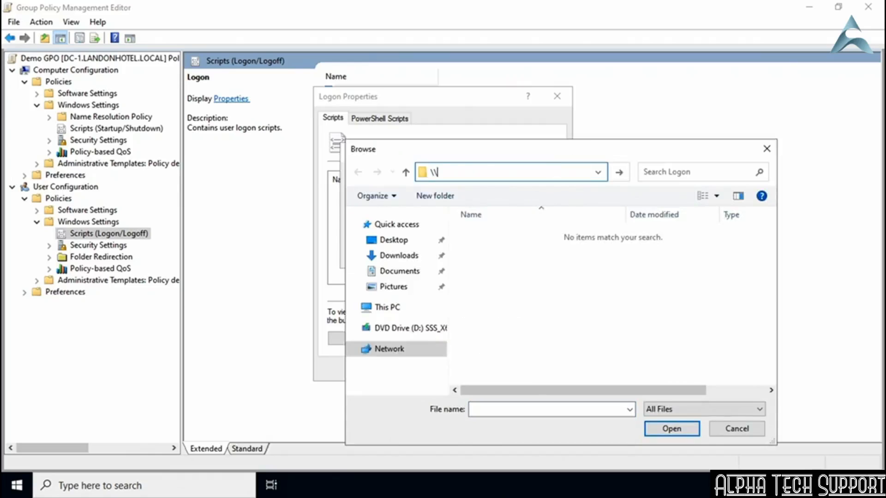
pyautogui.write('dc-1\\scripts')
pyautogui.press('Return')
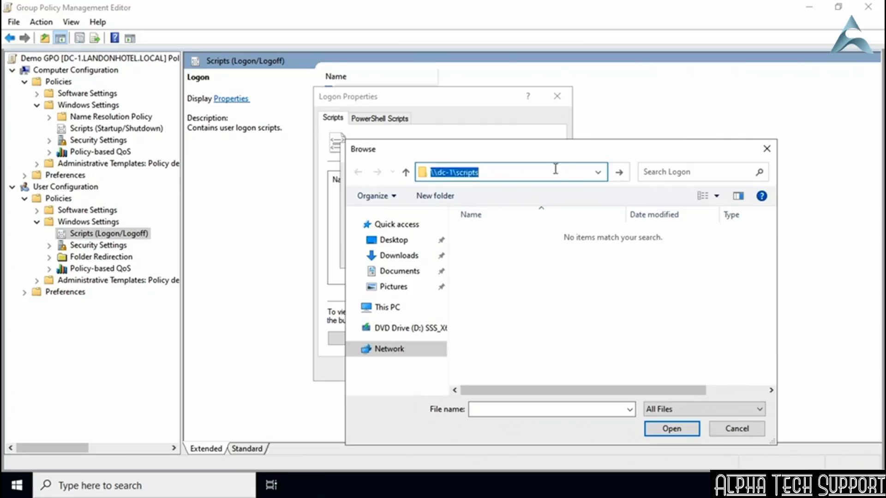
pyautogui.doubleClick(500, 236)
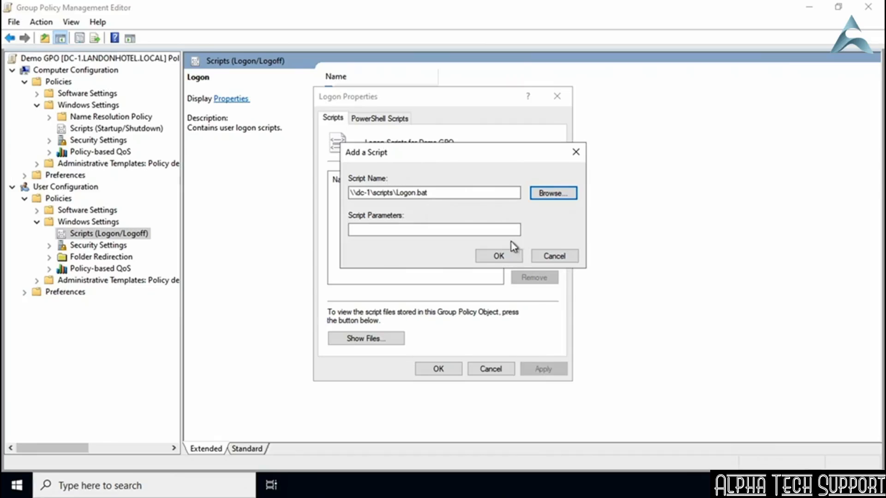
pyautogui.click(541, 255)
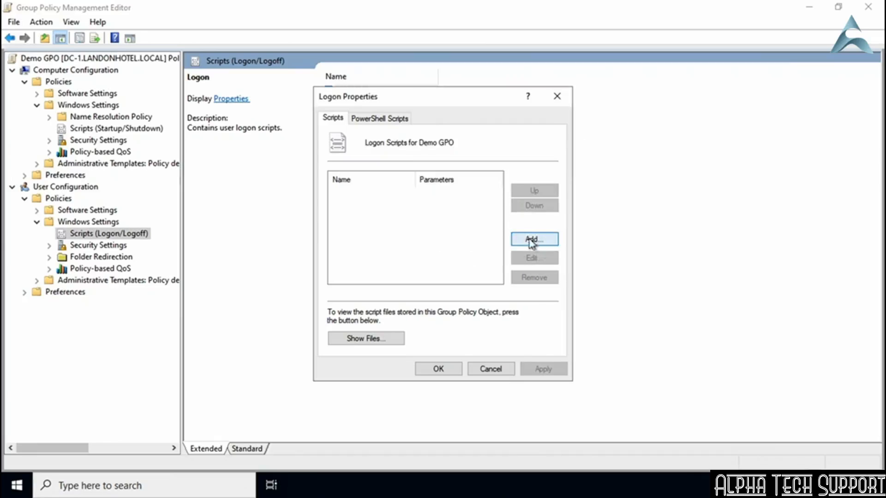
# Step: Copy Logon.bat from Local Disk (C:) into the Demo GPO's user Logon scripts folder and close that folder
pyautogui.click(387, 342)
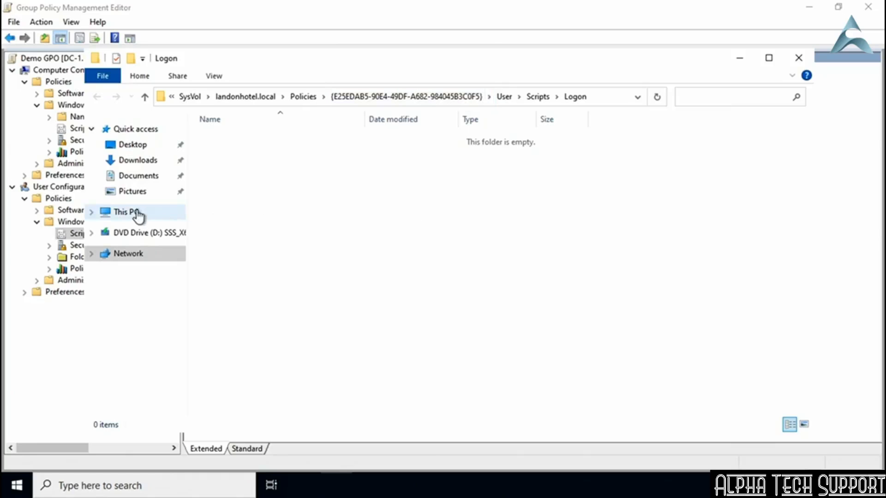
pyautogui.click(91, 212)
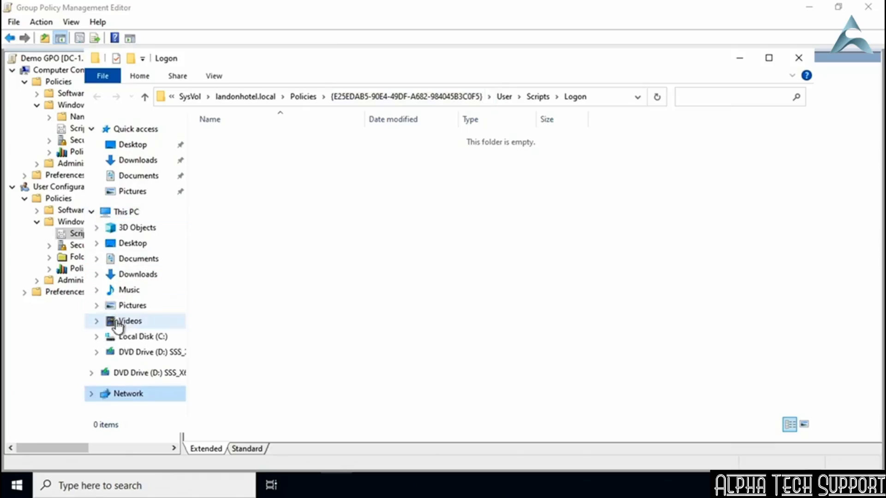
pyautogui.click(123, 337)
pyautogui.click(223, 220)
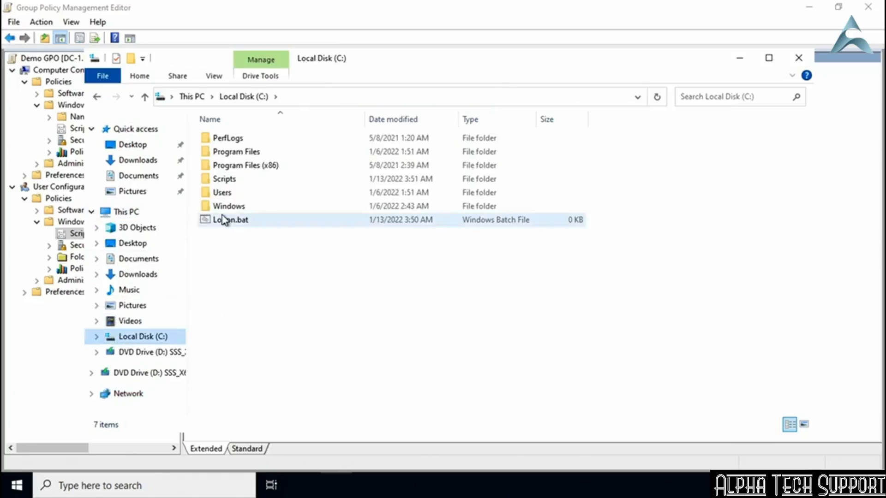
pyautogui.click(97, 97)
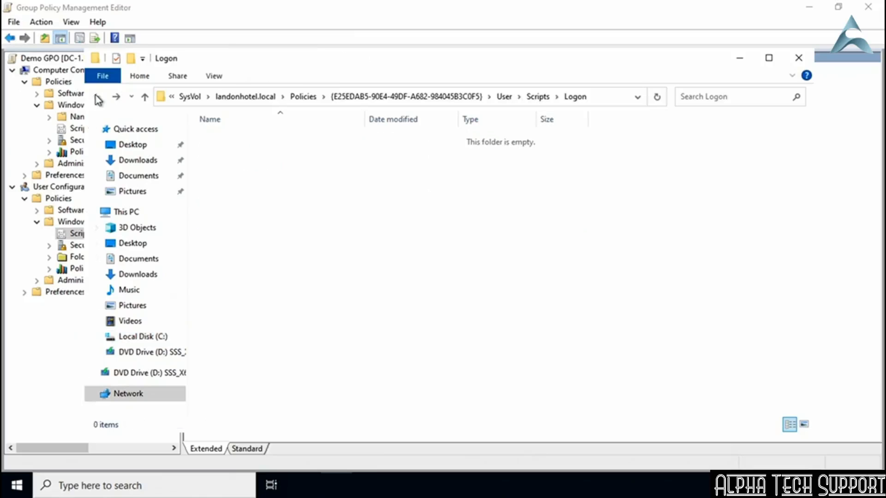
pyautogui.rightClick(368, 187)
pyautogui.click(412, 277)
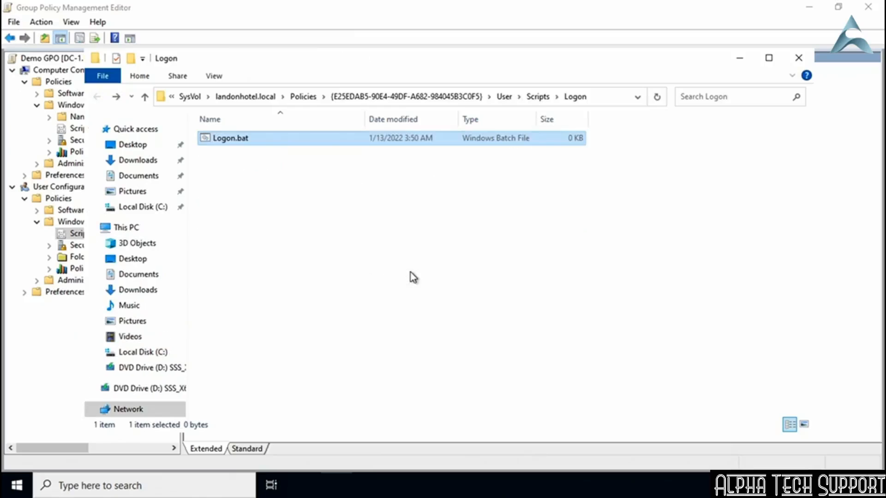
pyautogui.click(799, 58)
# Step: Add logon.bat to the user Logon scripts, check the stored script files, and accept the Logon properties
pyautogui.click(541, 239)
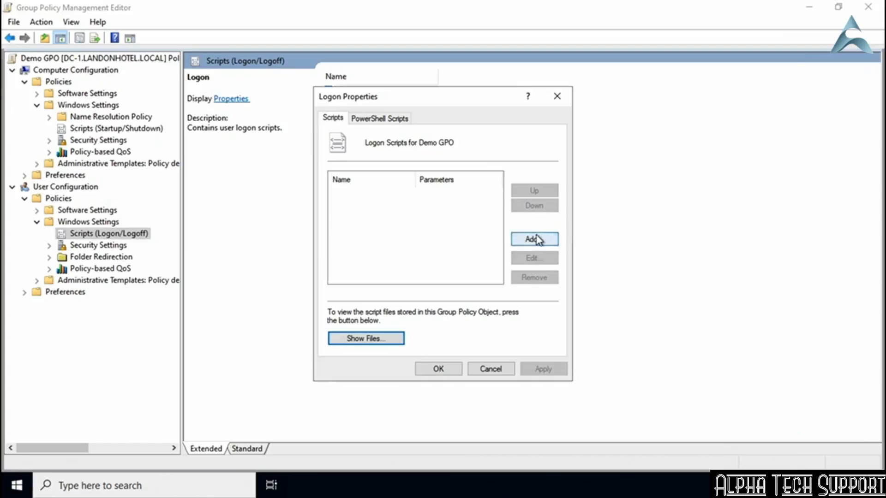
pyautogui.write('logon.bat')
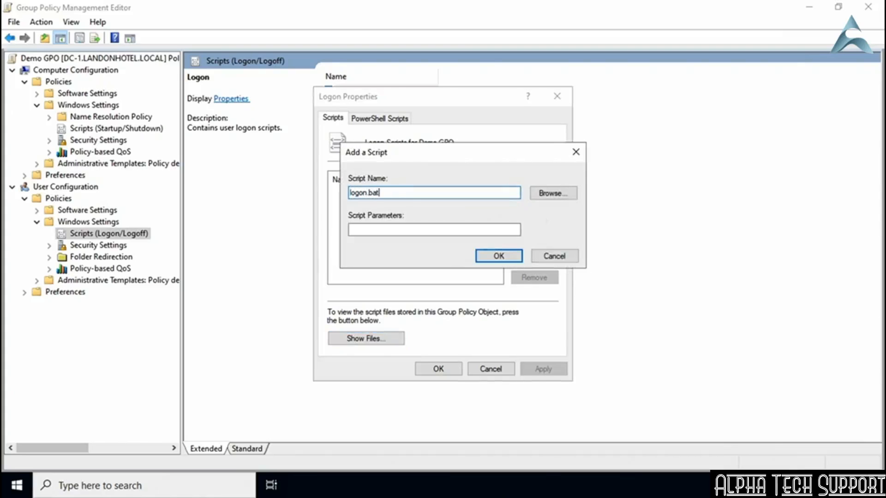
pyautogui.click(499, 256)
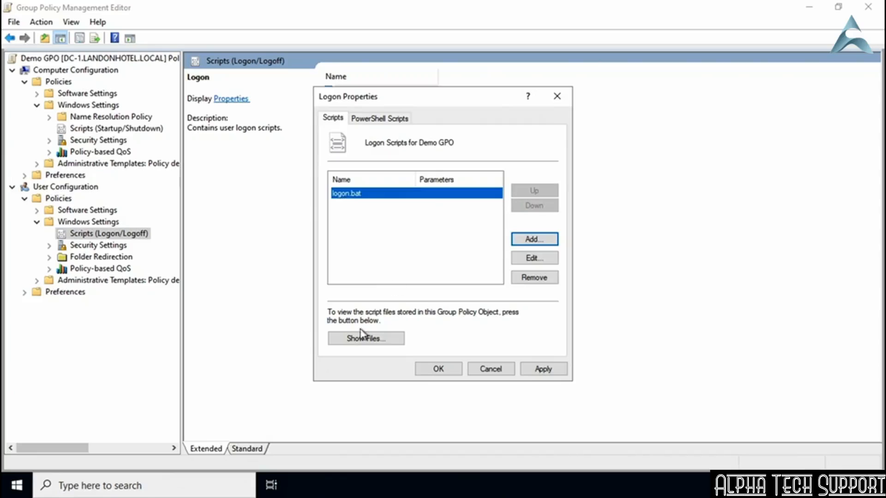
pyautogui.click(373, 339)
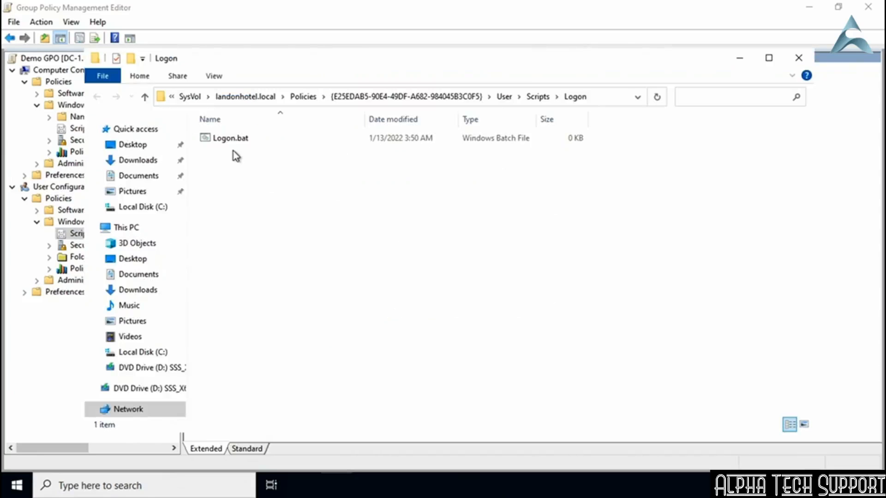
pyautogui.click(798, 58)
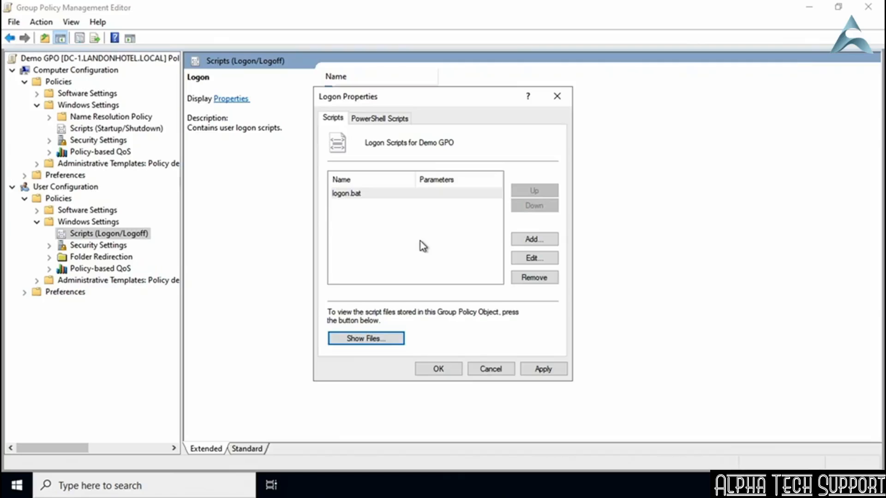
pyautogui.click(437, 369)
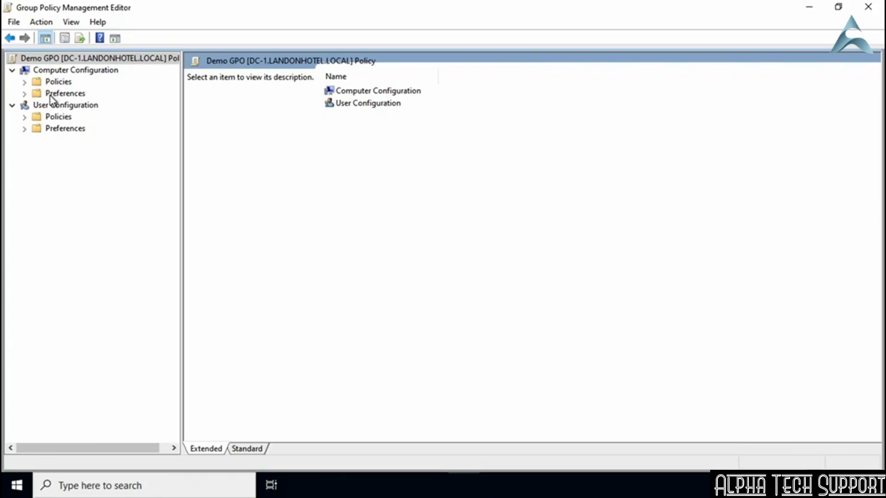
# Step: Examine the Windows Settings and Control Panel Settings preferences under both Computer Configuration and User Configuration
pyautogui.click(25, 93)
pyautogui.click(24, 152)
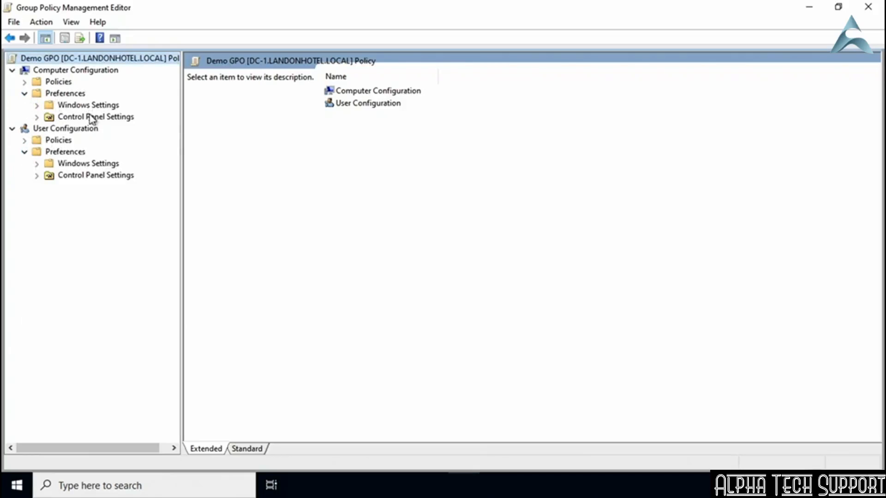
pyautogui.click(36, 106)
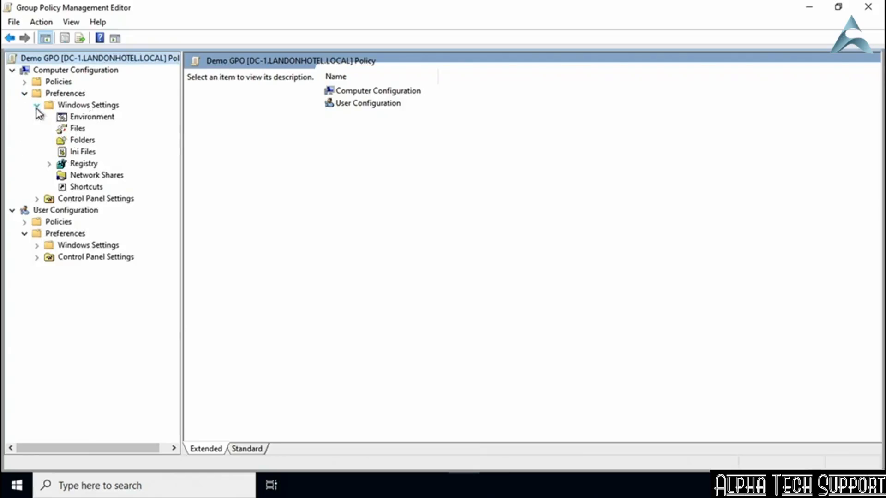
pyautogui.click(37, 199)
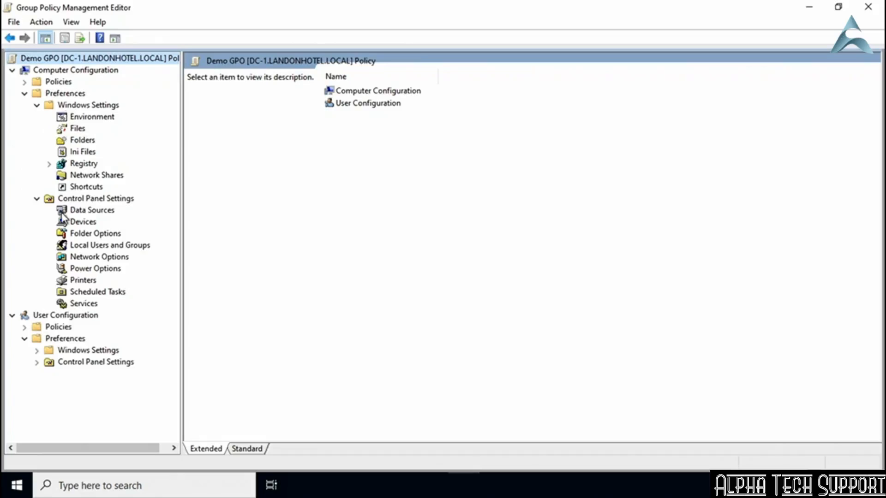
pyautogui.click(37, 106)
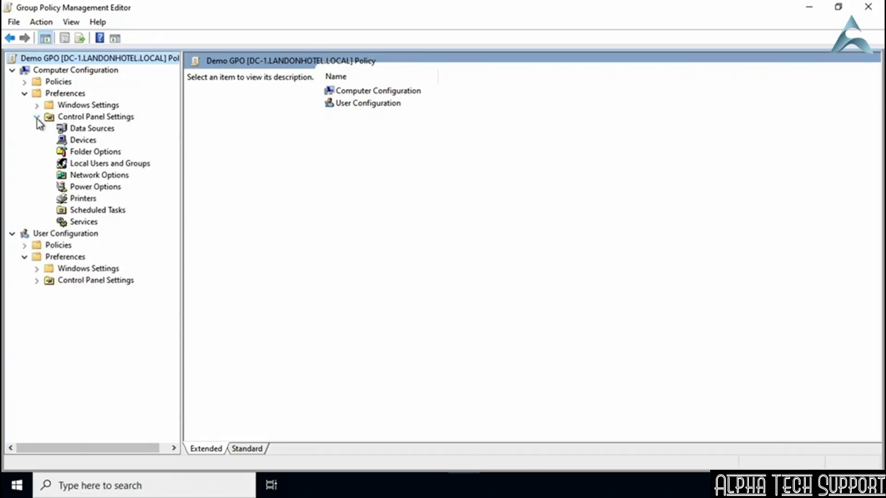
pyautogui.click(37, 118)
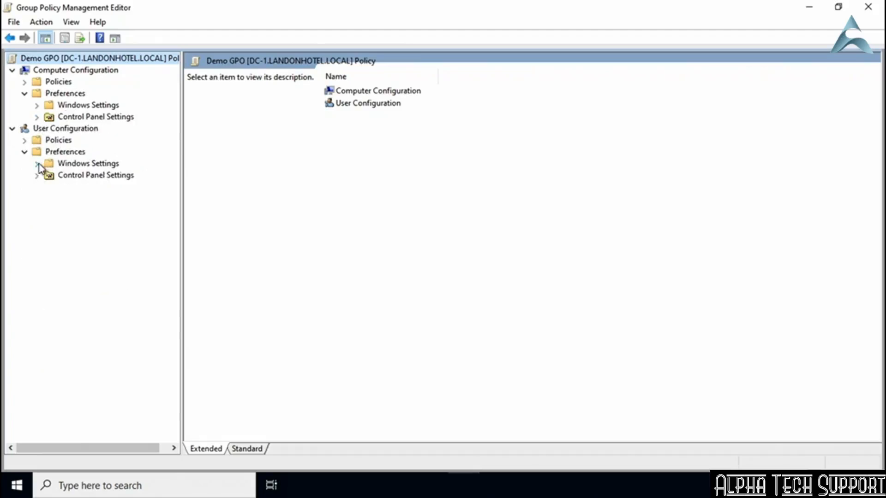
pyautogui.click(36, 164)
pyautogui.click(36, 269)
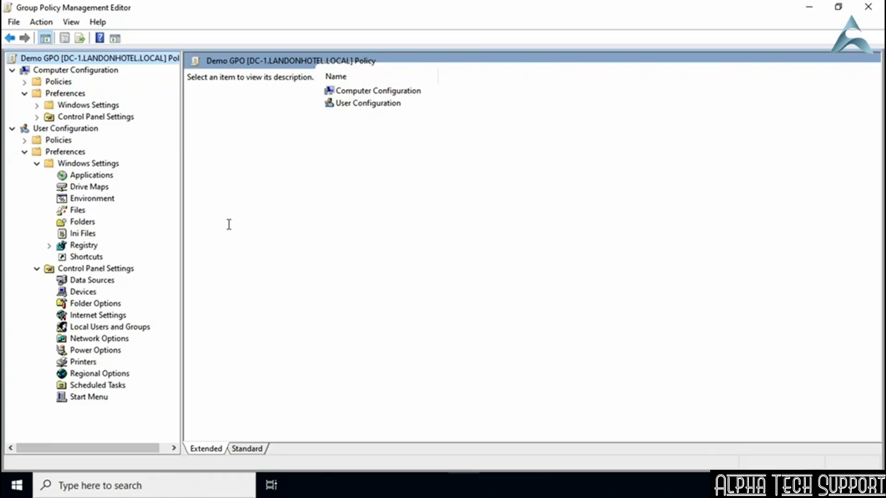
# Step: Start a new mapped drive in the user Drive Maps preferences with the action Create and the location \\dc-1\scripts
pyautogui.click(79, 189)
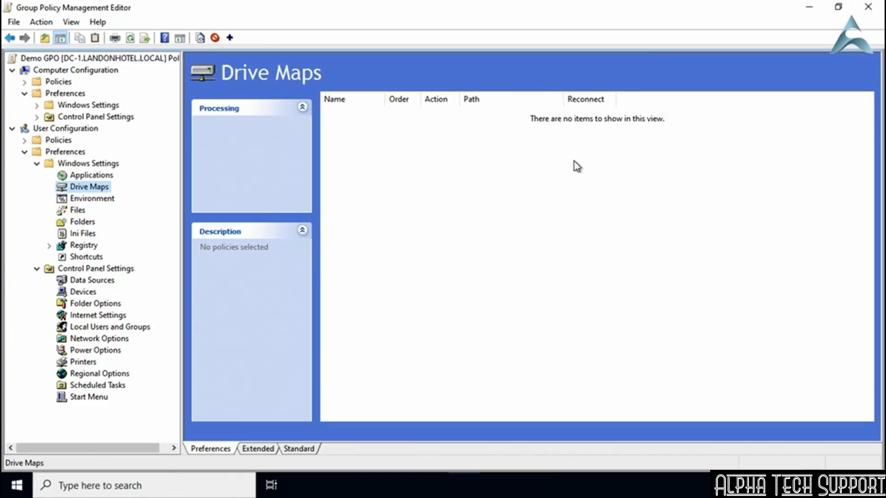
pyautogui.rightClick(67, 192)
pyautogui.moveTo(96, 190)
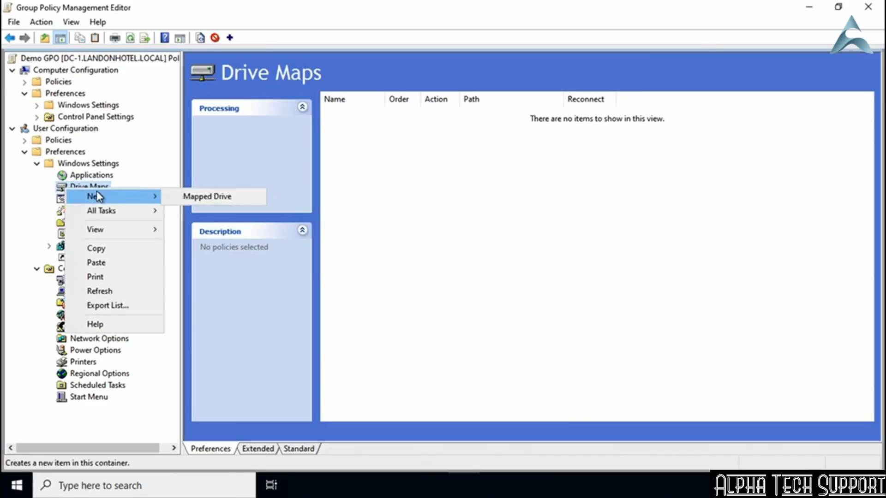
pyautogui.click(194, 198)
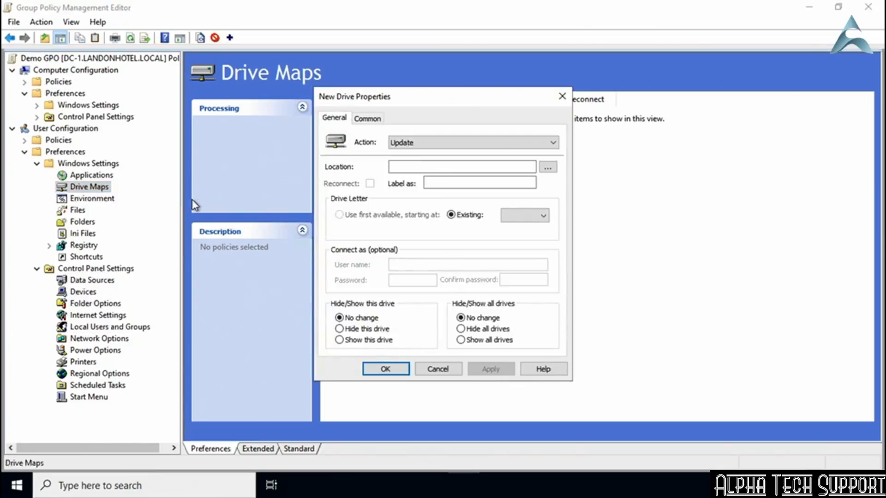
pyautogui.click(553, 144)
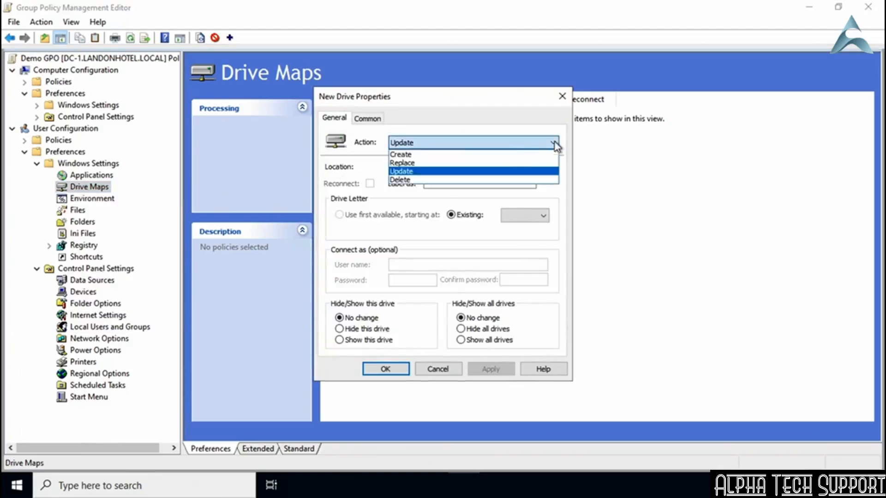
pyautogui.click(502, 155)
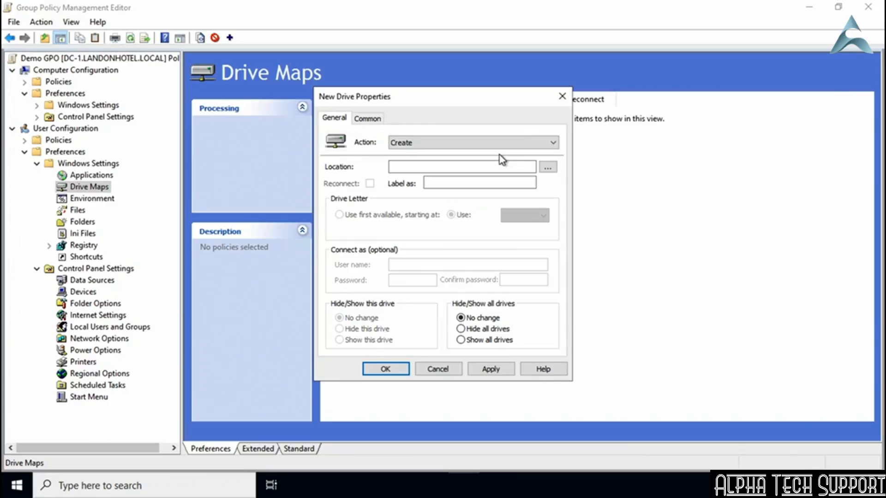
pyautogui.click(450, 167)
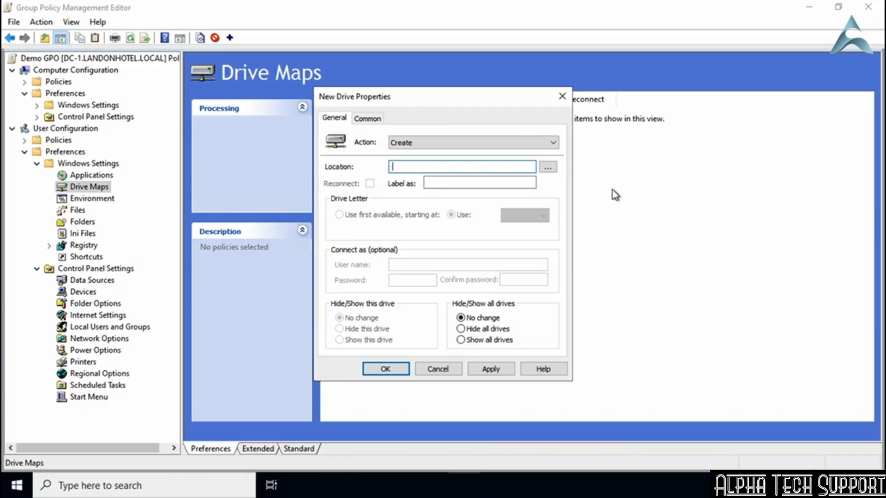
pyautogui.write('\\')
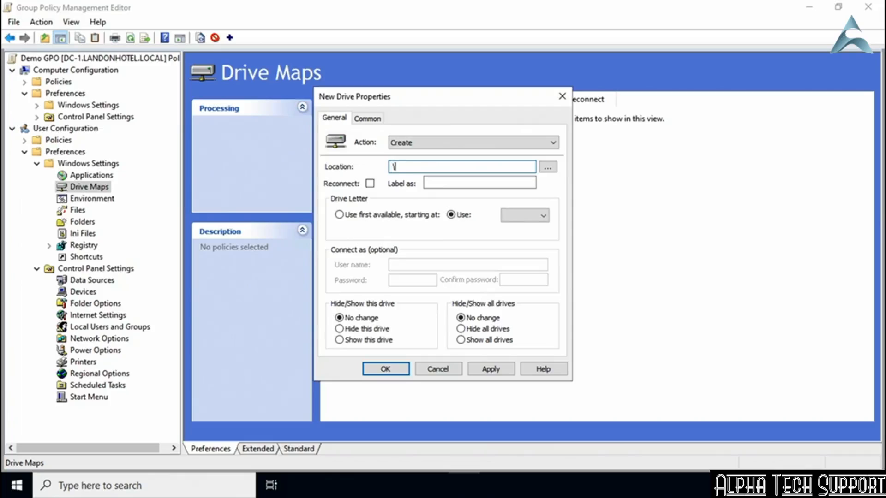
pyautogui.write('dc-1\\scripts')
# Step: Keep Reconnect off for the mapped drive and have it use the specific drive letter S
pyautogui.click(370, 184)
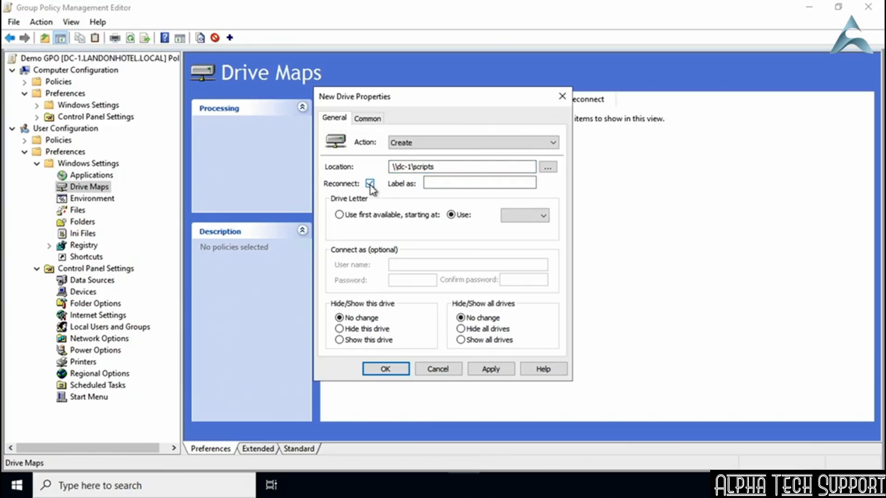
pyautogui.click(370, 184)
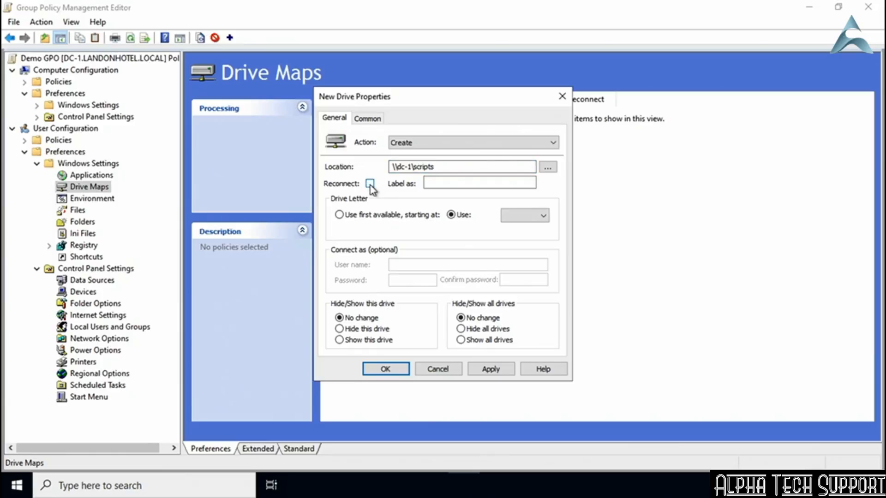
pyautogui.click(342, 216)
pyautogui.click(451, 215)
pyautogui.click(542, 221)
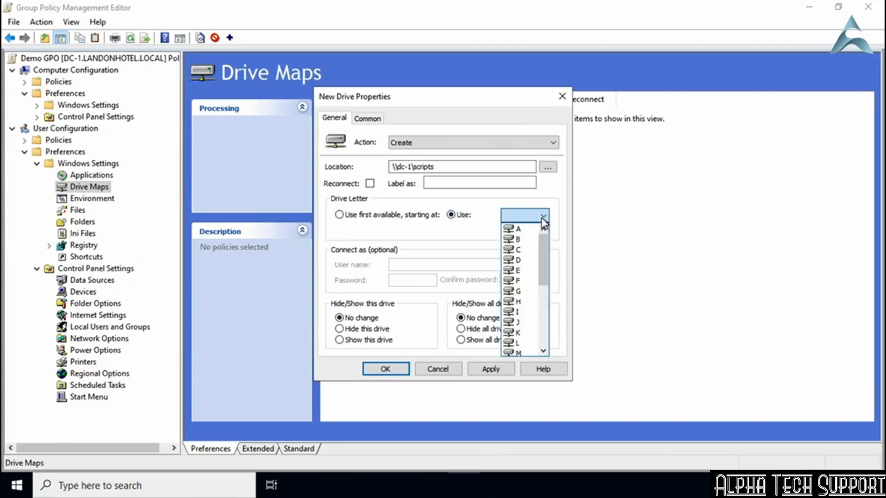
pyautogui.moveTo(543, 262); pyautogui.dragTo(542, 294)
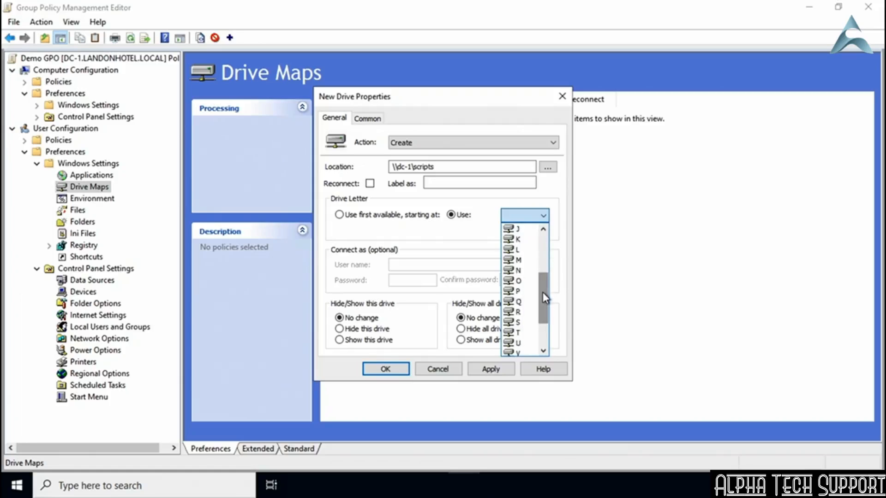
pyautogui.click(517, 322)
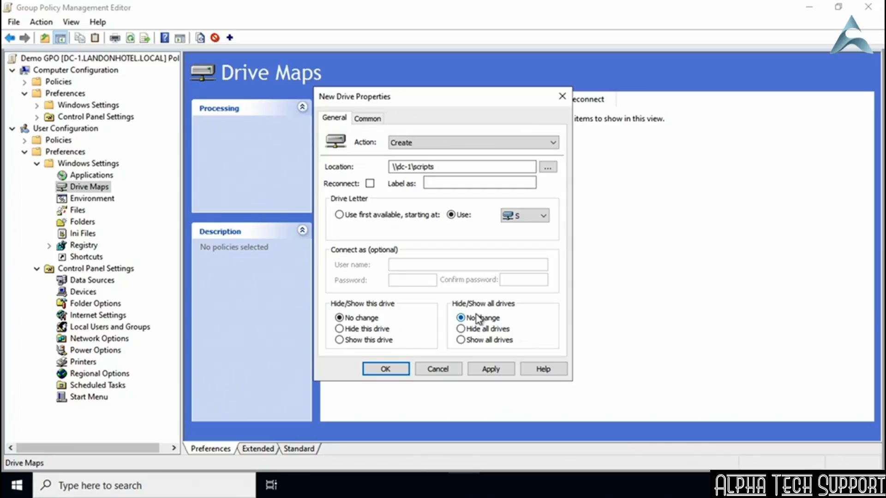
# Step: Enable item-level targeting for the new mapped drive and add a Security Group targeting item
pyautogui.click(371, 121)
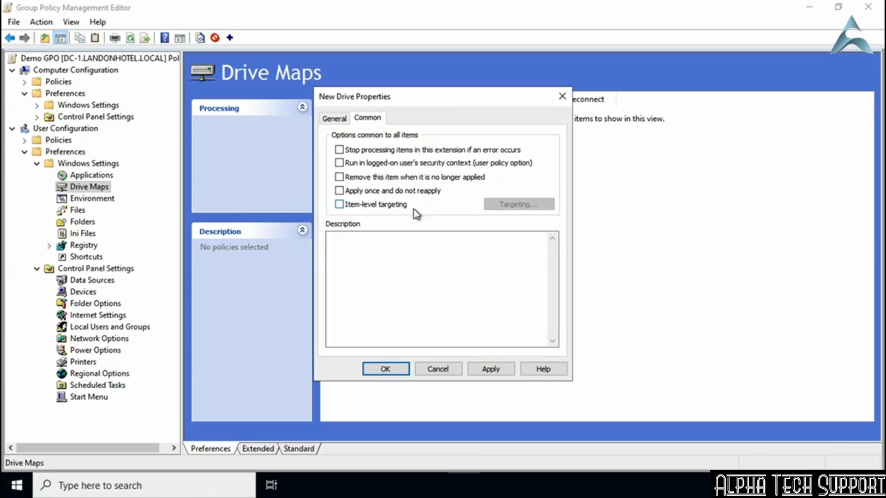
pyautogui.click(341, 205)
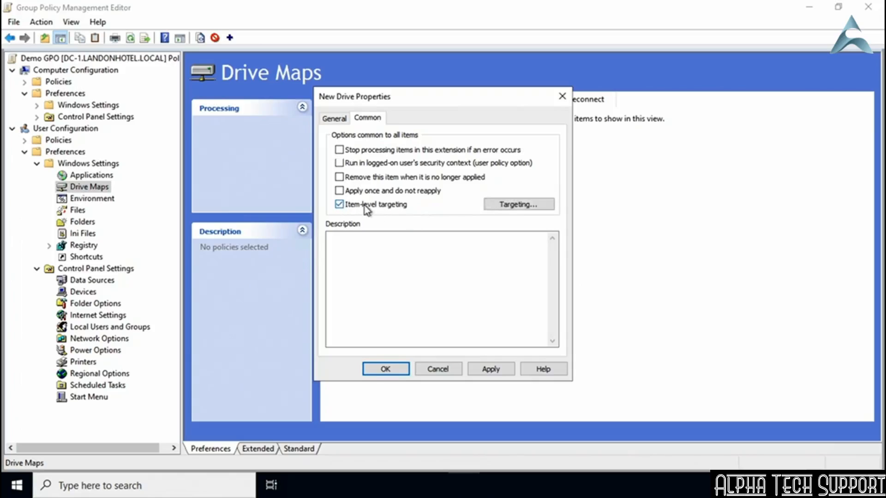
pyautogui.click(517, 205)
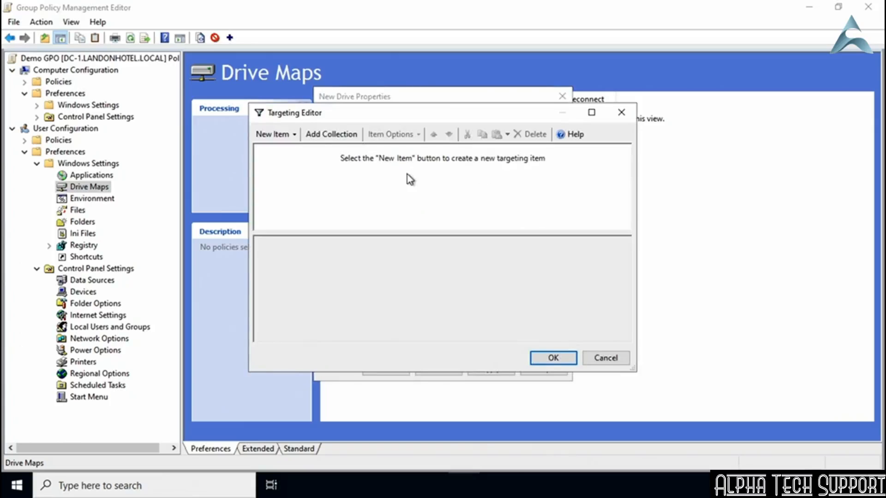
pyautogui.click(293, 135)
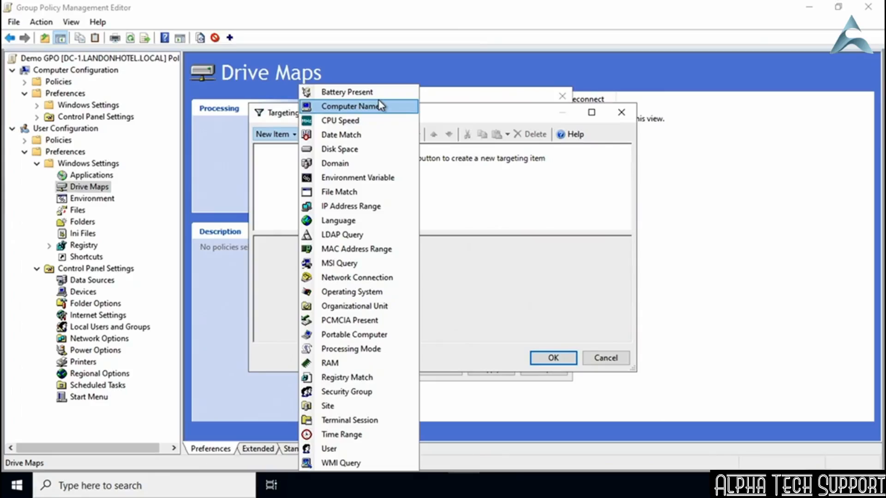
pyautogui.click(382, 396)
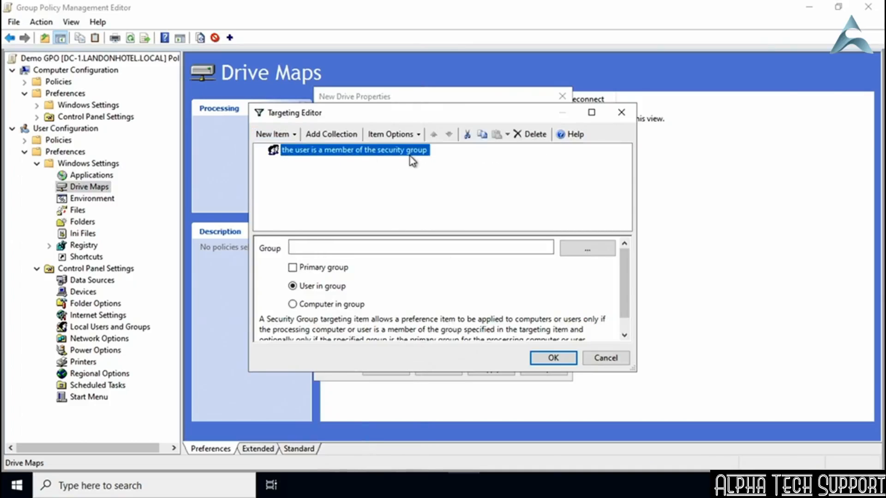
# Step: Set the targeting item's security group to CustSvc Users from landonhotel.local, checking the name before accepting it
pyautogui.click(350, 248)
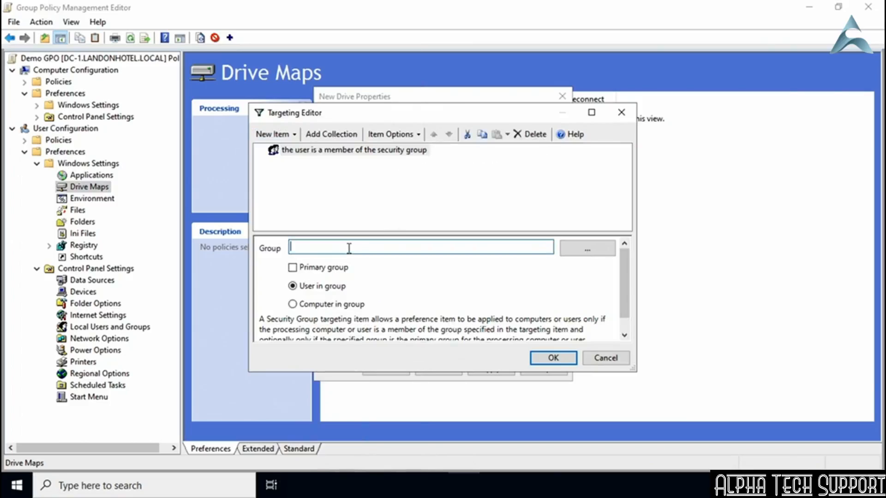
pyautogui.click(592, 250)
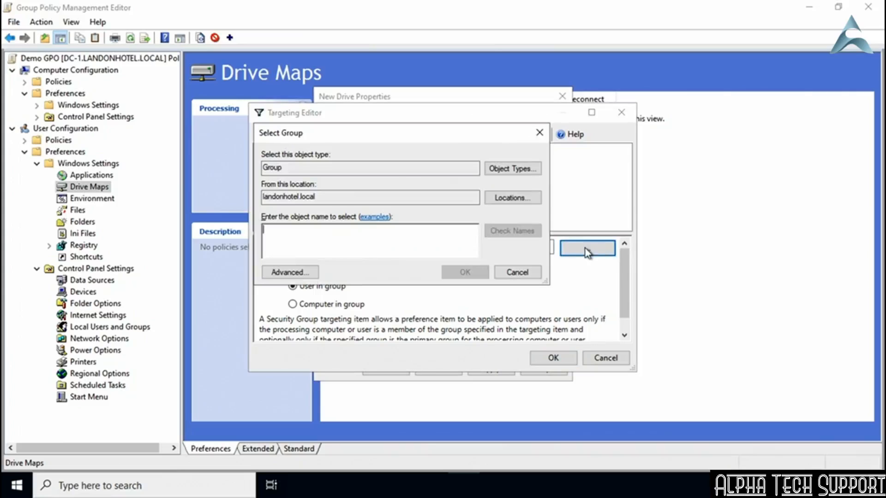
pyautogui.write('CustSvc Users')
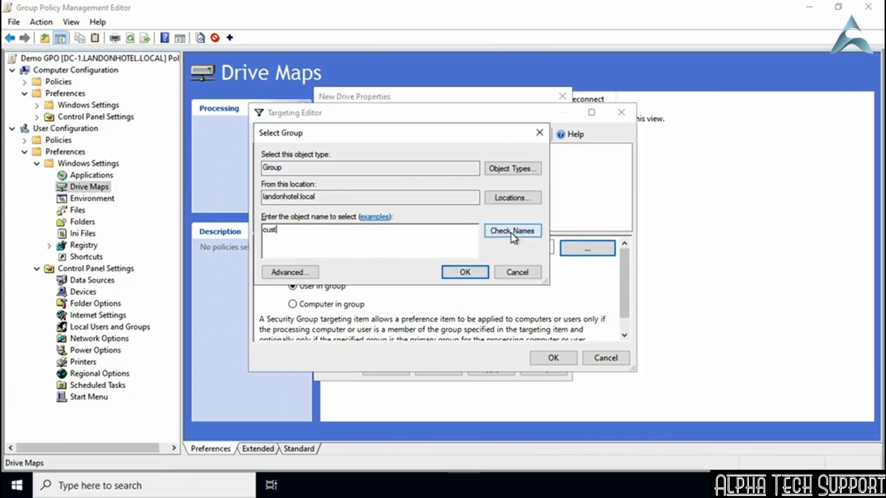
pyautogui.click(504, 231)
pyautogui.click(462, 273)
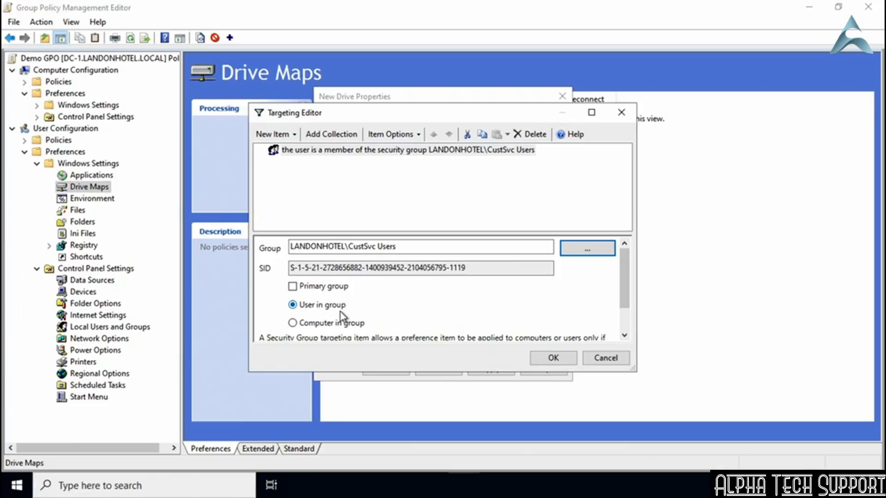
# Step: Try matching on Computer in group, return to User in group, and accept both the targeting and the new drive properties
pyautogui.click(293, 323)
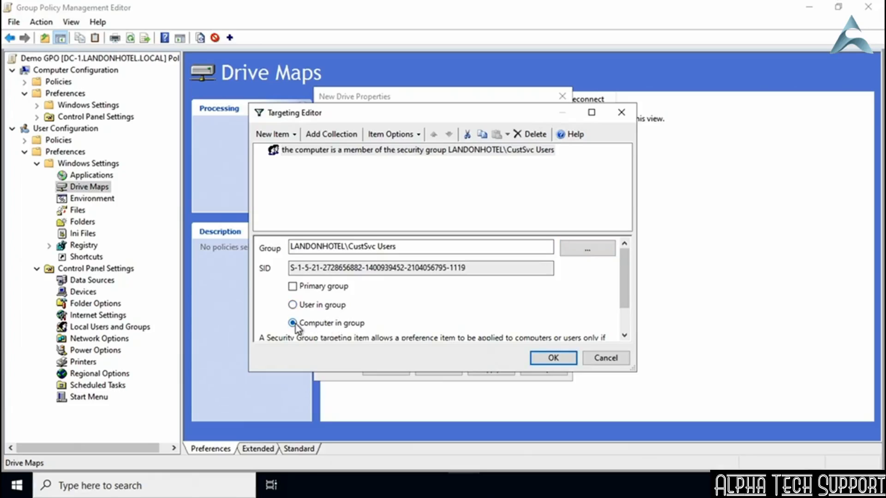
pyautogui.click(294, 306)
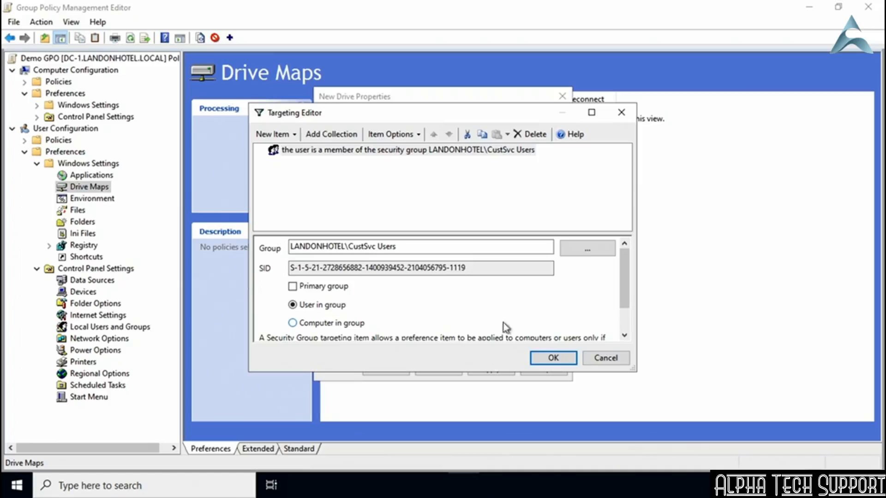
pyautogui.click(536, 357)
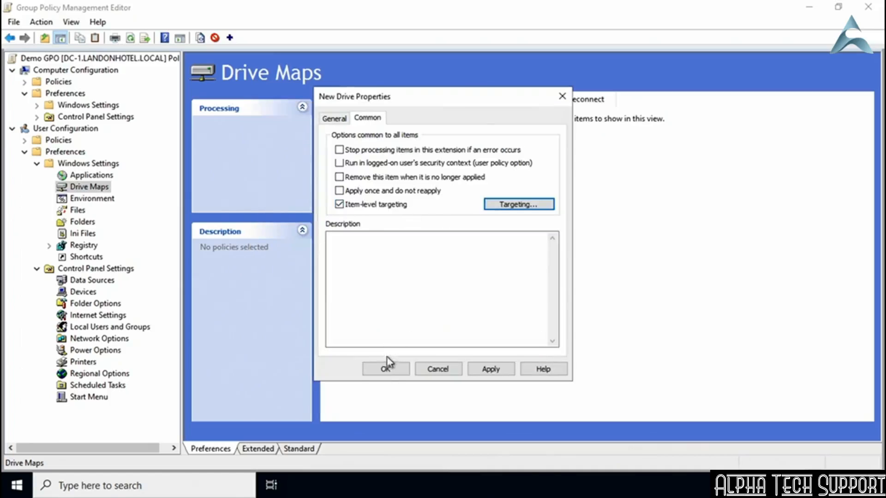
pyautogui.click(384, 370)
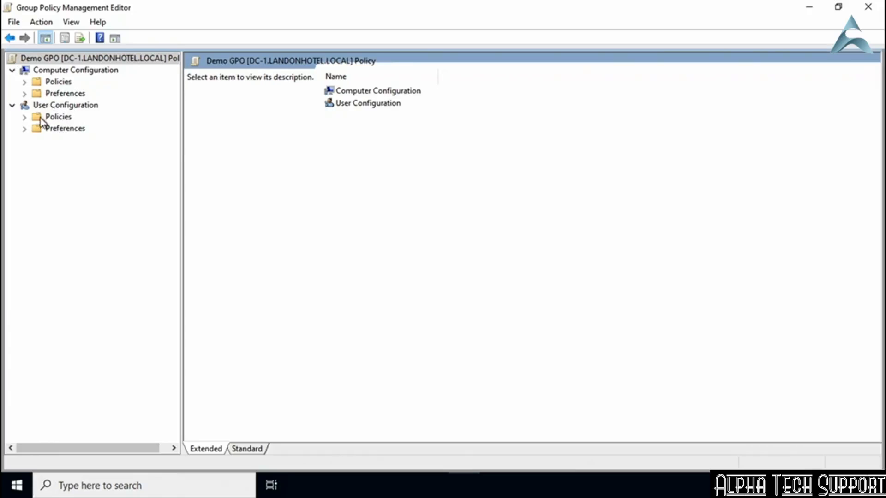
# Step: Read the description of Set Group Policy refresh interval for users in the user System > Group Policy administrative templates
pyautogui.click(25, 117)
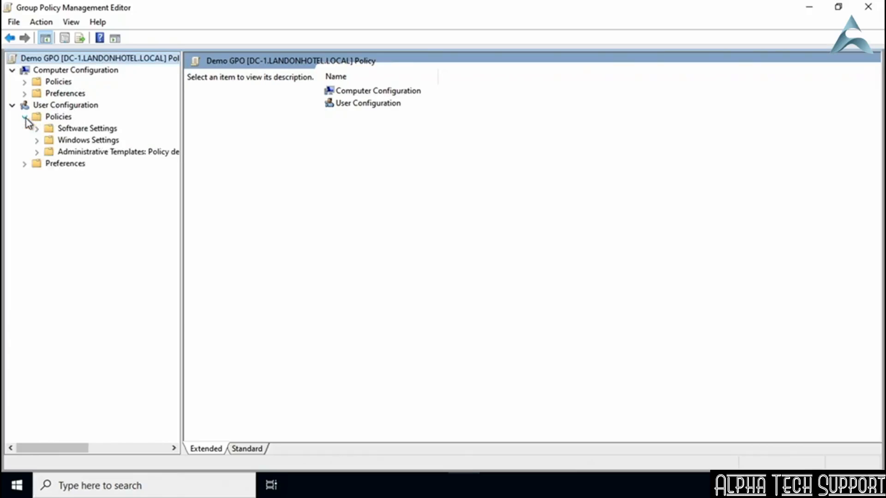
pyautogui.click(37, 152)
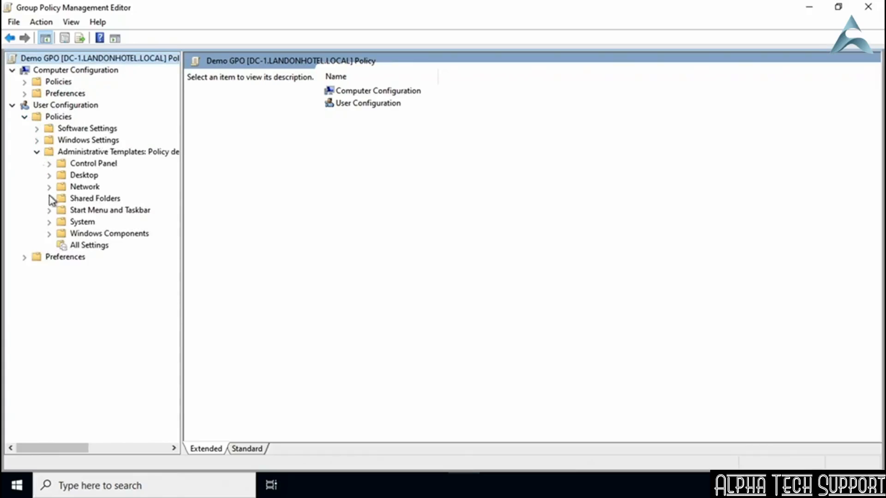
pyautogui.click(49, 222)
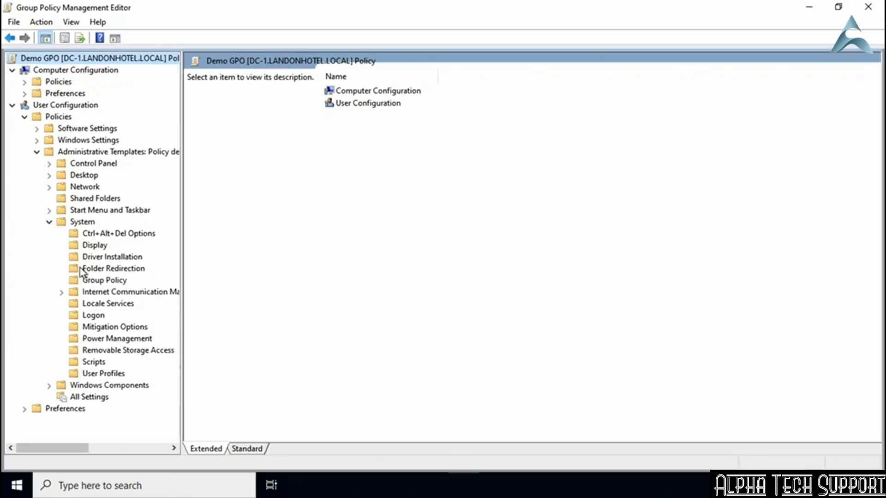
pyautogui.click(83, 282)
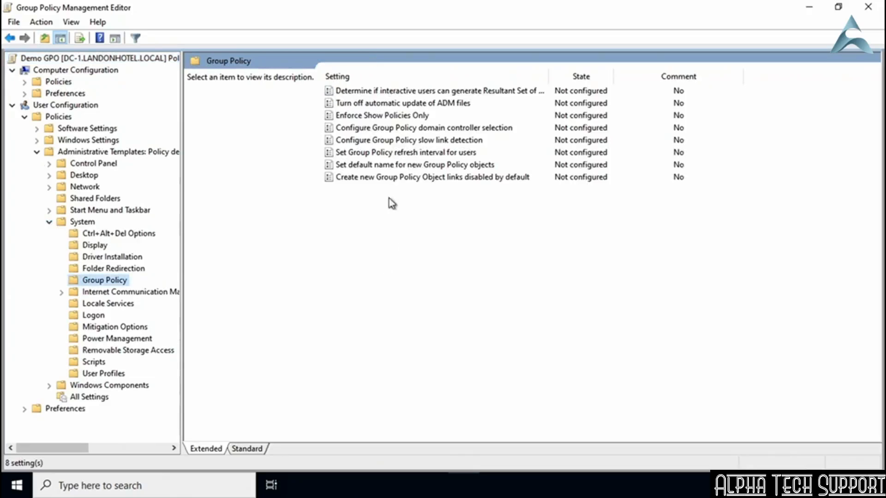
pyautogui.click(342, 156)
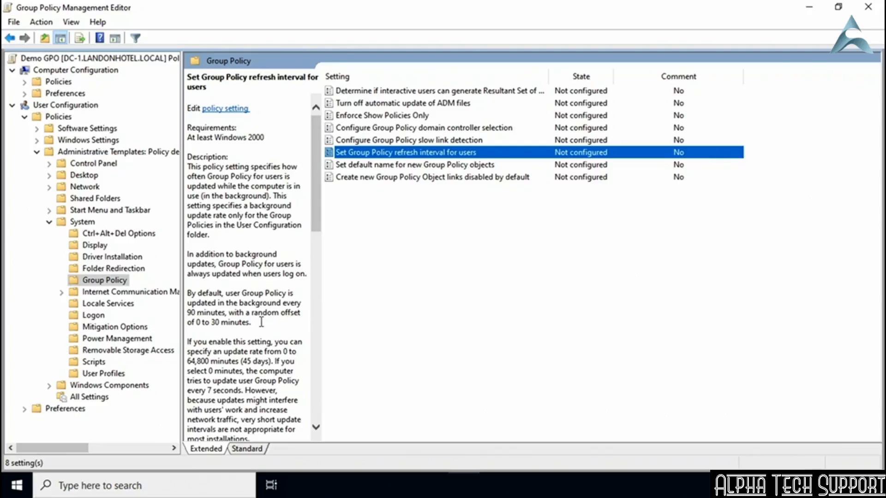
# Step: Try enabling the refresh interval for users at 1440 minutes with a random offset of 120 minutes, and discard the changes
pyautogui.doubleClick(377, 157)
pyautogui.moveTo(287, 49); pyautogui.dragTo(428, 45)
pyautogui.click(185, 112)
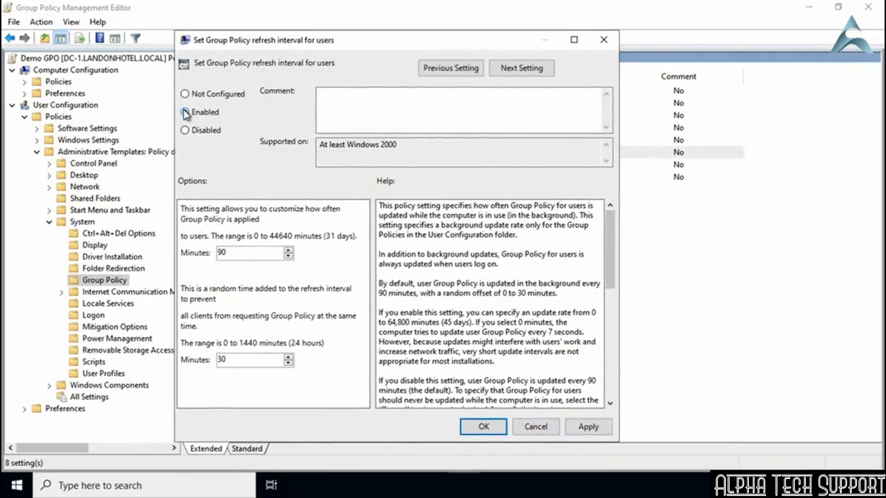
pyautogui.doubleClick(234, 252)
pyautogui.write('30')
pyautogui.press('BackSpace')
pyautogui.press('BackSpace')
pyautogui.write('1440')
pyautogui.doubleClick(222, 360)
pyautogui.write('120')
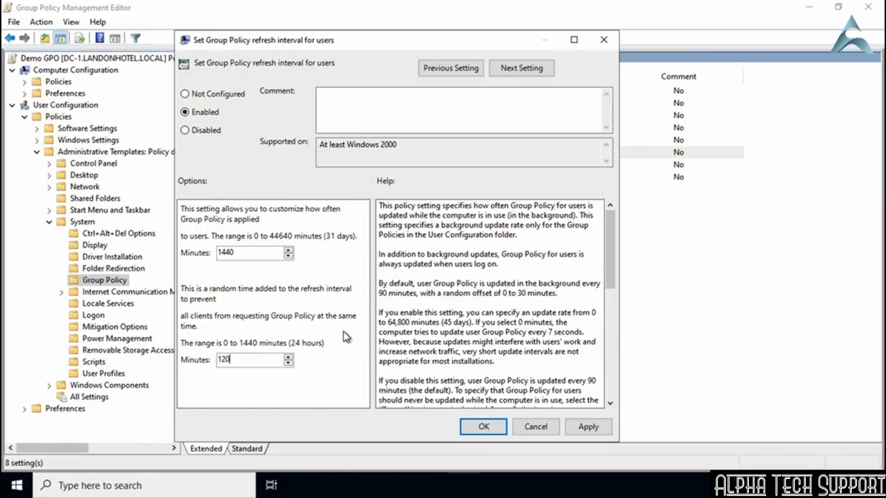
pyautogui.click(537, 425)
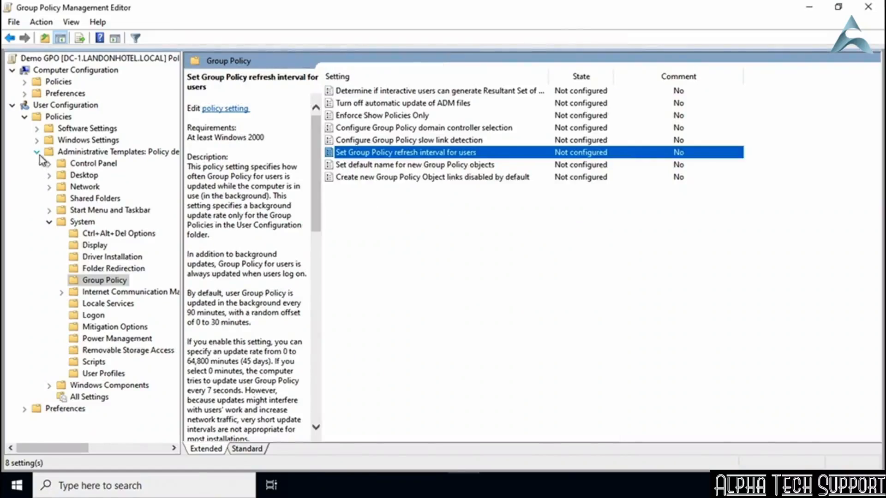
# Step: Compare the descriptions of the refresh interval settings for computers and domain controllers in the computer System > Group Policy administrative templates
pyautogui.click(25, 118)
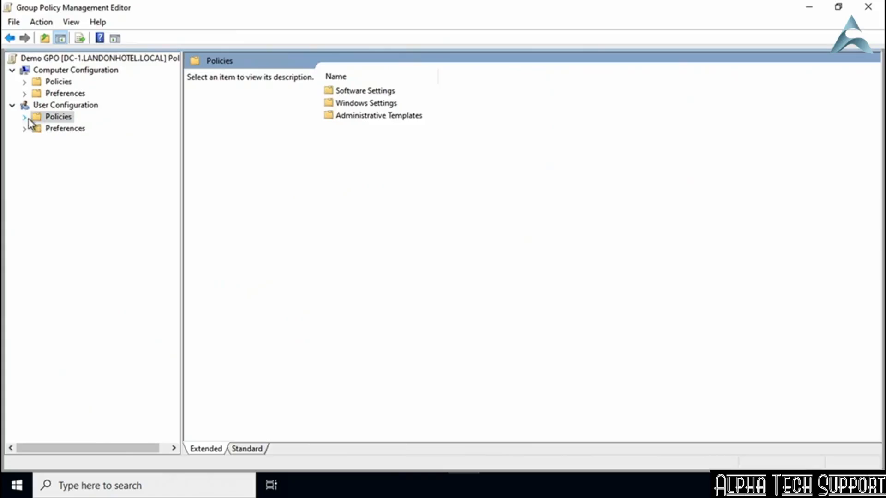
pyautogui.click(25, 82)
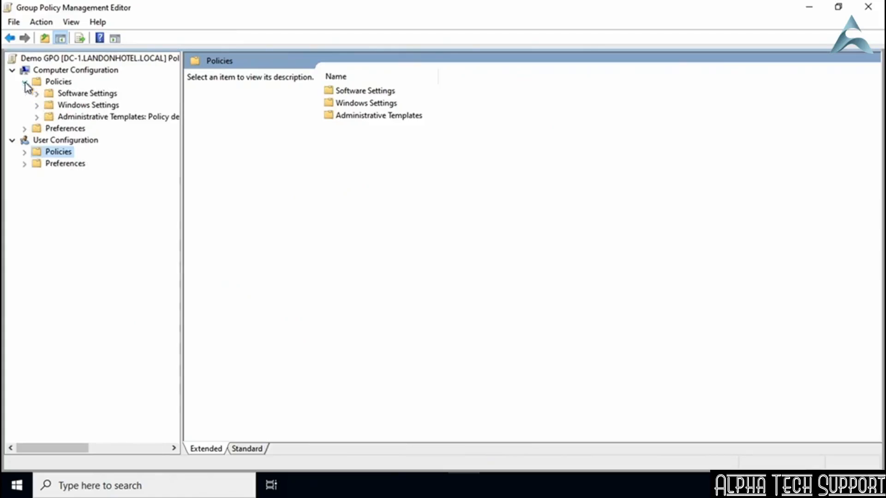
pyautogui.click(37, 117)
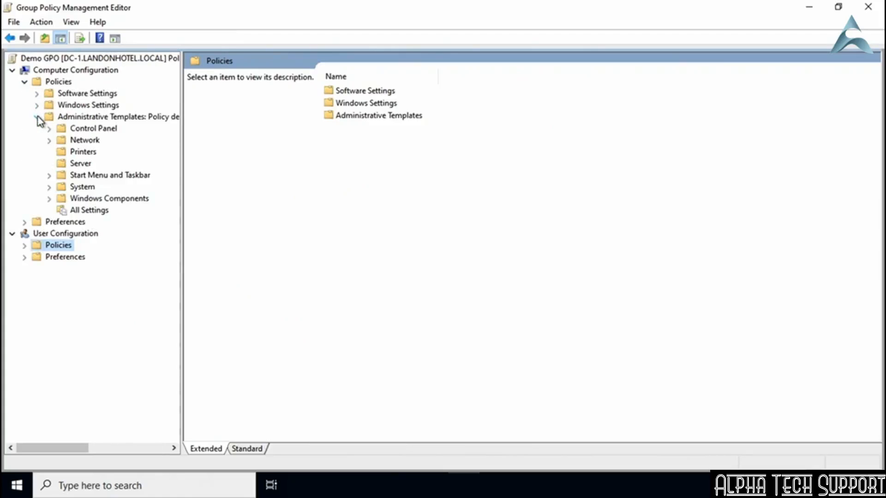
pyautogui.click(49, 187)
pyautogui.click(91, 282)
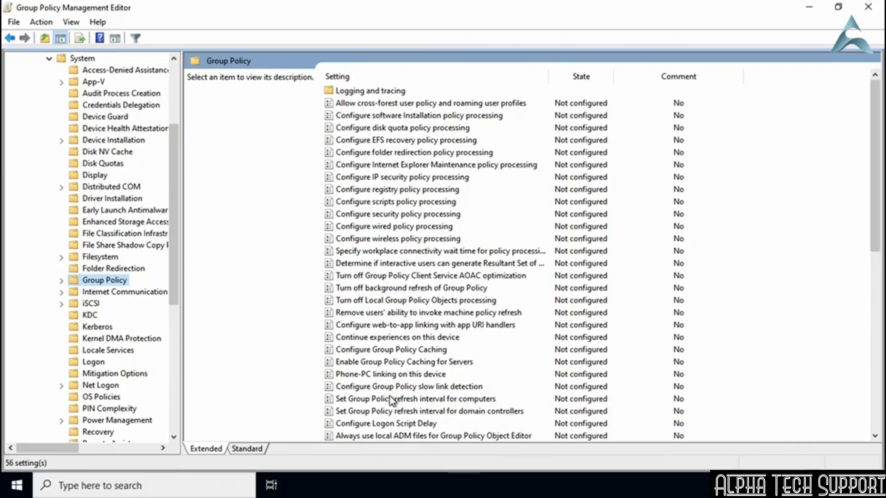
pyautogui.click(373, 403)
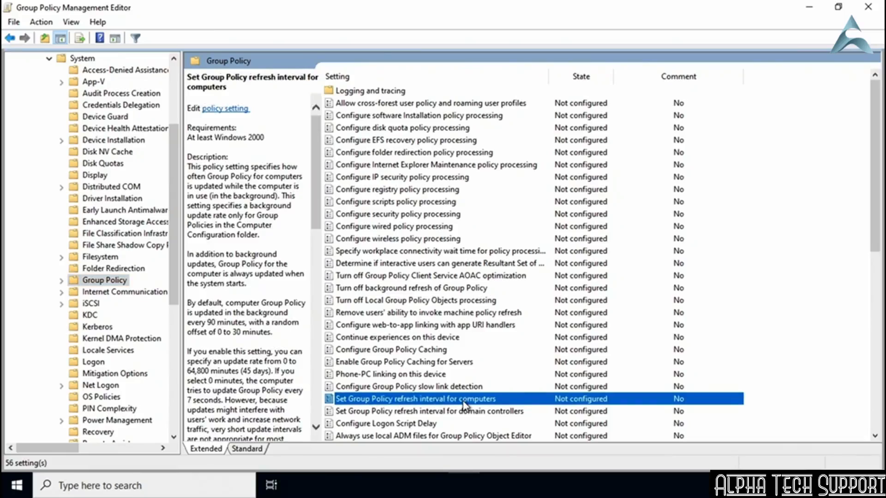
pyautogui.click(376, 415)
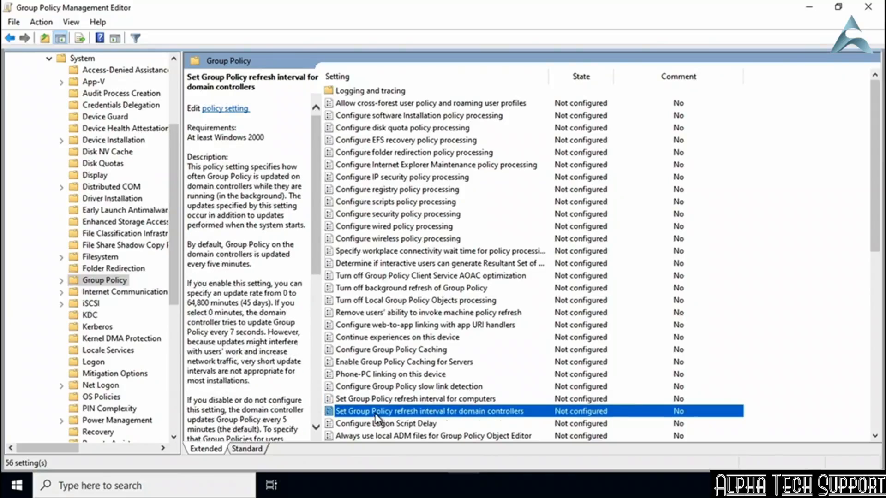
pyautogui.click(385, 400)
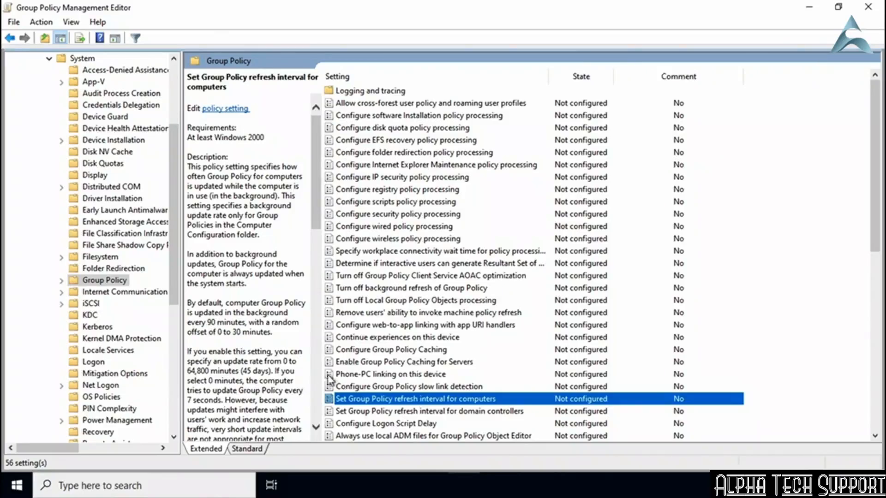
# Step: Examine the interval options offered when the refresh interval for computers is Enabled, and discard the change
pyautogui.doubleClick(368, 400)
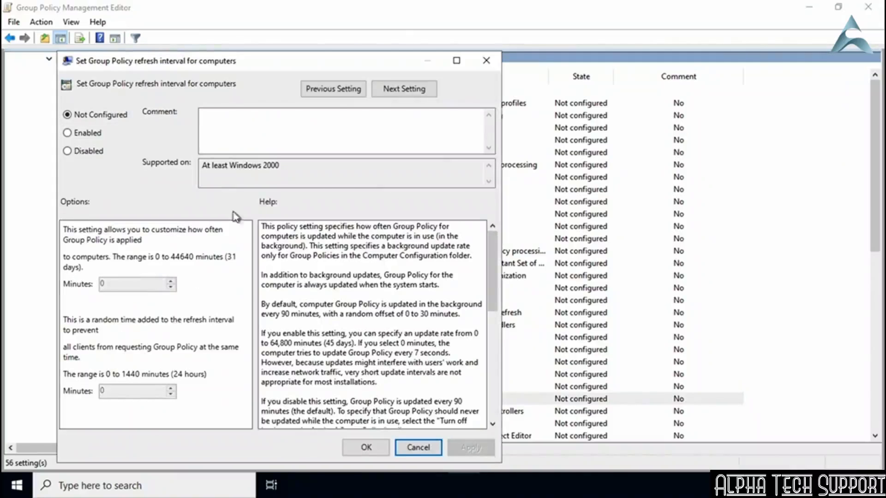
pyautogui.click(82, 135)
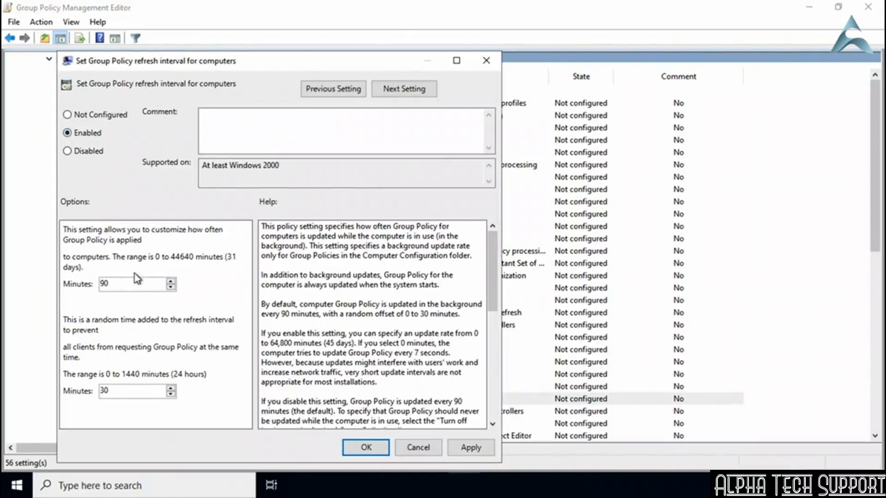
pyautogui.click(417, 447)
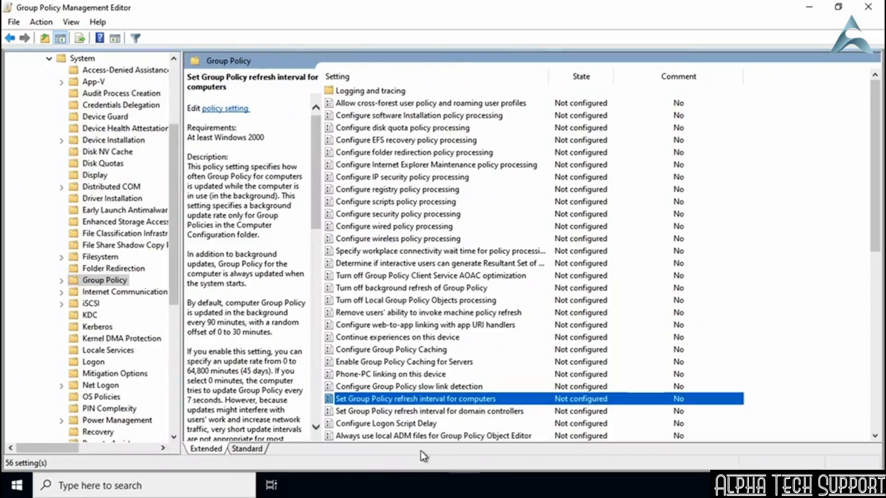
# Step: Examine the description and Enabled options of the refresh interval for domain controllers, and discard the change
pyautogui.click(406, 413)
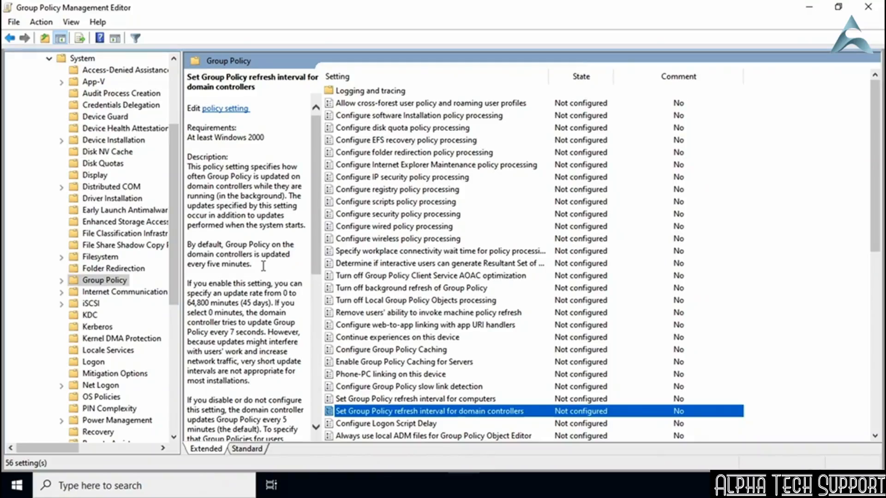
pyautogui.doubleClick(428, 413)
pyautogui.click(95, 152)
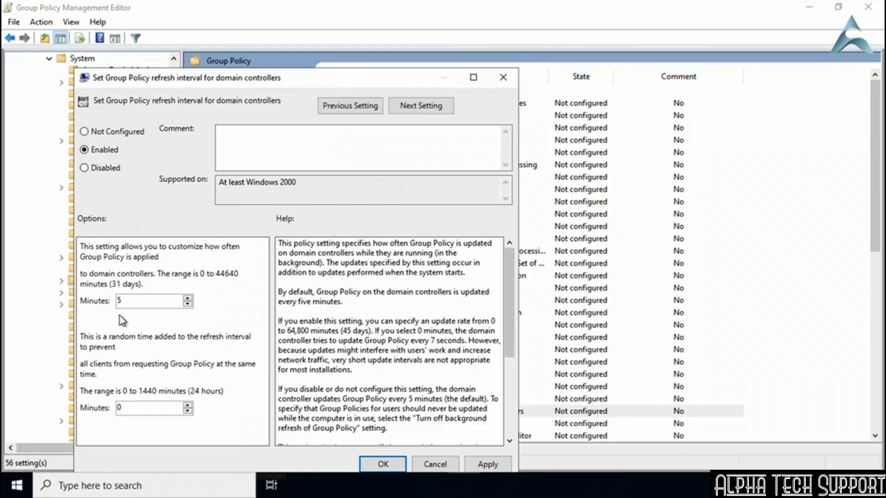
pyautogui.click(426, 463)
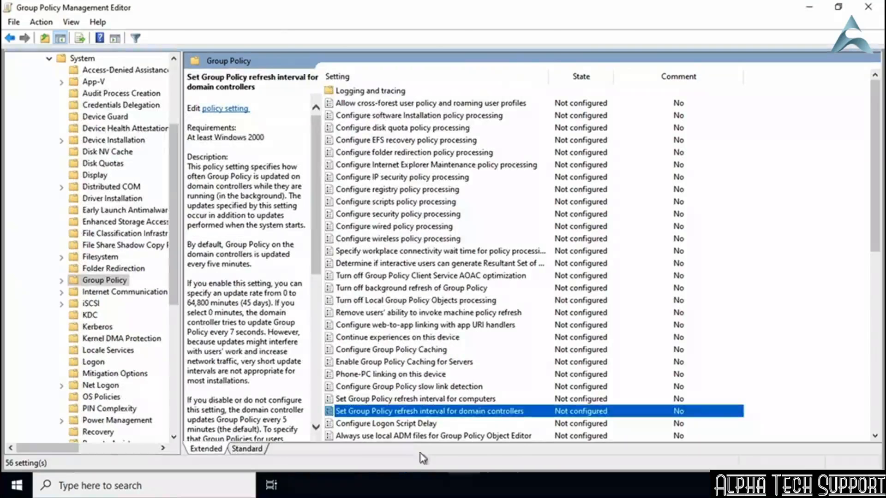
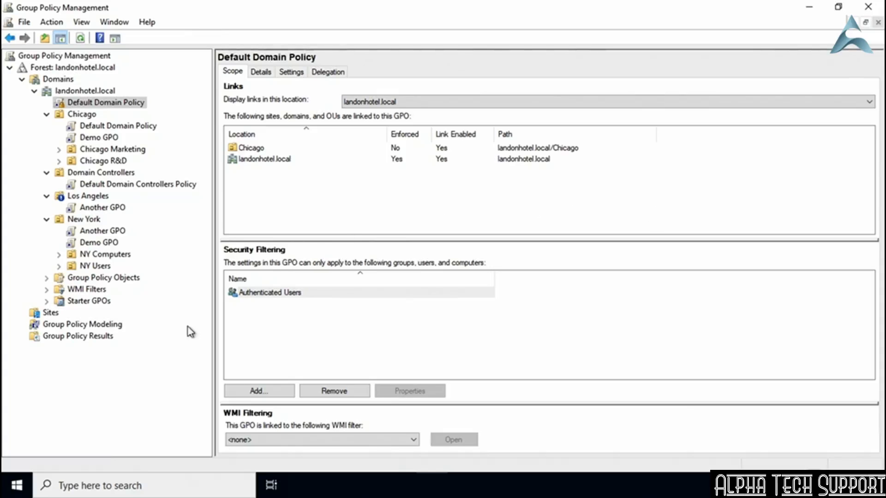
# Step: Open Command Prompt and run gpupdate to refresh the computer and user policies on this server
pyautogui.click(17, 485)
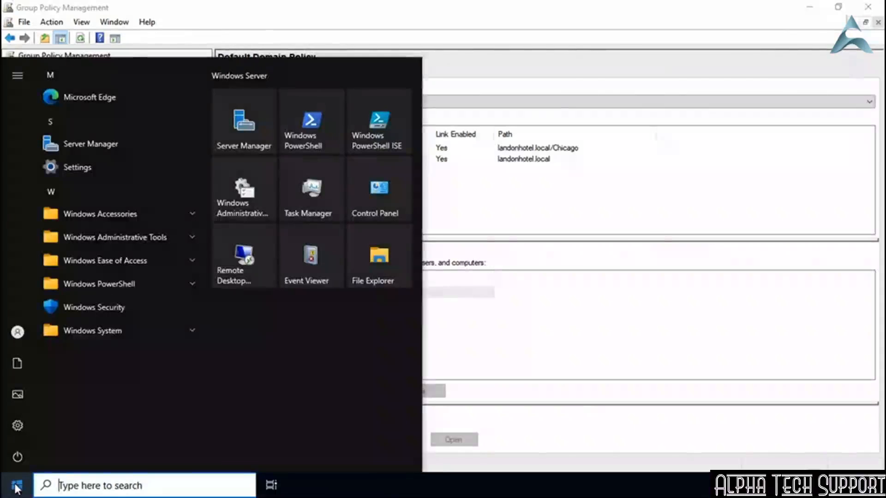
pyautogui.write('cmd')
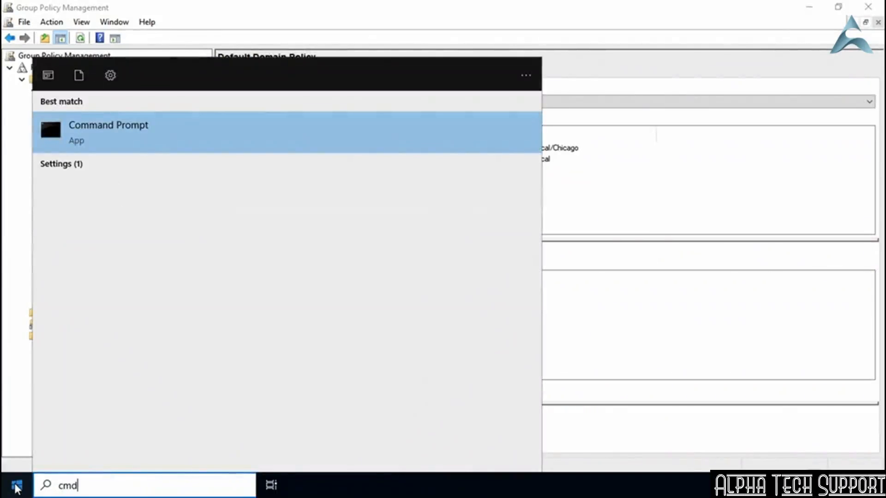
pyautogui.click(115, 136)
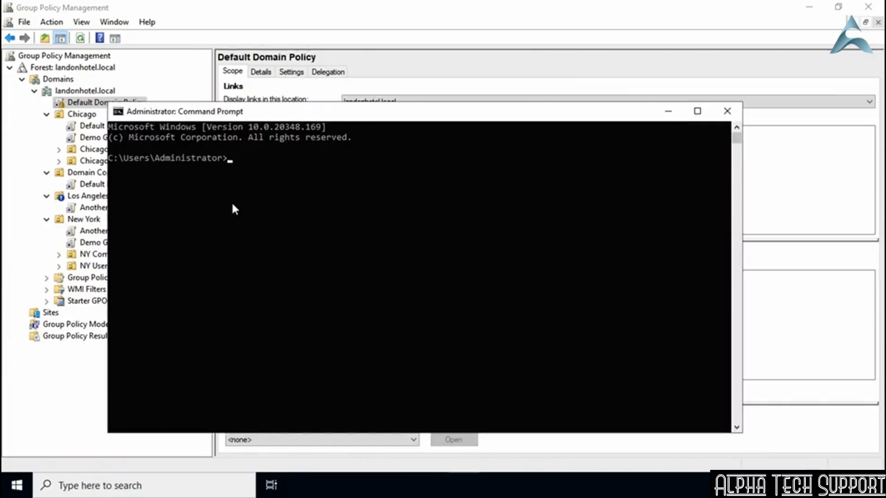
pyautogui.write('gpupdate')
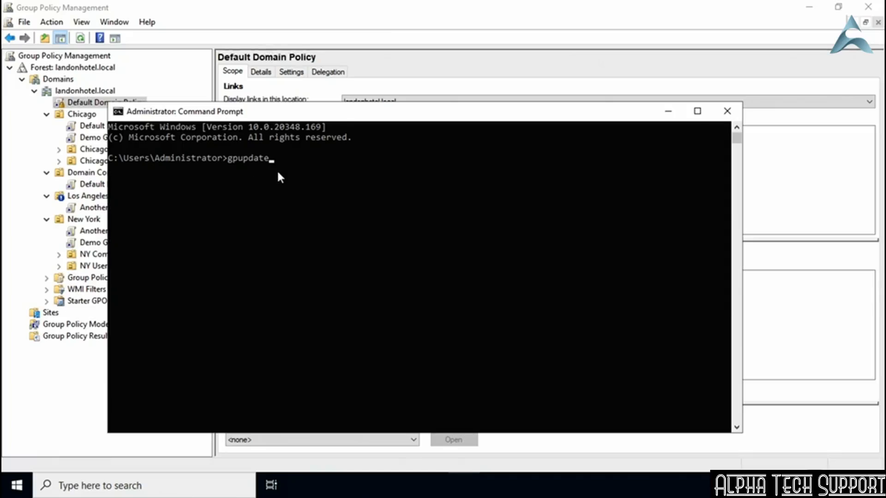
pyautogui.press('Return')
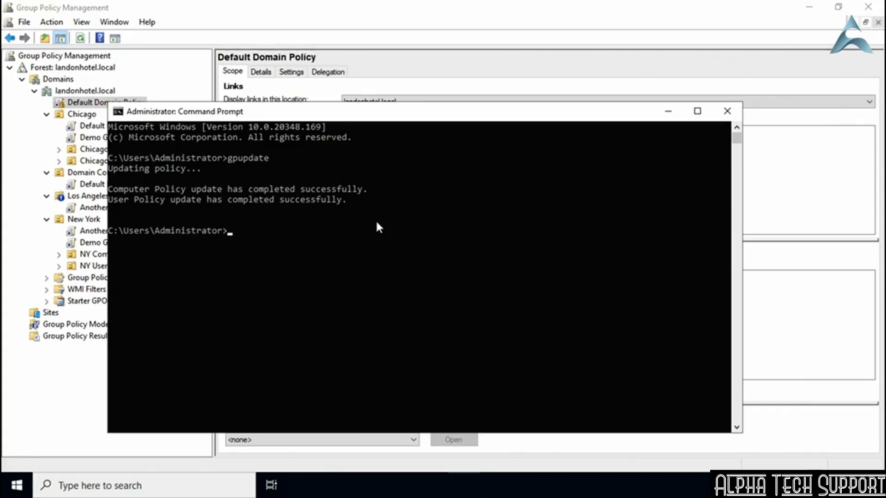
# Step: Display the gpupdate help with gpupdate /?, read the descriptions of its parameters, and close Command Prompt
pyautogui.write('gpupdate /?')
pyautogui.press('Return')
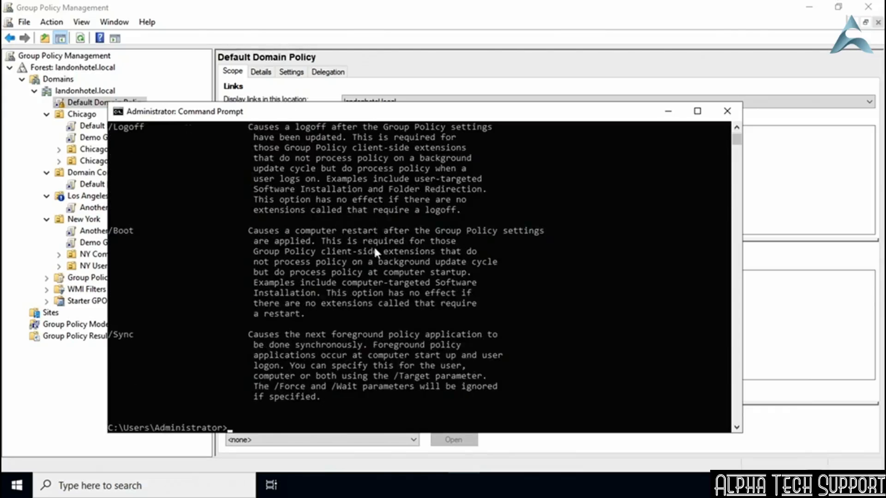
pyautogui.scroll(5, 373, 245)
pyautogui.scroll(2, 375, 251)
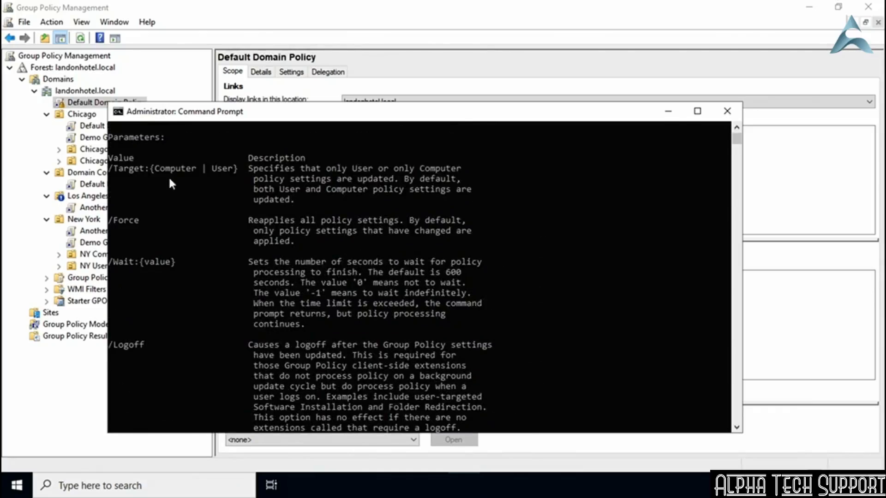
pyautogui.scroll(-3, 236, 233)
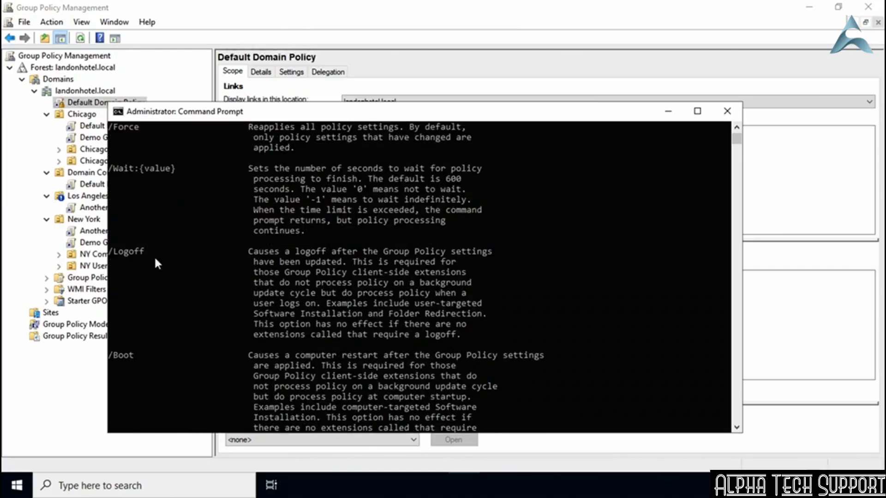
pyautogui.scroll(-1, 157, 266)
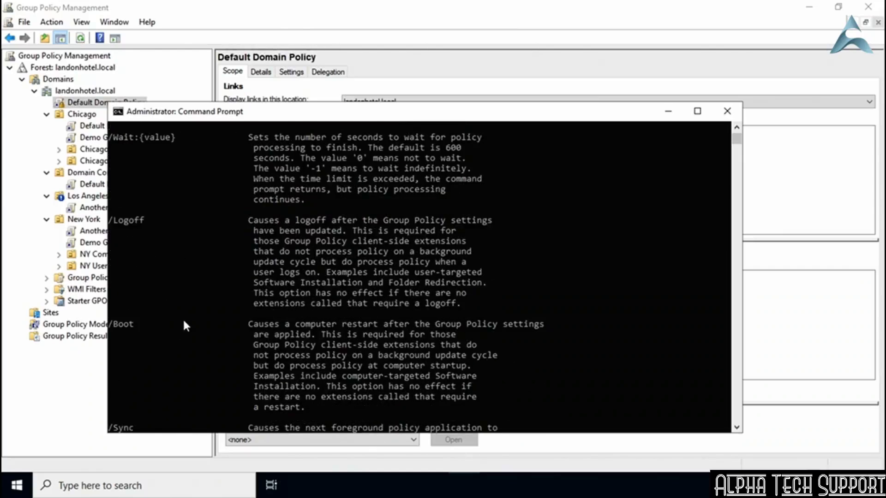
pyautogui.scroll(4, 185, 325)
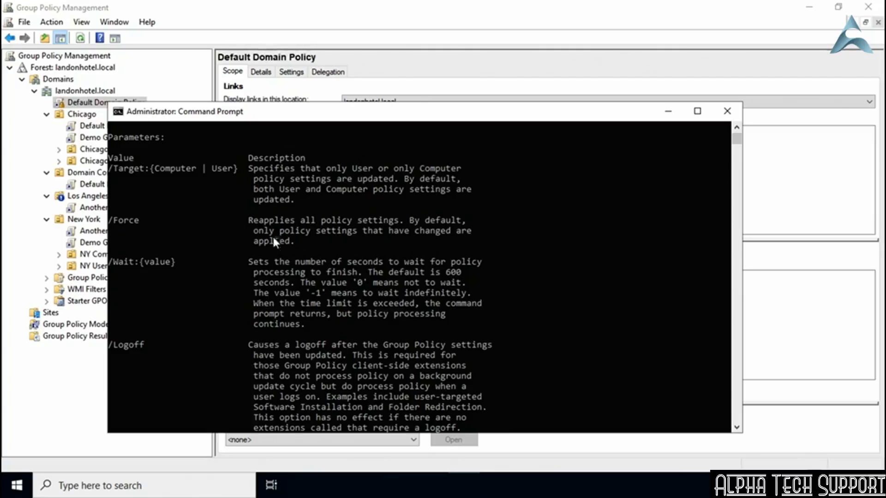
pyautogui.click(727, 111)
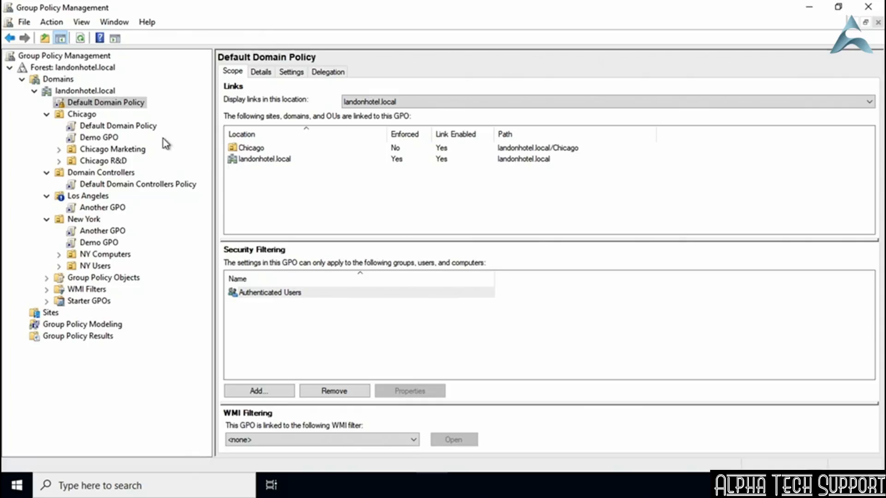
# Step: Try to force a Group Policy update on the Chicago OU
pyautogui.click(79, 115)
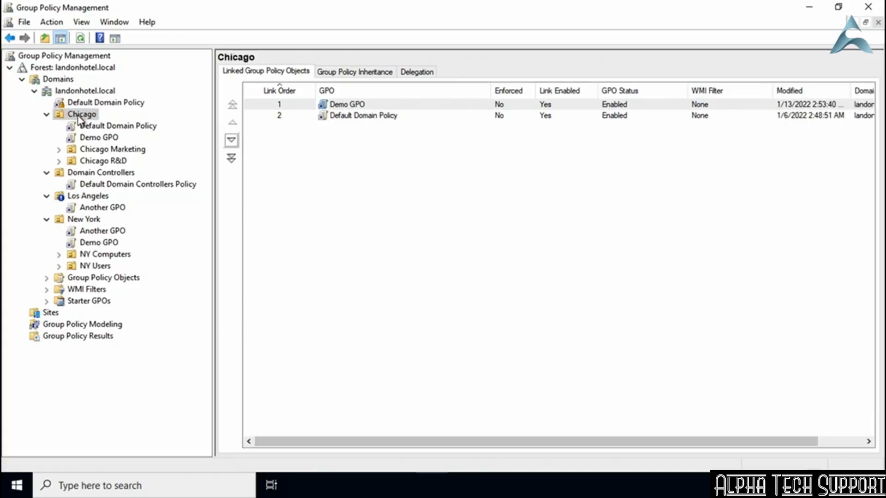
pyautogui.rightClick(80, 115)
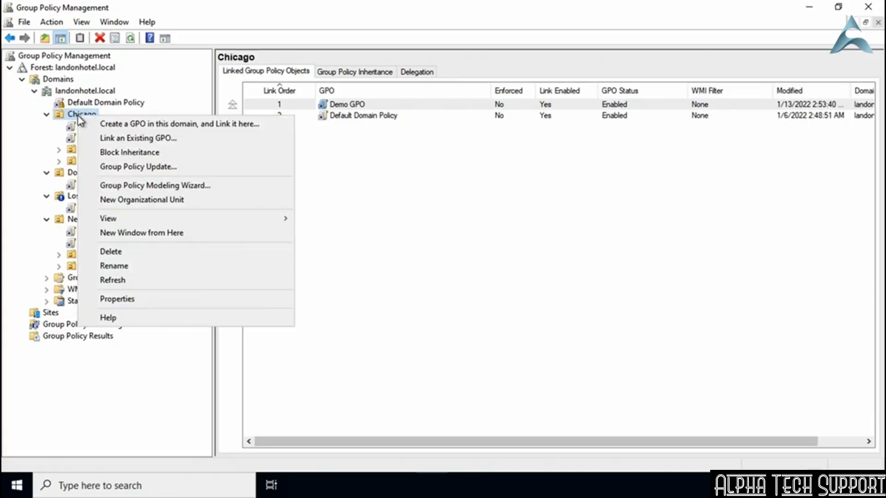
pyautogui.click(190, 169)
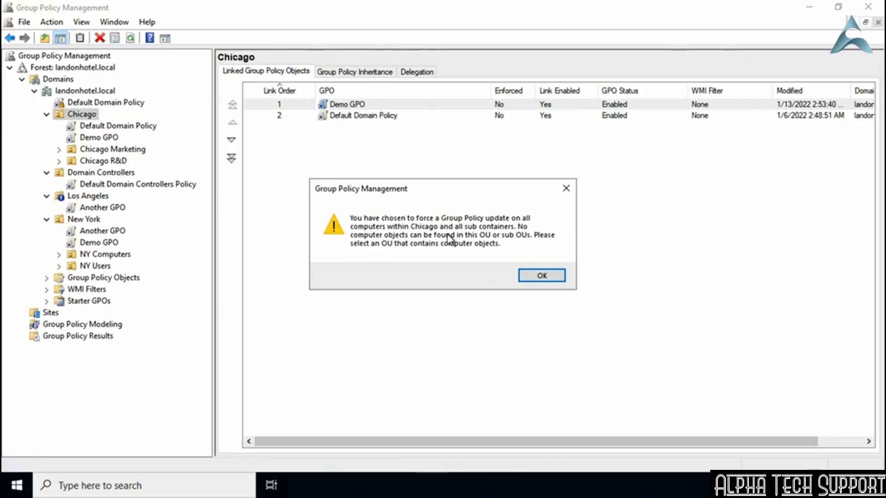
pyautogui.click(530, 276)
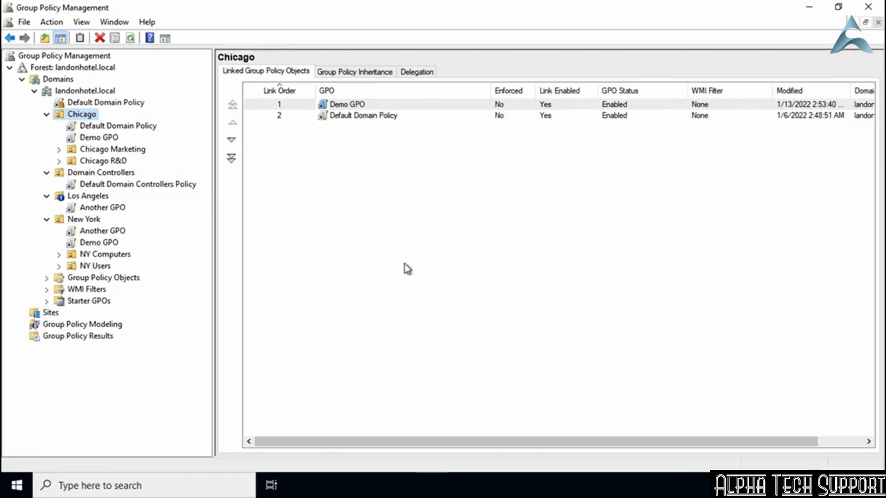
# Step: Force a Group Policy update on all computers in the Domain Controllers OU and close the results window
pyautogui.click(96, 177)
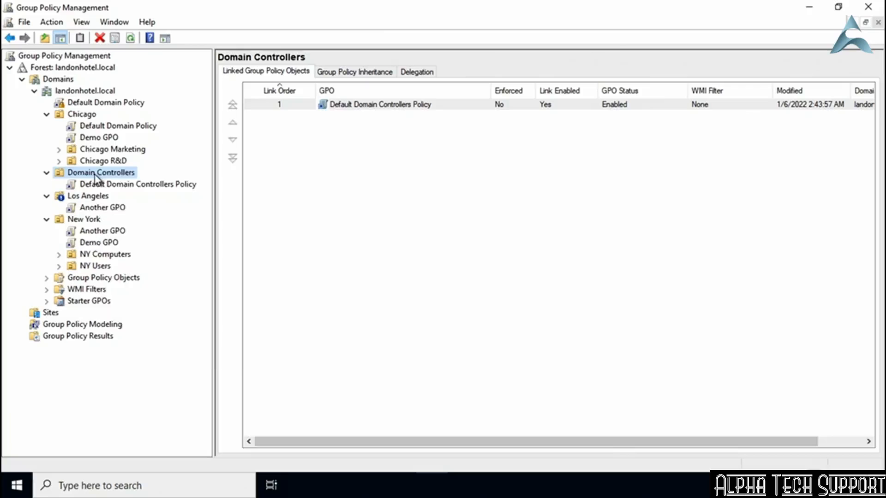
pyautogui.rightClick(94, 175)
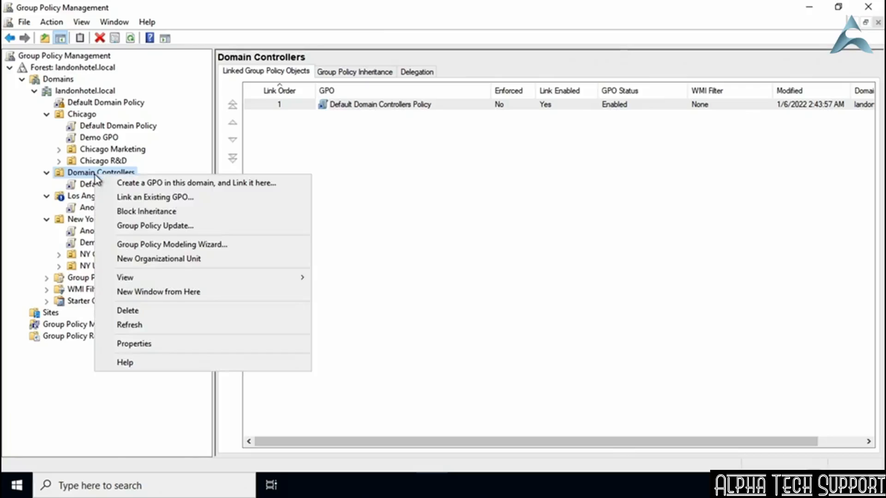
pyautogui.click(202, 232)
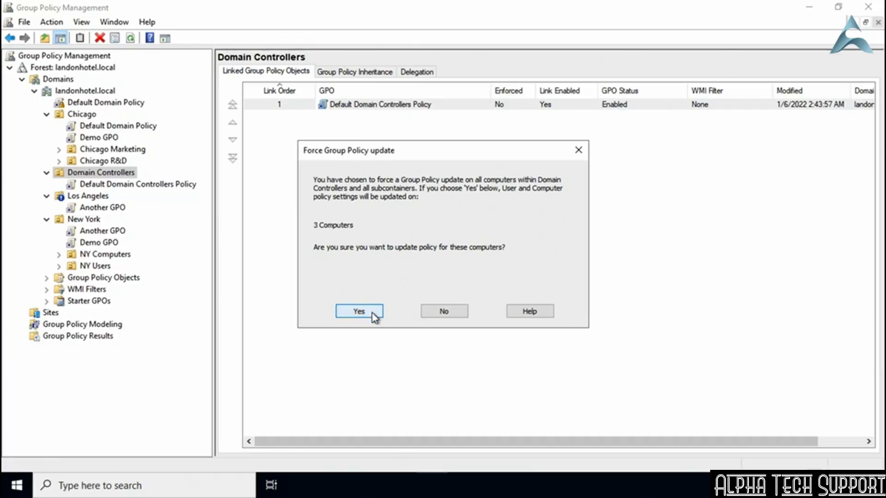
pyautogui.click(360, 312)
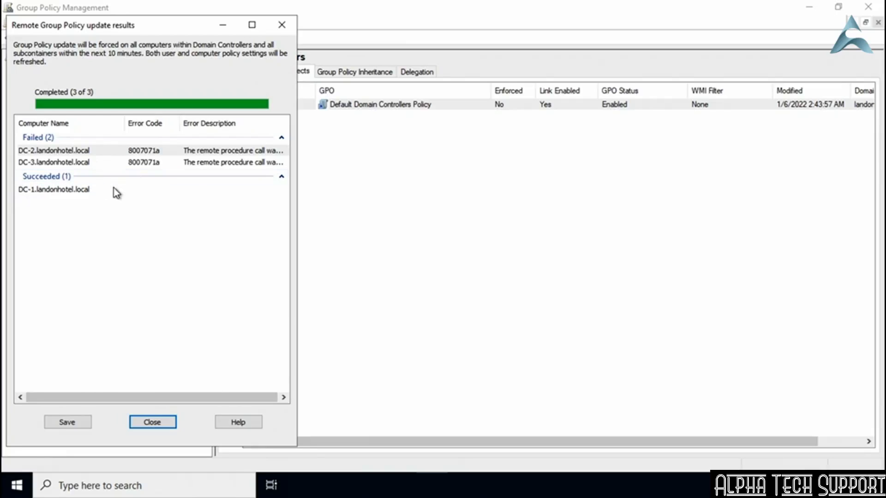
pyautogui.click(156, 422)
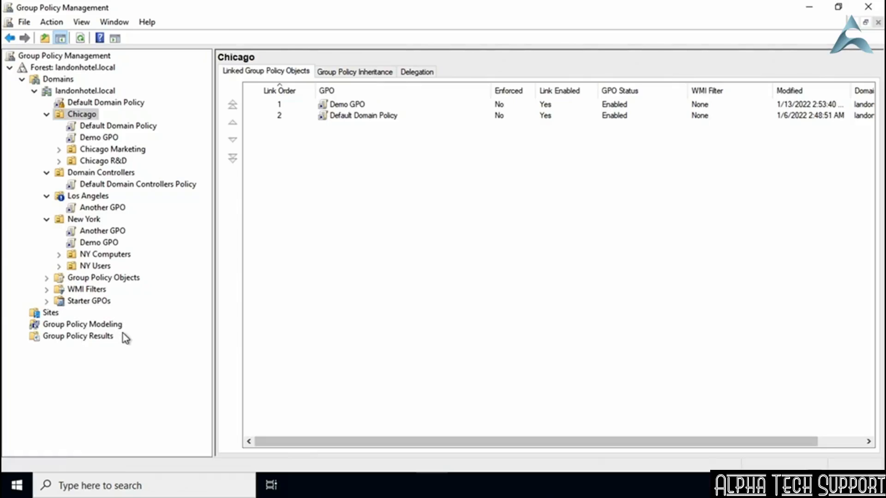
# Step: Start the Group Policy Results Wizard and select This computer as the computer to report on
pyautogui.click(82, 339)
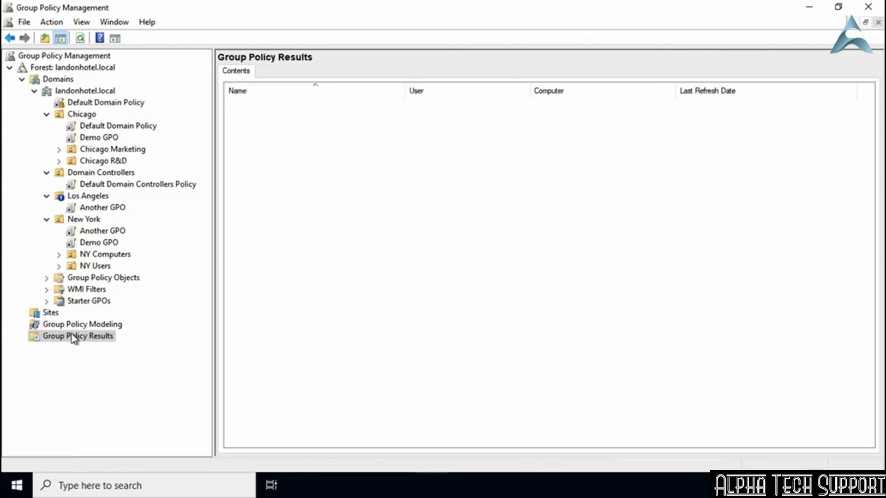
pyautogui.rightClick(70, 342)
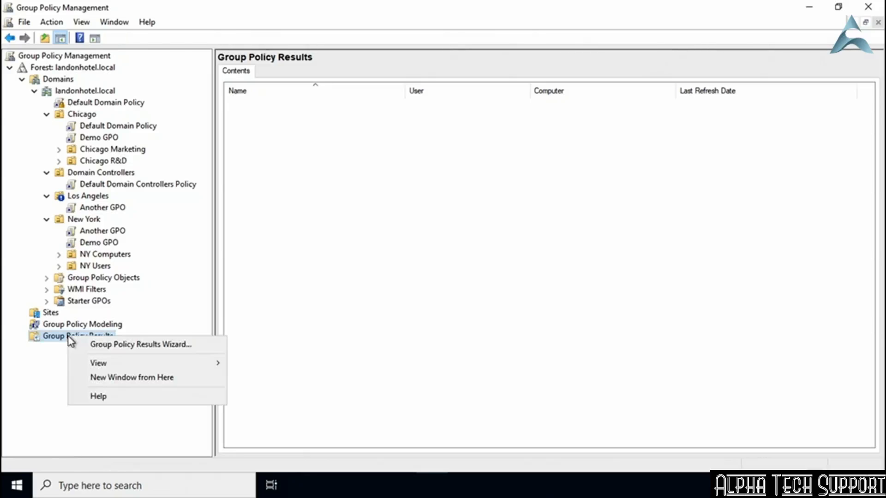
pyautogui.click(206, 347)
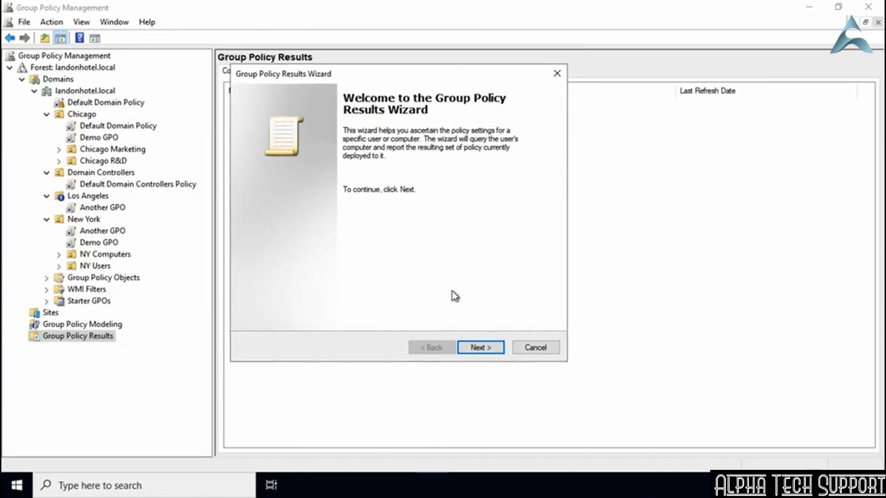
pyautogui.click(476, 349)
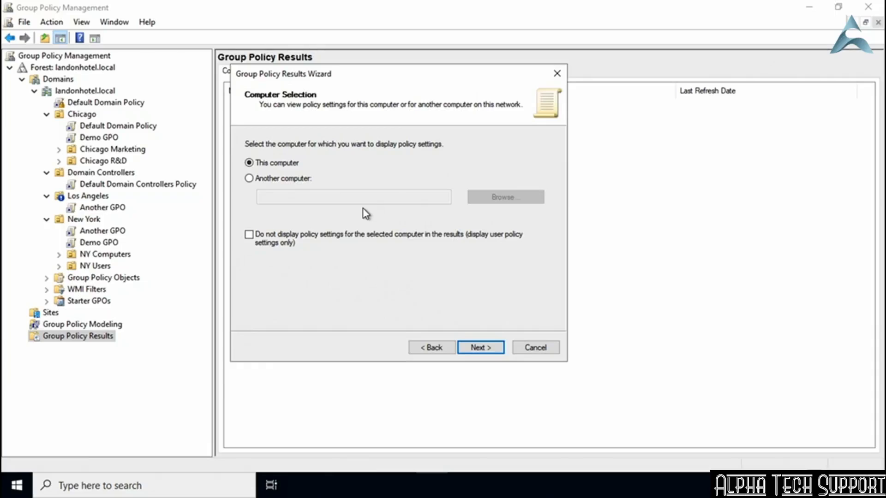
pyautogui.click(249, 179)
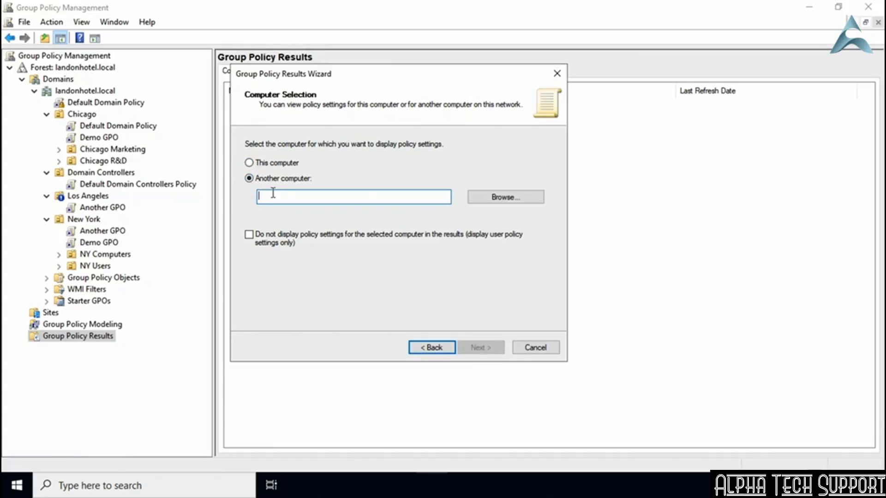
pyautogui.click(249, 163)
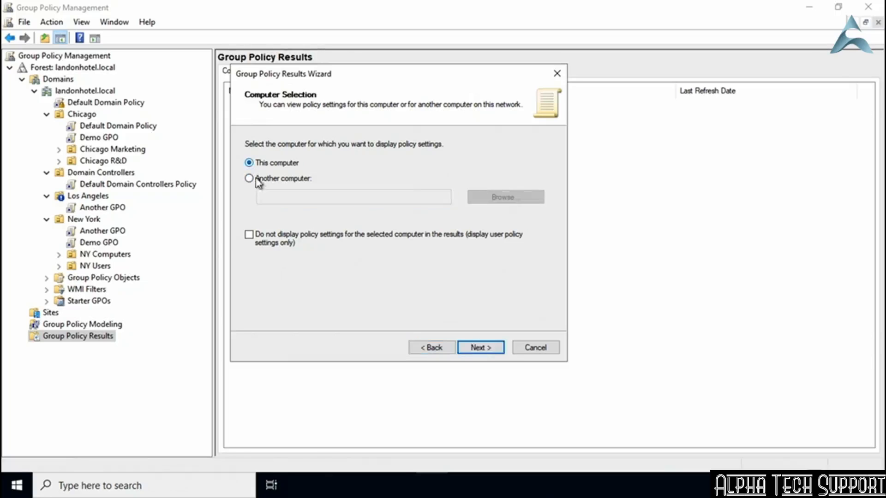
pyautogui.click(487, 350)
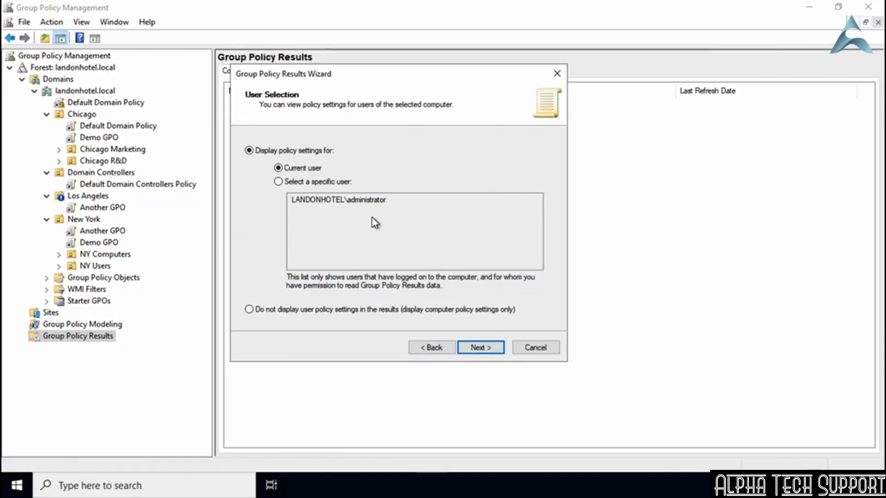
# Step: Choose the current user for the policy results and finish the wizard to generate the report
pyautogui.click(278, 182)
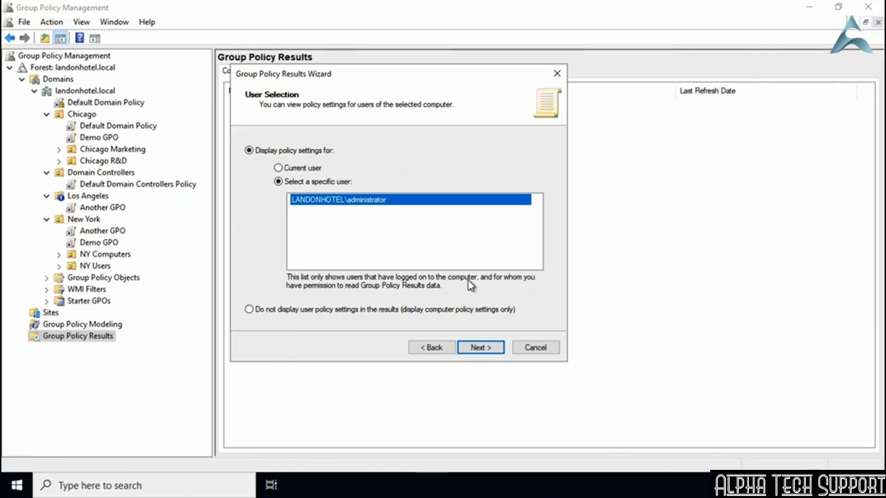
pyautogui.click(279, 168)
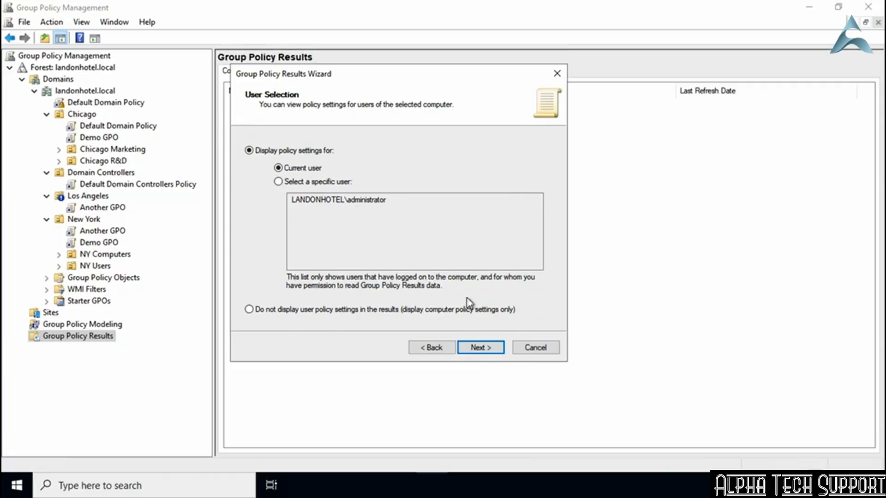
pyautogui.click(476, 348)
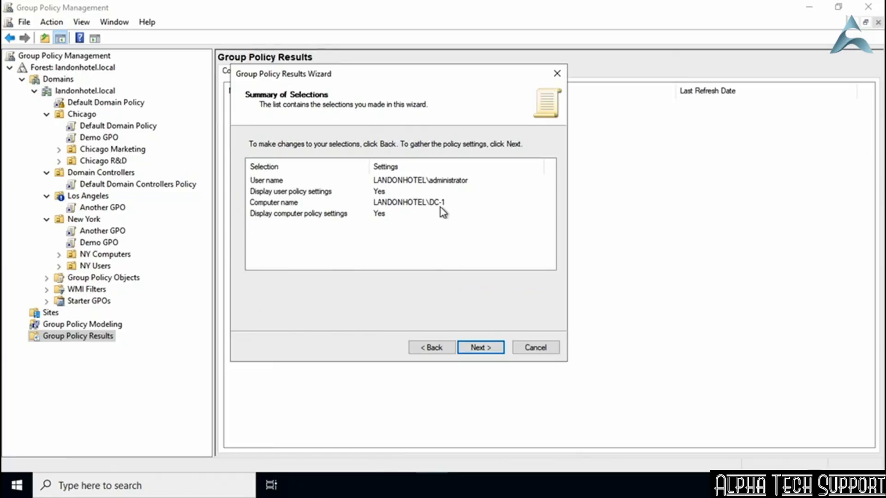
pyautogui.click(480, 348)
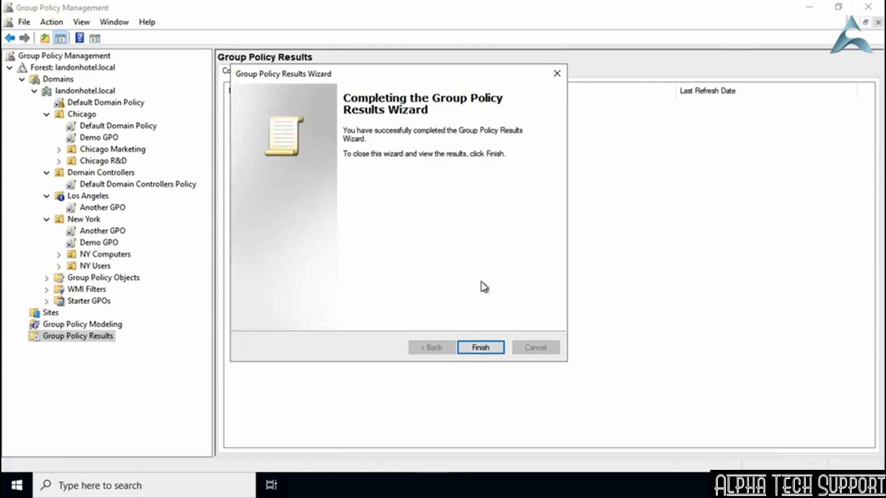
pyautogui.click(497, 348)
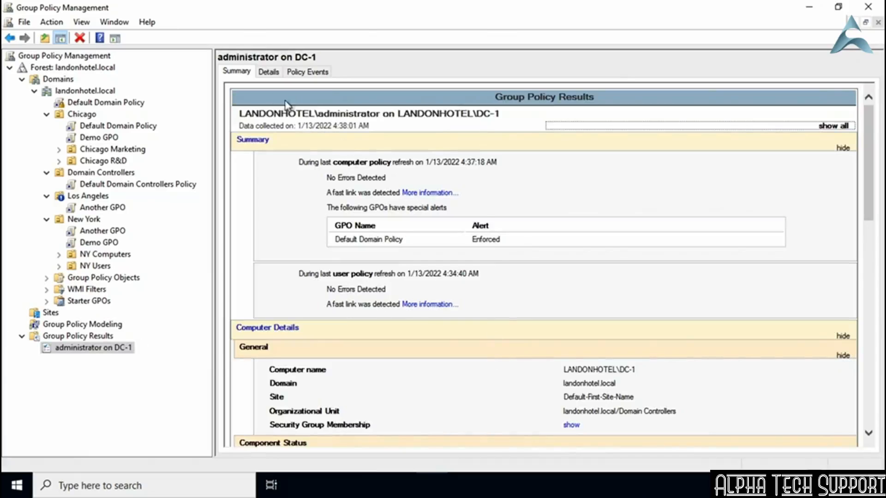
# Step: Open the details of the administrator on DC-1 results report, expand all its sections and examine the full report
pyautogui.click(267, 72)
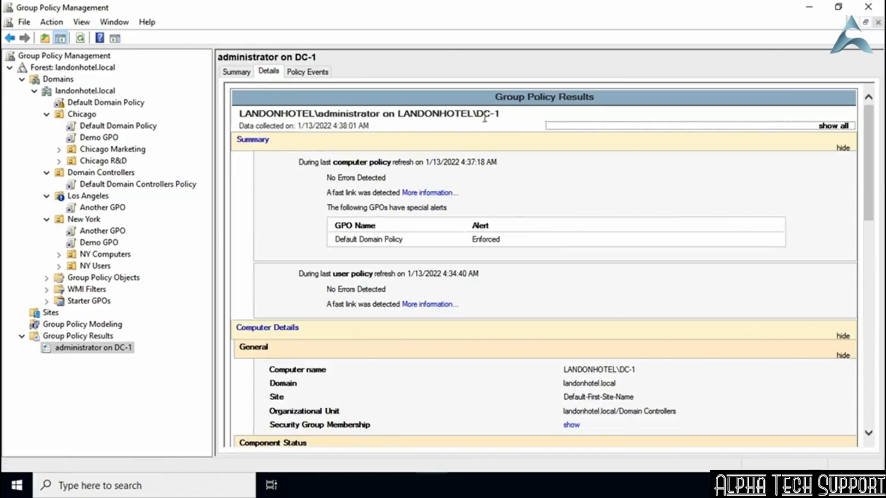
pyautogui.click(832, 131)
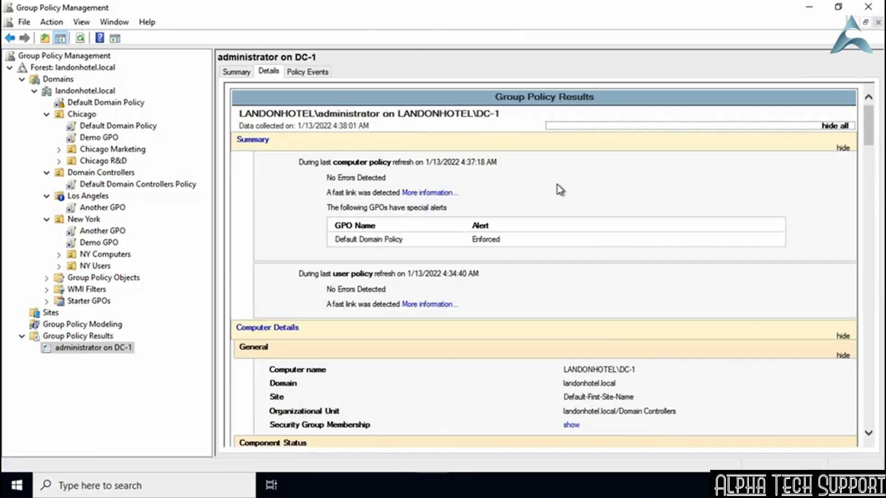
pyautogui.scroll(-12, 560, 190)
pyautogui.scroll(-11, 560, 190)
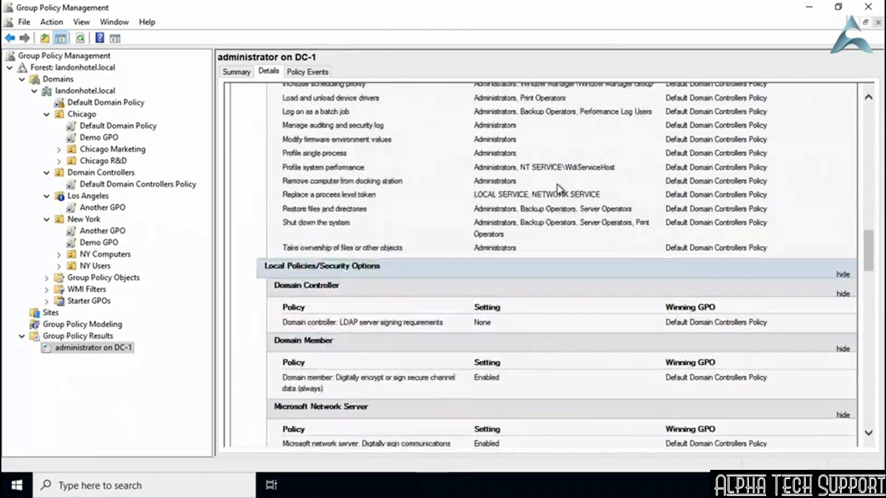
pyautogui.scroll(-11, 559, 190)
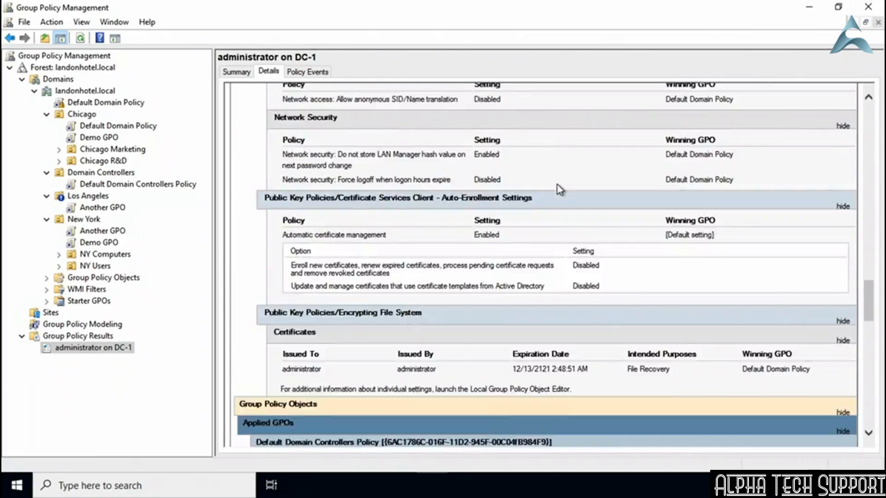
pyautogui.scroll(-11, 559, 190)
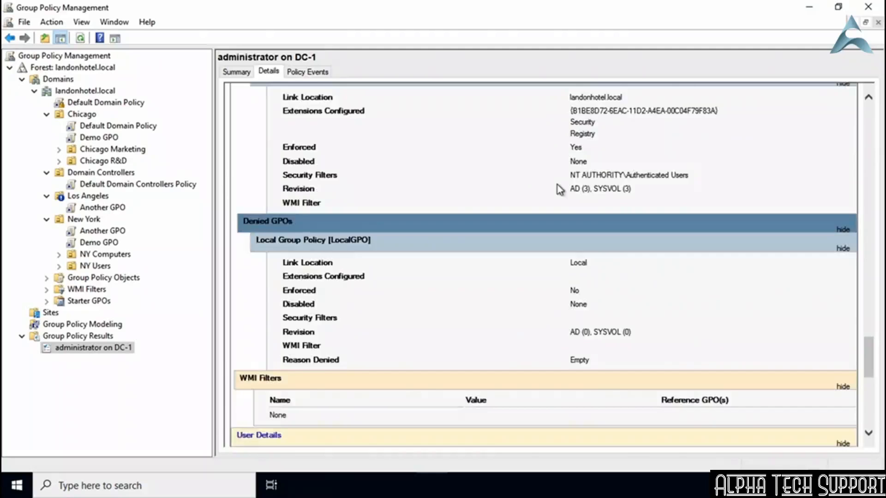
pyautogui.scroll(6, 560, 190)
pyautogui.scroll(-20, 560, 190)
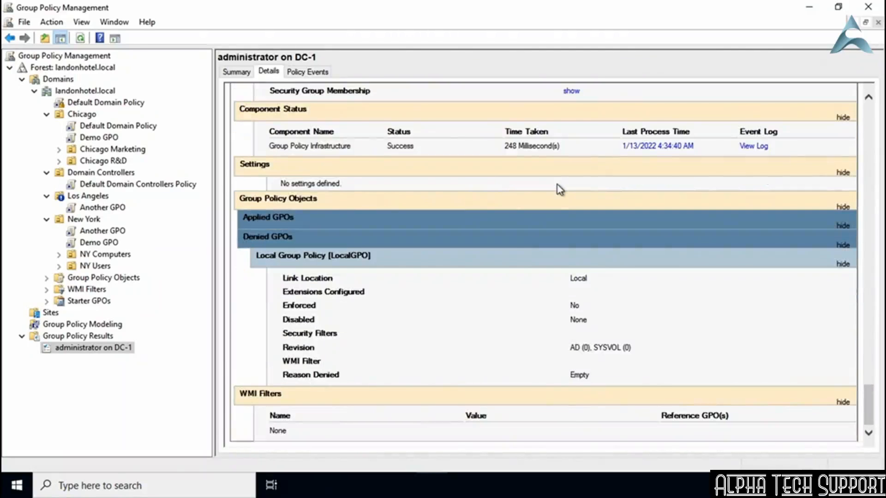
pyautogui.scroll(20, 560, 189)
pyautogui.scroll(15, 560, 187)
# Step: Examine the computer security settings in the report and which GPO wins for each policy
pyautogui.scroll(-6, 560, 190)
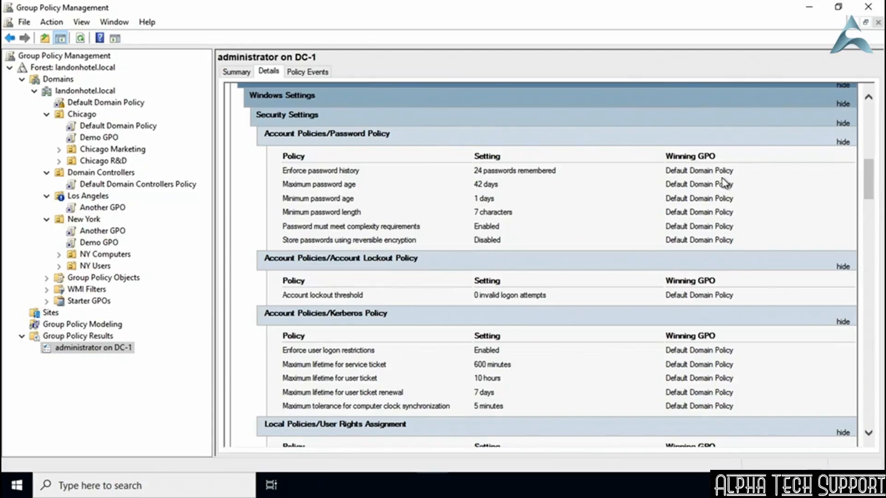
pyautogui.scroll(-6, 699, 225)
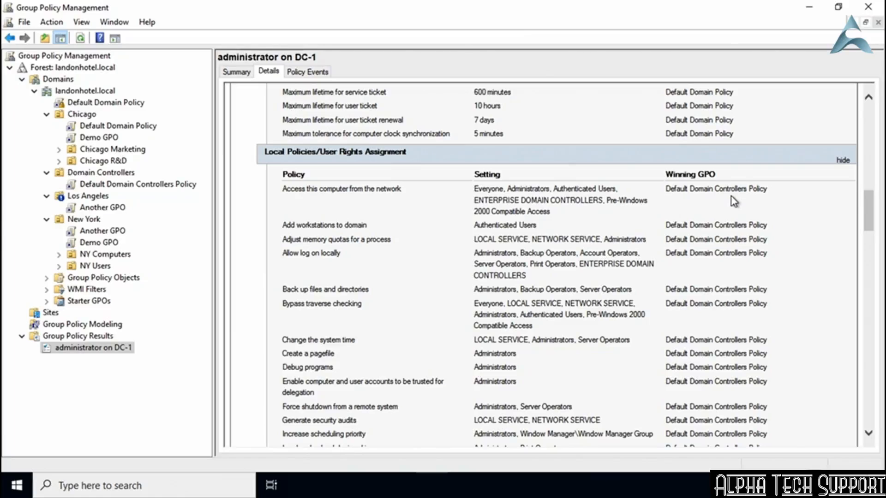
pyautogui.scroll(-5, 736, 212)
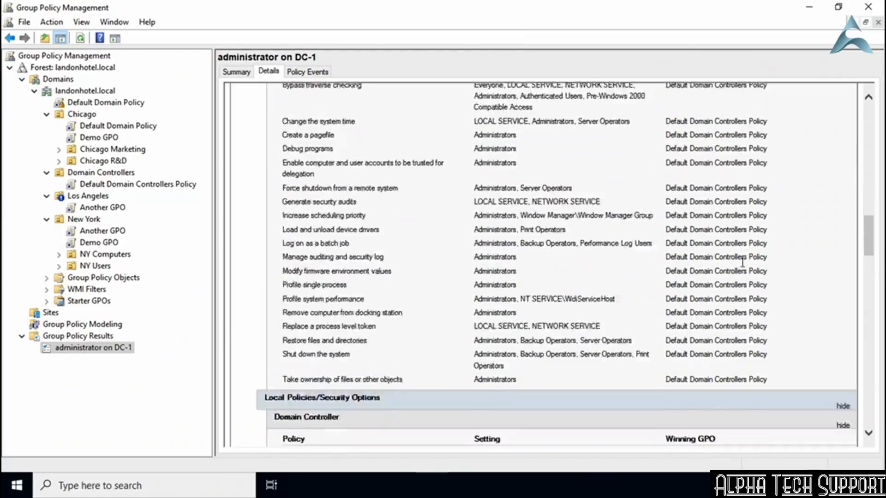
pyautogui.scroll(-9, 742, 262)
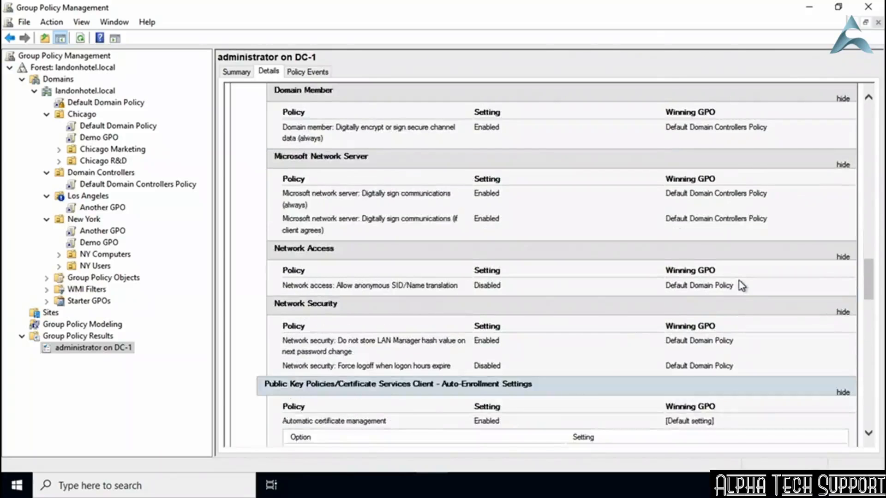
pyautogui.scroll(-1, 742, 284)
pyautogui.scroll(8, 706, 303)
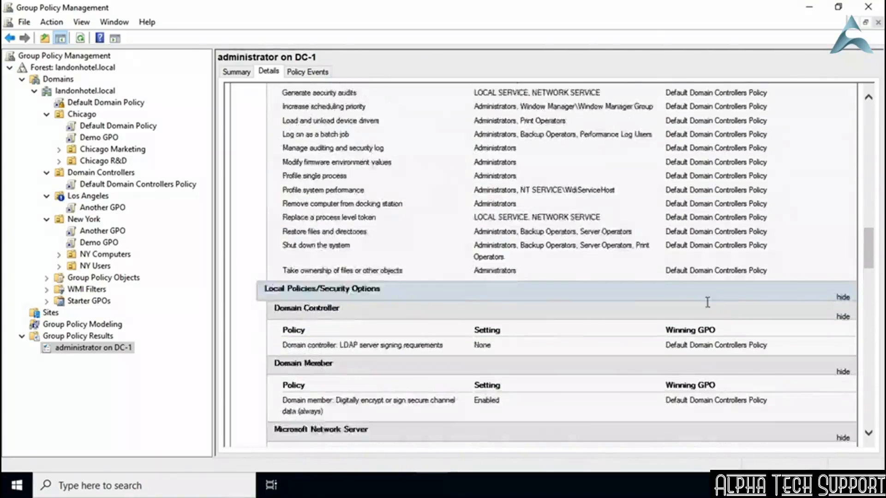
pyautogui.scroll(14, 707, 303)
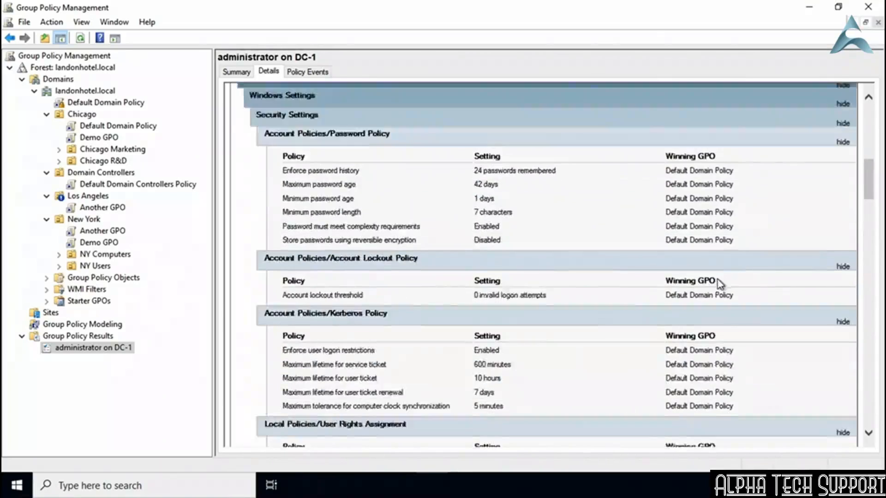
pyautogui.scroll(5, 719, 283)
pyautogui.scroll(-3, 719, 284)
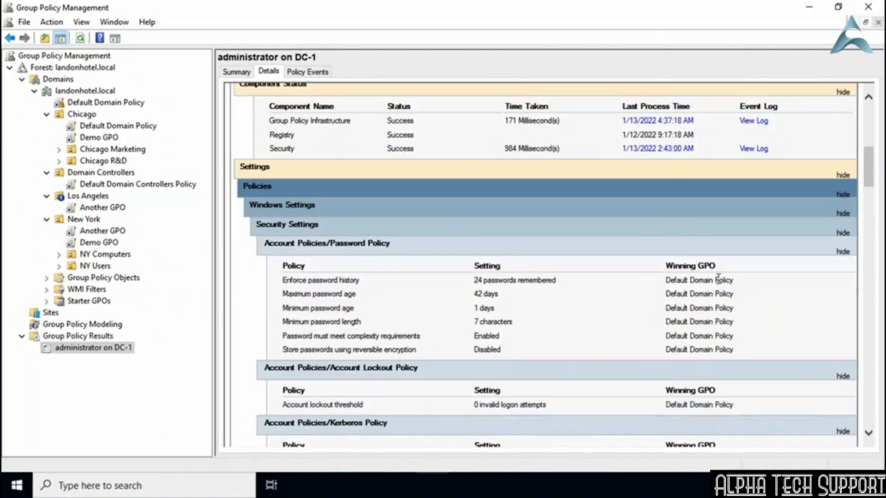
pyautogui.scroll(-2, 718, 279)
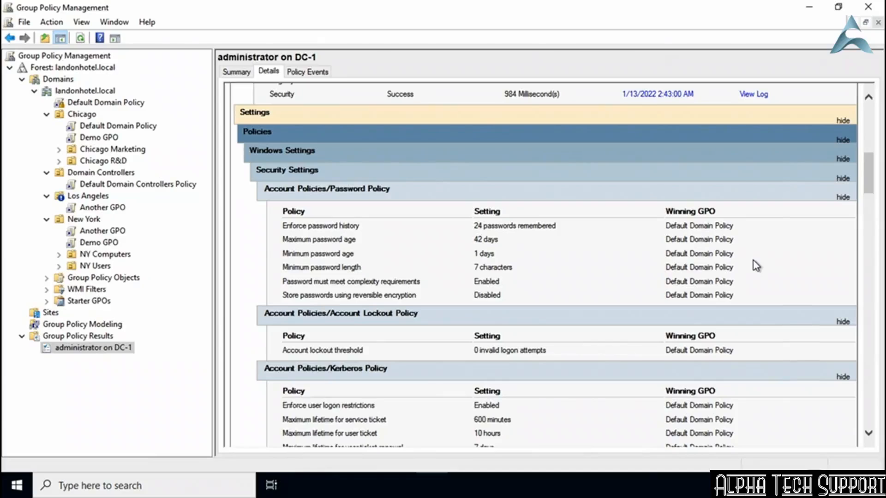
# Step: Collapse the Group Policy Results node and start the Group Policy Modeling Wizard, advancing to the domain controller selection
pyautogui.press('Left')
pyautogui.press('Left')
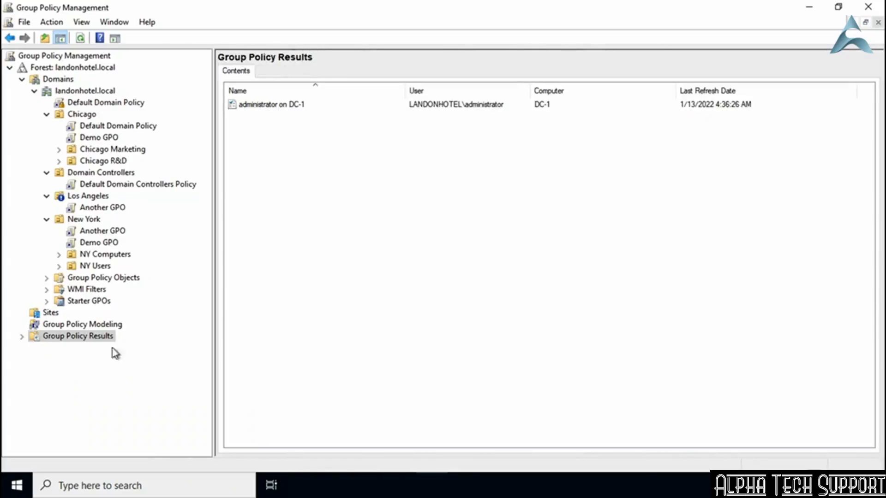
pyautogui.click(65, 326)
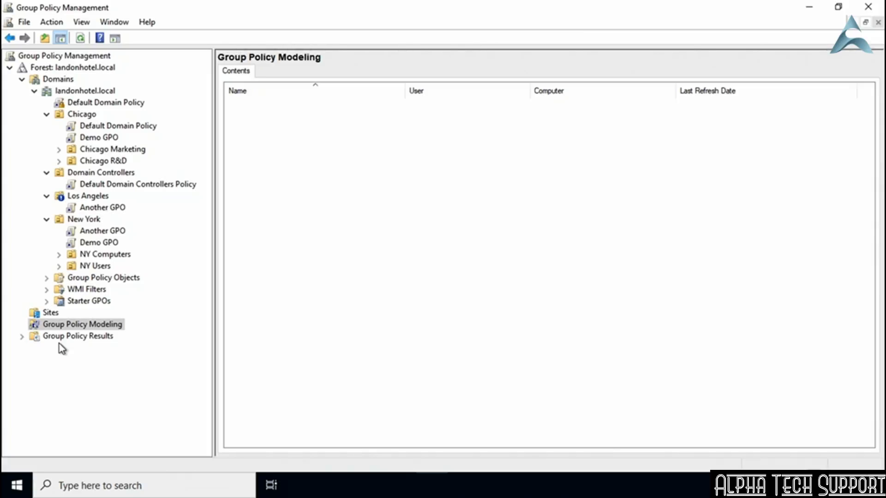
pyautogui.rightClick(90, 327)
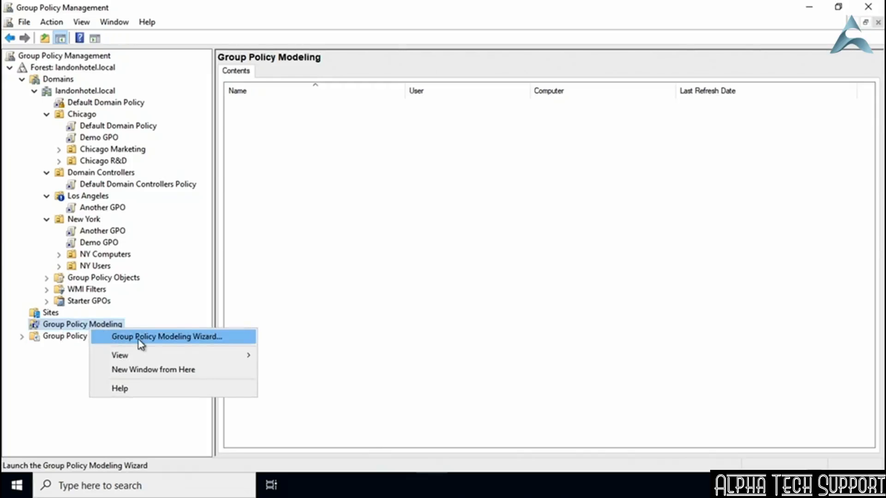
pyautogui.click(223, 339)
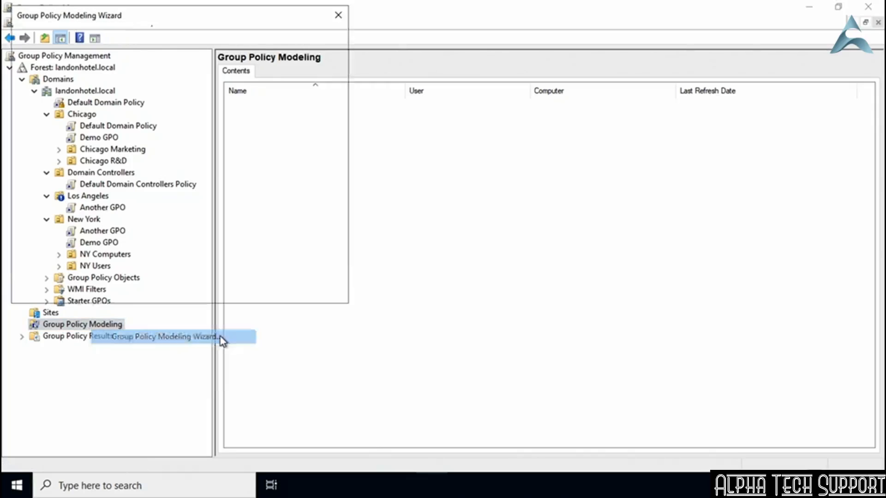
pyautogui.moveTo(222, 15); pyautogui.dragTo(439, 94)
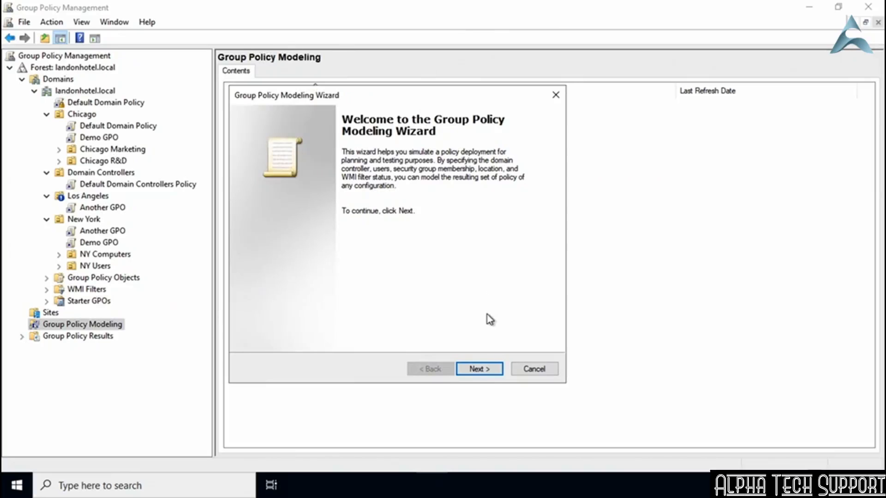
pyautogui.click(483, 368)
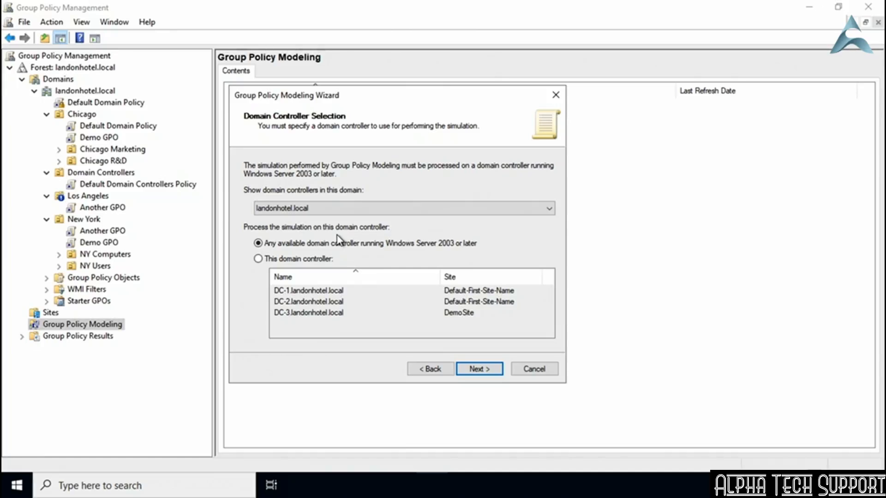
pyautogui.click(271, 259)
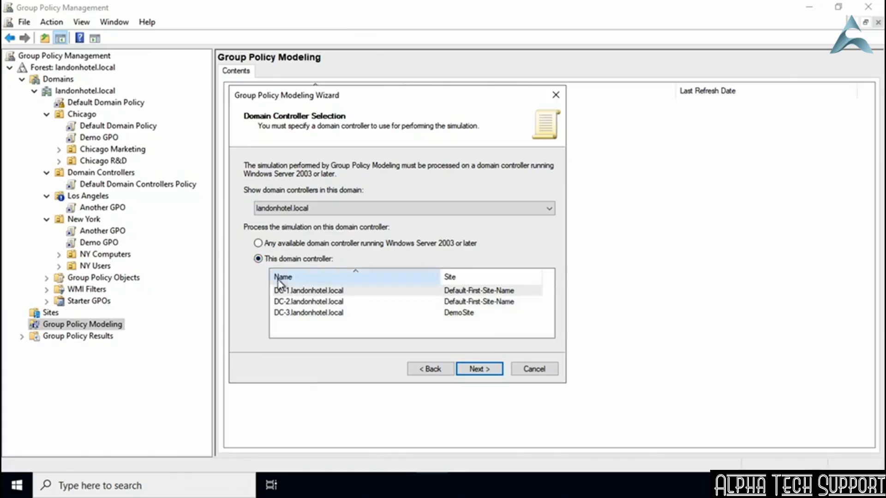
pyautogui.click(279, 291)
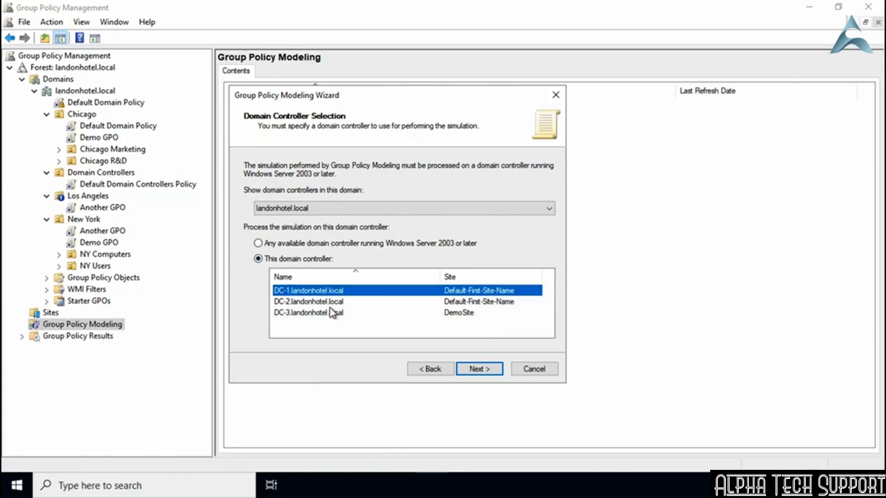
pyautogui.click(324, 302)
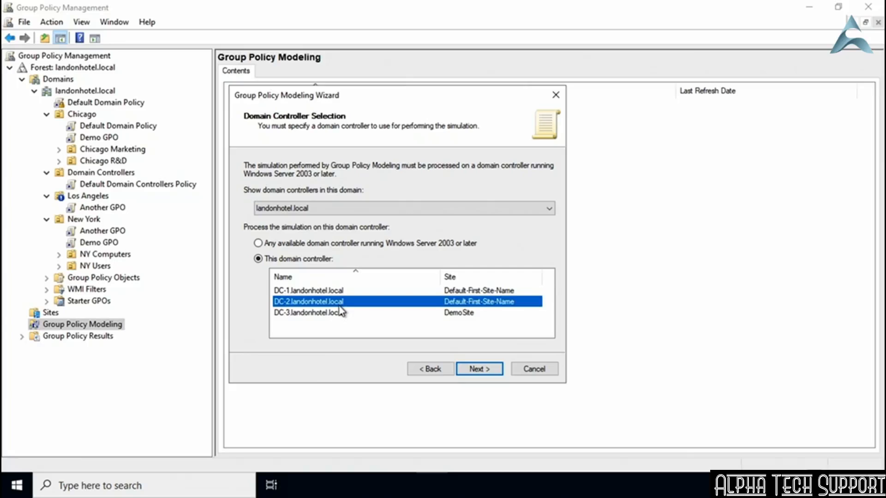
pyautogui.click(326, 315)
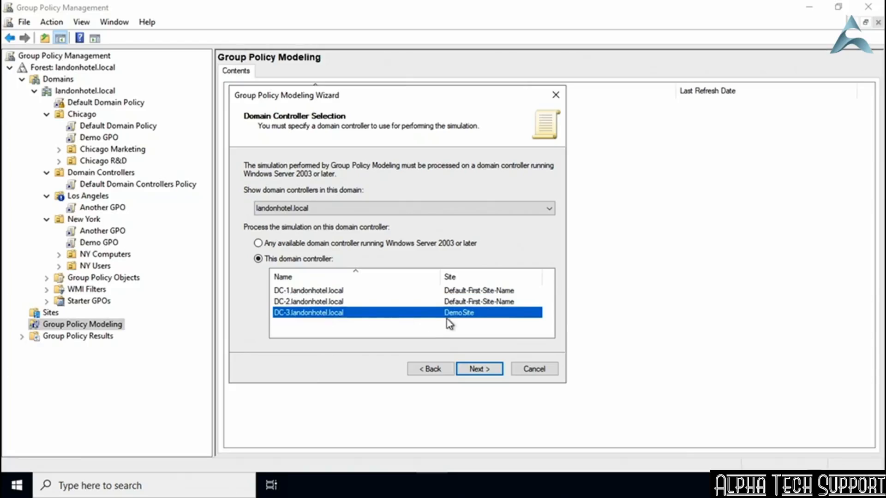
pyautogui.click(339, 294)
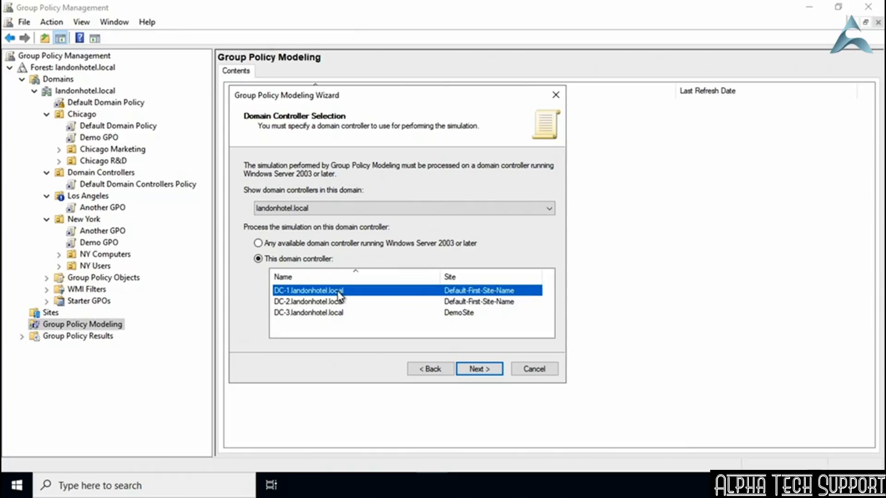
pyautogui.click(296, 247)
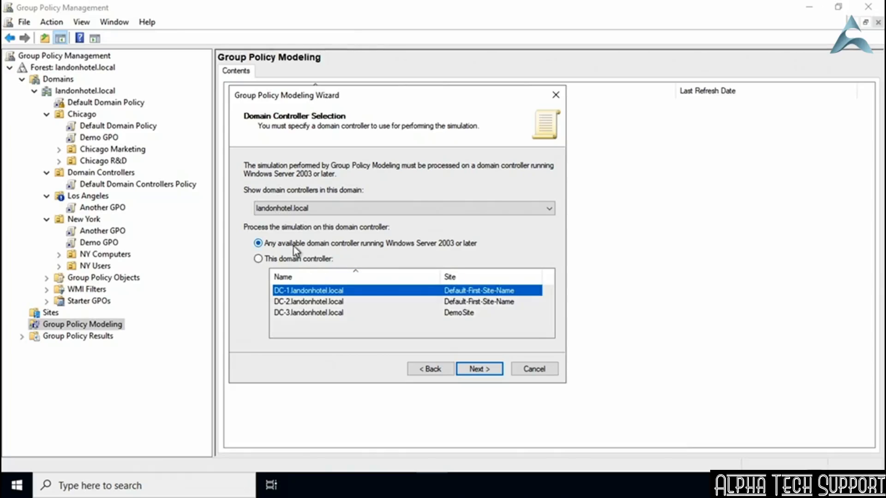
# Step: Accept any available domain controller, set the simulation to a specific user and computer, and choose CustSvc User as the user
pyautogui.click(474, 370)
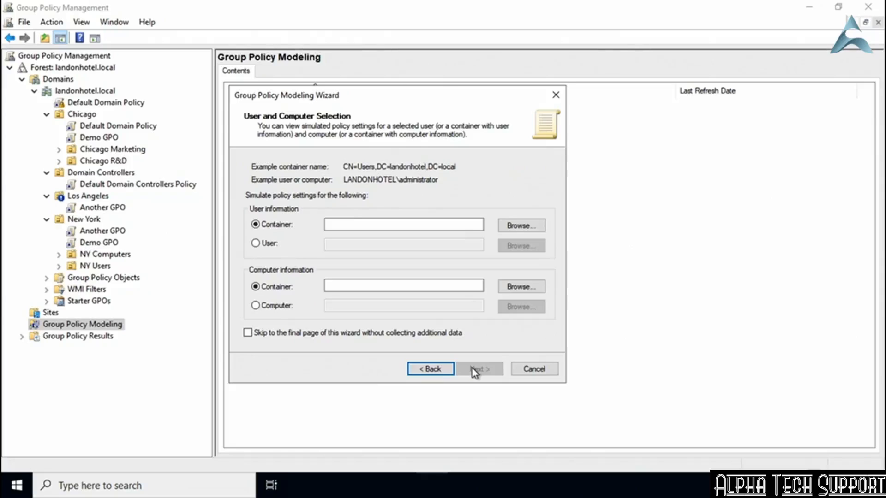
pyautogui.click(257, 243)
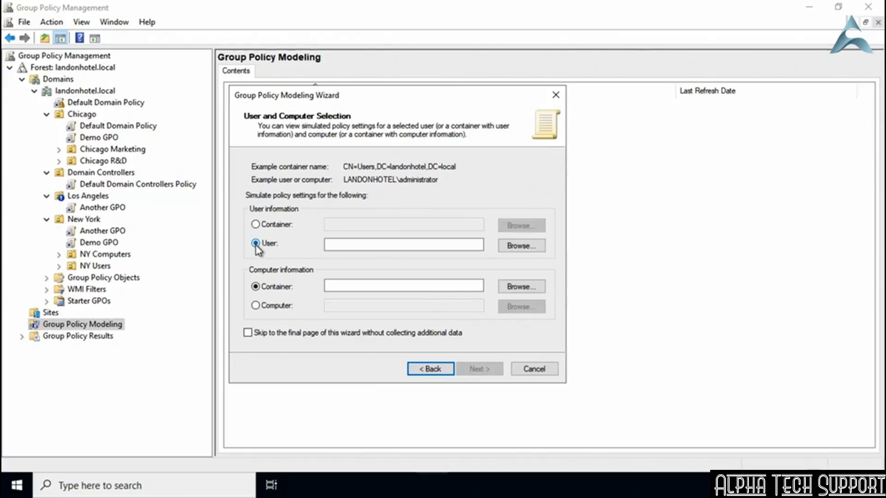
pyautogui.click(256, 306)
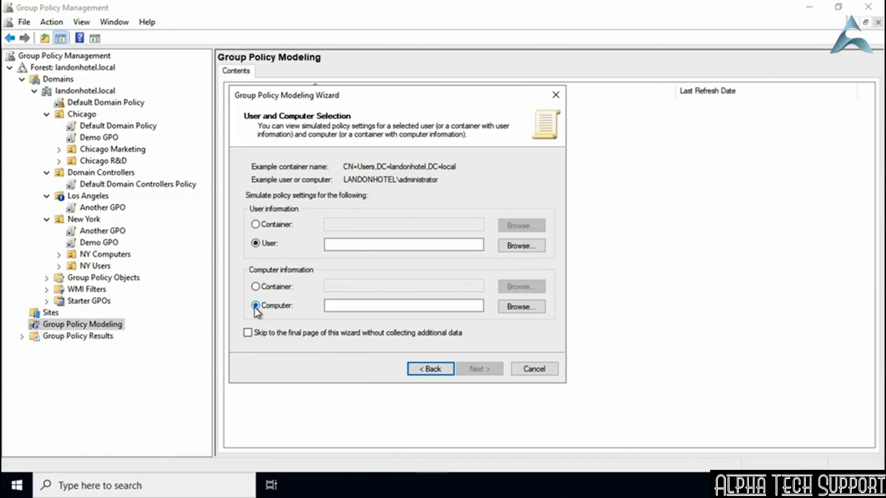
pyautogui.click(532, 246)
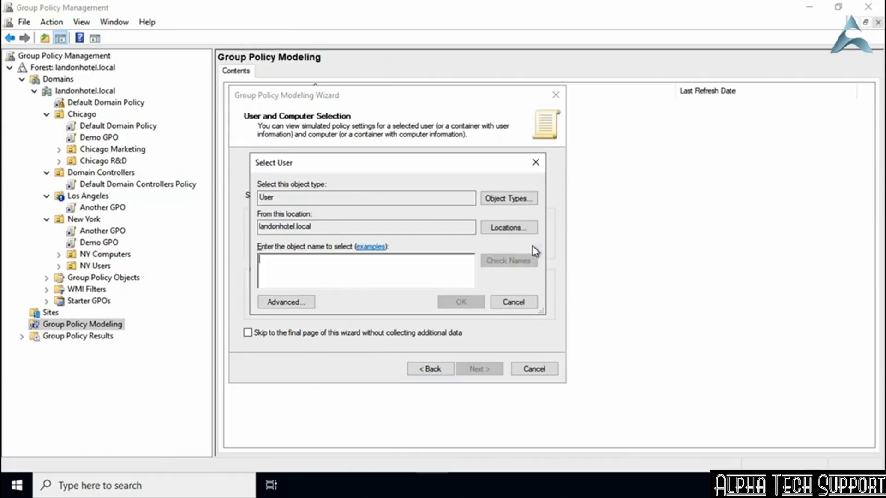
pyautogui.write('cust')
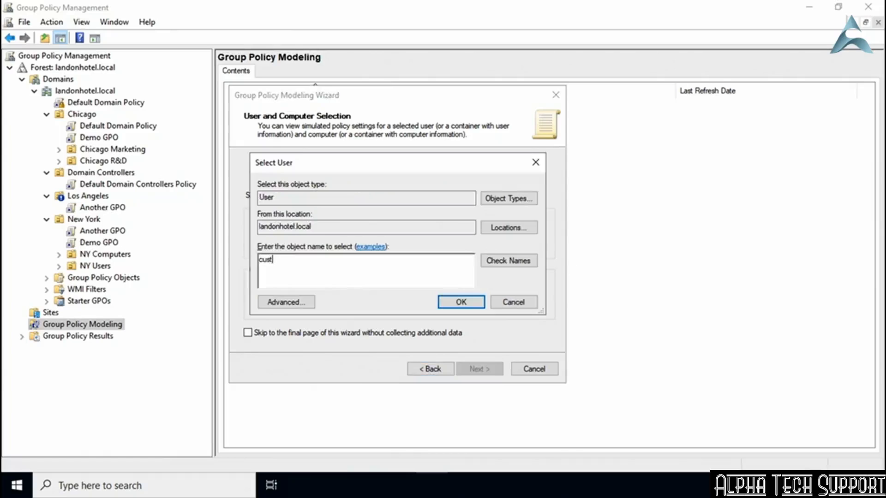
pyautogui.click(509, 261)
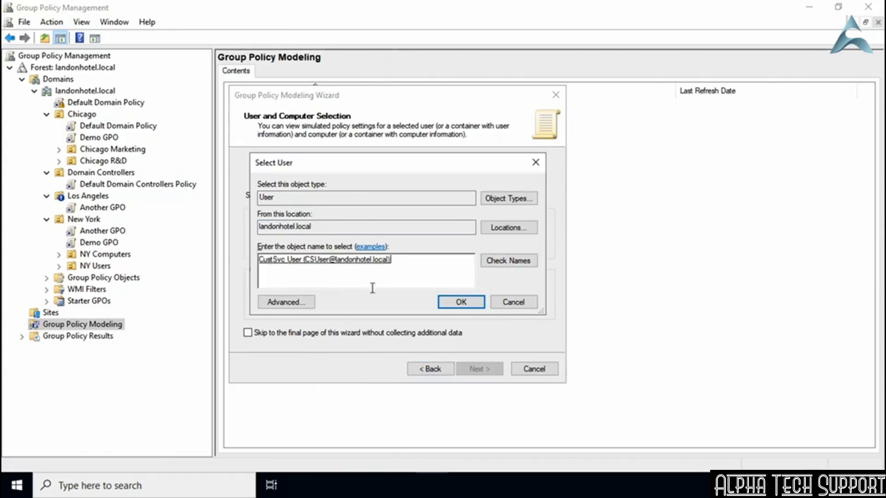
pyautogui.click(441, 303)
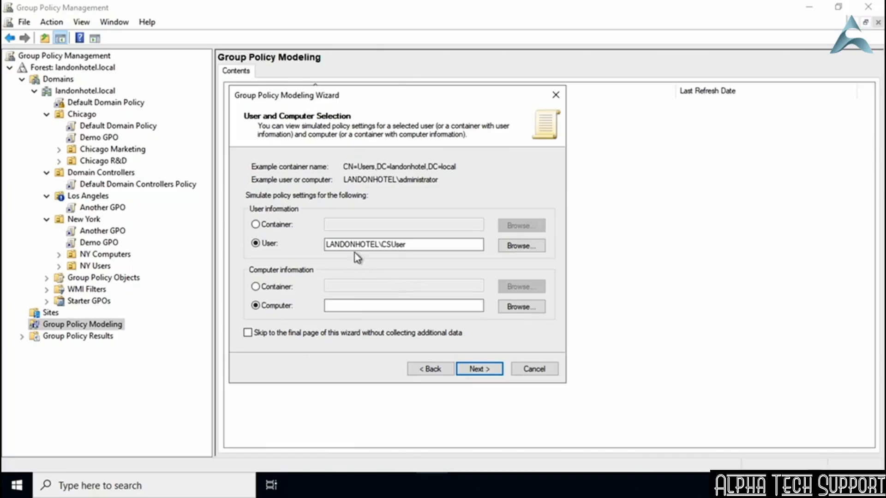
# Step: Choose DC-1 as the computer to simulate and advance to the advanced simulation options
pyautogui.click(517, 308)
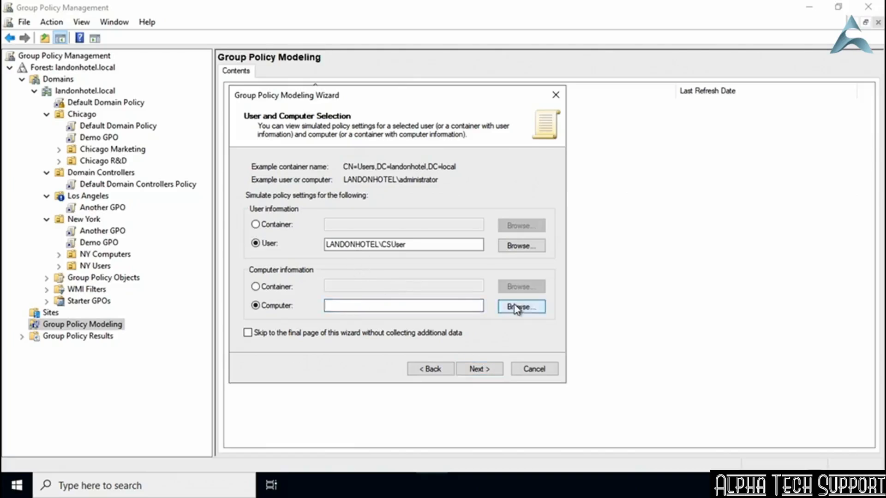
pyautogui.write('dc')
pyautogui.click(498, 263)
pyautogui.click(272, 215)
pyautogui.click(499, 332)
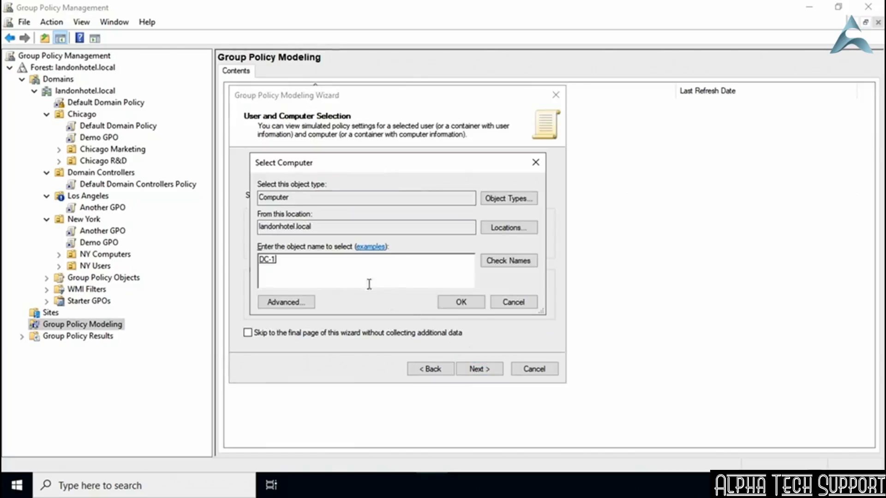
pyautogui.click(461, 301)
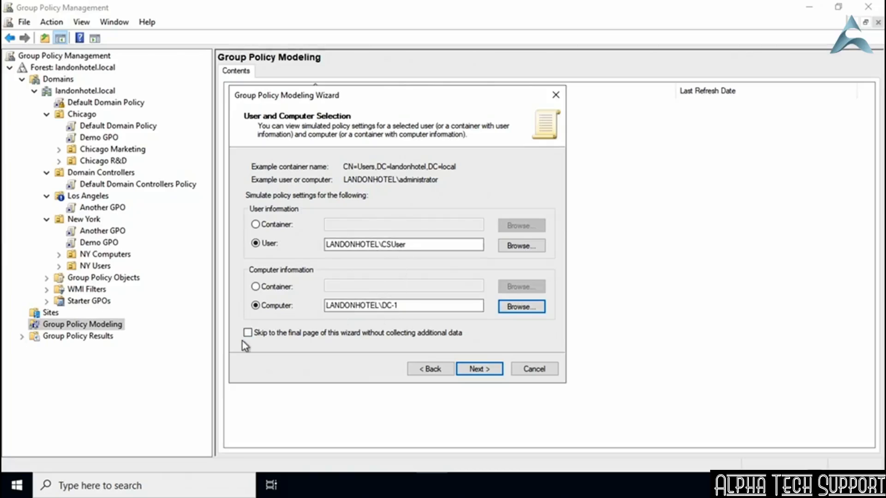
pyautogui.click(478, 372)
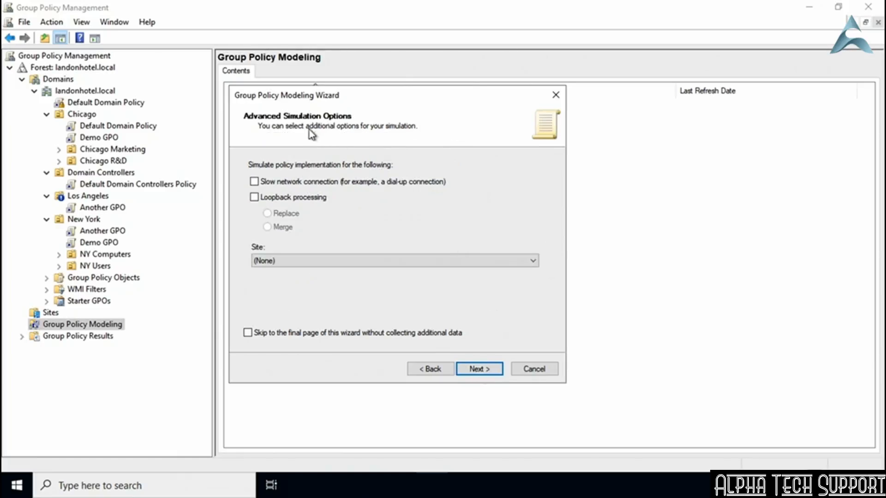
pyautogui.click(255, 182)
pyautogui.click(255, 182)
pyautogui.click(254, 197)
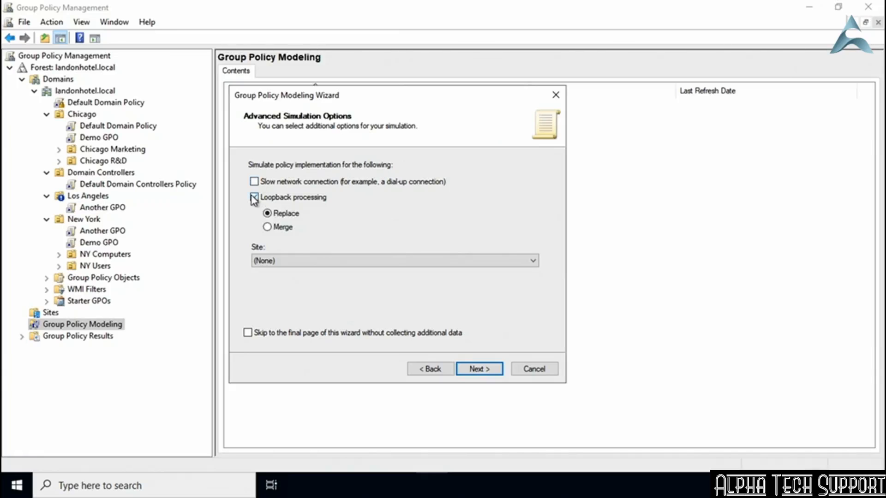
pyautogui.click(253, 197)
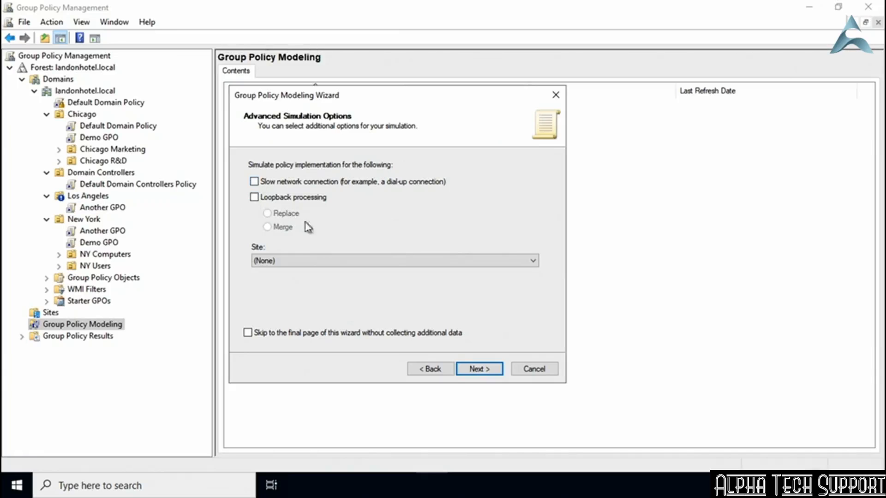
# Step: Keep the default simulation options, Active Directory paths, security groups and WMI filters, advancing to the summary of selections
pyautogui.click(478, 370)
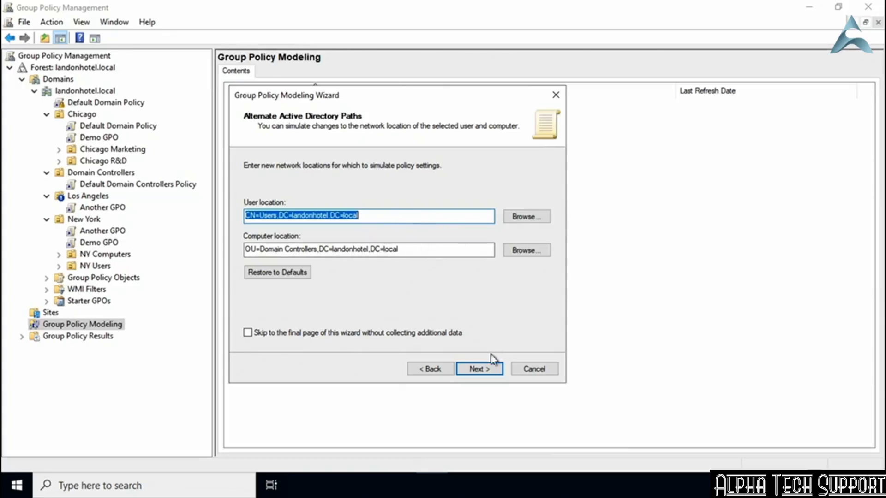
pyautogui.click(487, 368)
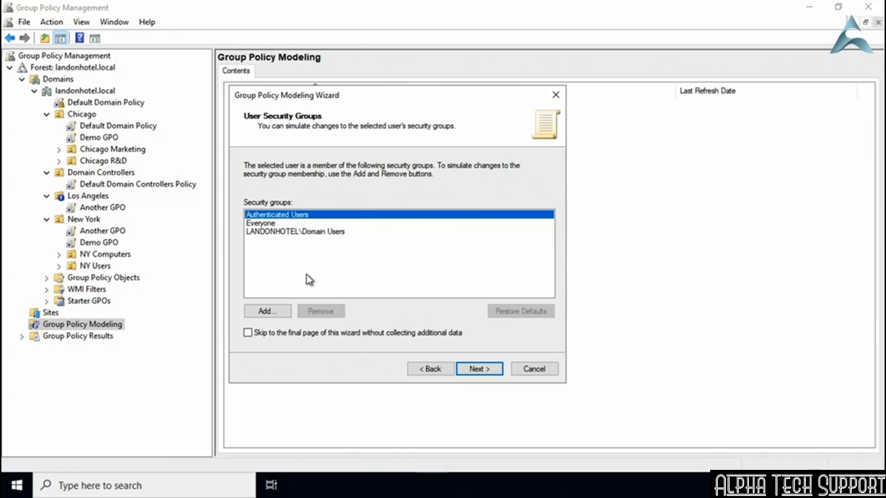
pyautogui.click(475, 368)
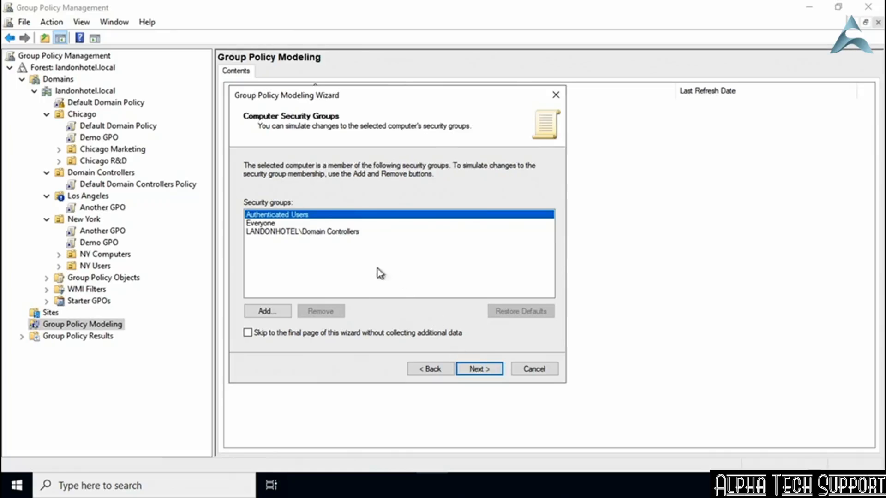
pyautogui.click(477, 367)
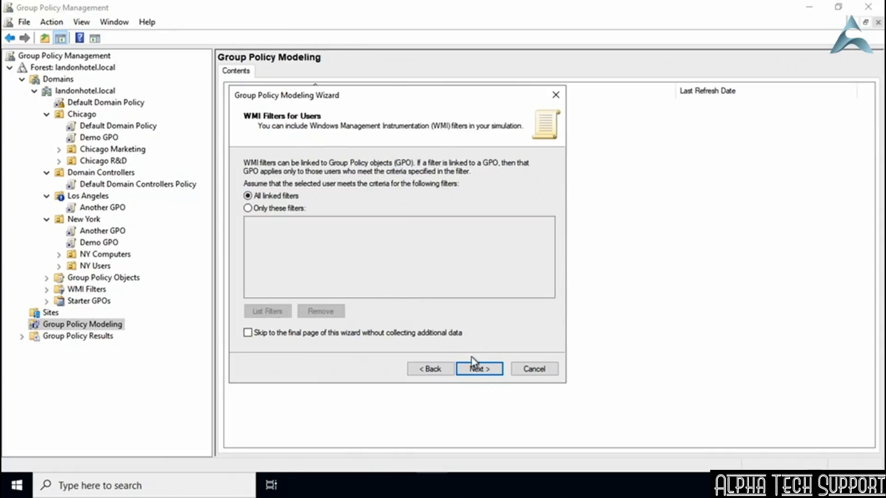
pyautogui.click(476, 370)
pyautogui.click(477, 370)
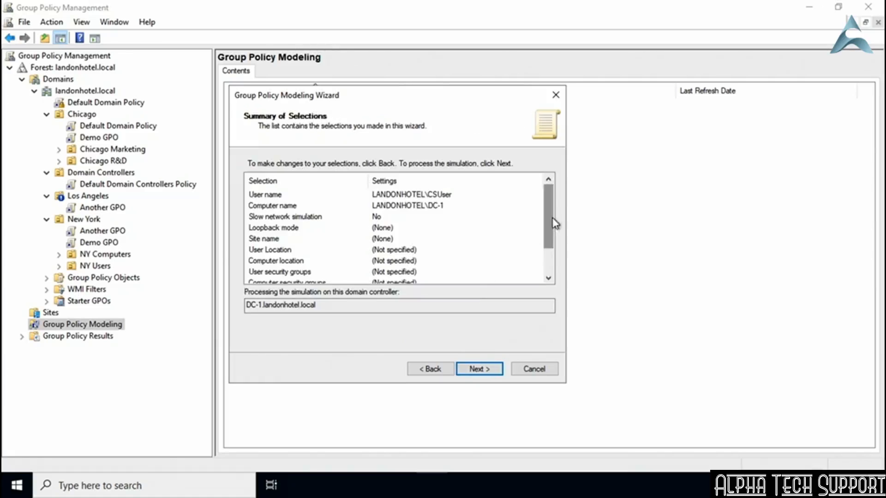
# Step: Check the summary of selections, run the policy simulation and finish the modeling wizard
pyautogui.moveTo(551, 222)
pyautogui.mouseDown()
pyautogui.moveTo(552, 251)
pyautogui.moveTo(551, 220)
pyautogui.mouseUp()
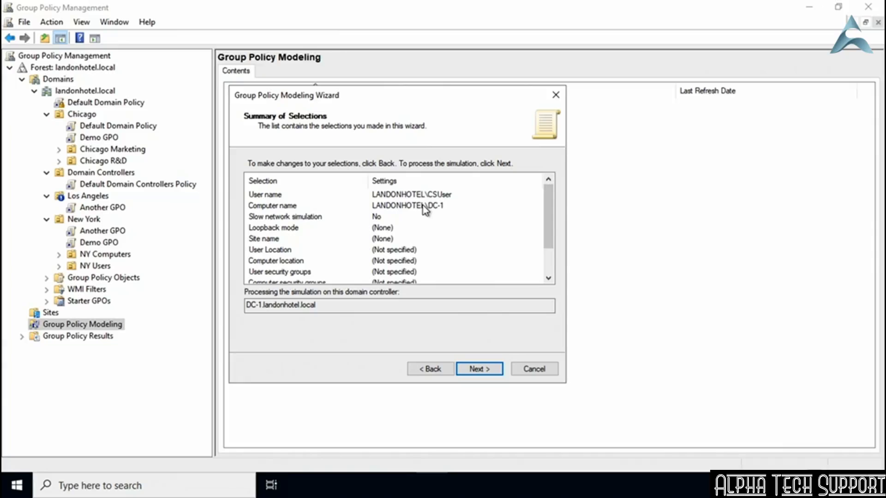
pyautogui.click(478, 369)
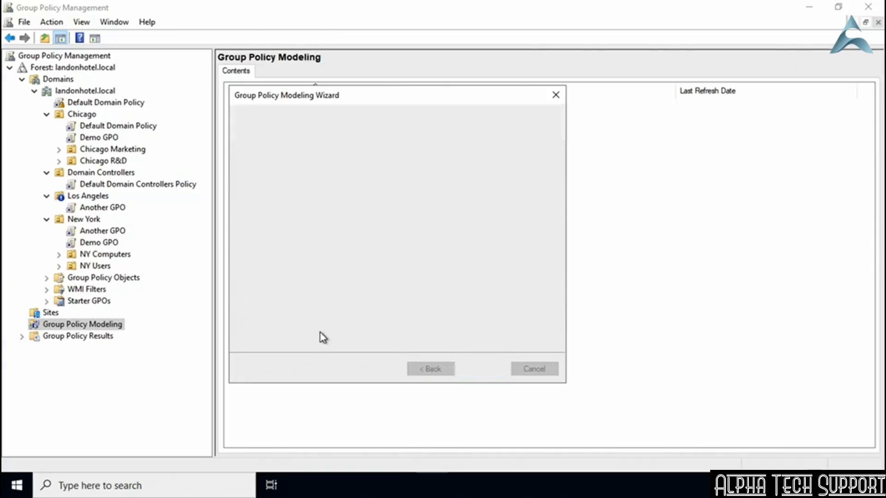
pyautogui.click(480, 370)
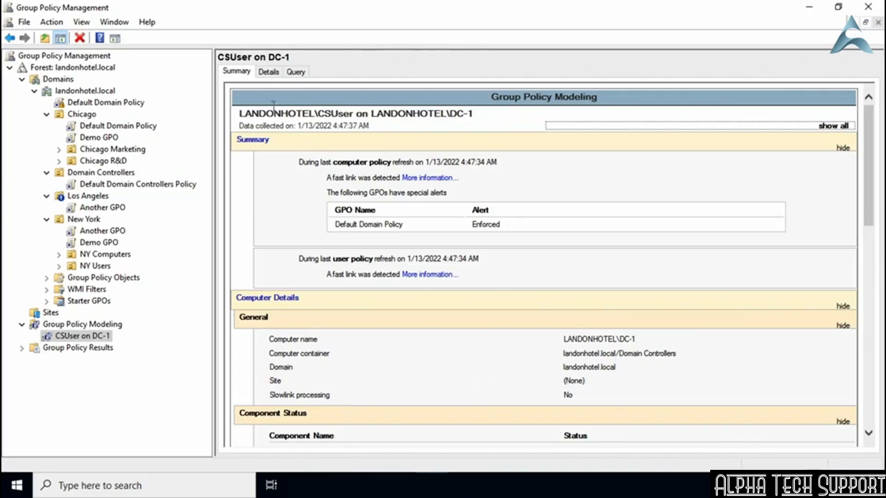
# Step: Open the details of the CSUser on DC-1 modeling report, expand all sections and examine the simulated computer policies and their winning GPOs
pyautogui.click(264, 74)
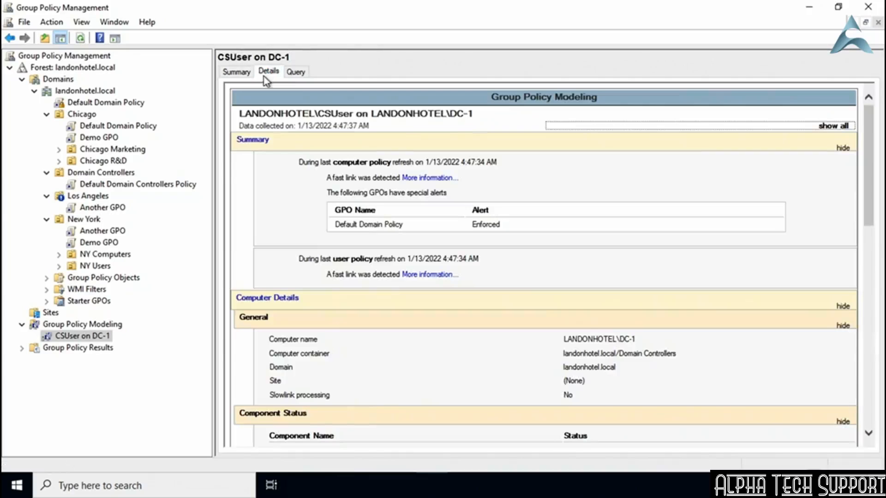
pyautogui.click(836, 125)
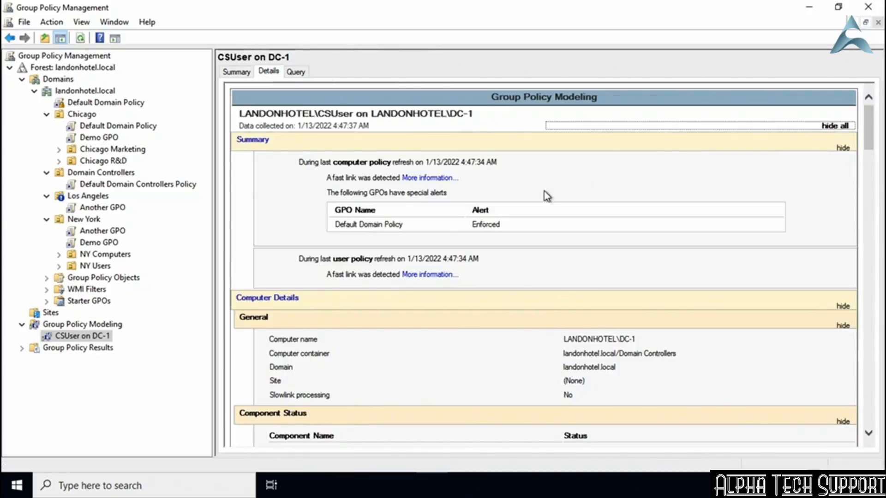
pyautogui.scroll(-3, 546, 196)
pyautogui.scroll(1, 474, 193)
pyautogui.scroll(-10, 474, 194)
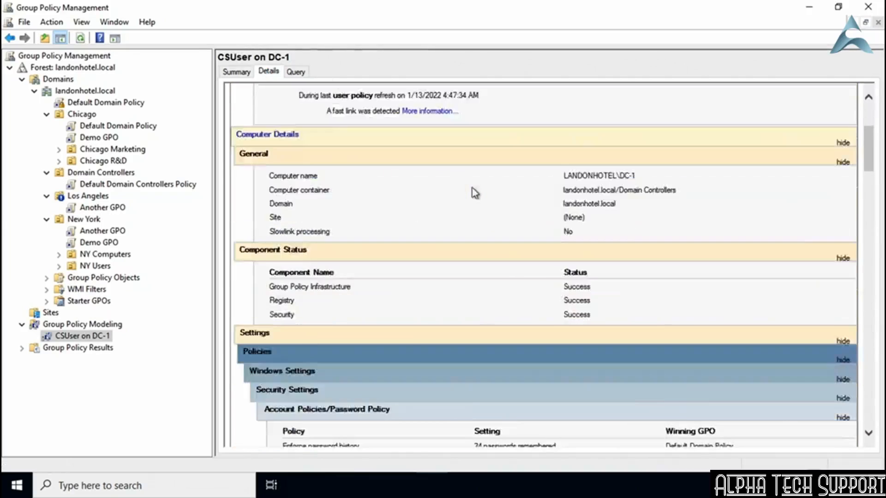
pyautogui.scroll(-10, 474, 191)
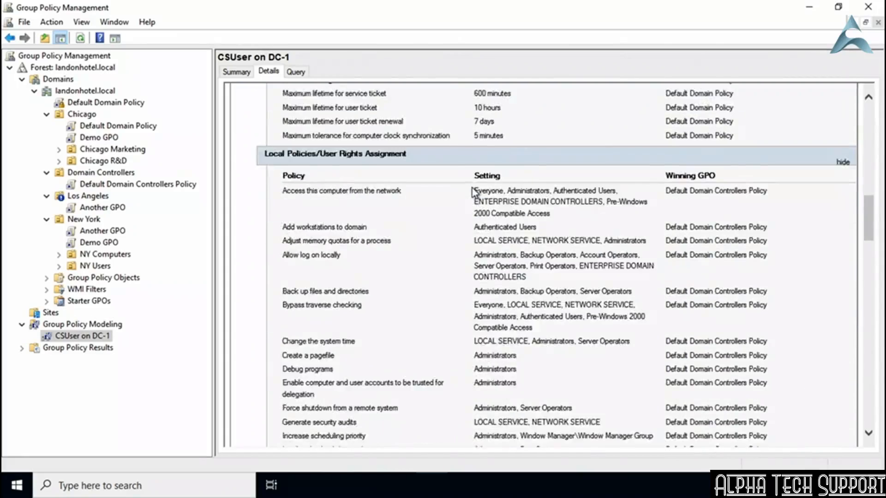
pyautogui.scroll(12, 474, 193)
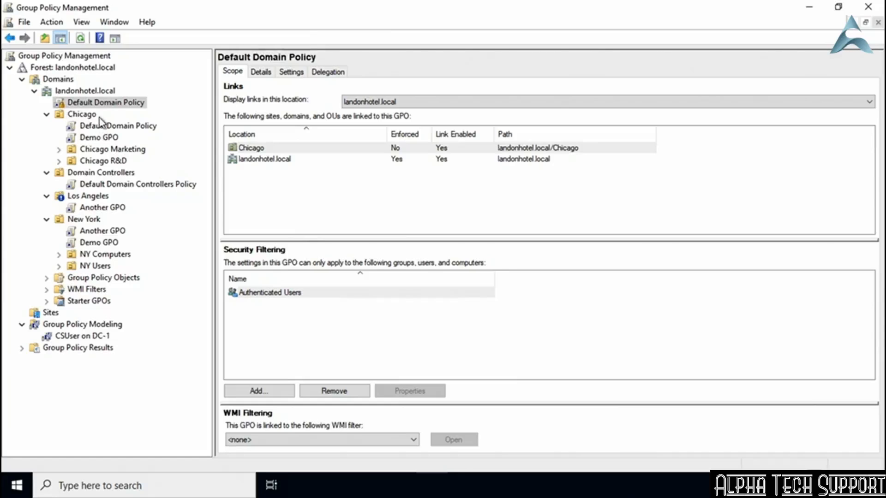
# Step: Open the Default Domain Policy linked at landonhotel.local for editing in a maximized editor window
pyautogui.click(80, 105)
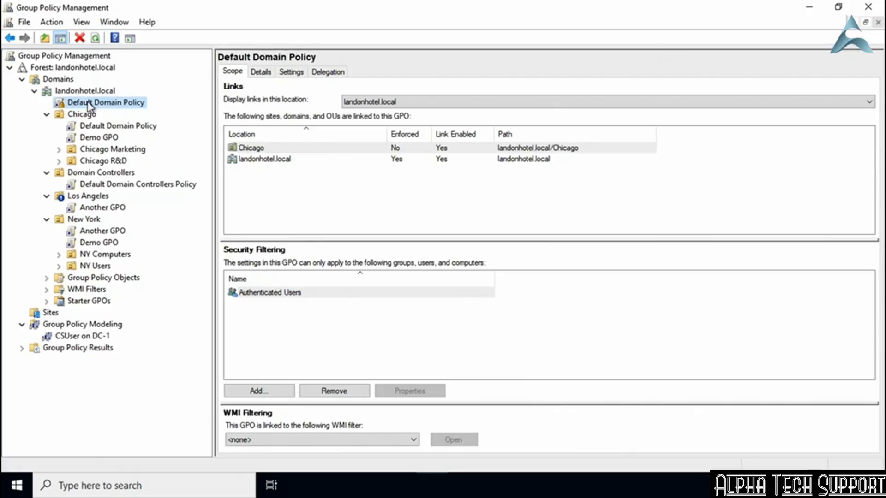
pyautogui.click(100, 111)
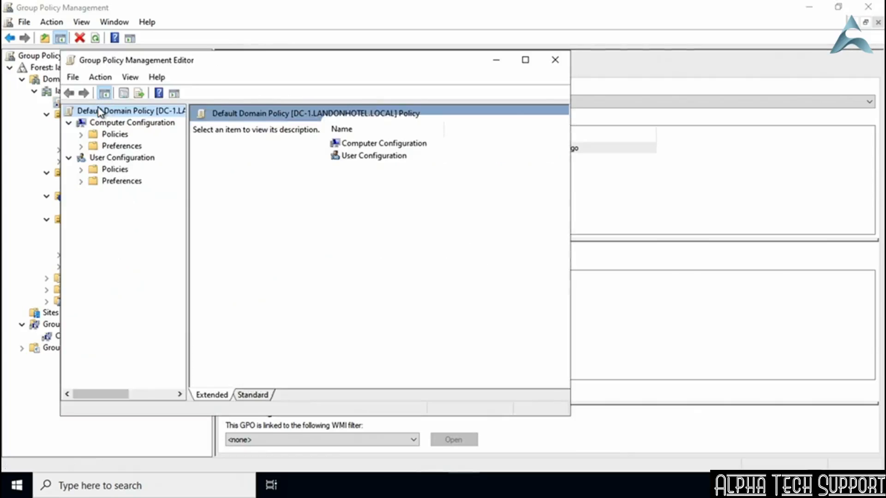
pyautogui.doubleClick(223, 61)
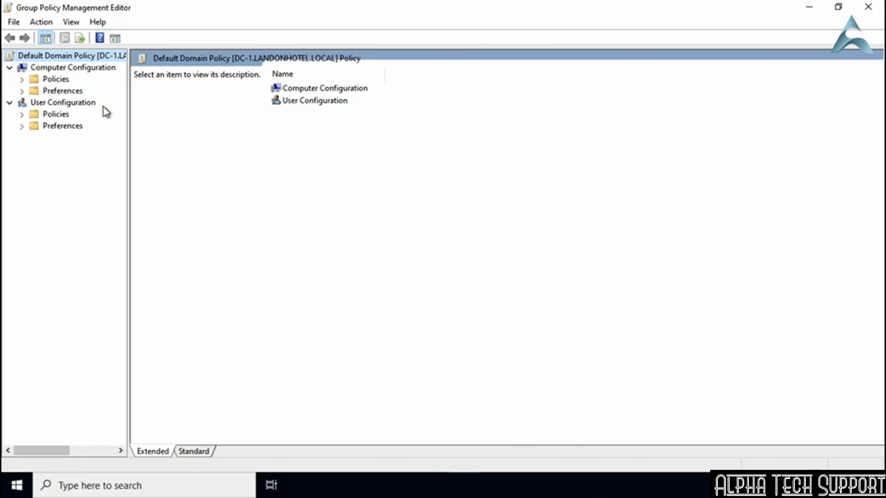
# Step: Show the Password Policy settings under the computer's Windows Security Settings, Account Policies, with the tree pane widened
pyautogui.click(21, 80)
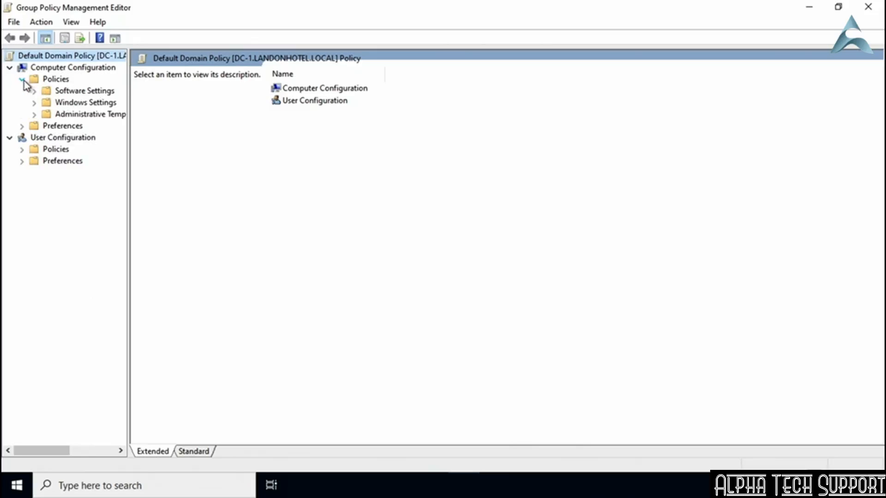
pyautogui.click(34, 103)
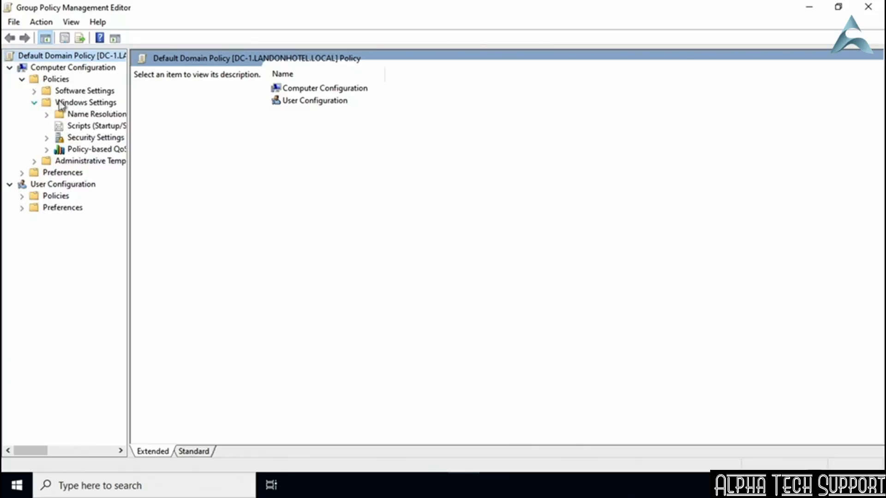
pyautogui.click(47, 137)
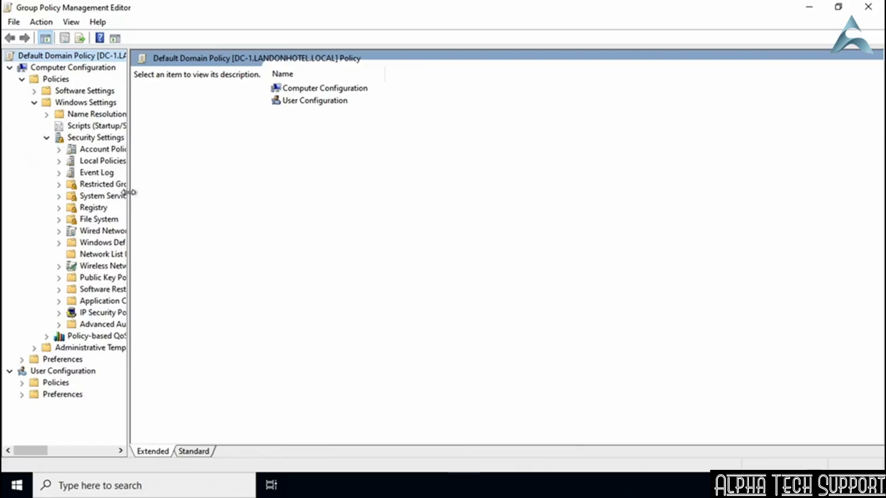
pyautogui.moveTo(129, 190); pyautogui.dragTo(211, 182)
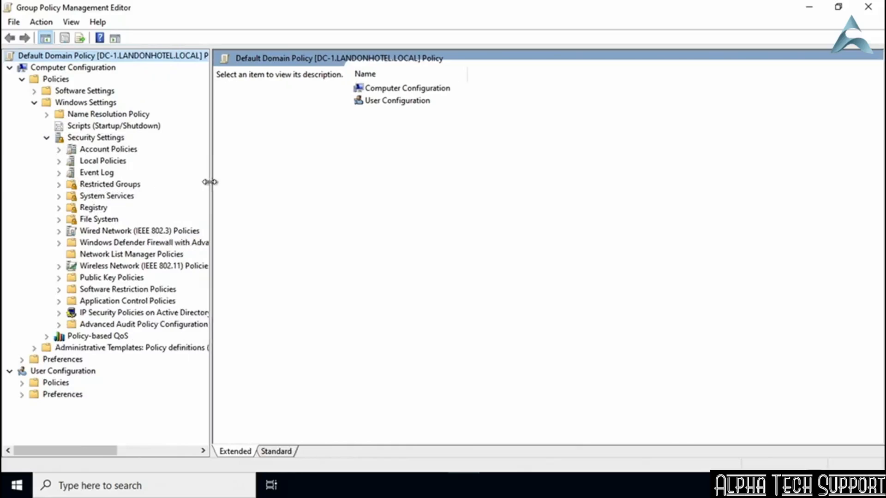
pyautogui.click(59, 150)
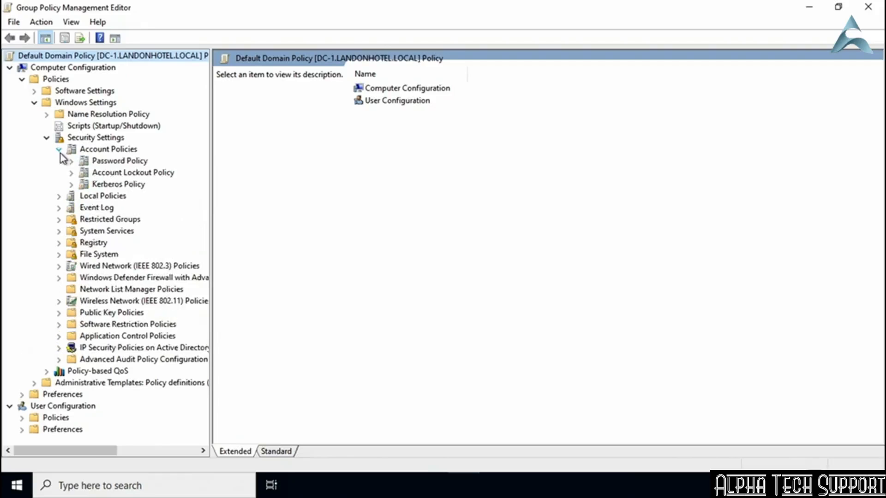
pyautogui.click(123, 163)
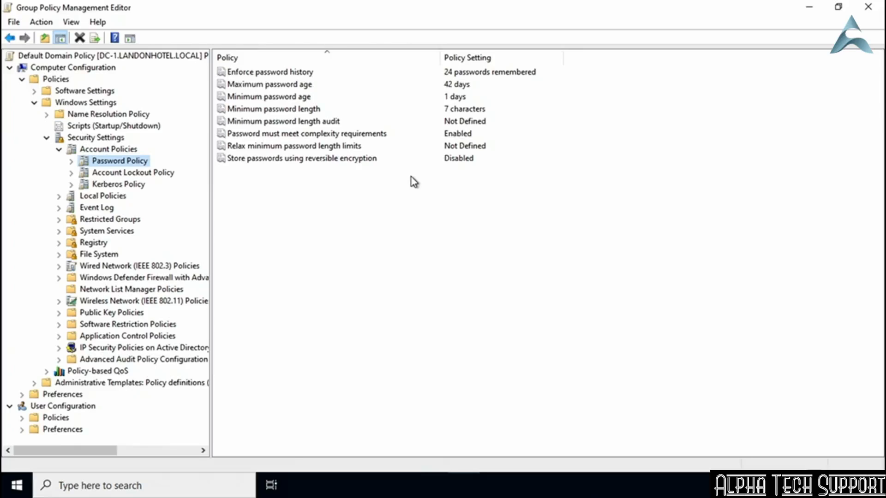
# Step: Set Enforce password history to 12 passwords remembered
pyautogui.click(322, 73)
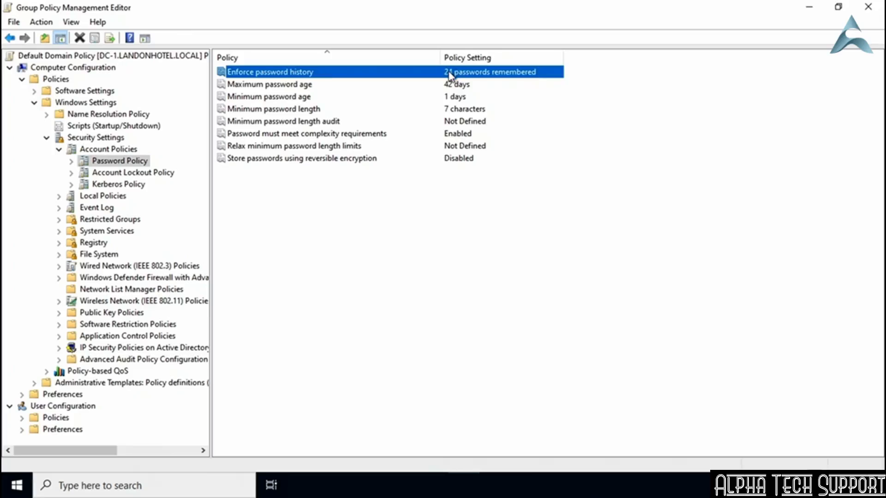
pyautogui.doubleClick(393, 78)
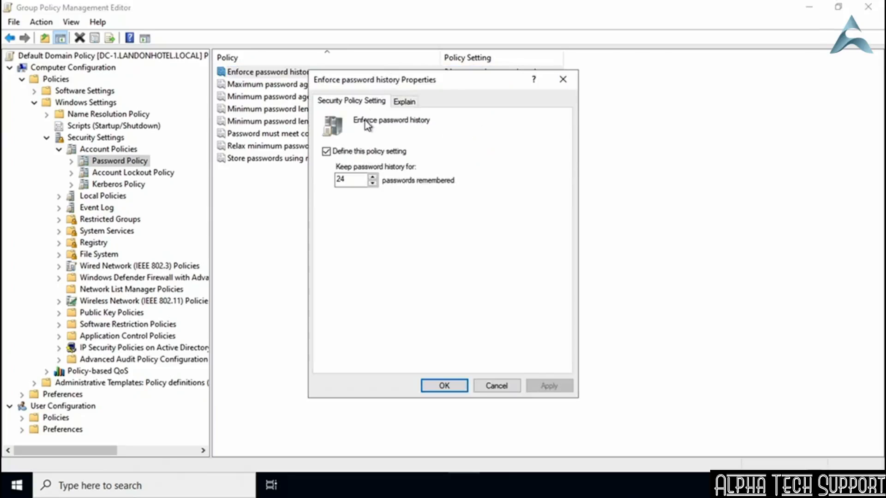
pyautogui.doubleClick(343, 179)
pyautogui.write('12')
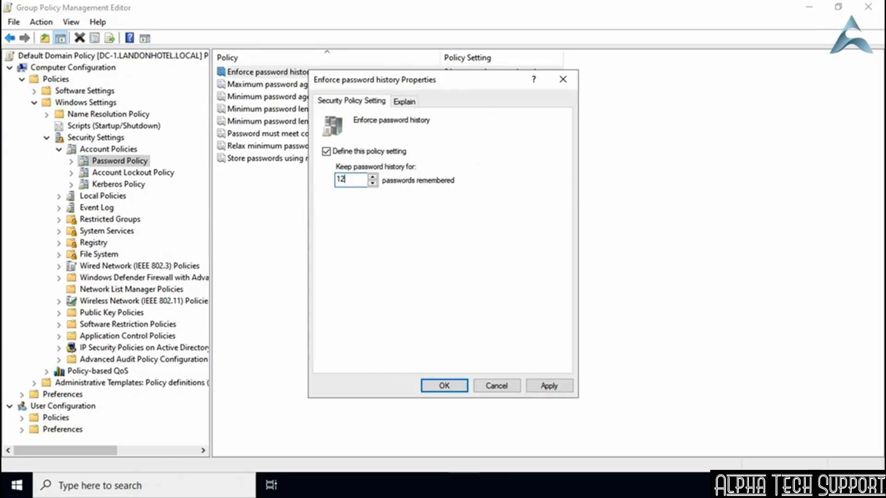
pyautogui.click(454, 387)
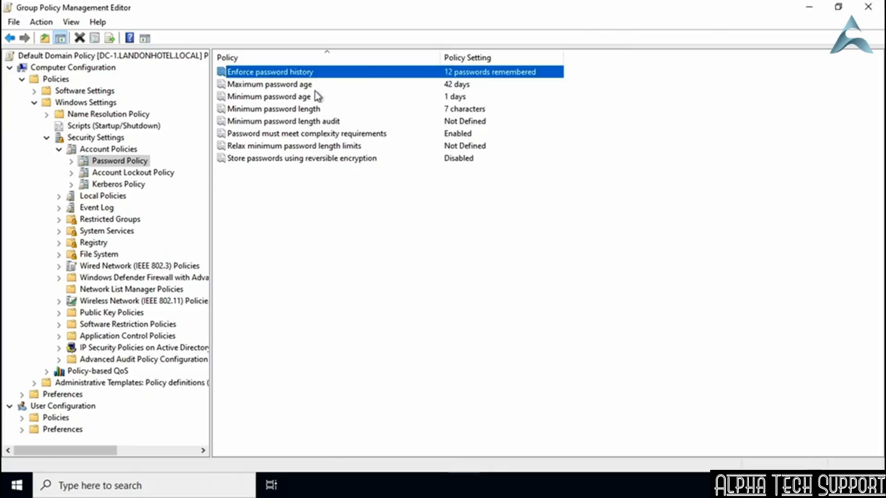
# Step: Set Maximum password age to 30 days
pyautogui.click(299, 86)
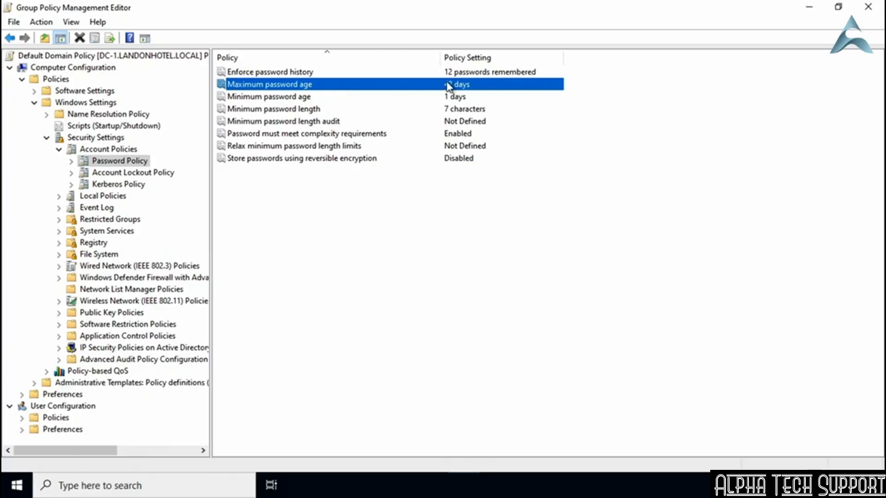
pyautogui.doubleClick(320, 85)
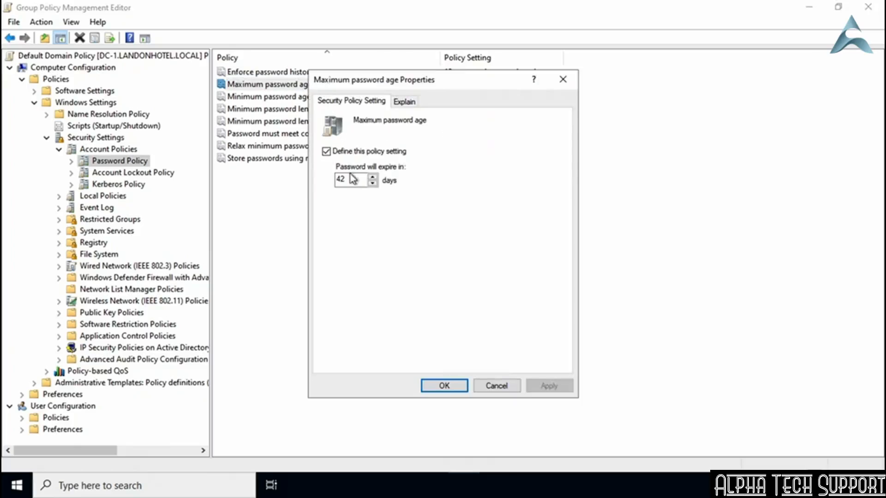
pyautogui.moveTo(350, 180); pyautogui.dragTo(320, 180)
pyautogui.write('30')
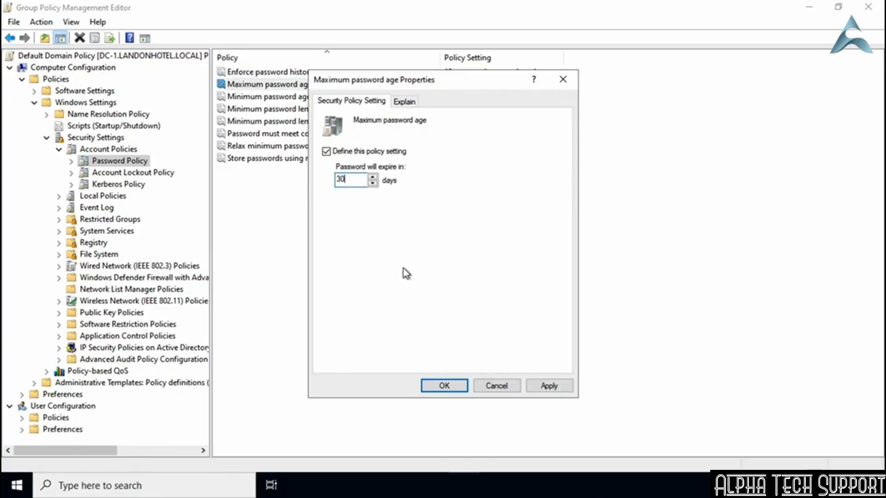
pyautogui.click(444, 385)
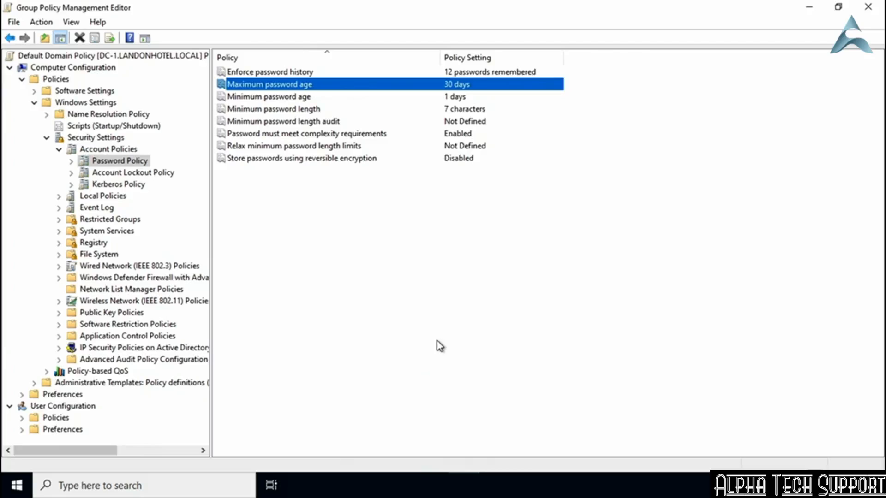
# Step: Set Minimum password length to 8 characters
pyautogui.click(297, 97)
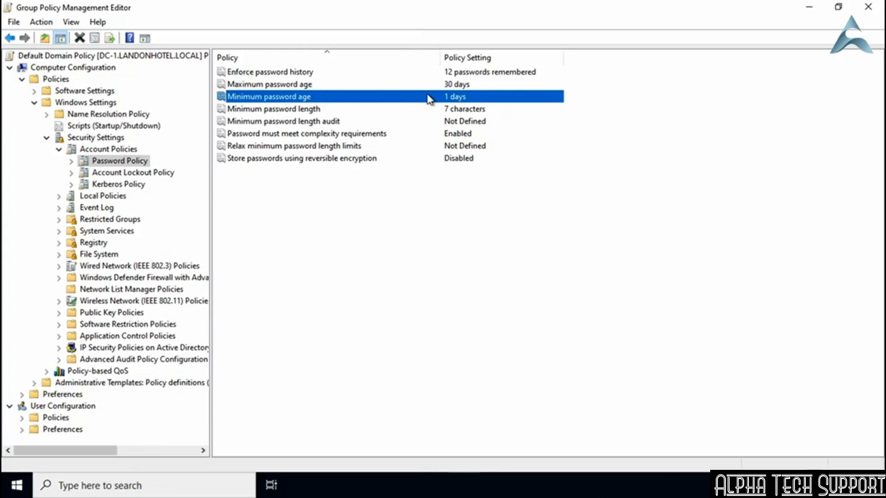
pyautogui.click(356, 110)
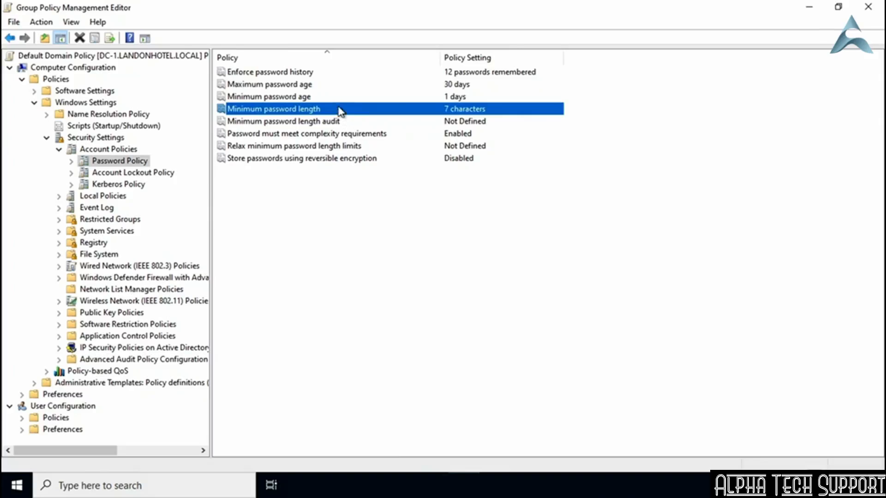
pyautogui.doubleClick(340, 110)
pyautogui.click(371, 178)
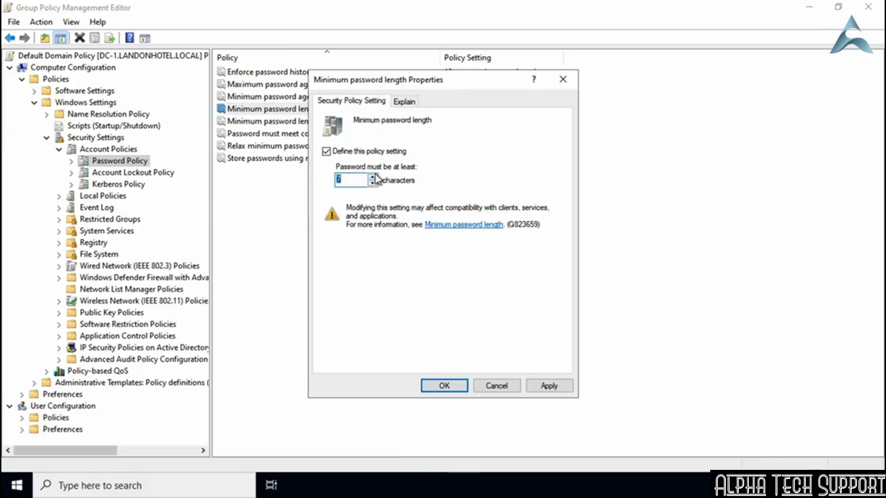
pyautogui.click(455, 389)
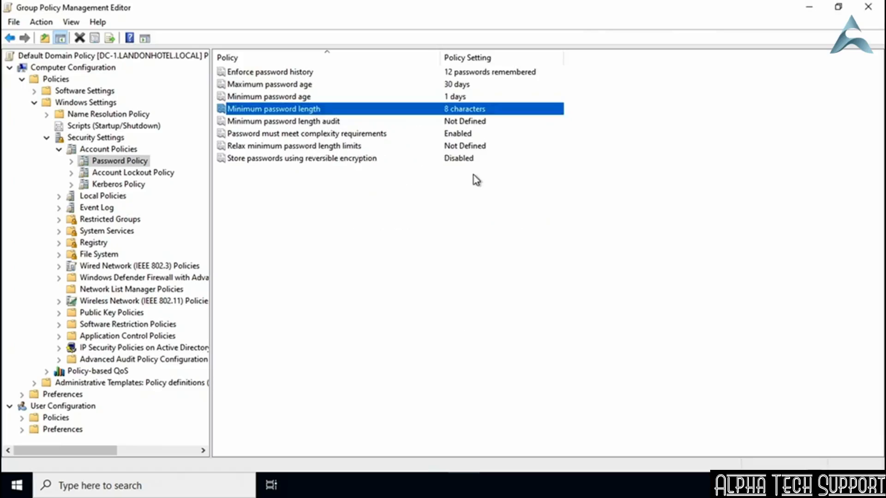
# Step: Read the explanation of the Password must meet complexity requirements policy and close its properties with the setting left enabled
pyautogui.click(322, 122)
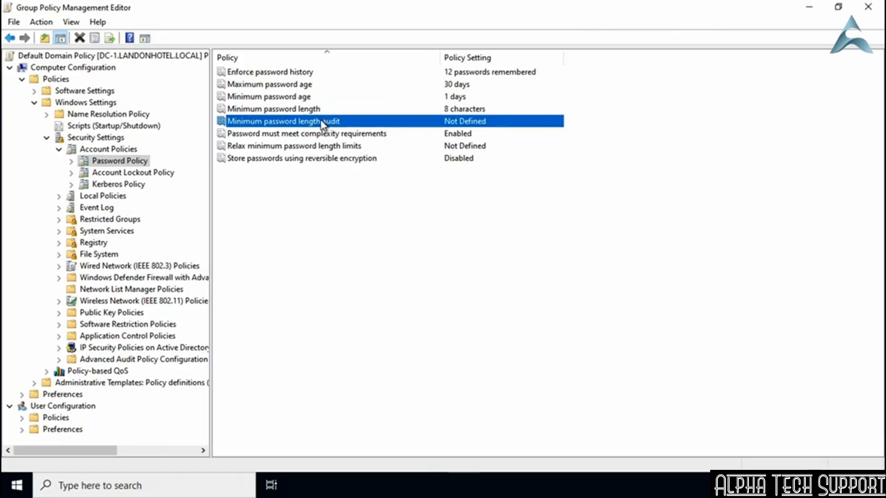
pyautogui.click(352, 134)
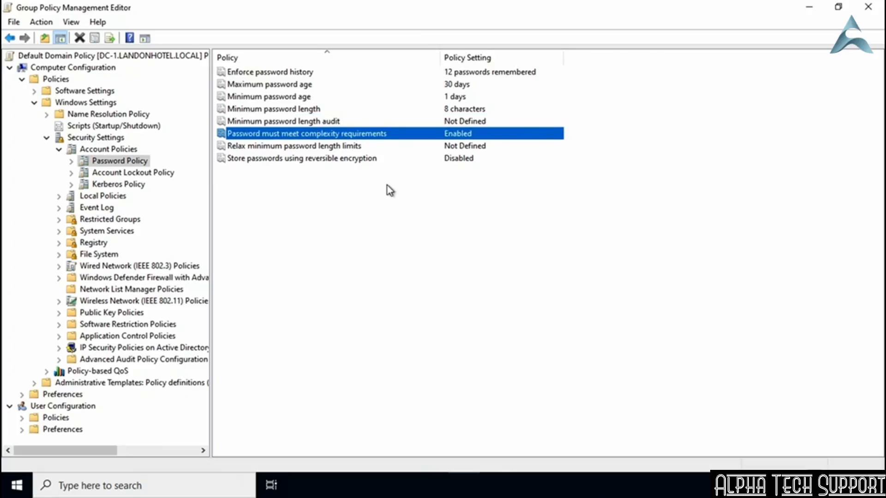
pyautogui.doubleClick(386, 137)
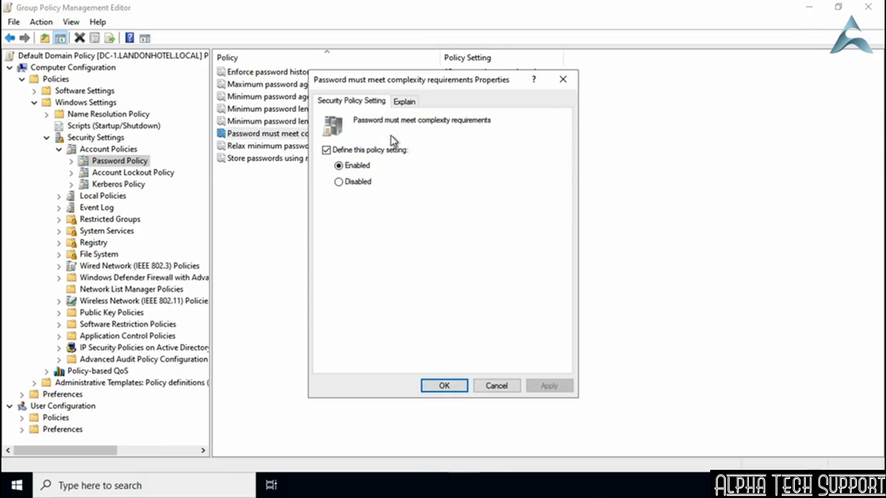
pyautogui.click(403, 103)
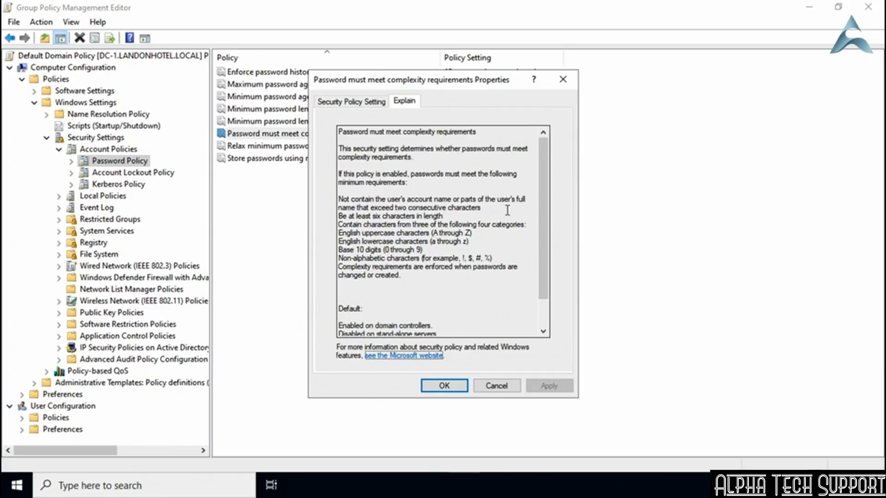
pyautogui.click(445, 216)
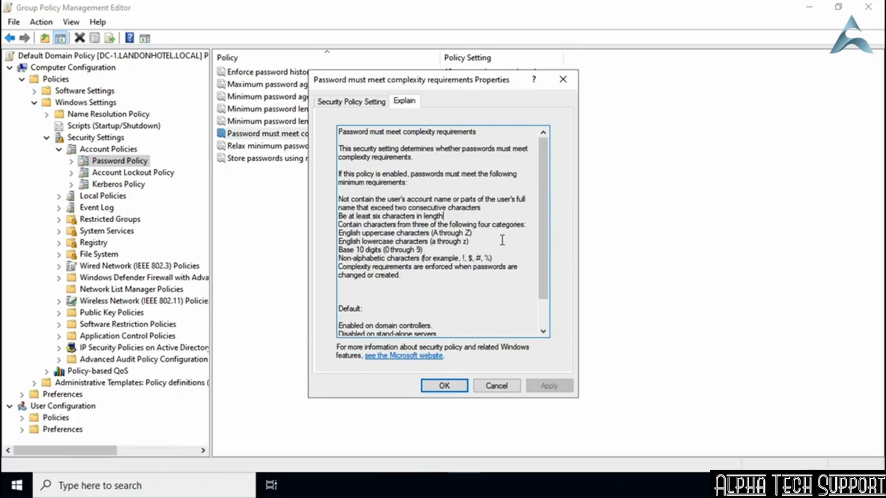
pyautogui.click(353, 102)
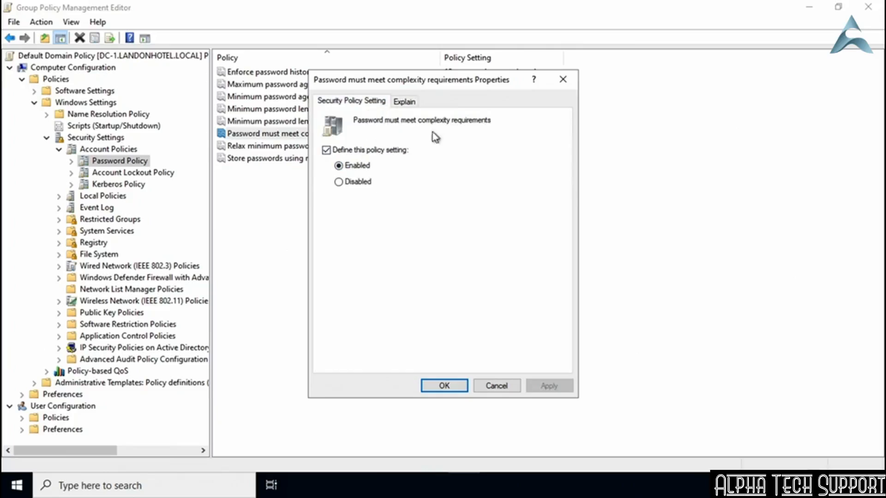
pyautogui.click(457, 384)
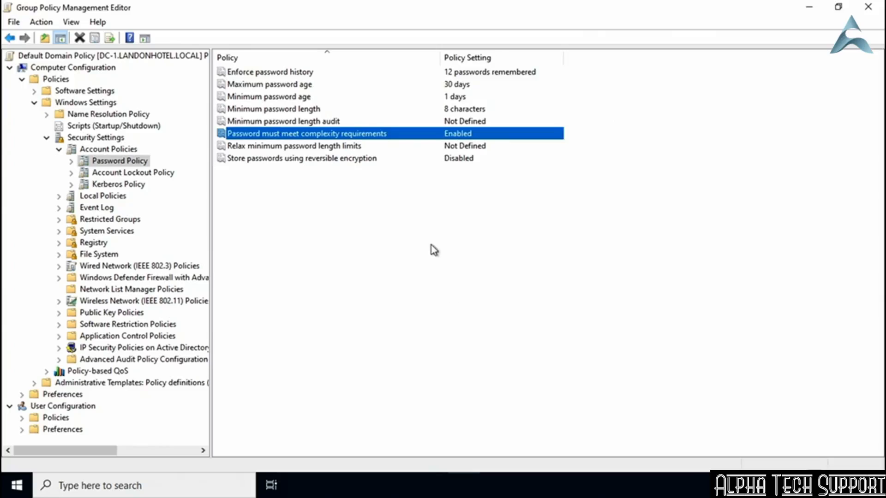
# Step: Read the explanation of the Store passwords using reversible encryption policy and close its properties without changes
pyautogui.doubleClick(290, 158)
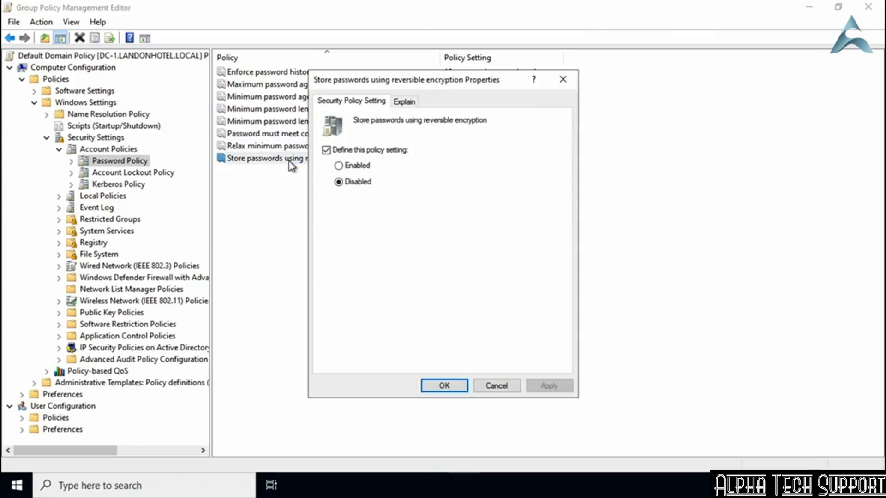
pyautogui.click(404, 102)
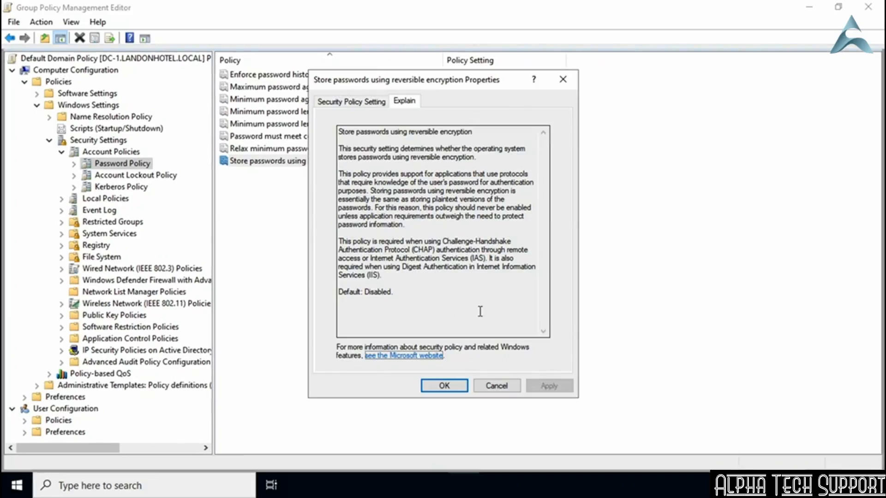
pyautogui.click(497, 386)
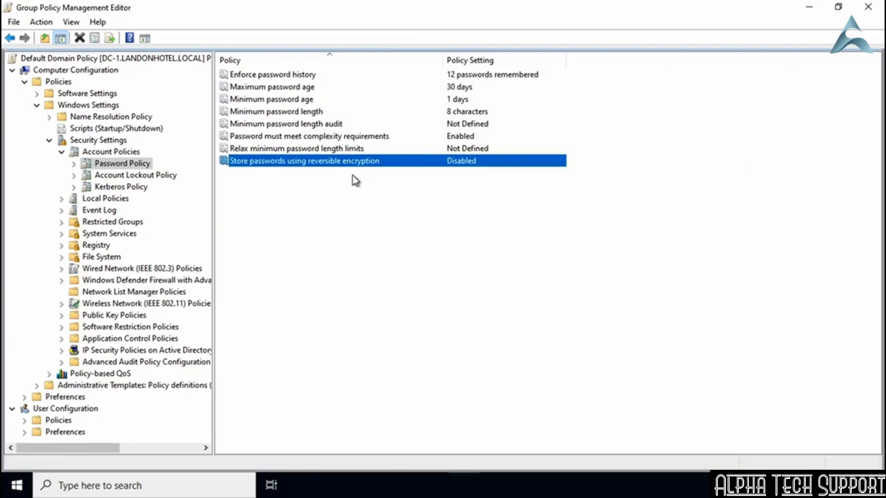
# Step: Examine the setting and explanation of the Relax minimum password length limits policy, leaving it undefined
pyautogui.click(318, 149)
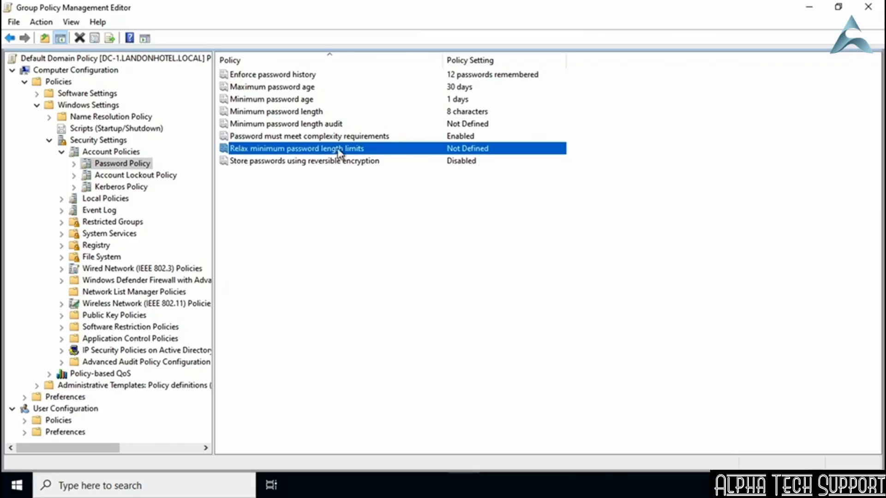
pyautogui.doubleClick(370, 149)
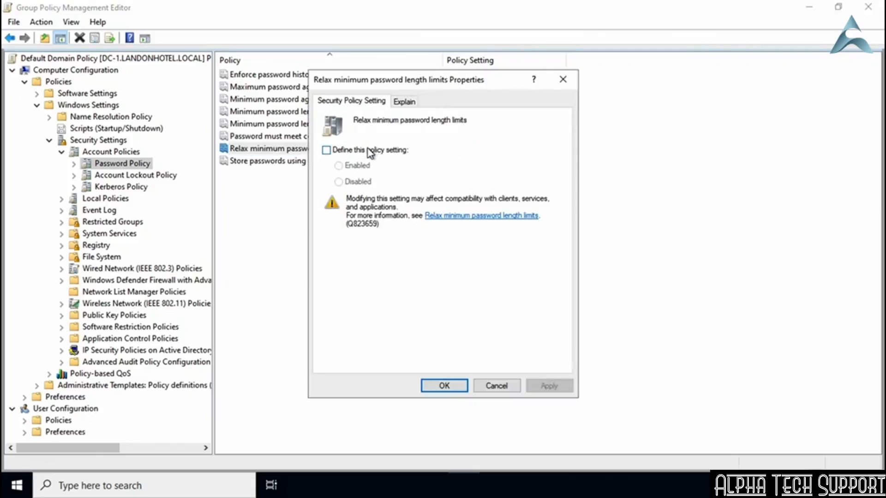
pyautogui.click(408, 102)
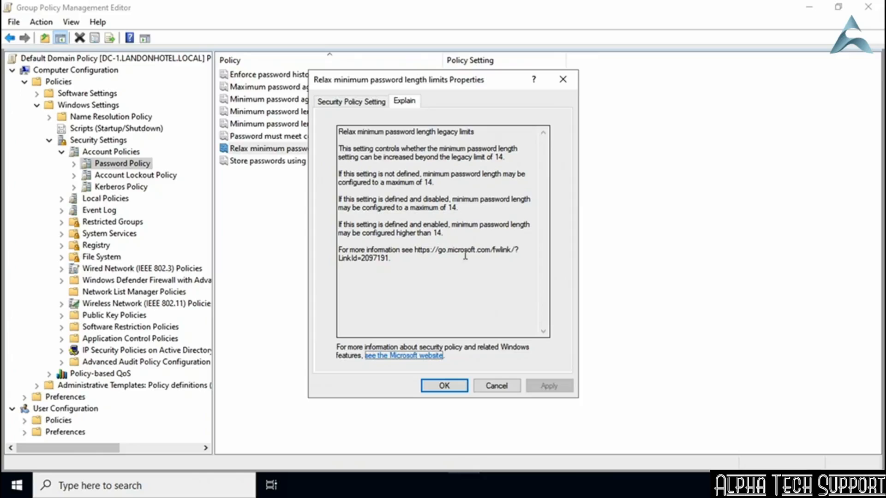
pyautogui.click(490, 386)
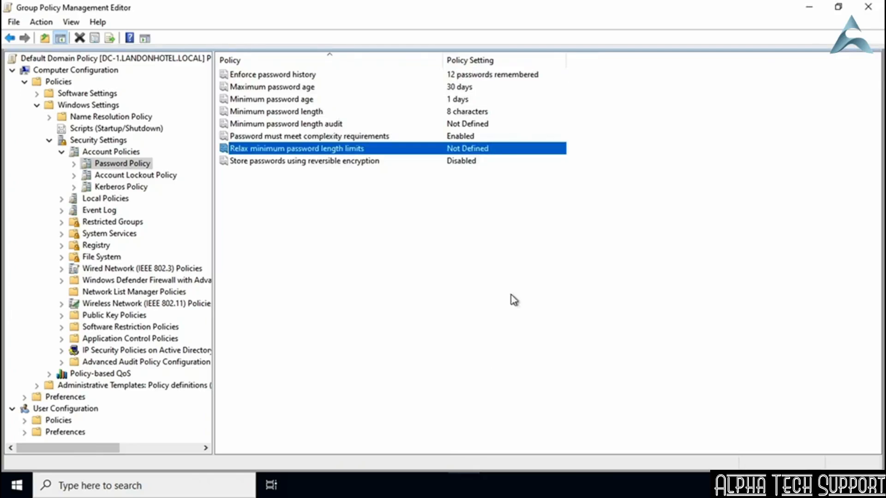
# Step: Test the upper limit of Minimum password length by raising it to 14 characters, and return it to 8
pyautogui.click(265, 114)
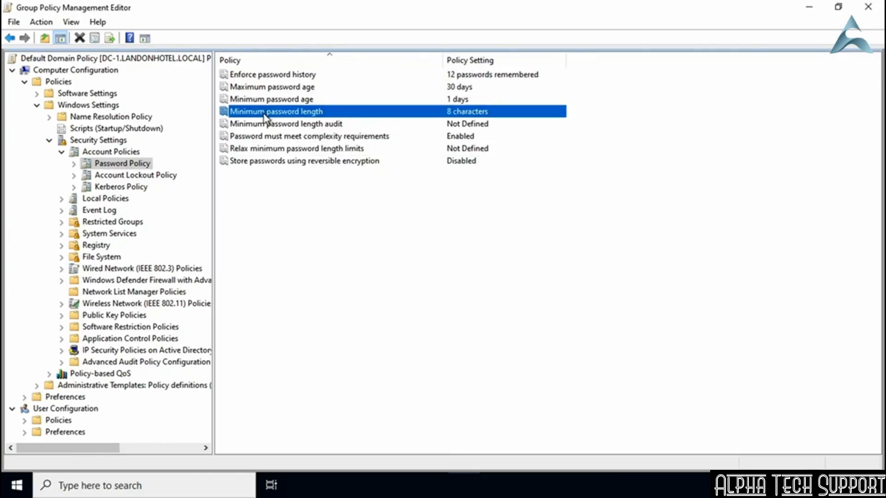
pyautogui.doubleClick(265, 114)
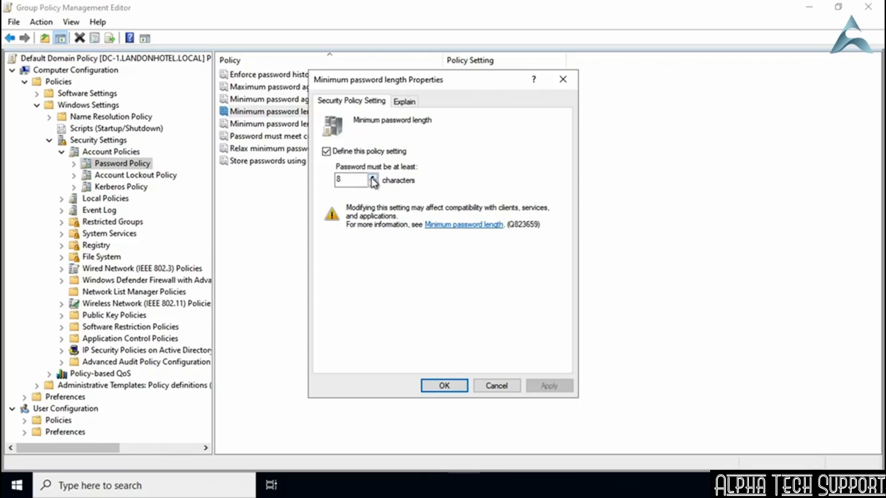
pyautogui.click(373, 177)
pyautogui.click(374, 177)
pyautogui.click(373, 177)
pyautogui.click(373, 177)
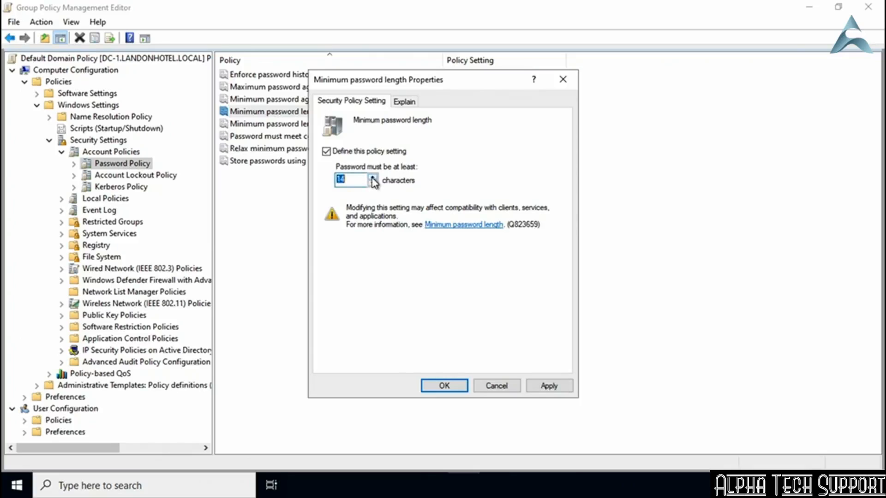
pyautogui.click(373, 178)
pyautogui.write('10')
pyautogui.click(373, 178)
pyautogui.click(374, 178)
pyautogui.click(373, 178)
pyautogui.click(373, 184)
pyautogui.click(373, 183)
pyautogui.click(373, 184)
pyautogui.click(373, 184)
pyautogui.click(373, 183)
pyautogui.click(372, 184)
pyautogui.click(464, 388)
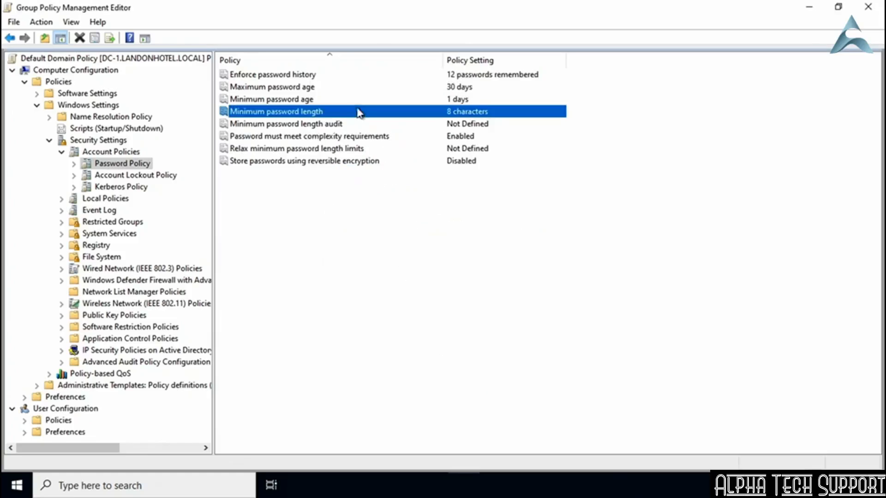
# Step: Define Relax minimum password length limits as Enabled and accept the compatibility confirmation
pyautogui.click(341, 150)
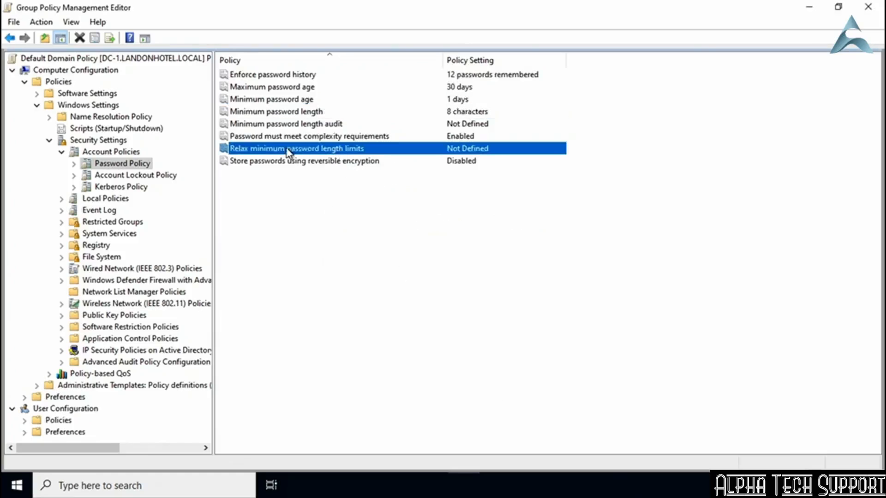
pyautogui.doubleClick(288, 148)
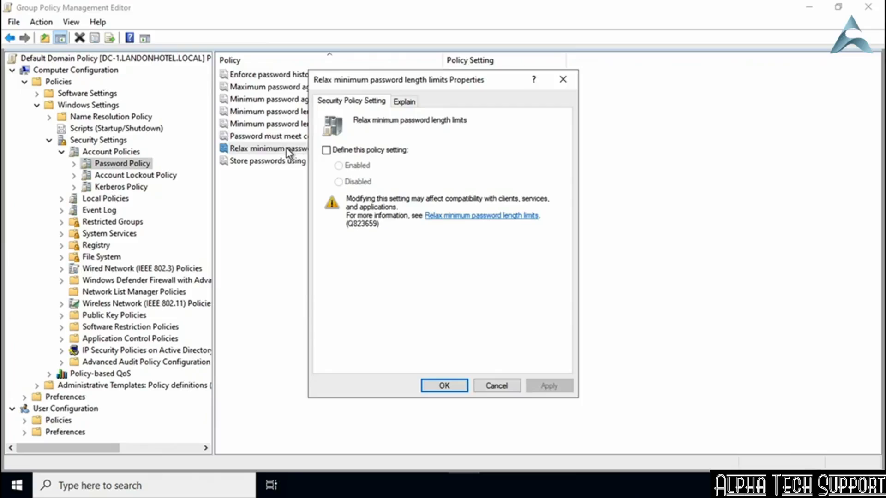
pyautogui.click(327, 150)
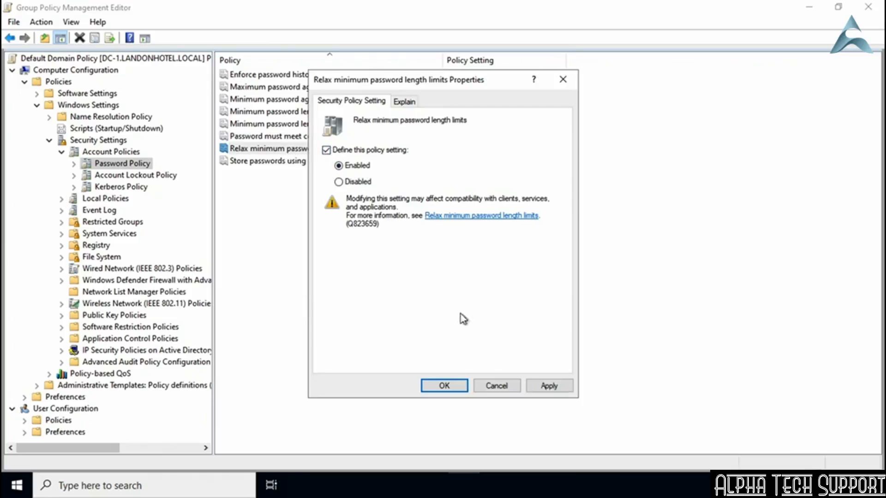
pyautogui.click(563, 387)
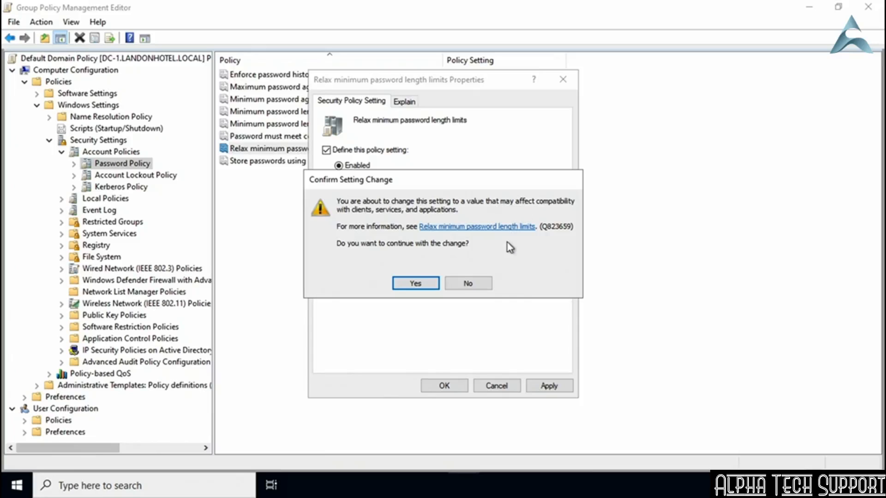
pyautogui.click(415, 284)
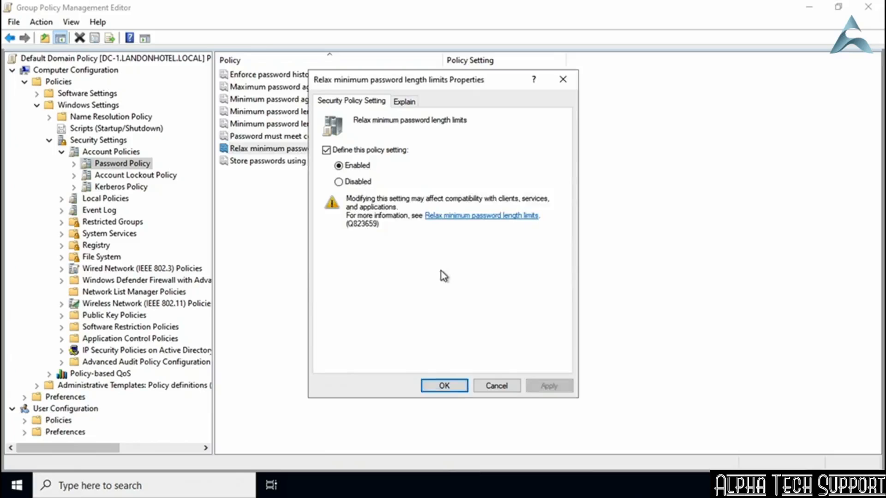
pyautogui.click(444, 386)
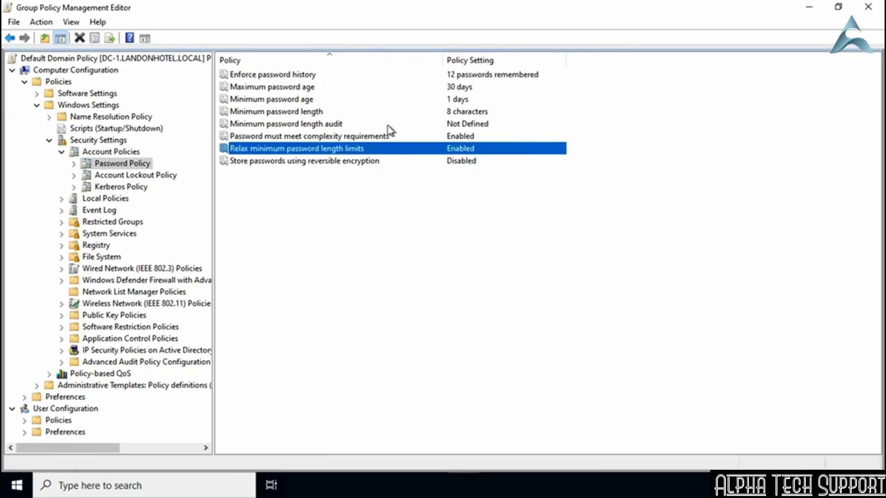
# Step: Try raising Minimum password length to 18 characters and discard the change
pyautogui.doubleClick(325, 112)
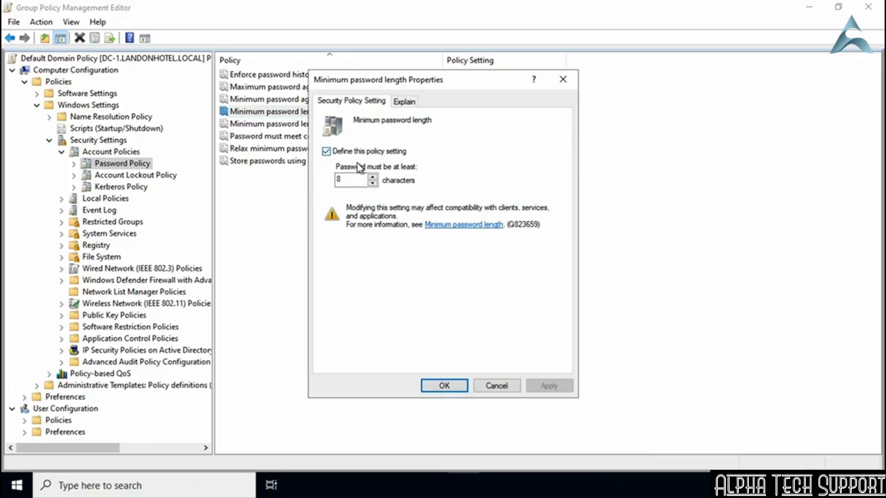
pyautogui.click(372, 178)
pyautogui.click(372, 178)
pyautogui.click(372, 177)
pyautogui.click(372, 177)
pyautogui.click(372, 178)
pyautogui.click(372, 177)
pyautogui.click(372, 178)
pyautogui.click(372, 177)
pyautogui.click(372, 178)
pyautogui.click(372, 178)
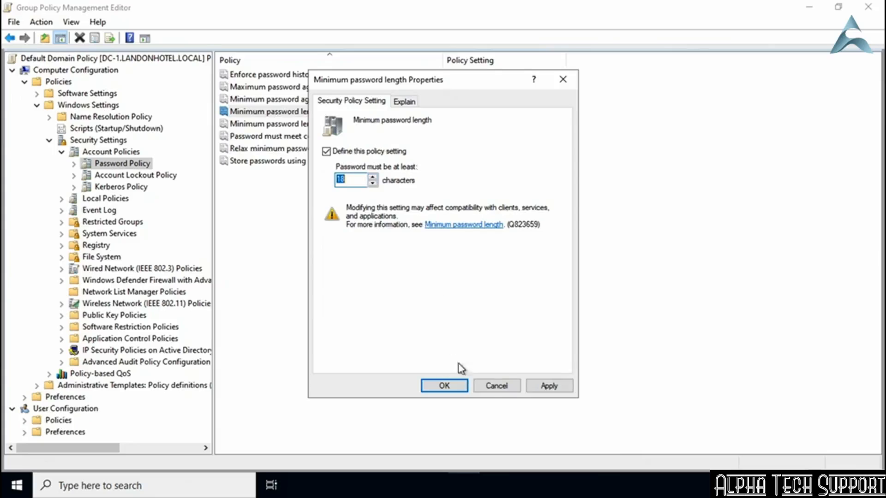
pyautogui.click(492, 387)
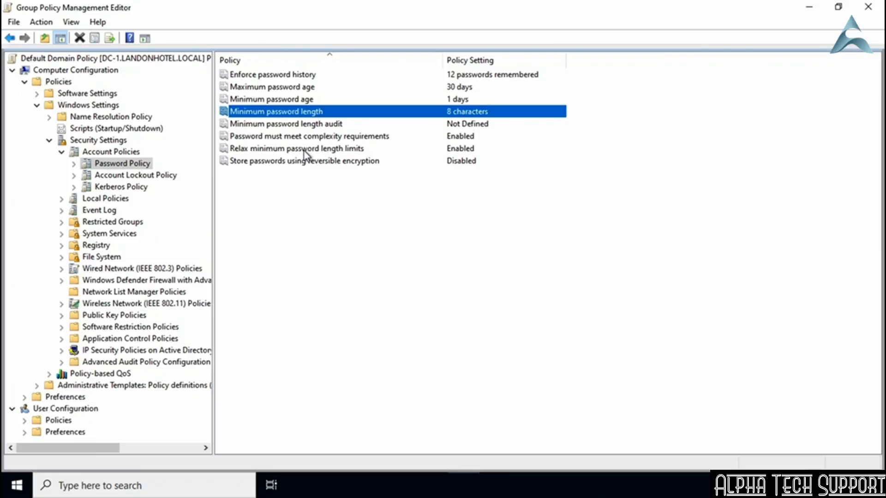
# Step: Examine the setting and explanation of the Minimum password length audit policy, and close its properties without defining it
pyautogui.click(296, 129)
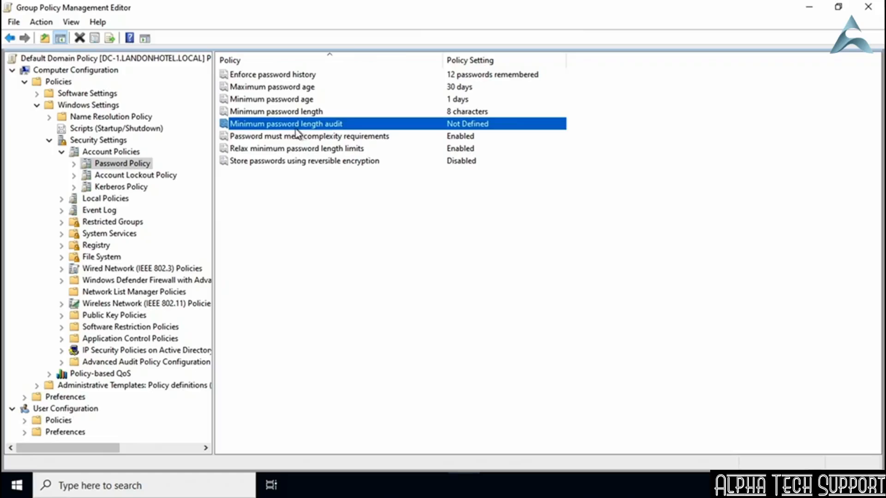
pyautogui.doubleClick(351, 125)
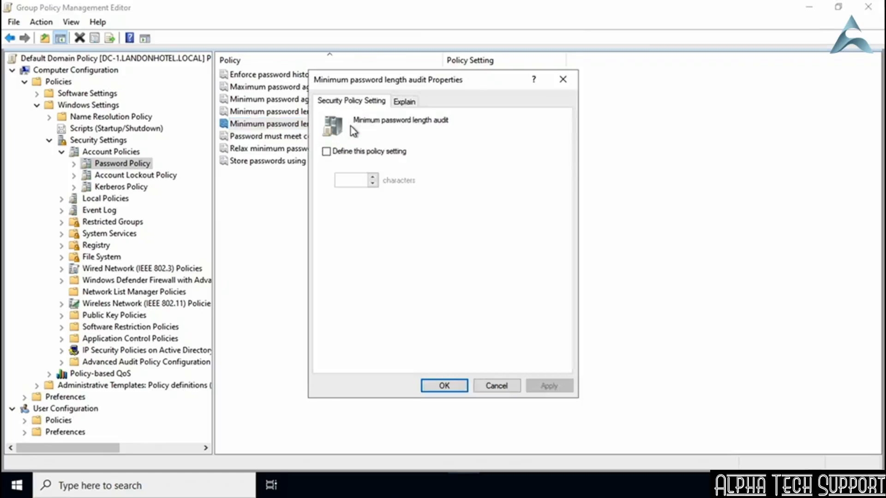
pyautogui.click(404, 102)
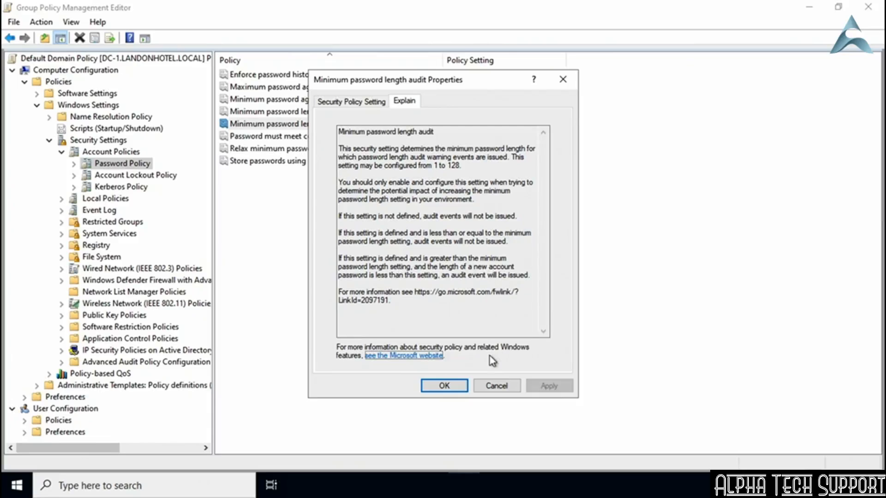
pyautogui.click(359, 101)
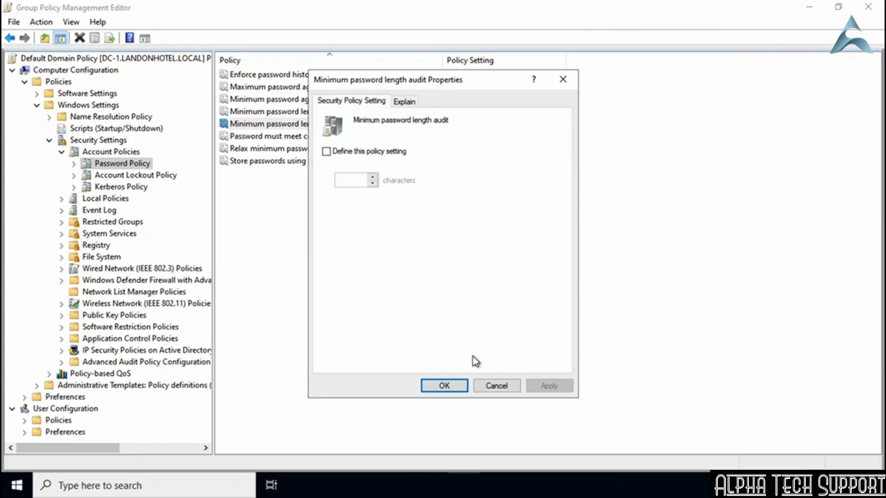
pyautogui.click(488, 386)
# Step: Define the Minimum password length audit policy to log events for new passwords shorter than 10 characters
pyautogui.click(271, 113)
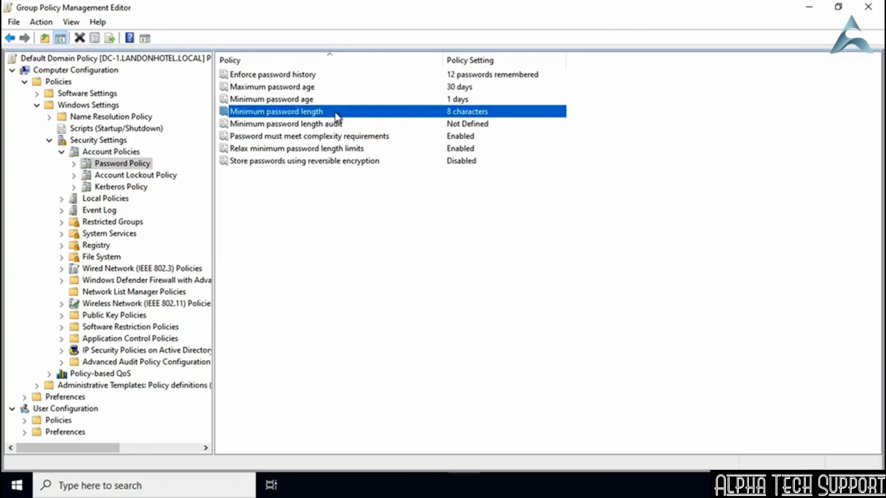
pyautogui.doubleClick(319, 123)
pyautogui.click(327, 152)
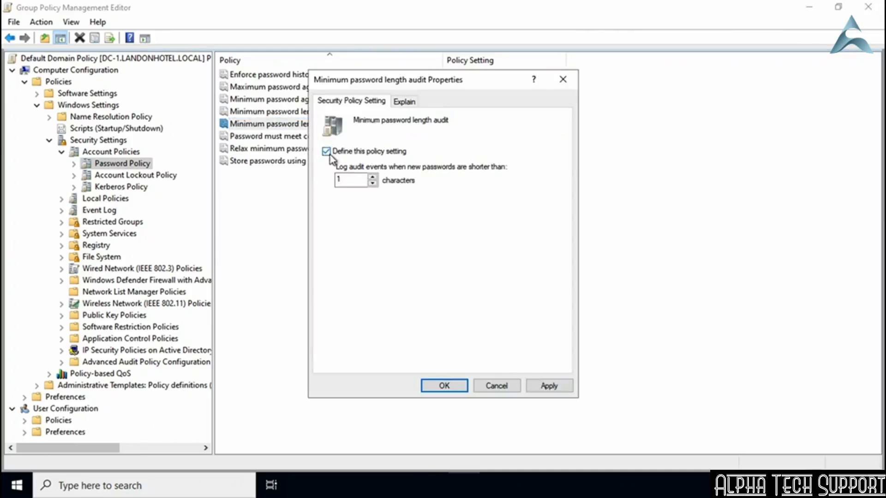
pyautogui.write('0')
pyautogui.click(452, 386)
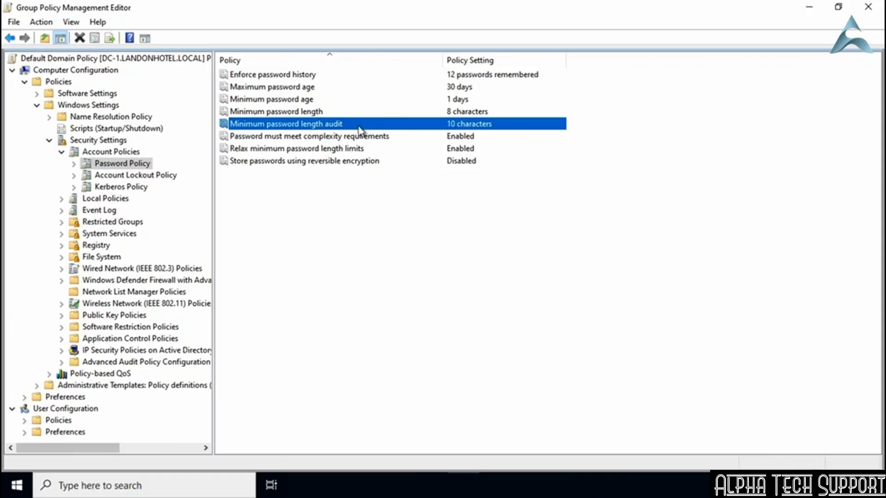
pyautogui.click(390, 191)
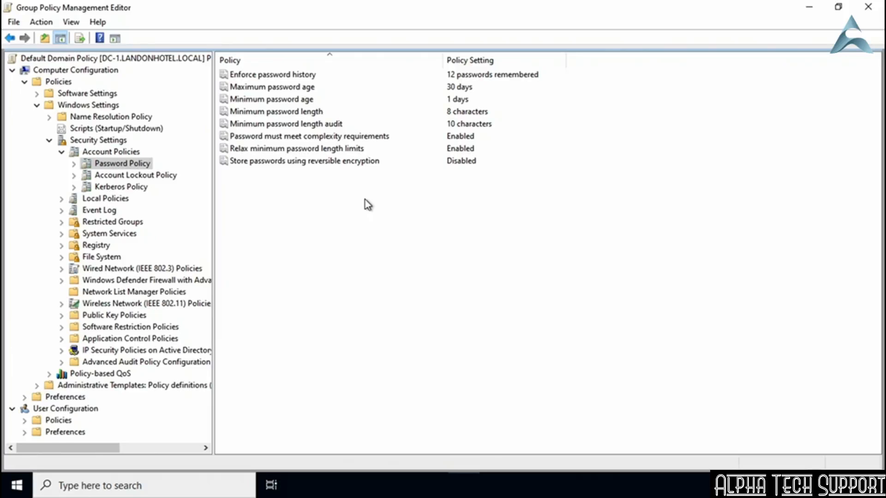
# Step: In the Account Lockout Policy, set Account lockout threshold to 5 invalid logon attempts and accept the suggested 30-minute values
pyautogui.press('BackSpace')
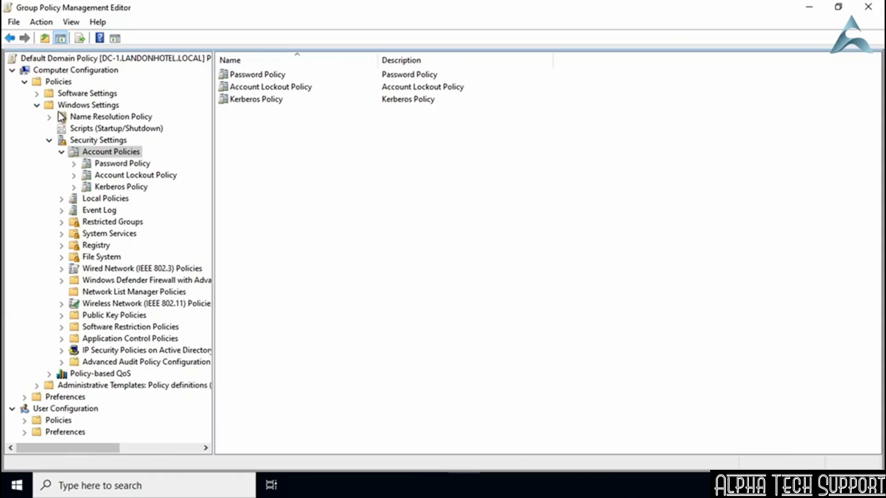
pyautogui.click(128, 177)
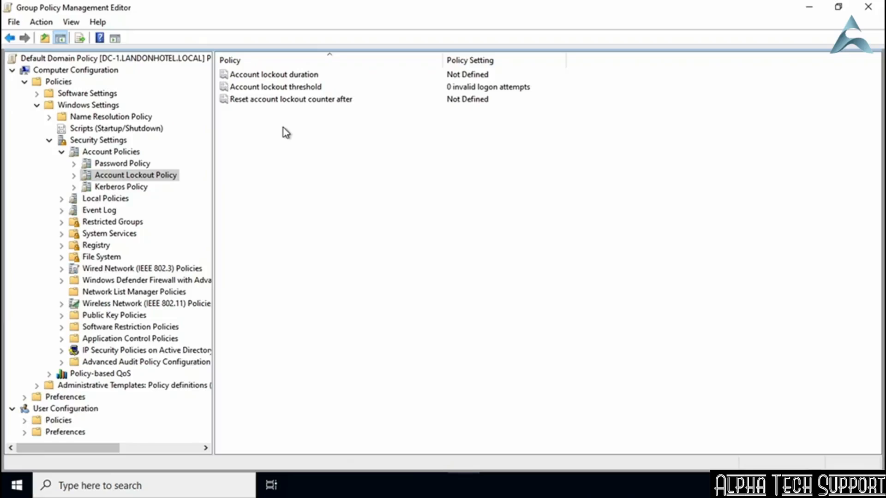
pyautogui.click(252, 89)
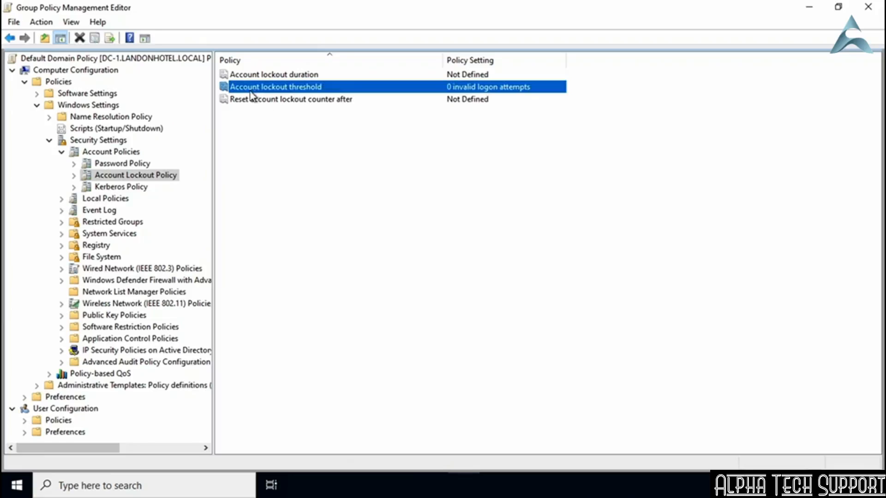
pyautogui.doubleClick(338, 88)
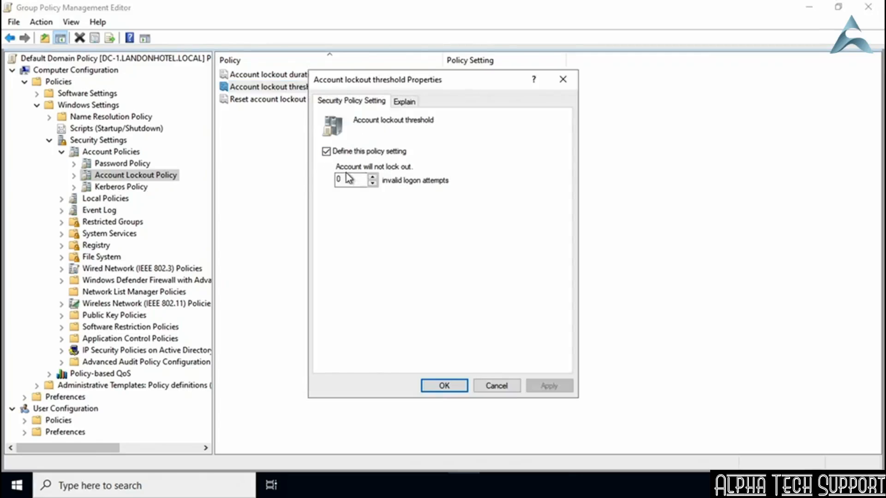
pyautogui.click(373, 177)
pyautogui.click(373, 177)
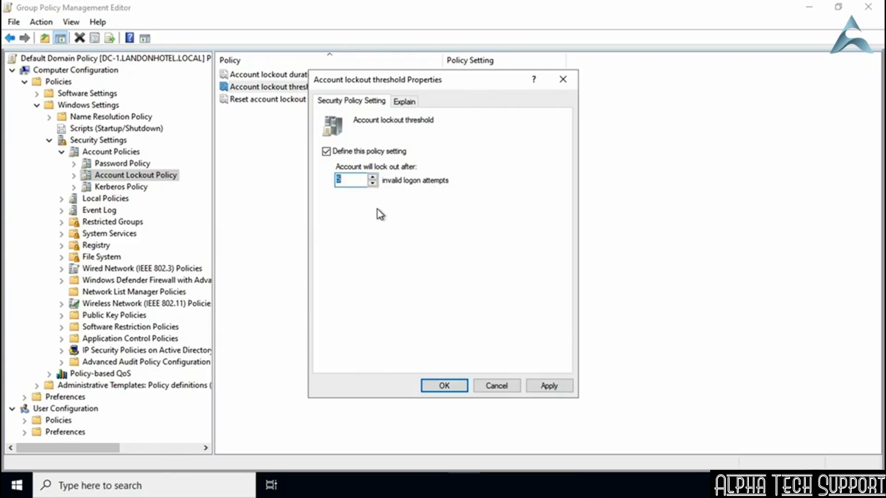
pyautogui.click(461, 387)
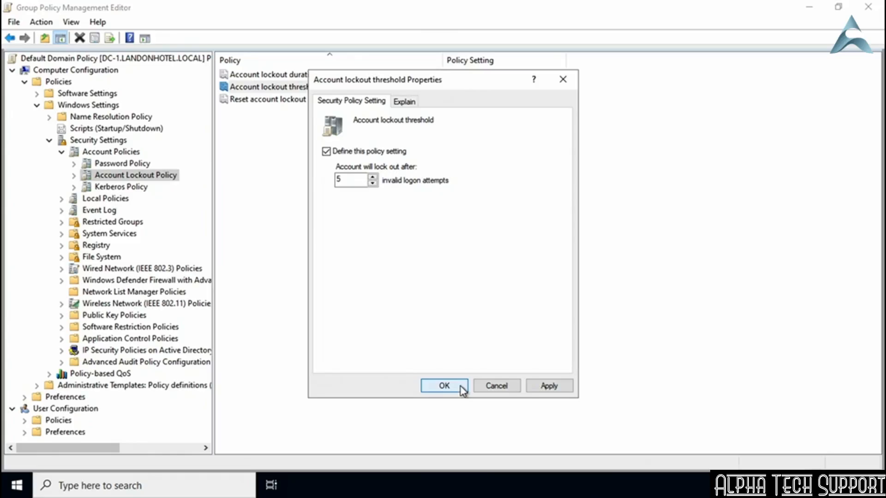
pyautogui.click(461, 387)
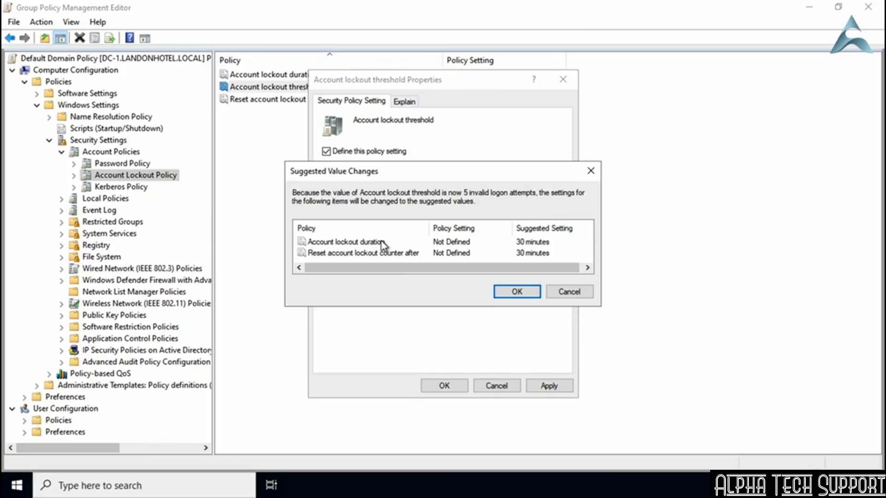
pyautogui.click(518, 293)
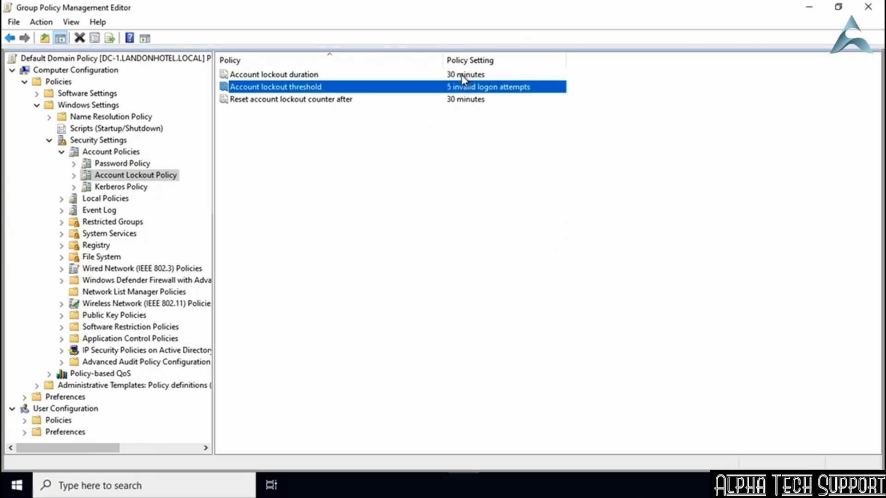
# Step: Set Account lockout duration to 15 minutes after trying 0, accepting the suggested 15 minutes for Reset account lockout counter after
pyautogui.click(467, 76)
pyautogui.click(468, 99)
pyautogui.click(466, 75)
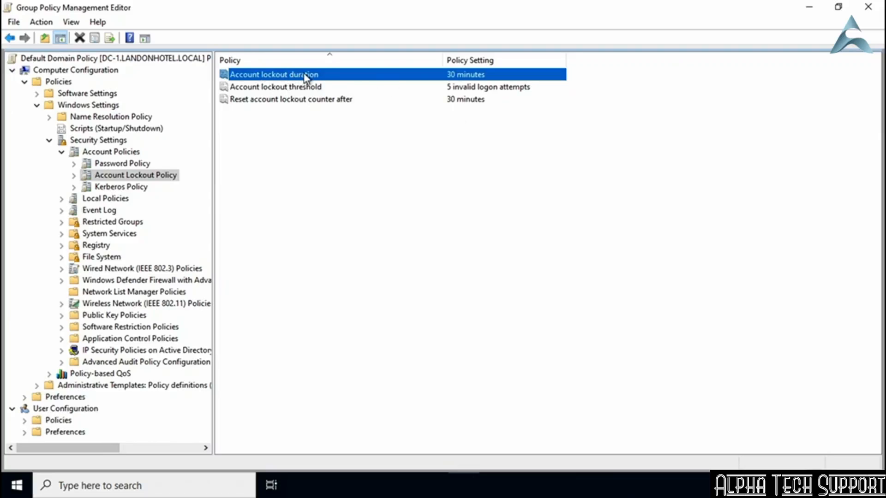
pyautogui.doubleClick(316, 75)
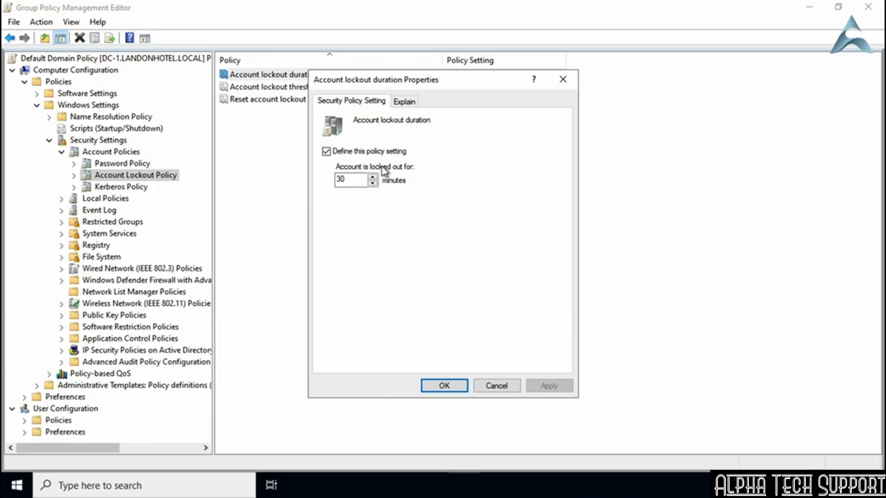
pyautogui.doubleClick(362, 181)
pyautogui.write('0')
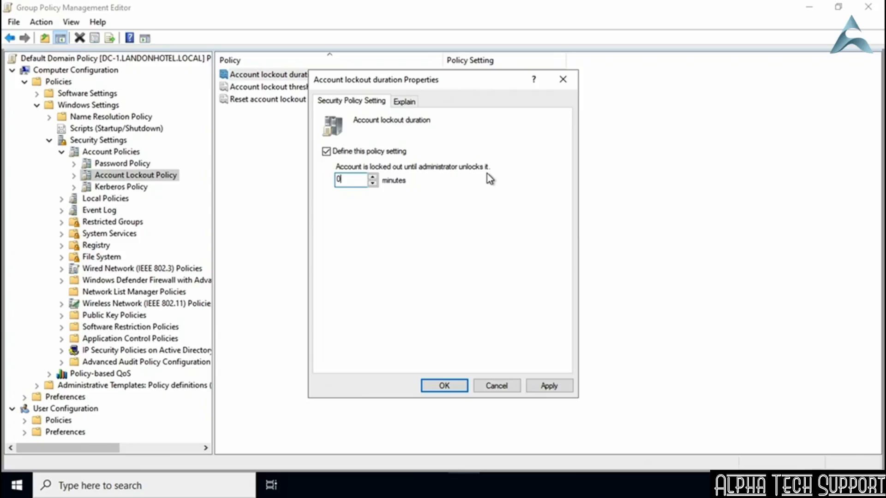
pyautogui.doubleClick(357, 180)
pyautogui.write('15')
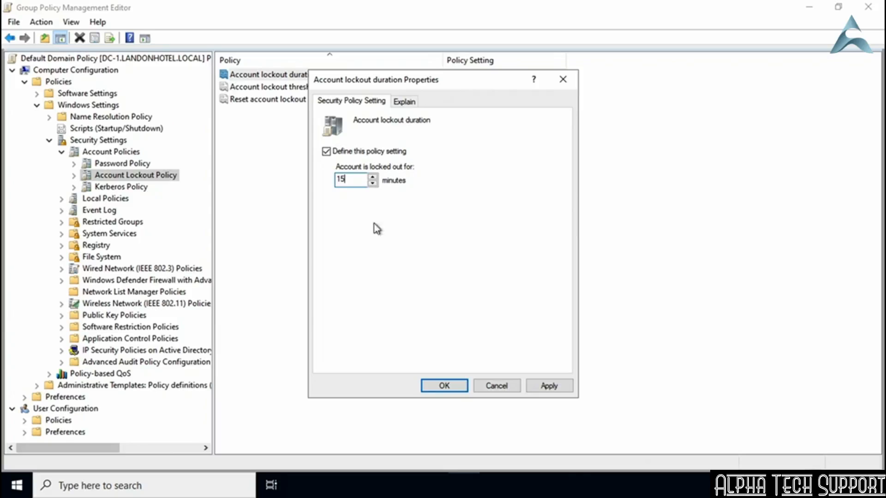
pyautogui.click(427, 387)
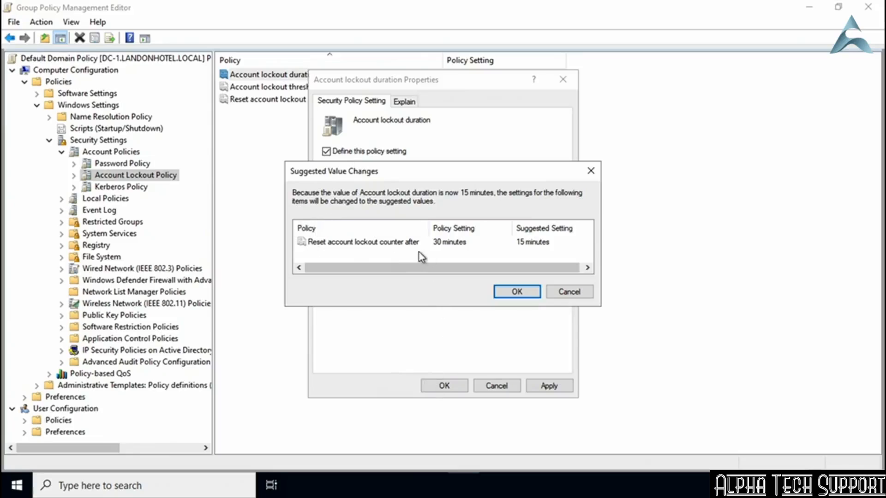
pyautogui.click(523, 292)
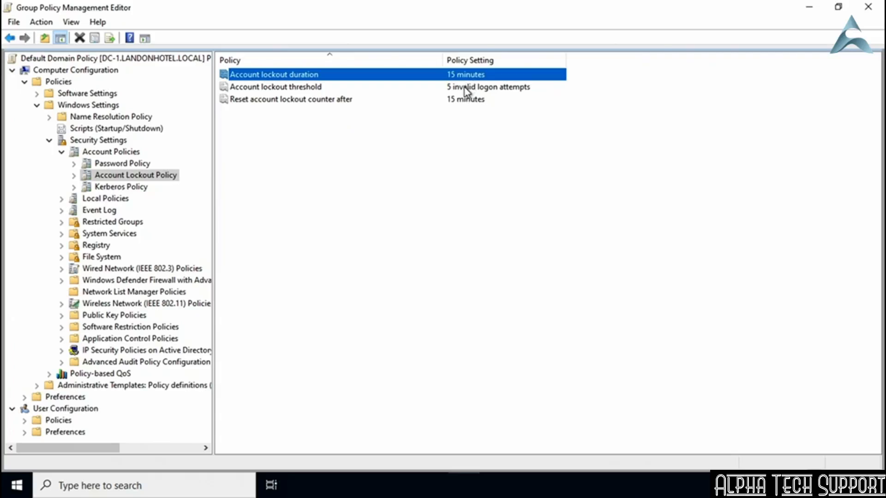
# Step: Examine the Reset account lockout counter after properties, and review the lockout threshold, duration and counter reset policies
pyautogui.click(318, 101)
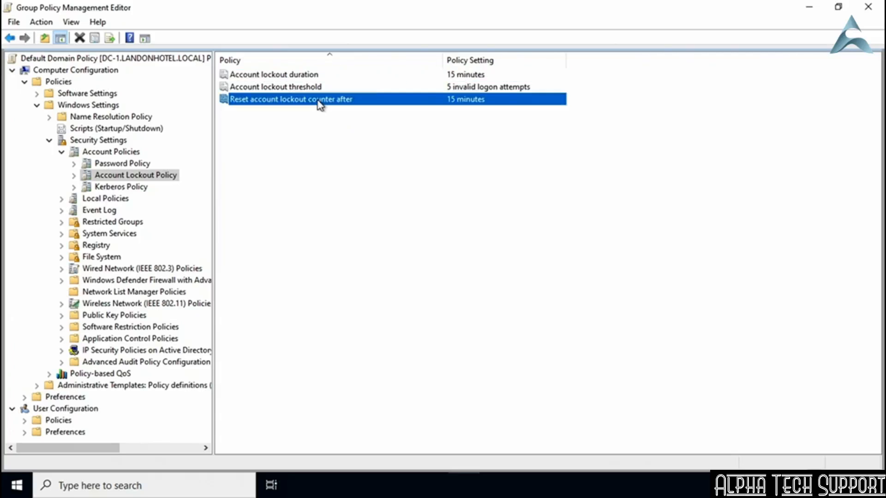
pyautogui.doubleClick(292, 103)
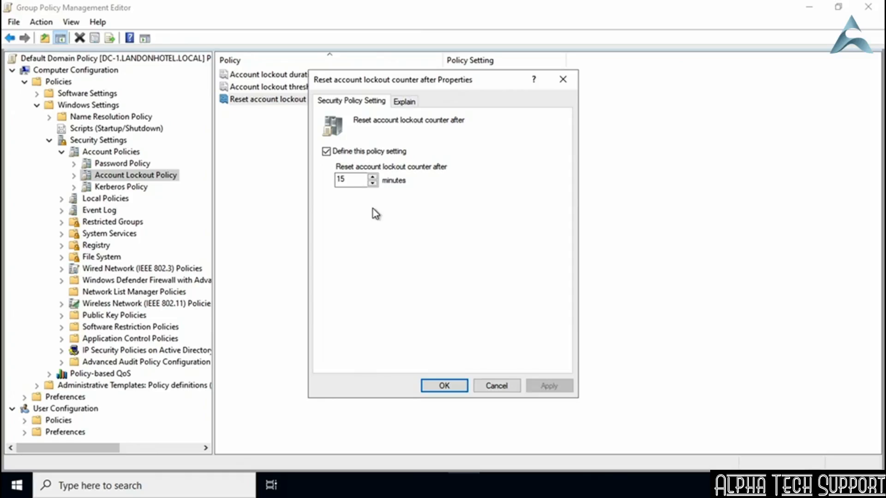
pyautogui.click(497, 388)
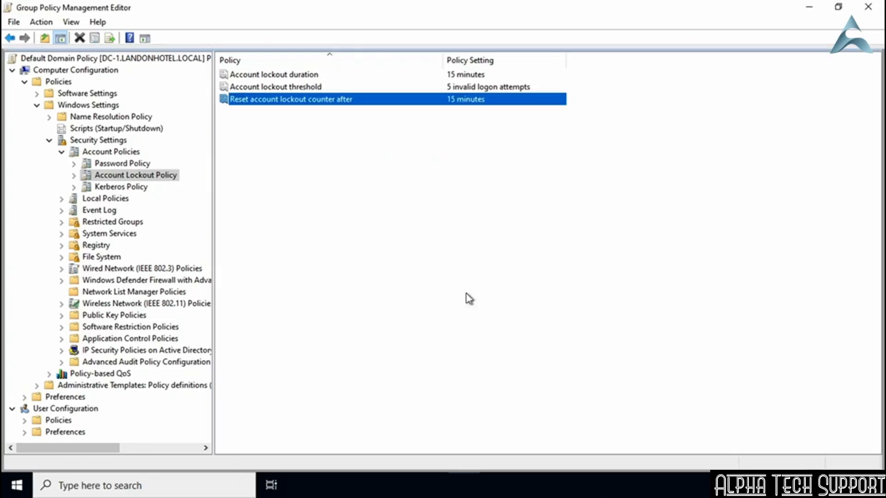
pyautogui.click(382, 161)
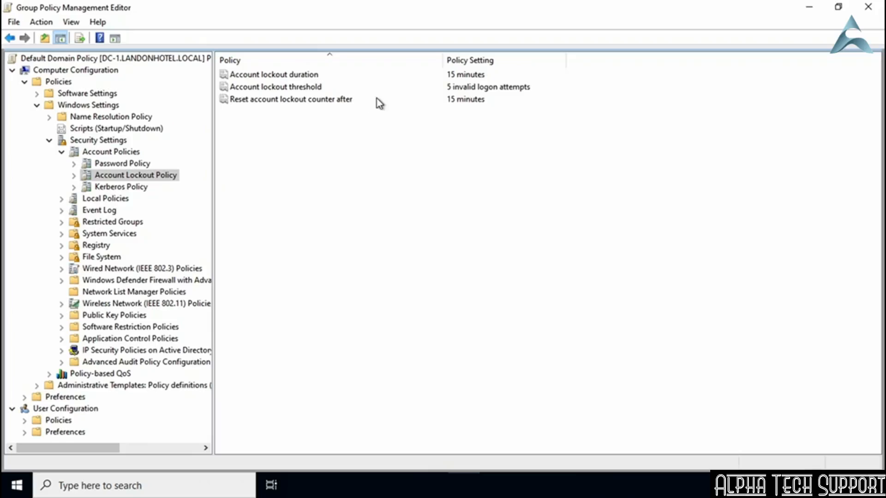
pyautogui.click(326, 90)
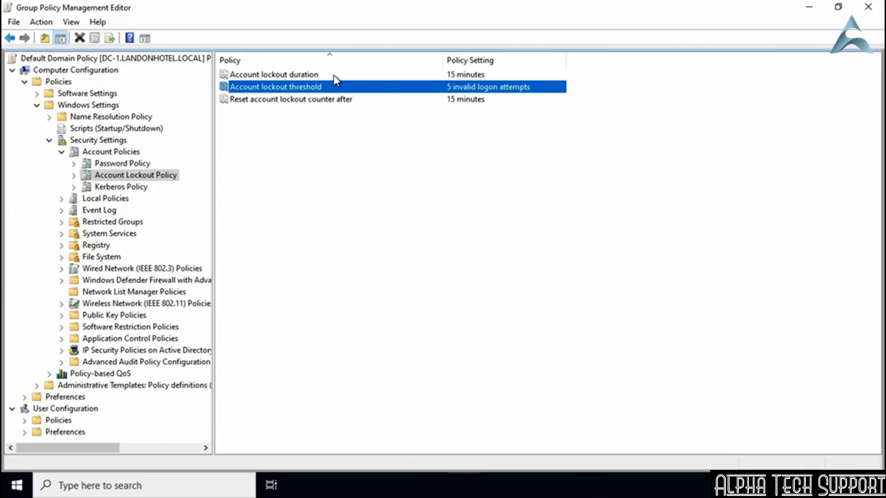
pyautogui.click(335, 79)
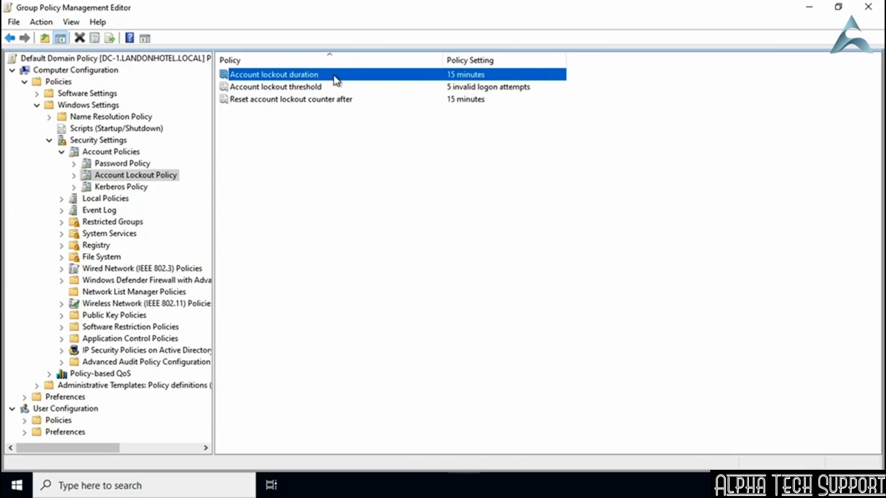
pyautogui.click(363, 102)
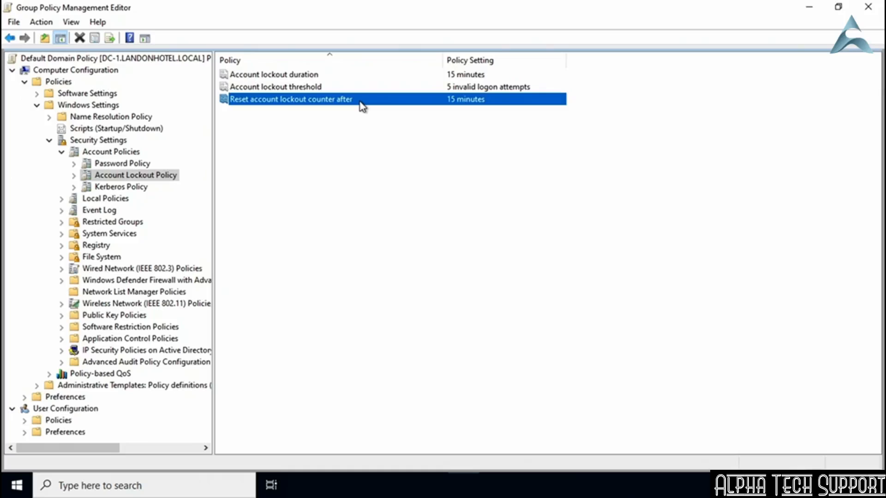
pyautogui.click(358, 128)
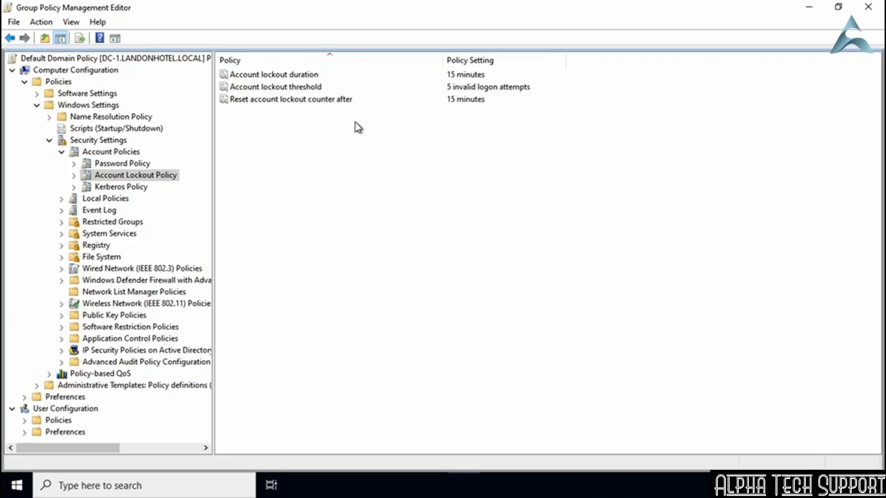